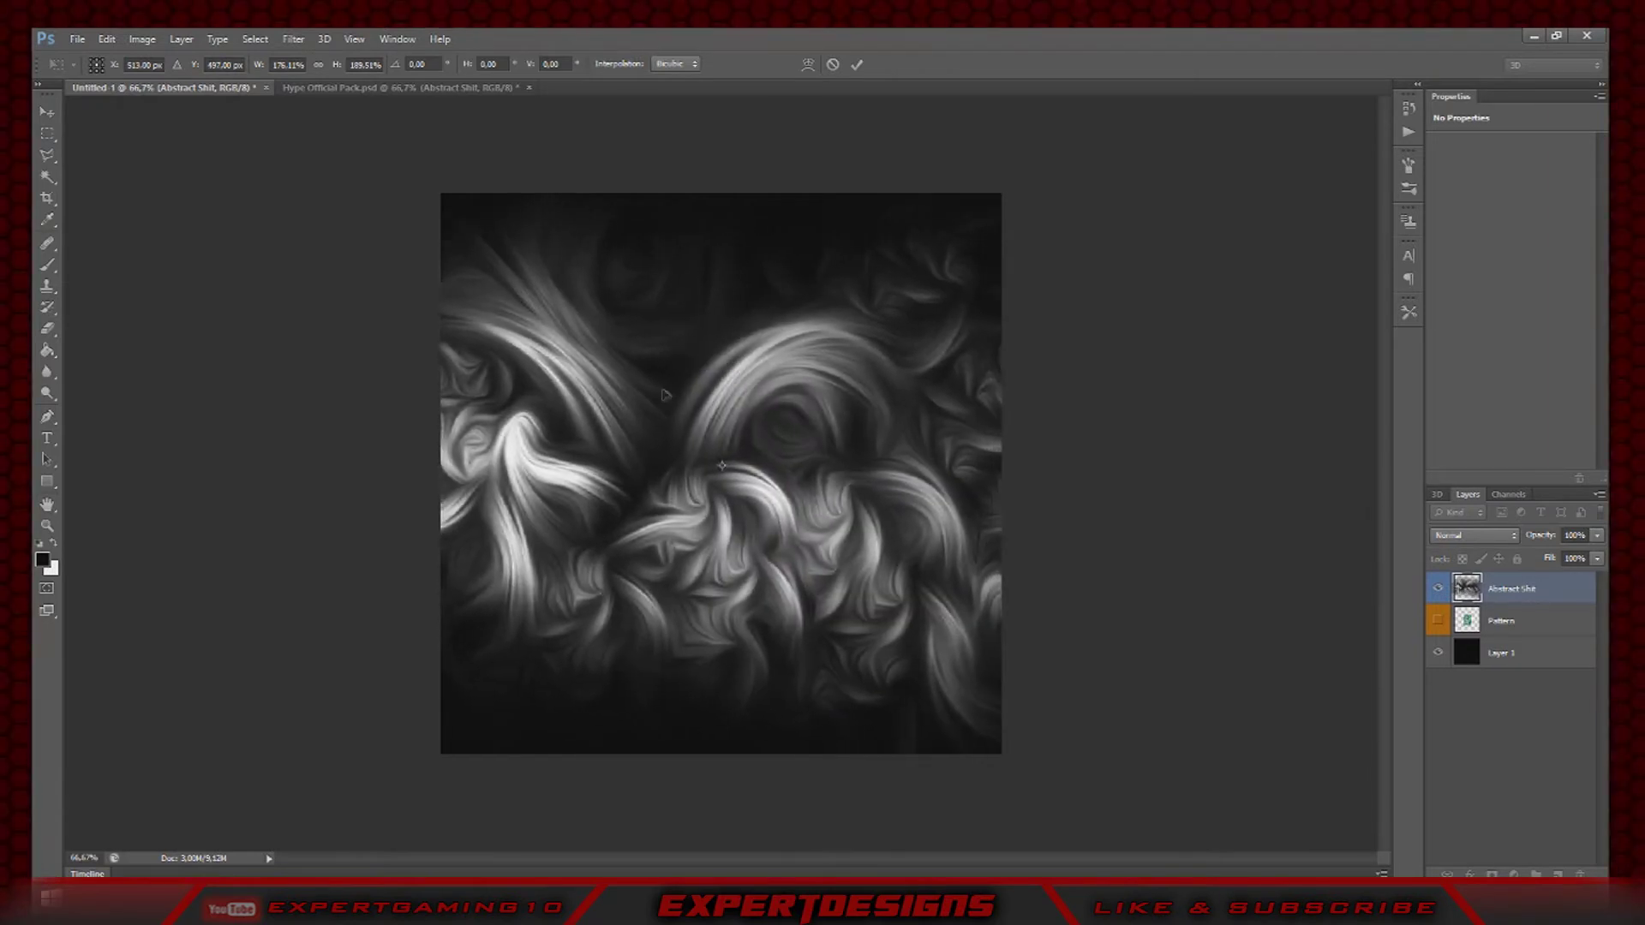
- Apply the abstract texture's scaling and add a Hue/Saturation adjustment layer clipped to that texture layer
key("Return")
left_click(1558, 873)
key("ctrl+z")
left_click(1514, 874)
left_click(1491, 678)
right_click(1527, 590)
left_click(1394, 458)
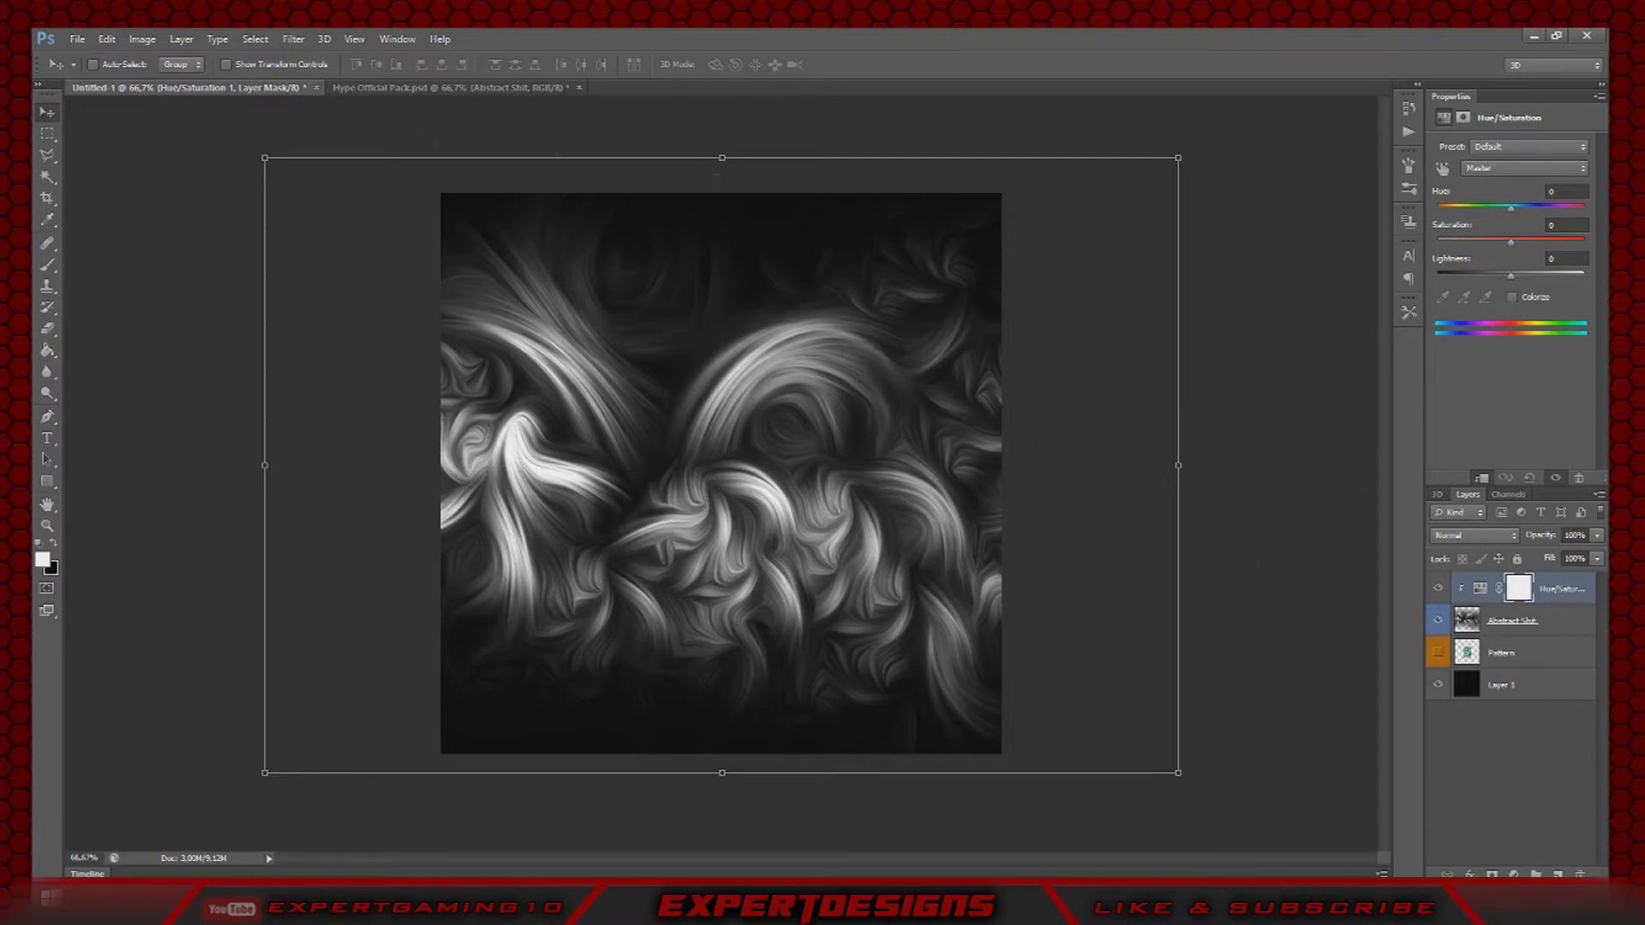
- Colorize the abstract texture teal in the Hue/Saturation adjustment with hue 170, saturation 54 and lightness about -50
left_click(1512, 297)
left_click(1517, 243)
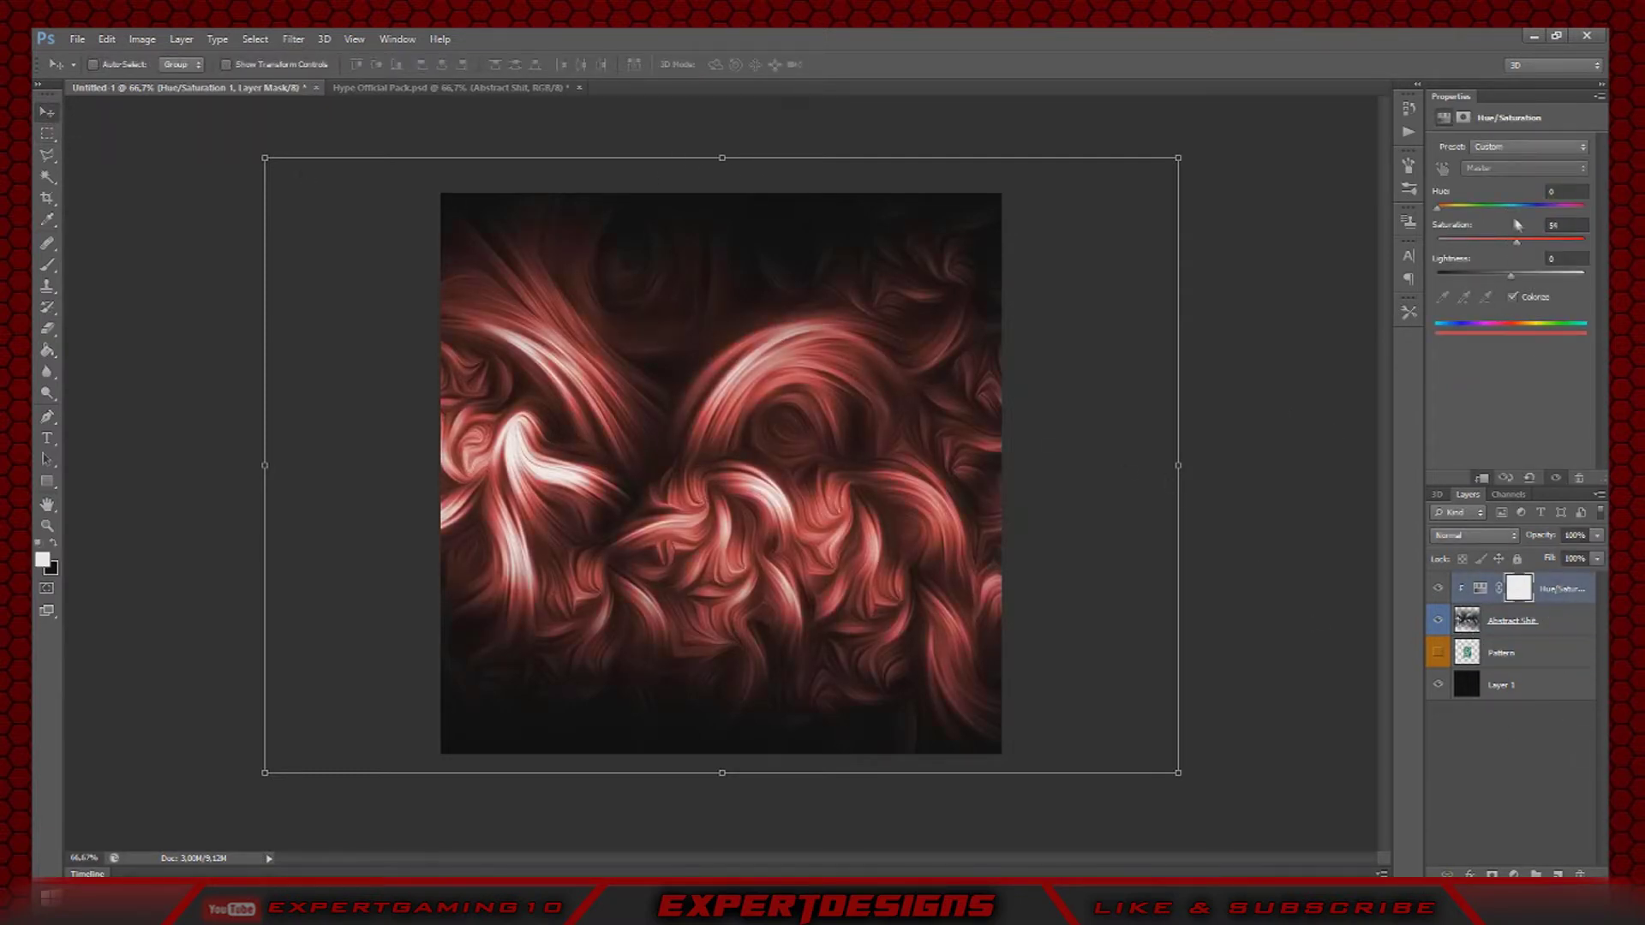
left_click(1514, 207)
left_click_drag(1510, 275, 1479, 275)
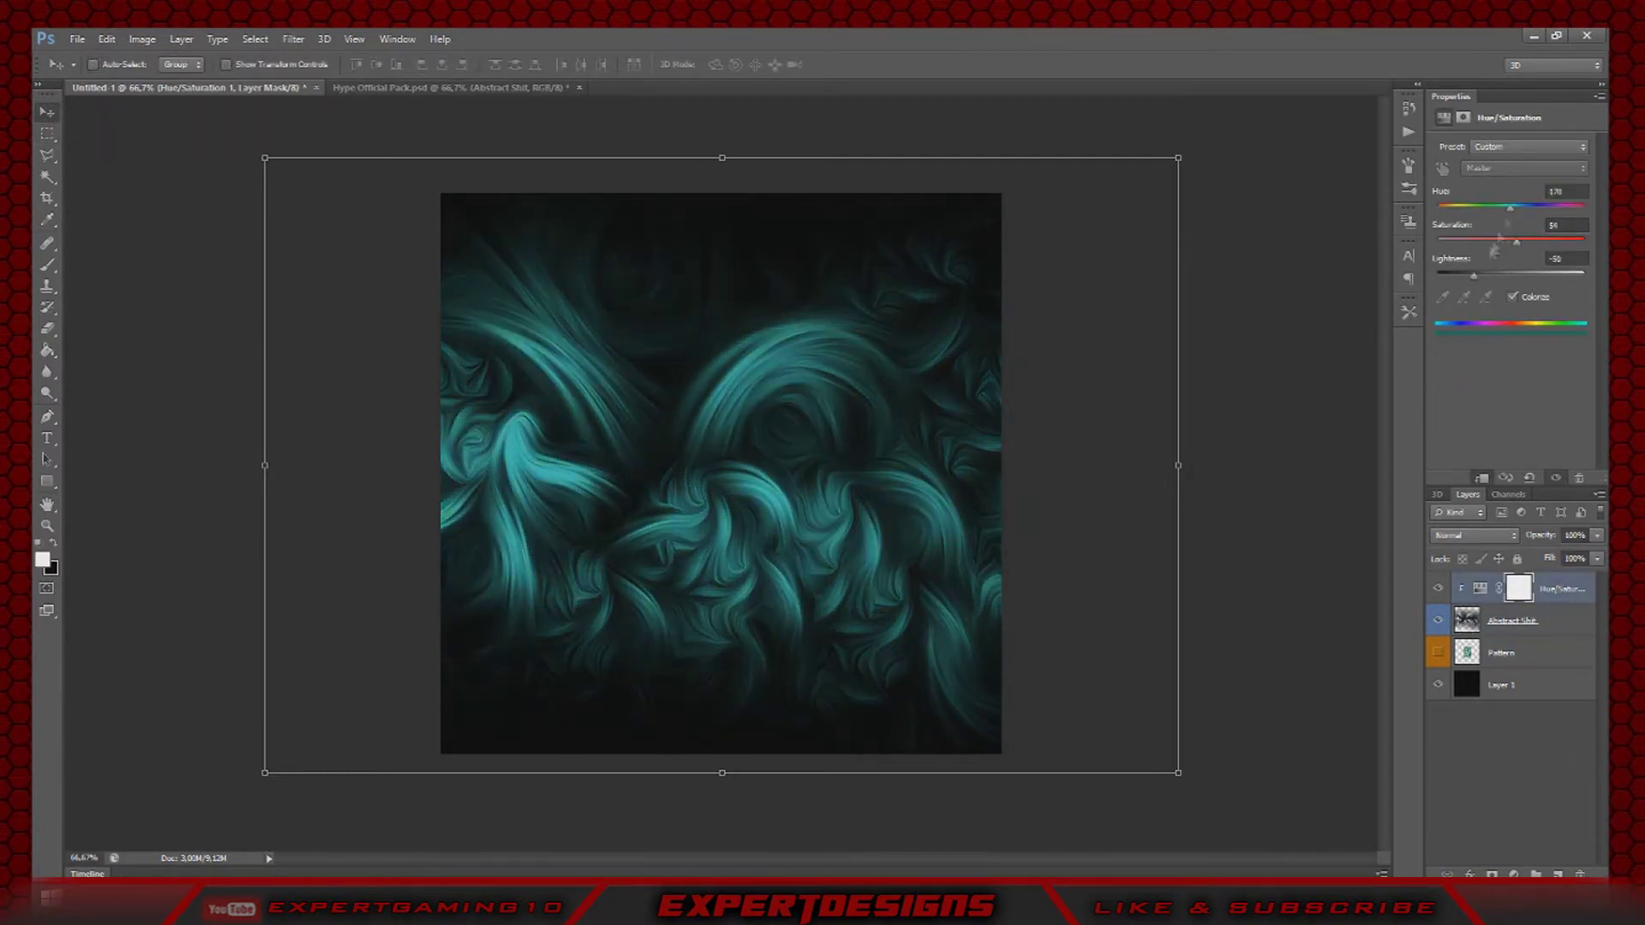
- Apply a small free transform to the abstract texture and move its layer below the Pattern layer
left_click(1534, 620)
key("ctrl+t")
left_click_drag(1007, 212, 1008, 203)
left_click(857, 69)
left_click_drag(1549, 629, 1548, 666)
- Enlarge the abstract texture to about 119% wide and 118% high, reposition it, and lower its opacity to about 38%
key("ctrl+t")
left_click_drag(851, 367, 539, 528)
left_click_drag(869, 317, 1040, 207)
left_click_drag(653, 571, 932, 461)
left_click(1597, 535)
left_click_drag(1553, 562, 1541, 559)
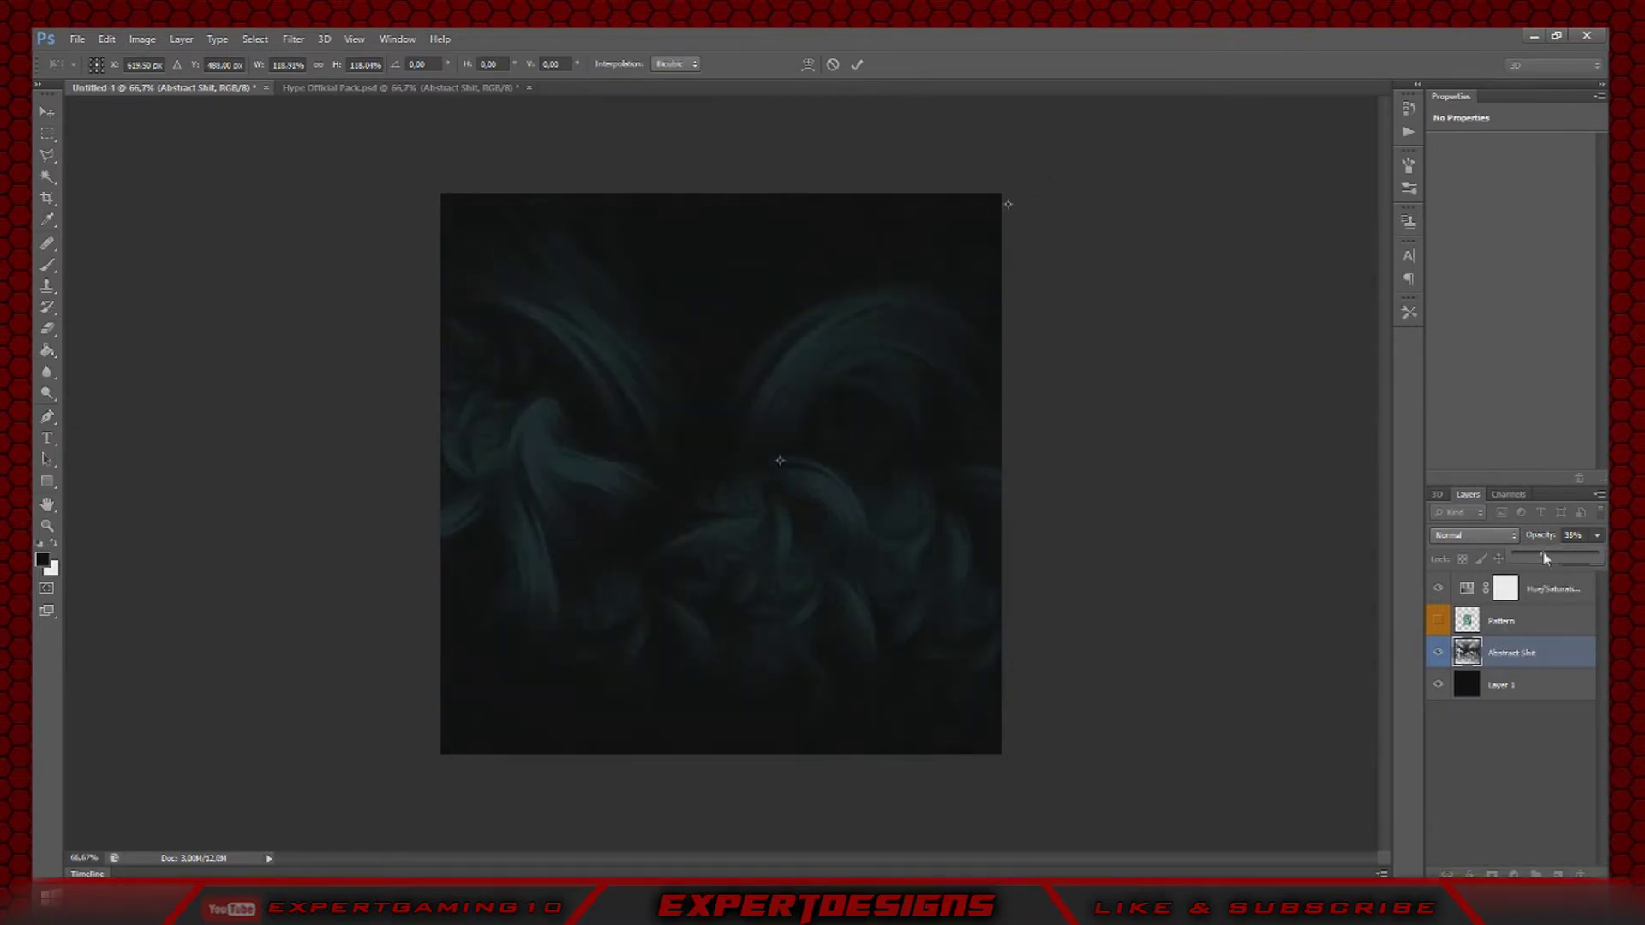
key("Return")
- Move the Pattern layer to the top of the layer stack and activate the Pen tool
left_click_drag(1510, 657, 1501, 577)
left_click(1437, 590)
left_click(1438, 591)
left_click(48, 418)
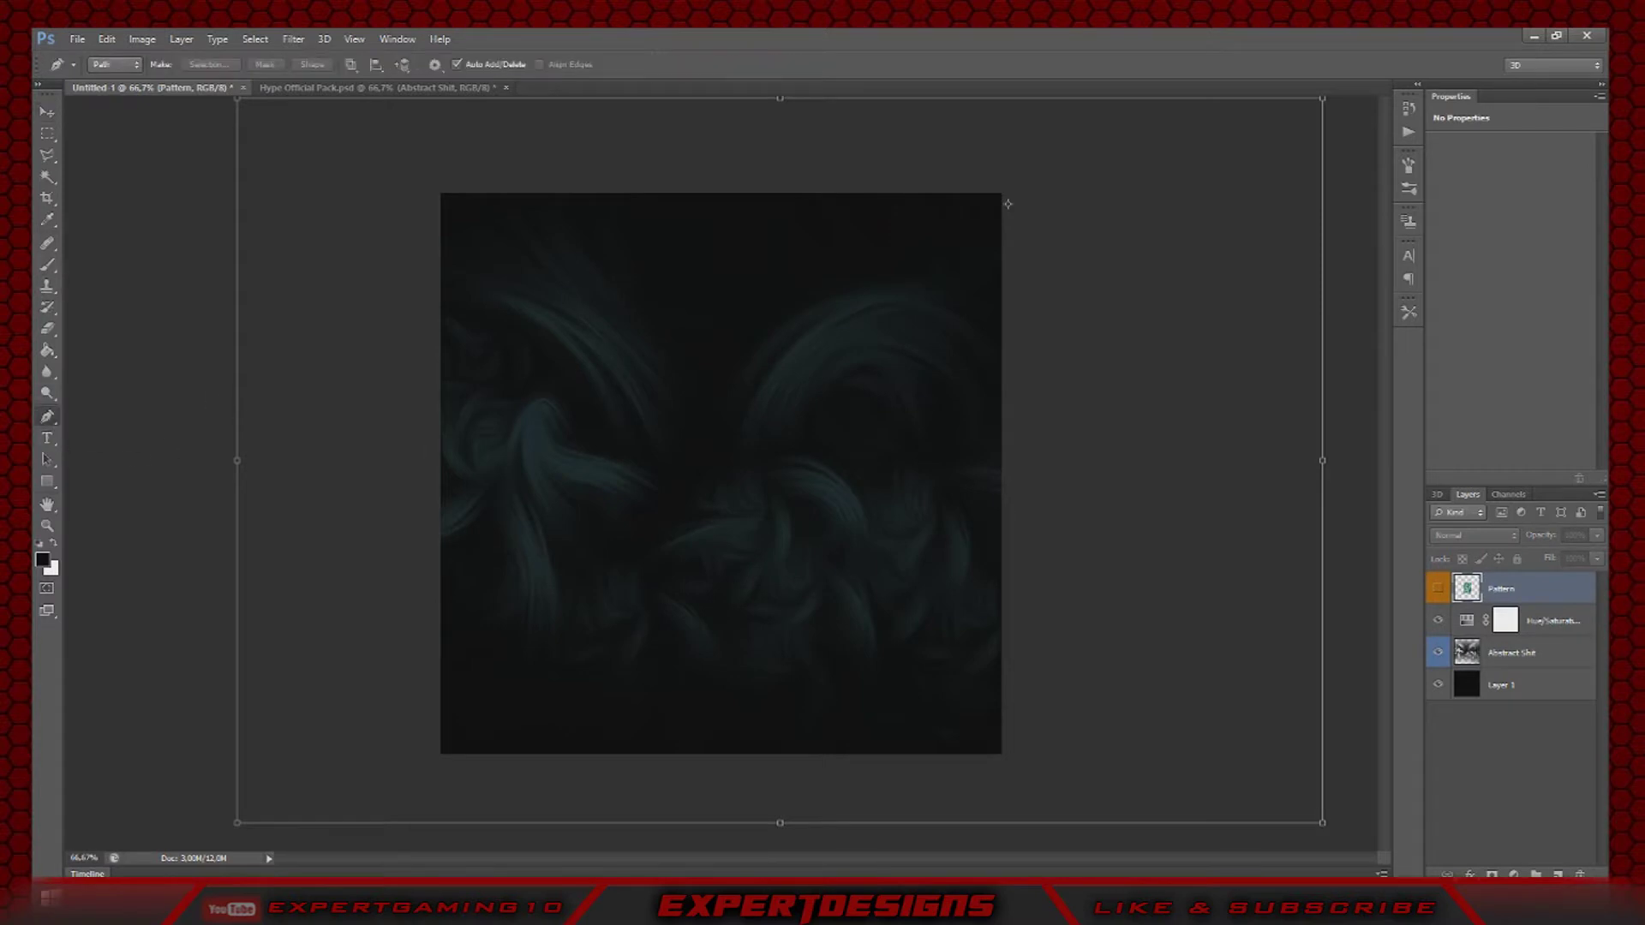
left_click(574, 324)
left_click(679, 334)
left_click(705, 397)
left_click(700, 520)
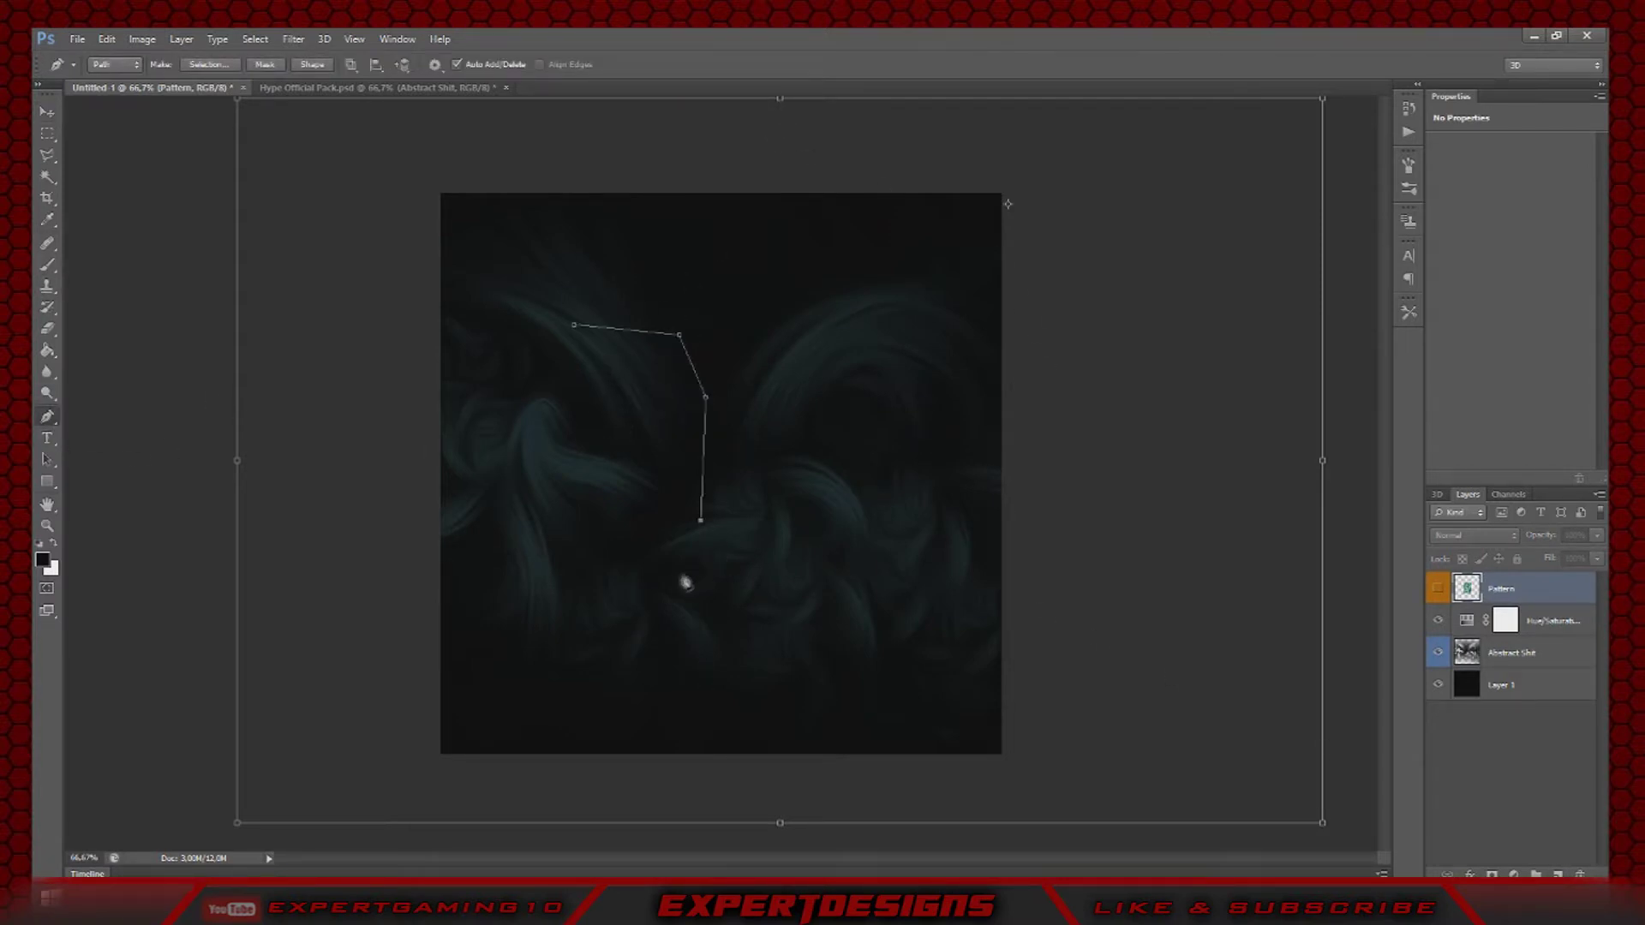
left_click(668, 616)
left_click(600, 625)
left_click(543, 621)
left_click(593, 576)
left_click(659, 551)
left_click(659, 425)
left_click(639, 386)
left_click(573, 325)
left_click_drag(574, 327, 528, 289)
left_click_drag(544, 621, 531, 636)
left_click_drag(678, 334, 678, 299)
left_click_drag(701, 520, 709, 528)
left_click_drag(705, 397, 703, 360)
left_click_drag(685, 561, 699, 595)
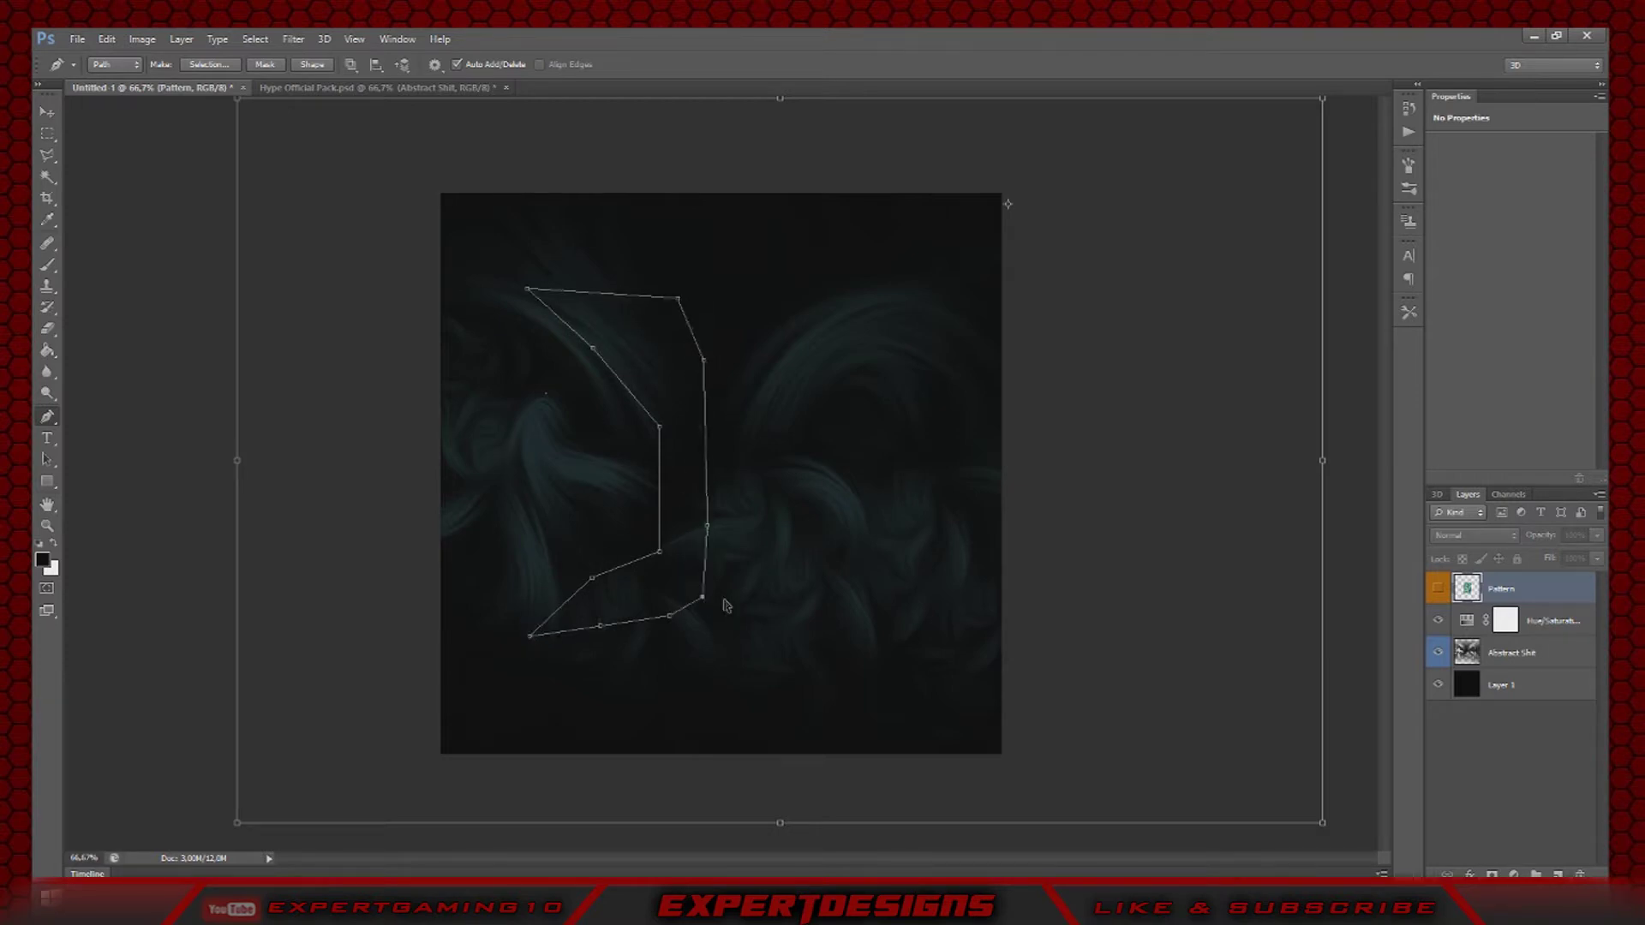
key("Delete")
- Draw a closed, angular hooked path for the upper half of a bracket shape, left of the canvas centre
left_click(538, 257)
left_click(666, 258)
left_click(708, 302)
left_click(720, 345)
left_click(719, 463)
left_click(655, 465)
left_click(654, 355)
left_click(632, 329)
left_click(538, 257)
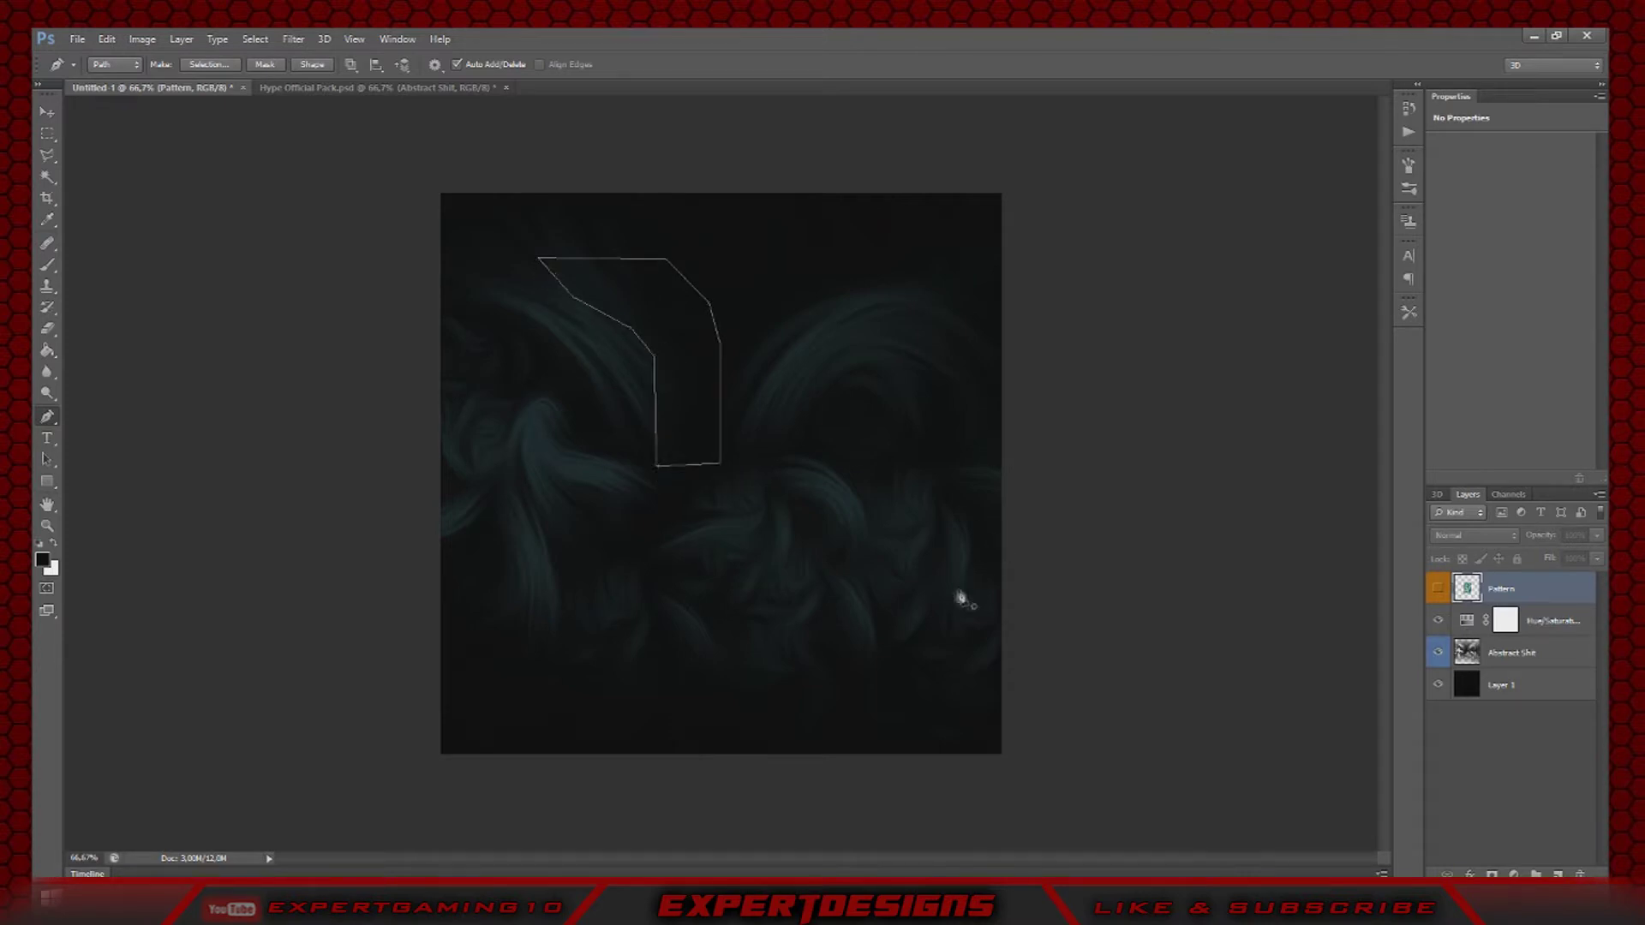
- Add a new layer and fill the hooked path with a medium blue color
left_click(1557, 874)
right_click(682, 367)
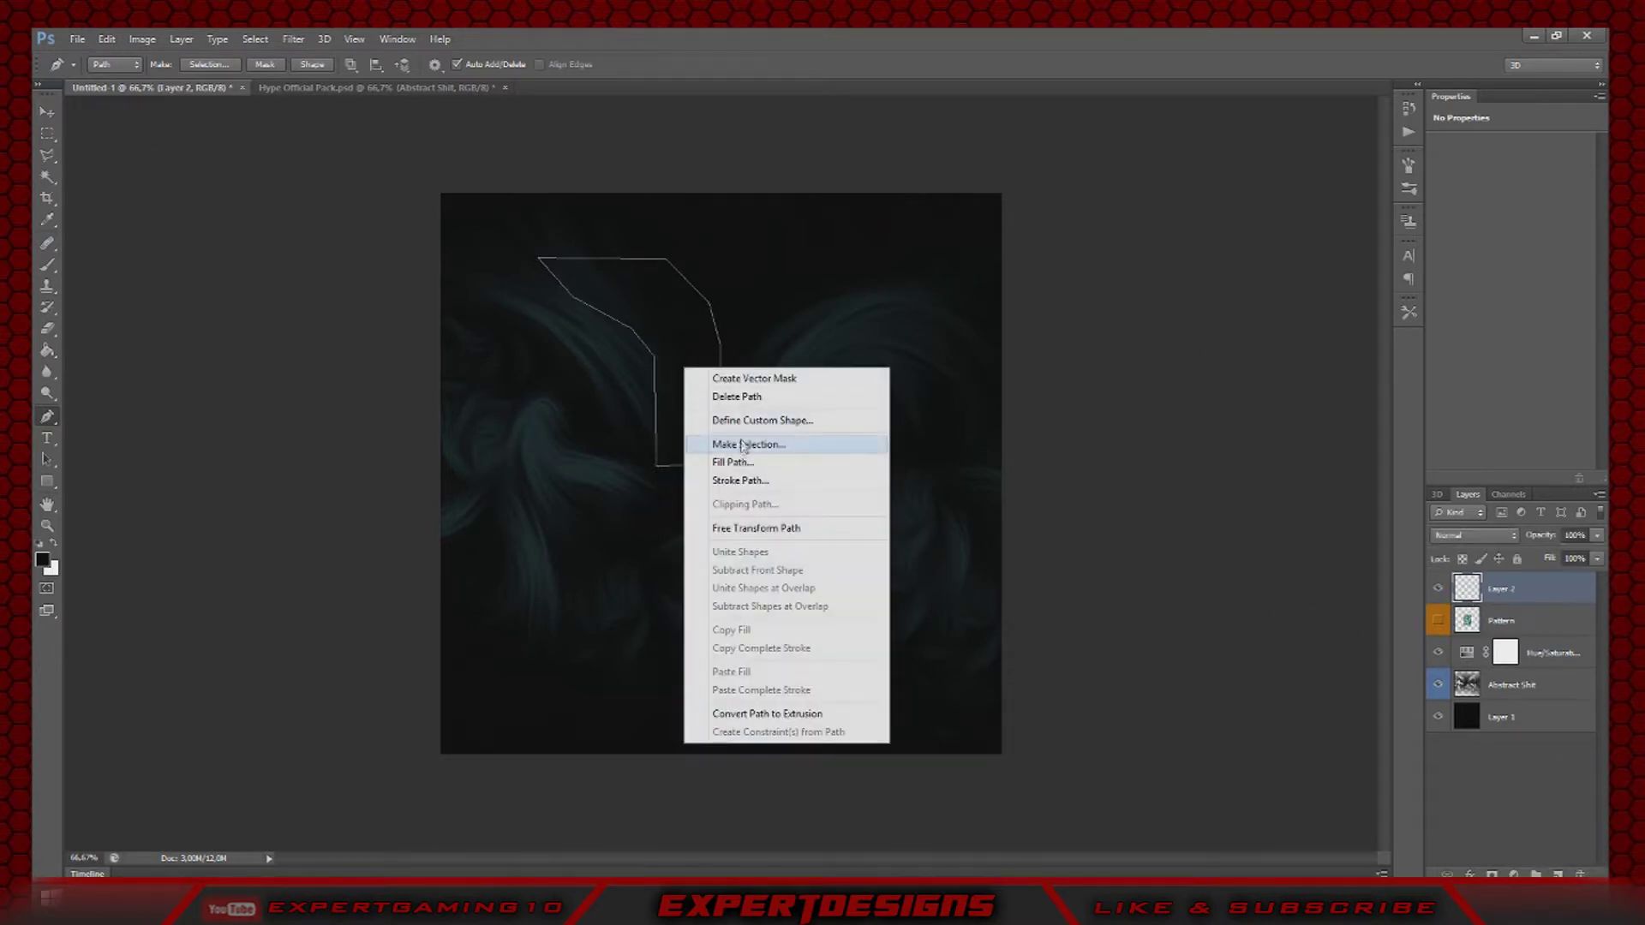
left_click(735, 462)
left_click(871, 275)
left_click(818, 316)
left_click(1306, 447)
left_click(1226, 419)
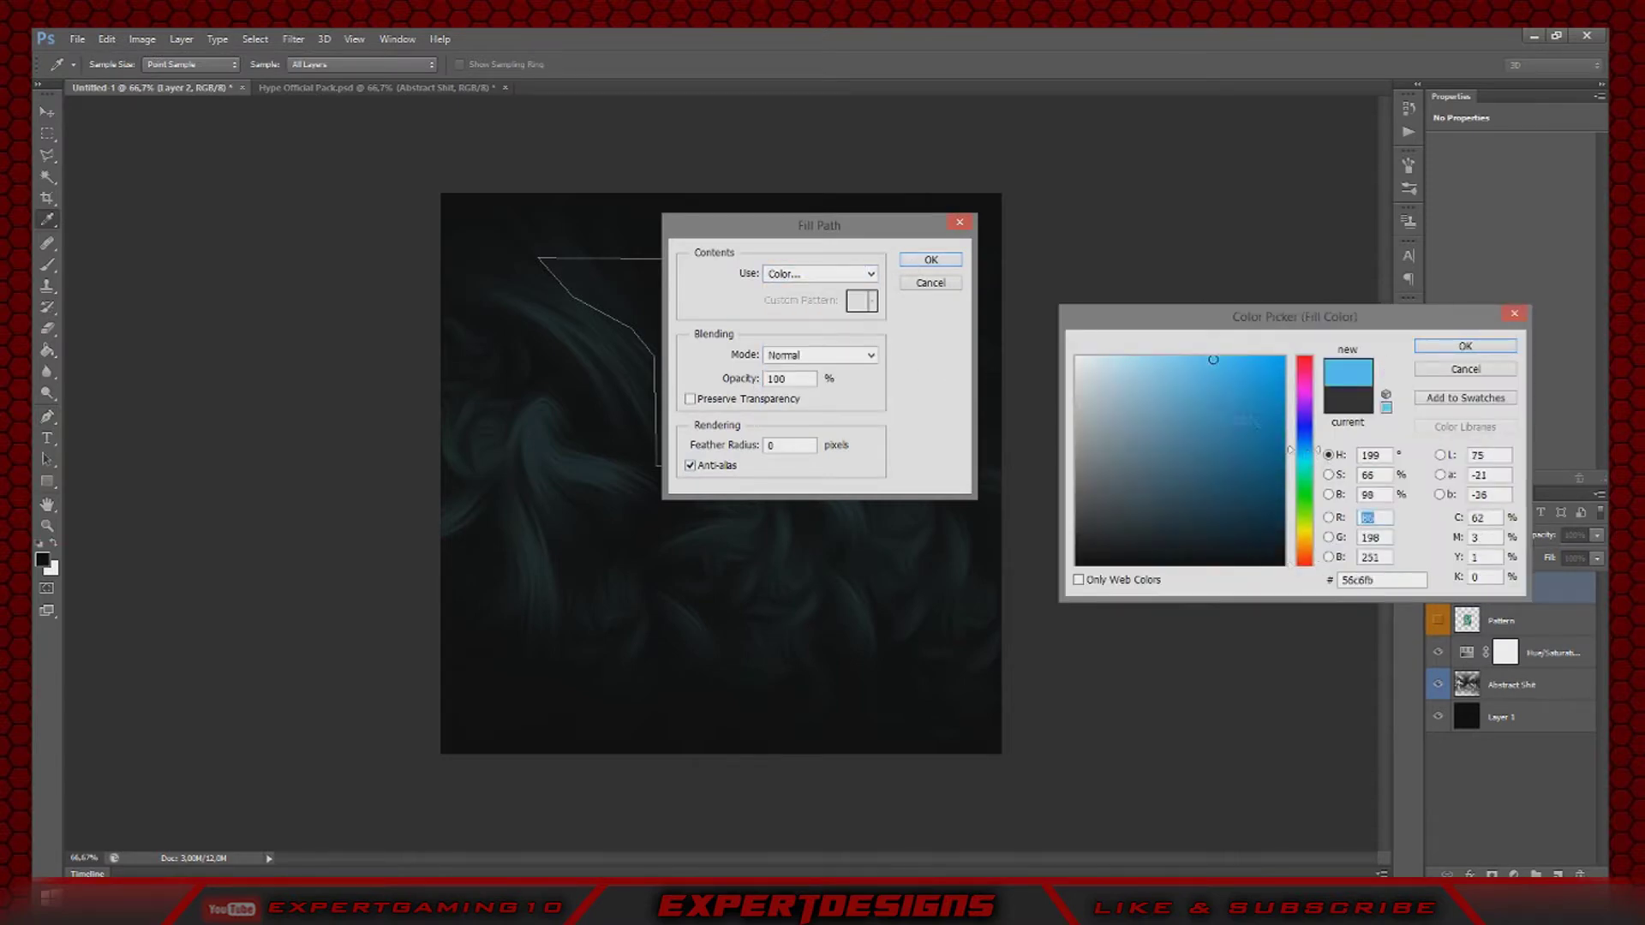
left_click(1465, 345)
left_click(930, 259)
- Move the filled blue shape slightly left and down on the canvas
right_click(624, 289)
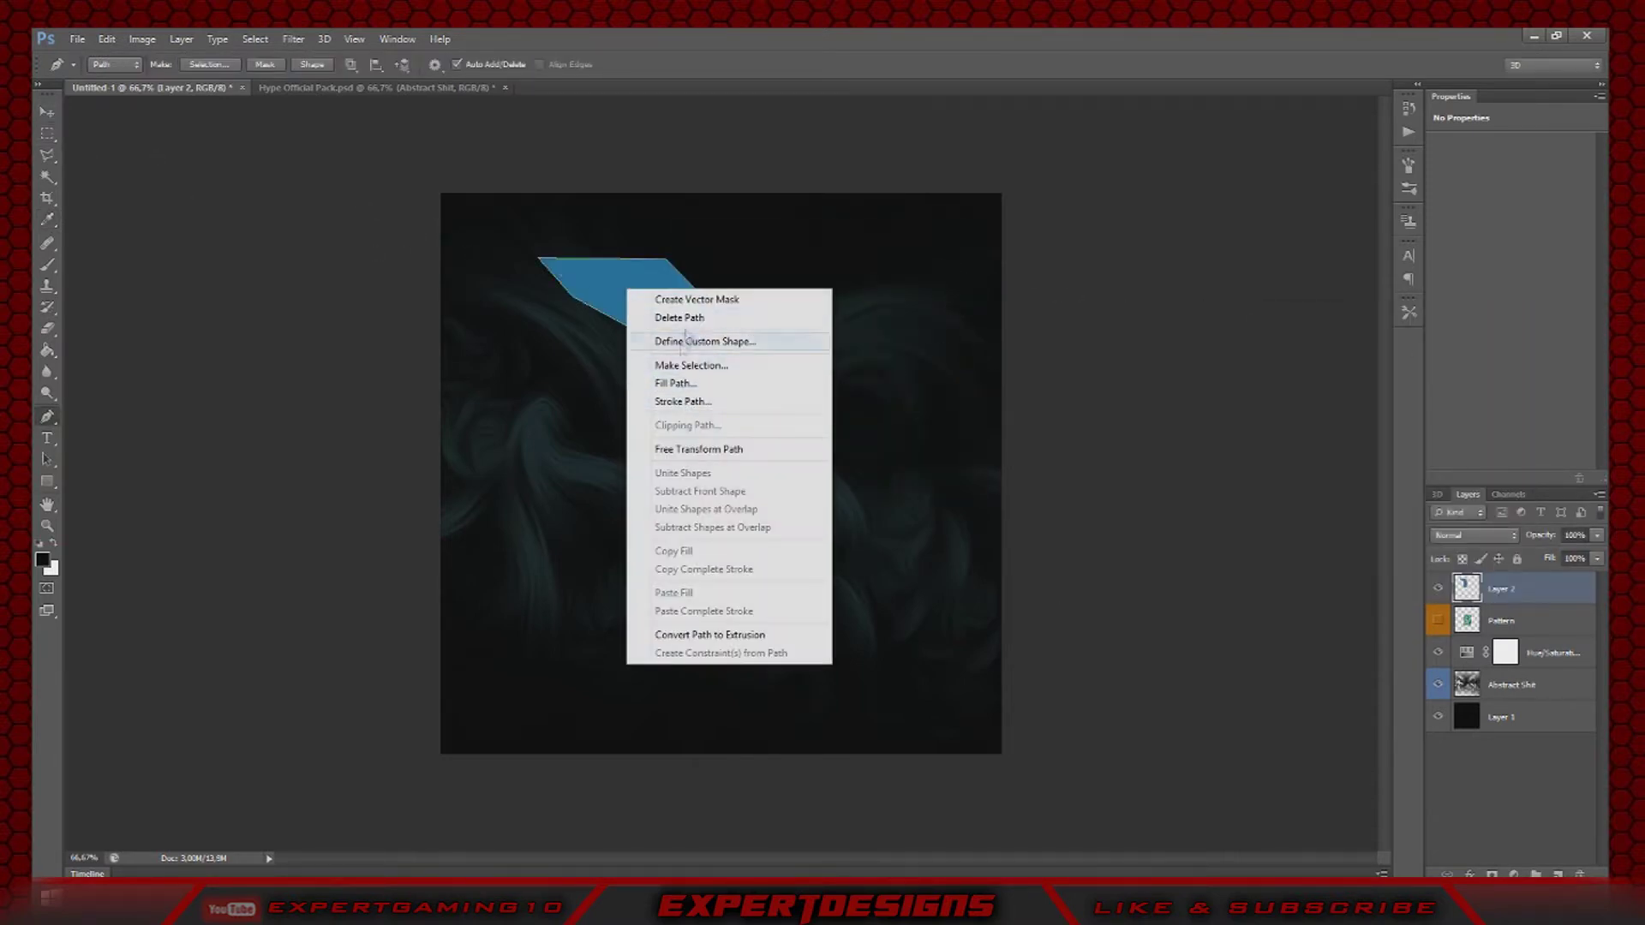
key("Escape")
key("v")
left_click_drag(694, 383, 654, 402)
- Shift the Hue/Saturation adjustment's hue from teal towards blue and lower its layer opacity slightly
left_click(1542, 653)
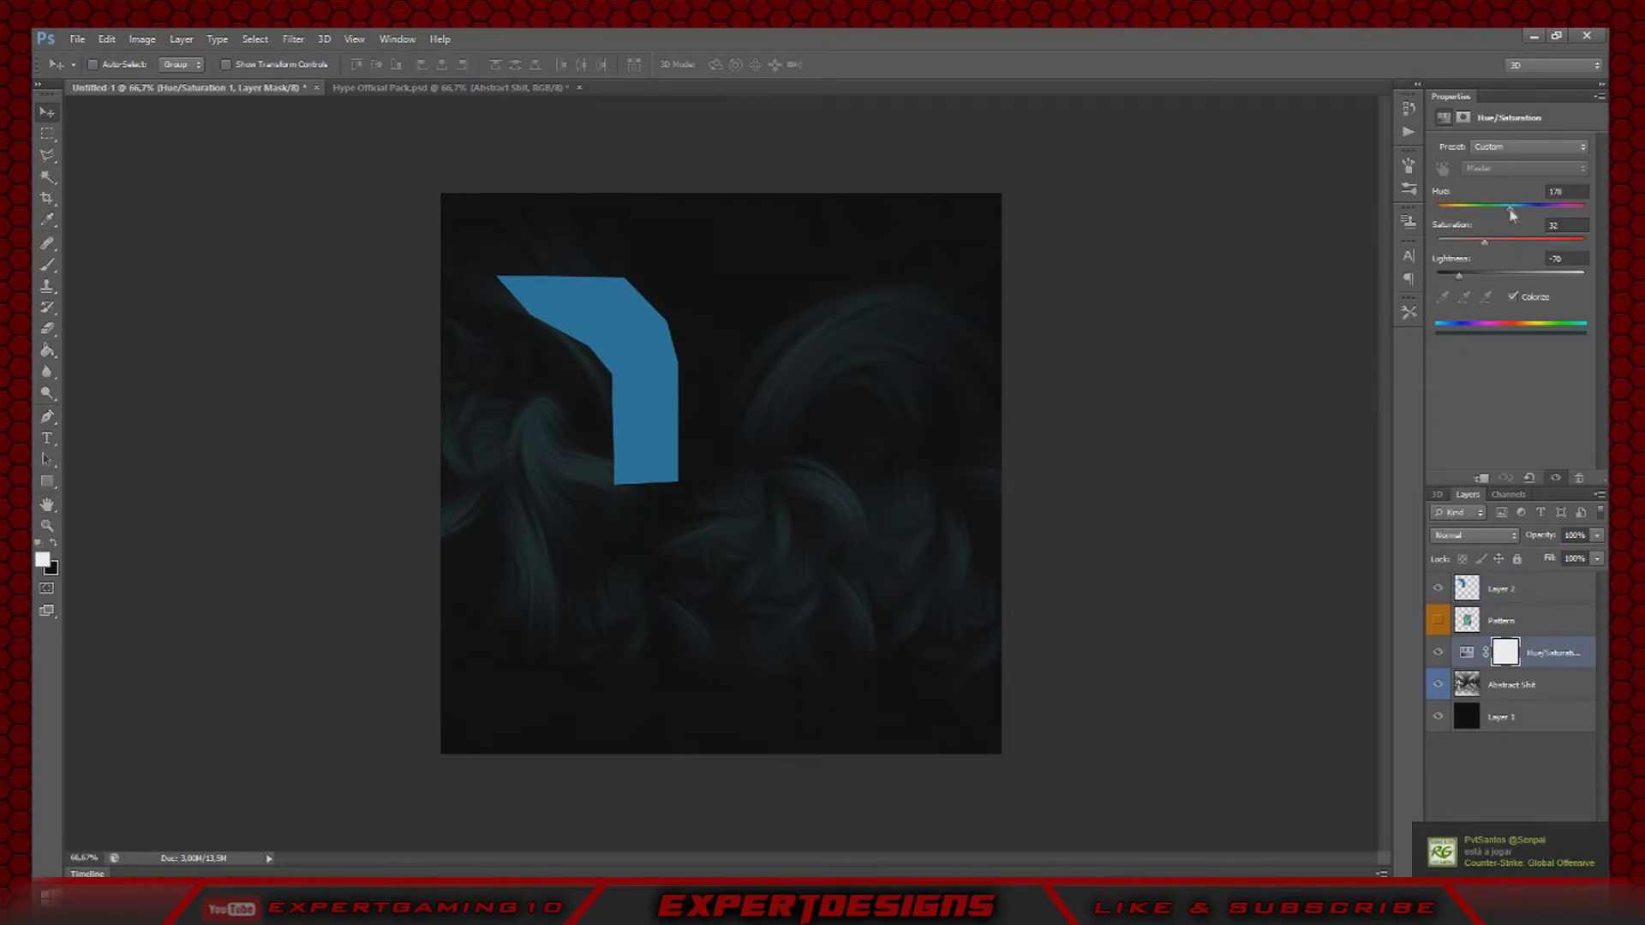
left_click_drag(1512, 209, 1521, 216)
left_click(1597, 536)
mouse_move(1597, 556)
left_mouse_down()
mouse_move(1569, 557)
mouse_move(1591, 559)
left_mouse_up()
left_click(1525, 685)
- Duplicate the blue shape's layer, flip the copy vertically, and place it below the original to complete the bracket
left_click(1529, 588)
right_click(1530, 589)
left_click(1376, 312)
key("Return")
left_click(106, 39)
mouse_move(236, 360)
left_click(378, 552)
left_click_drag(630, 307, 656, 477)
- Merge the upper and lower blue halves into one layer
left_click(1539, 618, "shift")
right_click(1540, 607)
left_click(1456, 637)
- Place a horizontally flipped duplicate of the blue bracket on the canvas's right half and shift the original slightly left
right_click(1512, 596)
left_click(1370, 314)
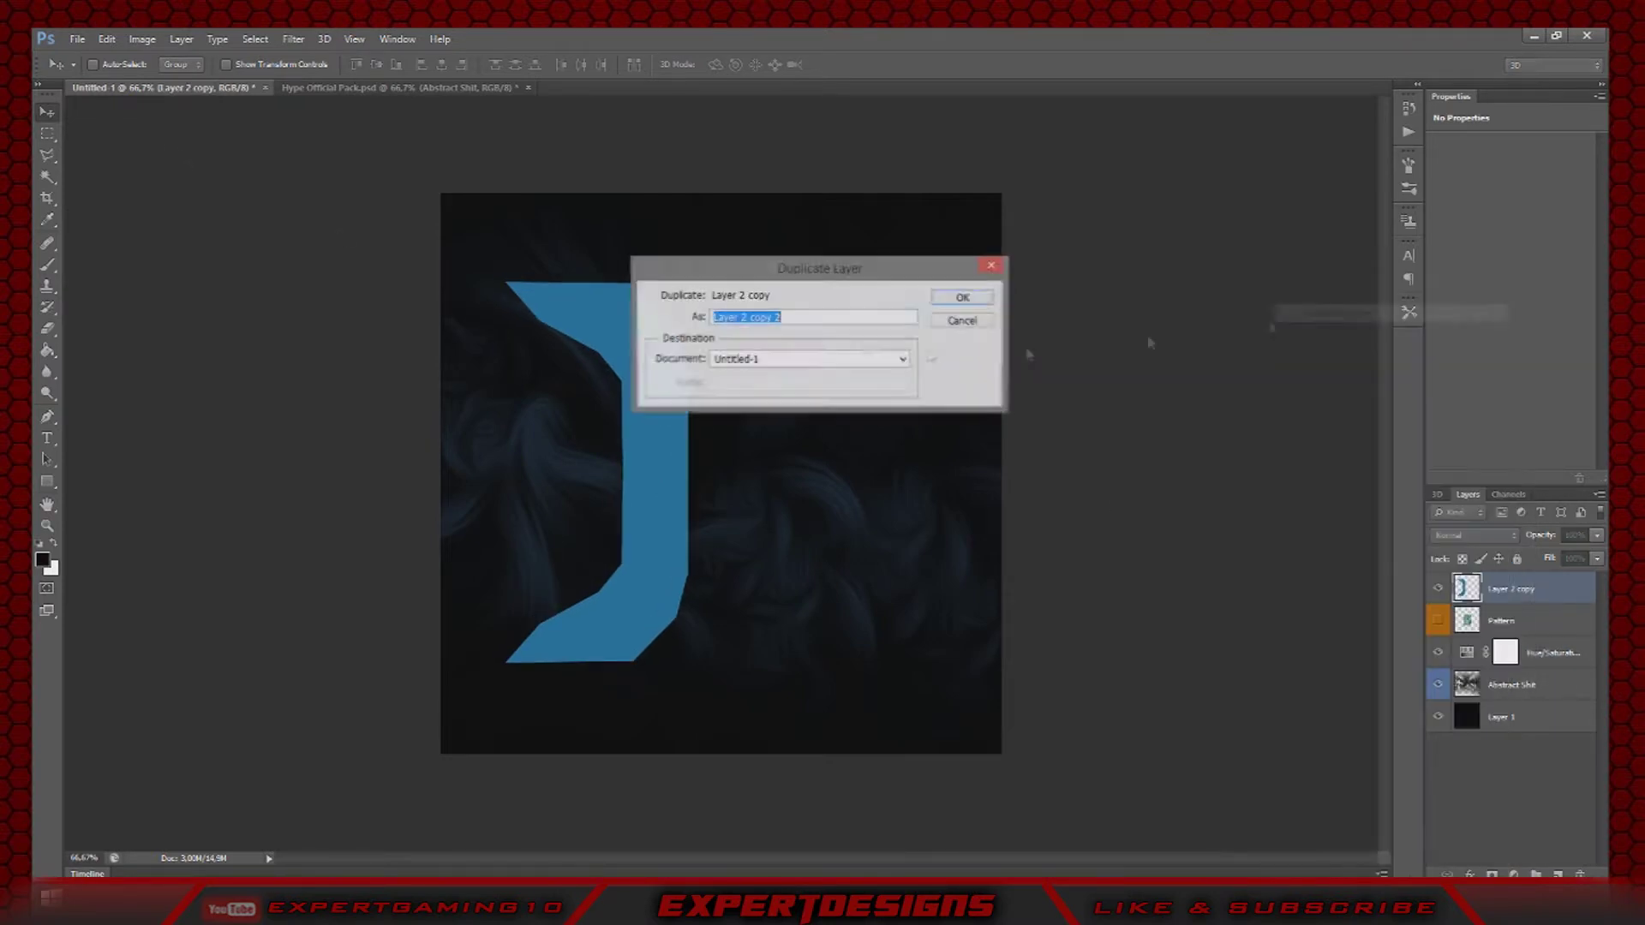
left_click(962, 296)
left_click(106, 39)
mouse_move(171, 359)
left_click(378, 538)
left_click_drag(561, 404, 825, 335)
left_click(1507, 620)
left_click_drag(703, 416, 649, 415)
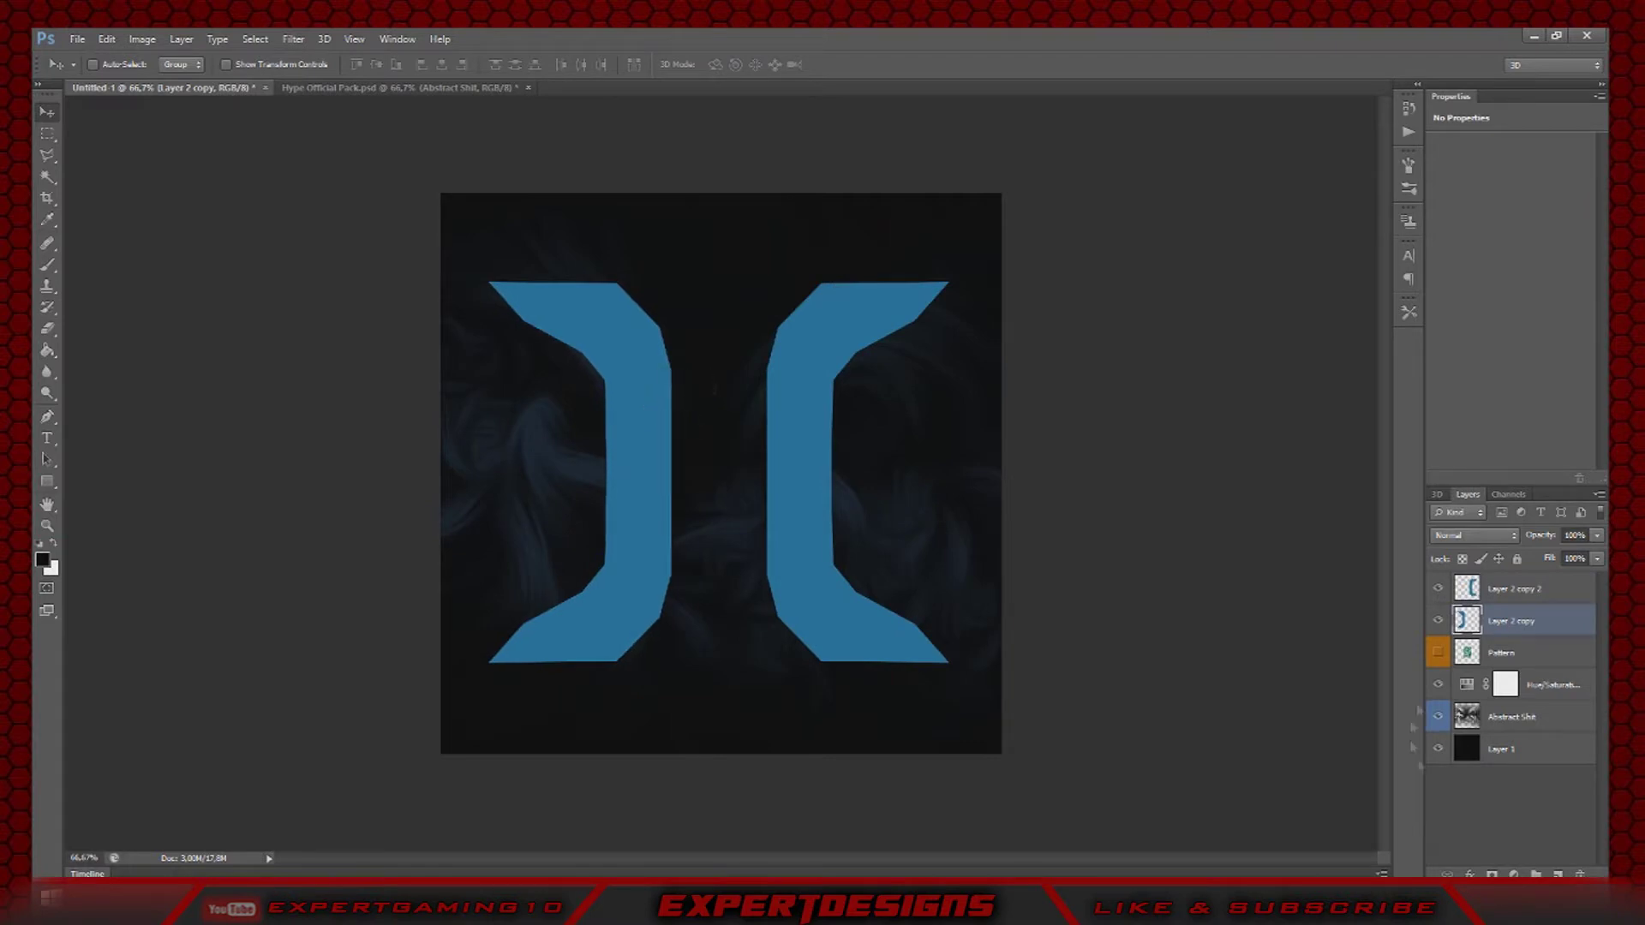
- Draw a closed crossbar path over the left bracket's middle, flared at its outer end and ending in the gap between the brackets
key("alt+bracketright")
left_click(47, 418)
left_click(576, 422)
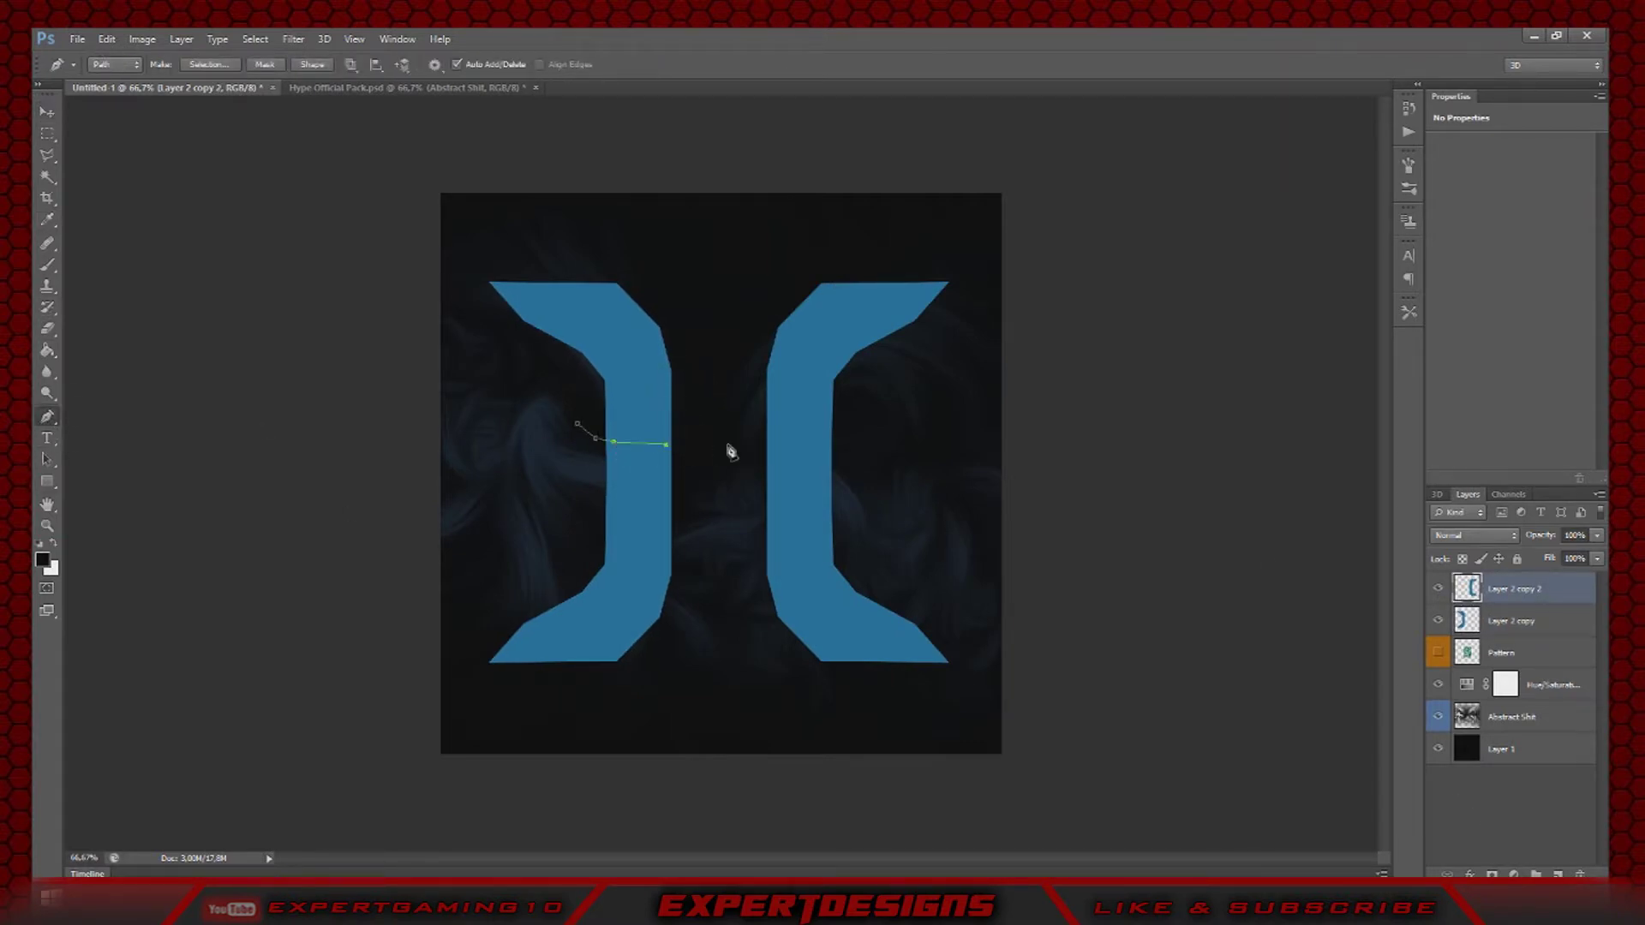
left_click(812, 448)
key("ctrl+alt+z")
key("ctrl+alt+z")
left_click(655, 504)
left_click(613, 498)
left_click(578, 425)
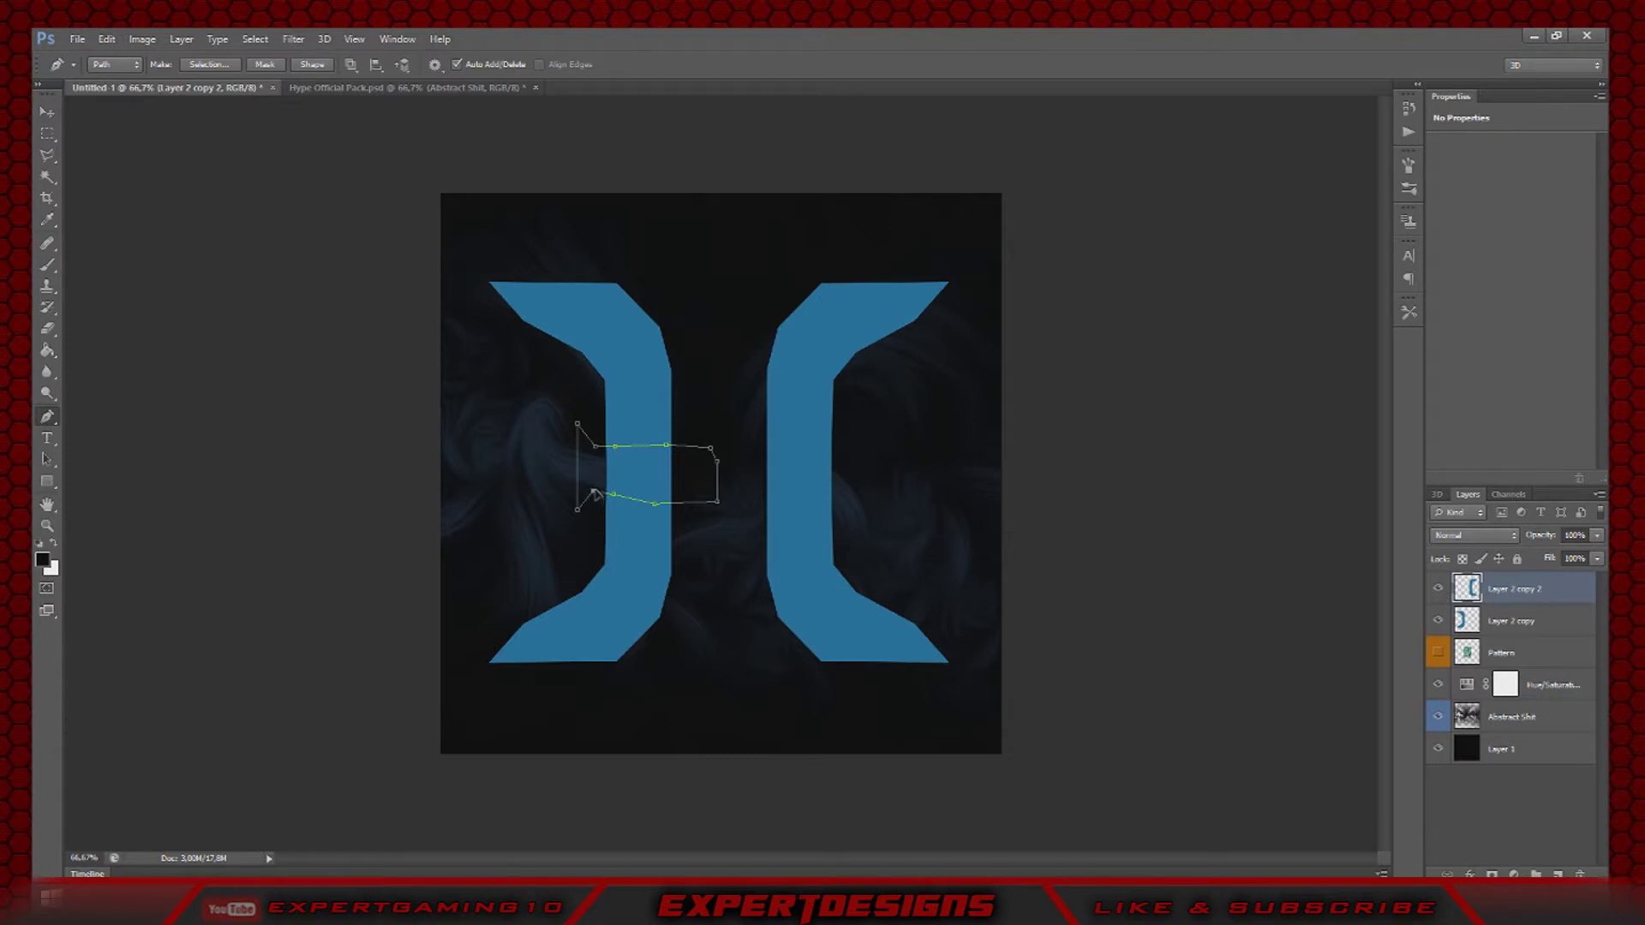
- Adjust the crossbar path's anchor points to straighten its long edges and widen the flared outer end
left_click_drag(655, 506, 653, 504)
left_click_drag(577, 510, 577, 529)
left_click_drag(577, 424, 567, 424)
left_click_drag(577, 528, 569, 525)
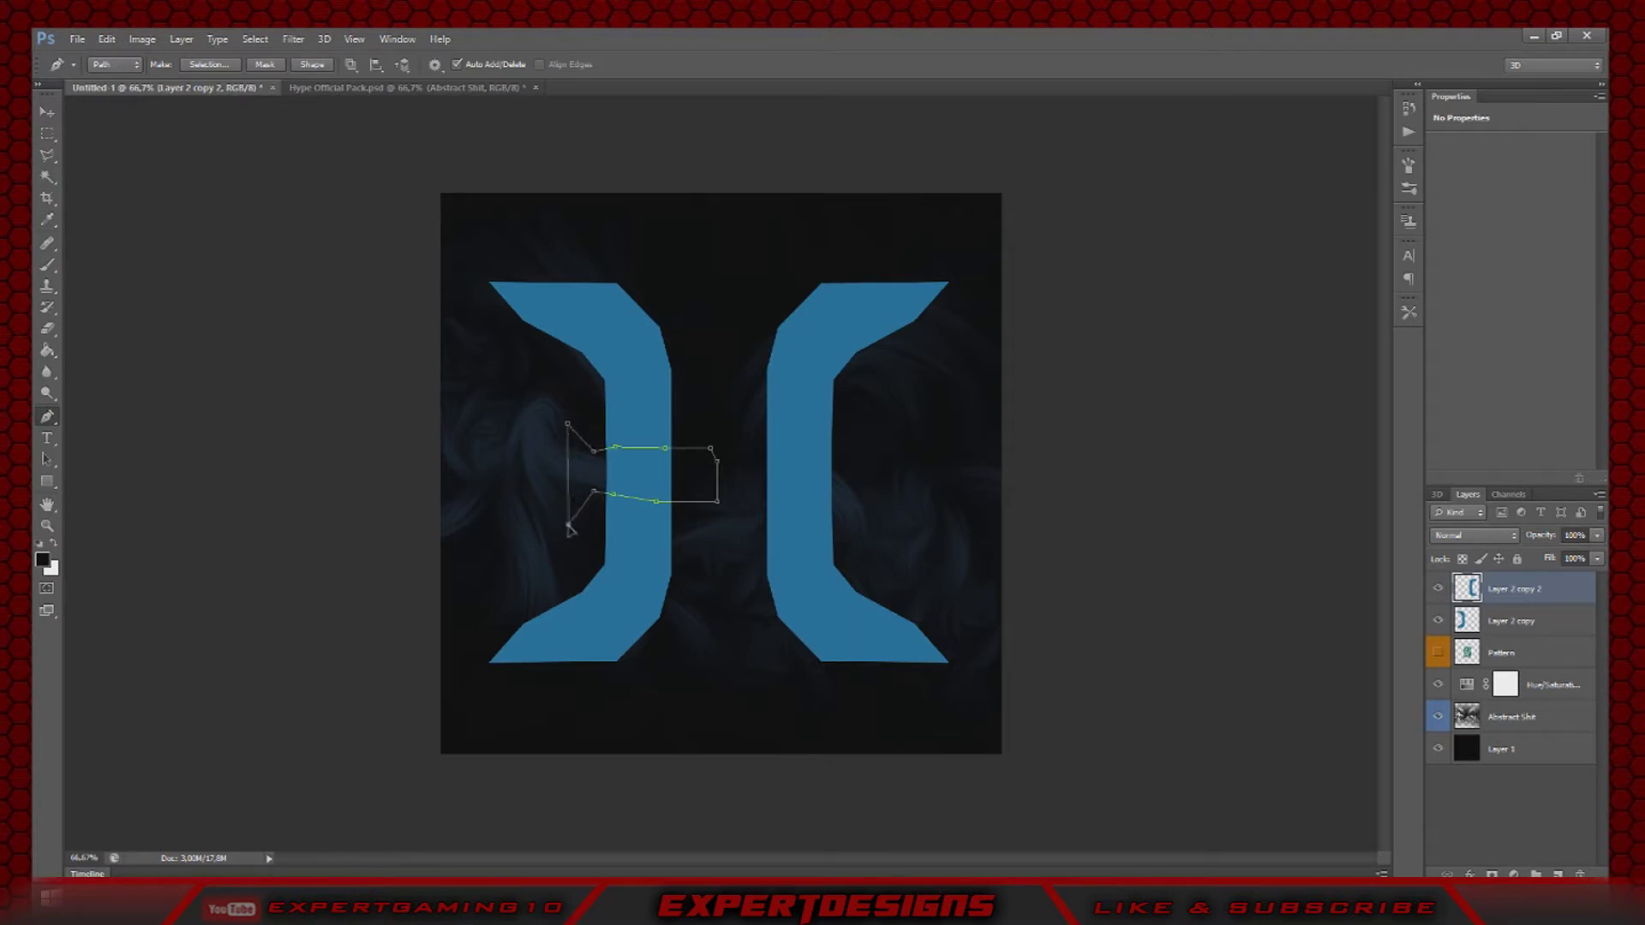
left_click_drag(593, 451, 587, 446)
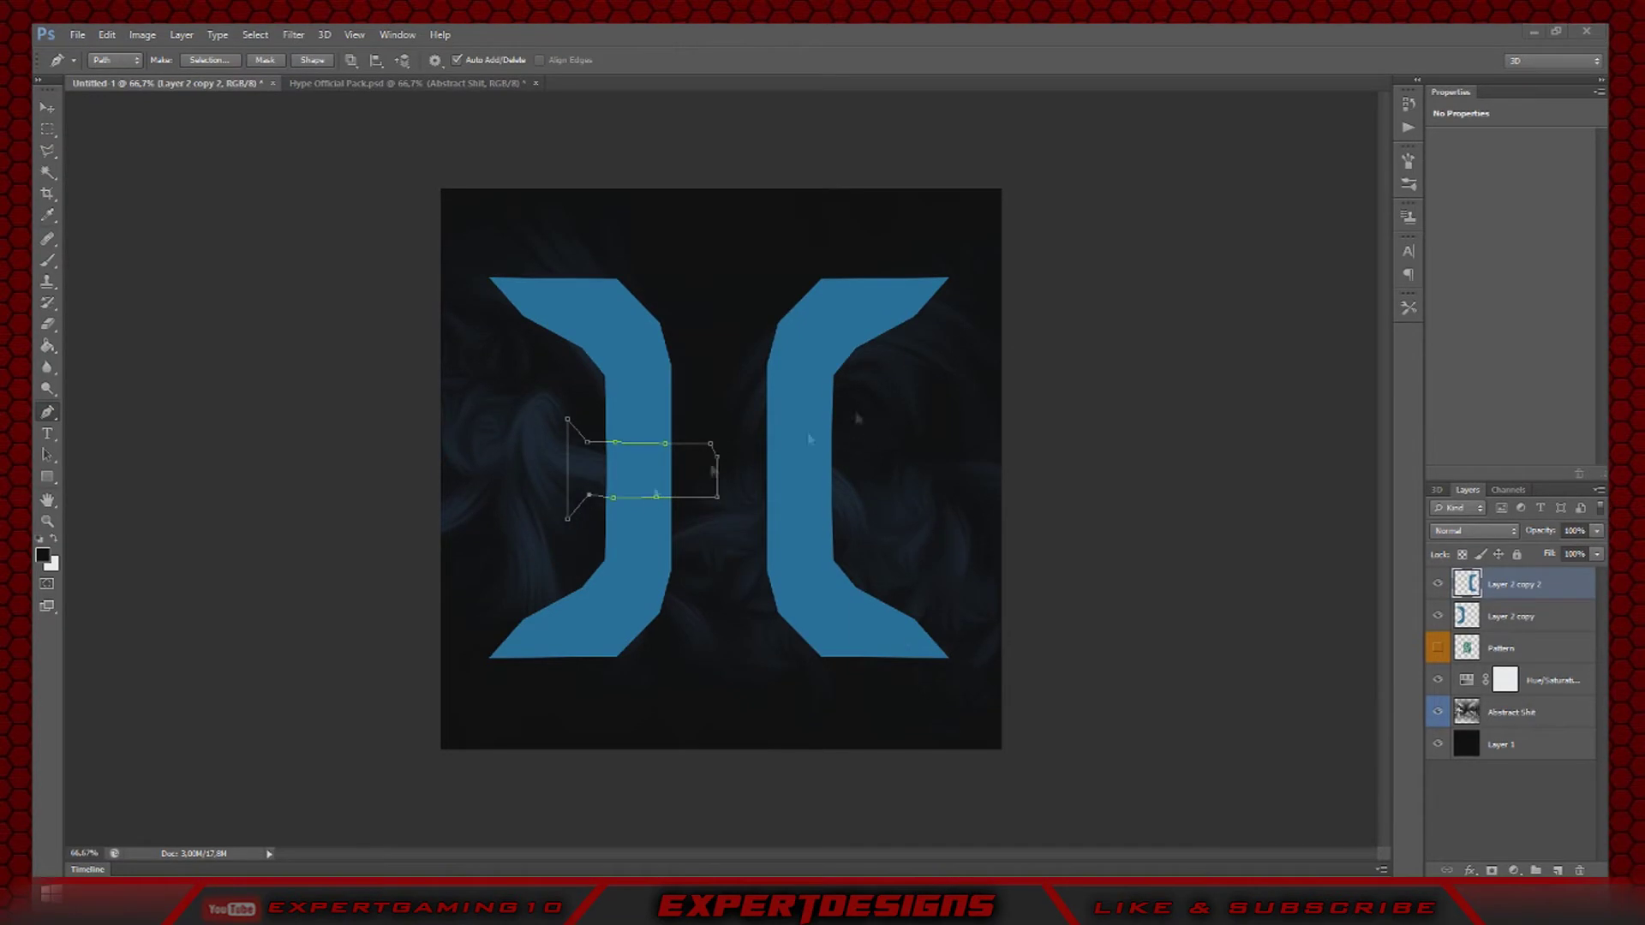
- Add a new layer and fill the crossbar path with the same blue as the brackets
left_click(1556, 870)
right_click(602, 463)
left_click(651, 565)
left_click(931, 255)
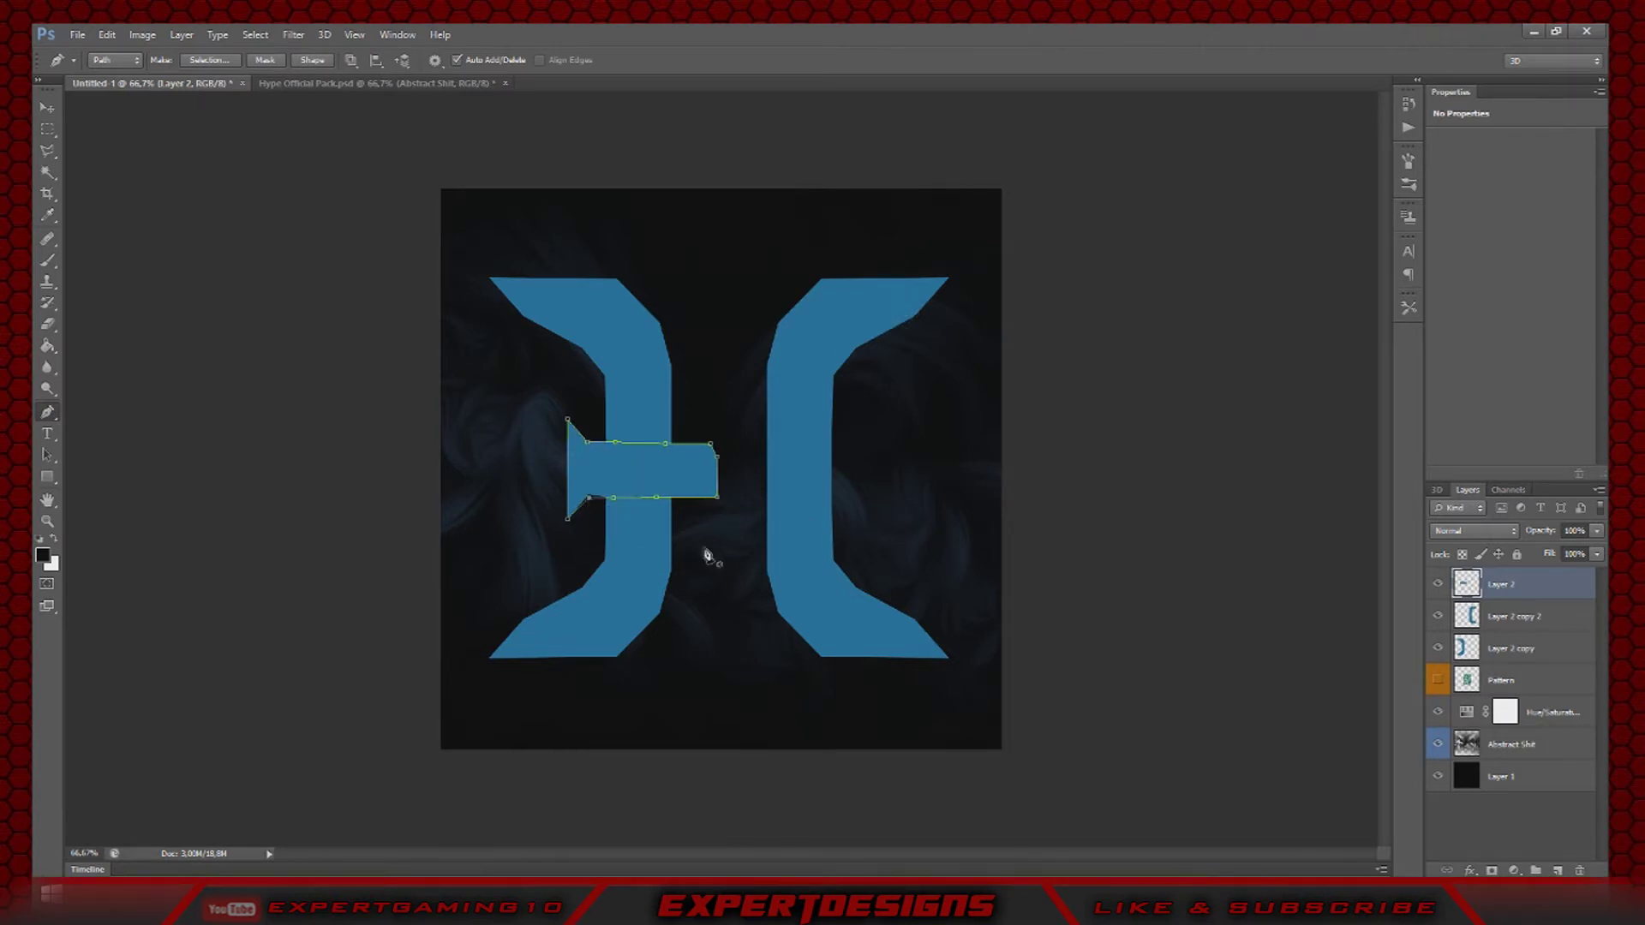
- Delete the finished work path around the filled crossbar
right_click(589, 468)
left_click(938, 261)
right_click(655, 467)
left_click(686, 495)
- Duplicate the crossbar layer, flip the copy horizontally and place it over the right bracket so both halves meet in the middle
right_click(1559, 583)
left_click(1414, 327)
left_click(857, 345)
right_click(1521, 585)
left_click(1413, 312)
key("Return")
left_click(107, 36)
mouse_move(141, 356)
left_click(381, 535)
key("v")
left_click_drag(655, 470, 799, 411)
- Move the left and right brackets slightly inward on the crossbar so they stand closer together
left_click(1499, 649)
left_click(1500, 681)
left_click_drag(650, 547, 661, 546)
left_click(1567, 644)
left_click_drag(791, 559, 785, 558)
left_click(48, 261)
left_click(115, 61)
left_click(101, 113)
left_click(185, 151)
key("Return")
right_click(1522, 617)
left_click(36, 49)
left_click(107, 34)
left_click(146, 272)
key("Return")
left_click(48, 413)
left_click(492, 379)
left_click(481, 420)
left_click(478, 379)
right_click(480, 390)
left_click(507, 511)
left_click(870, 270)
left_click(857, 312)
left_click(1472, 366)
left_click(930, 278)
key("ctrl+alt+z")
key("ctrl+alt+z")
key("ctrl+alt+z")
key("ctrl+alt+z")
- Sample the crossbar's blue as the foreground colour and brush over the seam between its halves on Layer 2 copy 2
left_click(1515, 649)
left_click(43, 555)
left_click(600, 471)
key("Return")
key("b")
key("l")
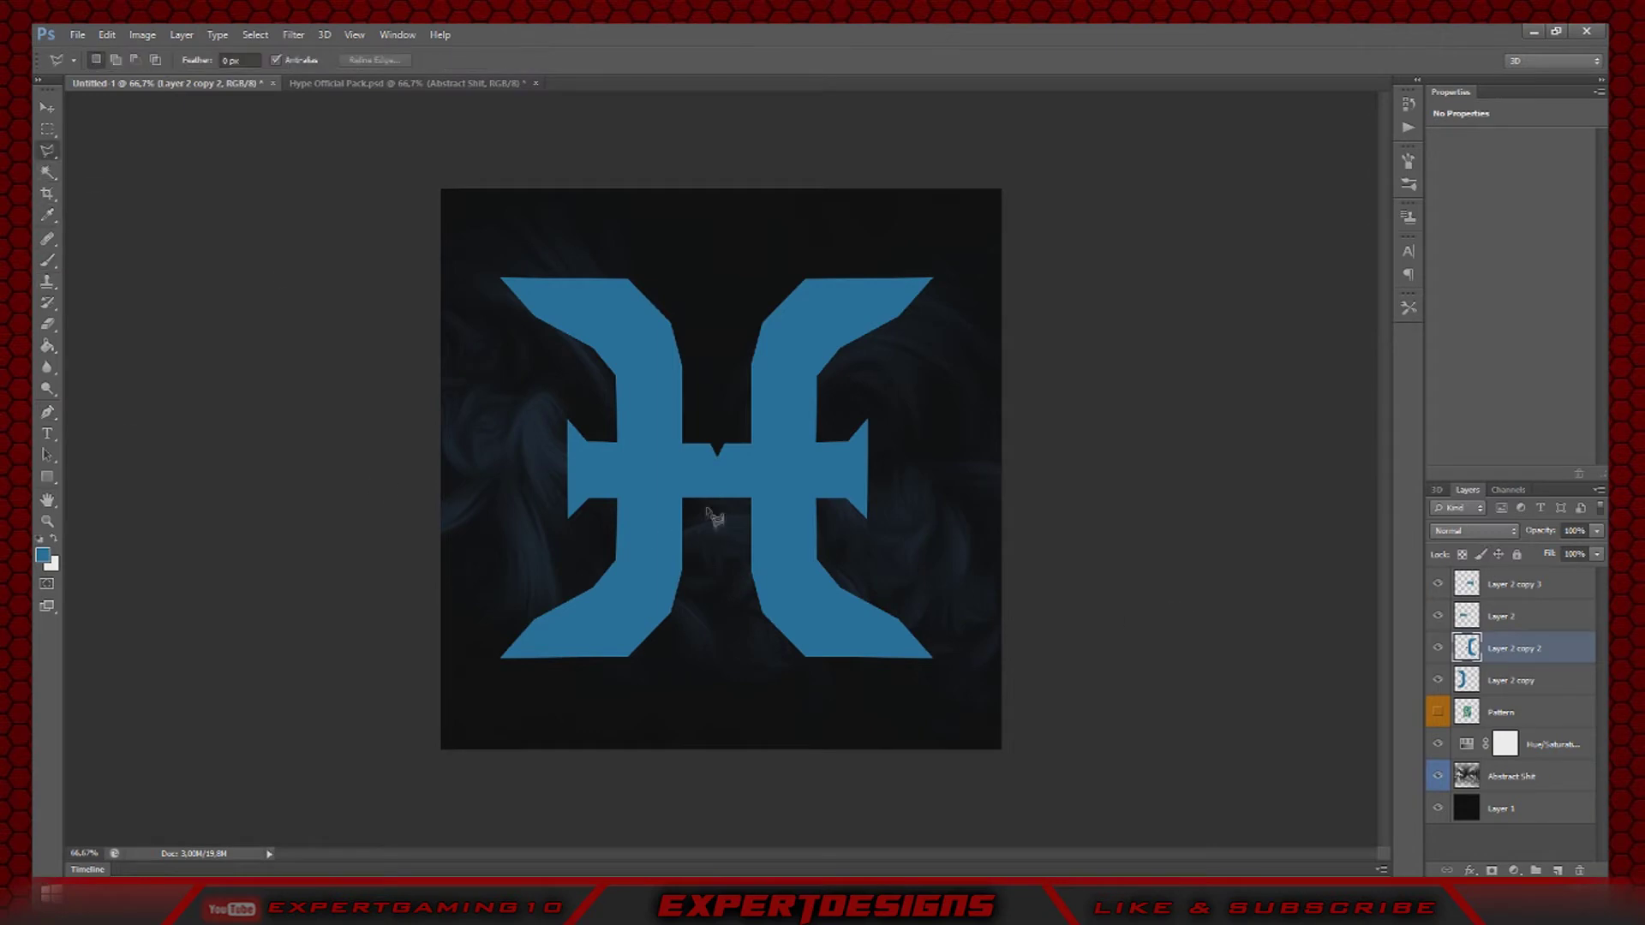
- Lasso a small triangle at the centre of the crossbar's lower edge and cut it out of Layer 2 copy 2
left_click(709, 505)
key("ctrl+d")
left_click(709, 506)
left_click(716, 488)
left_click(725, 506)
left_click(710, 505)
key("v")
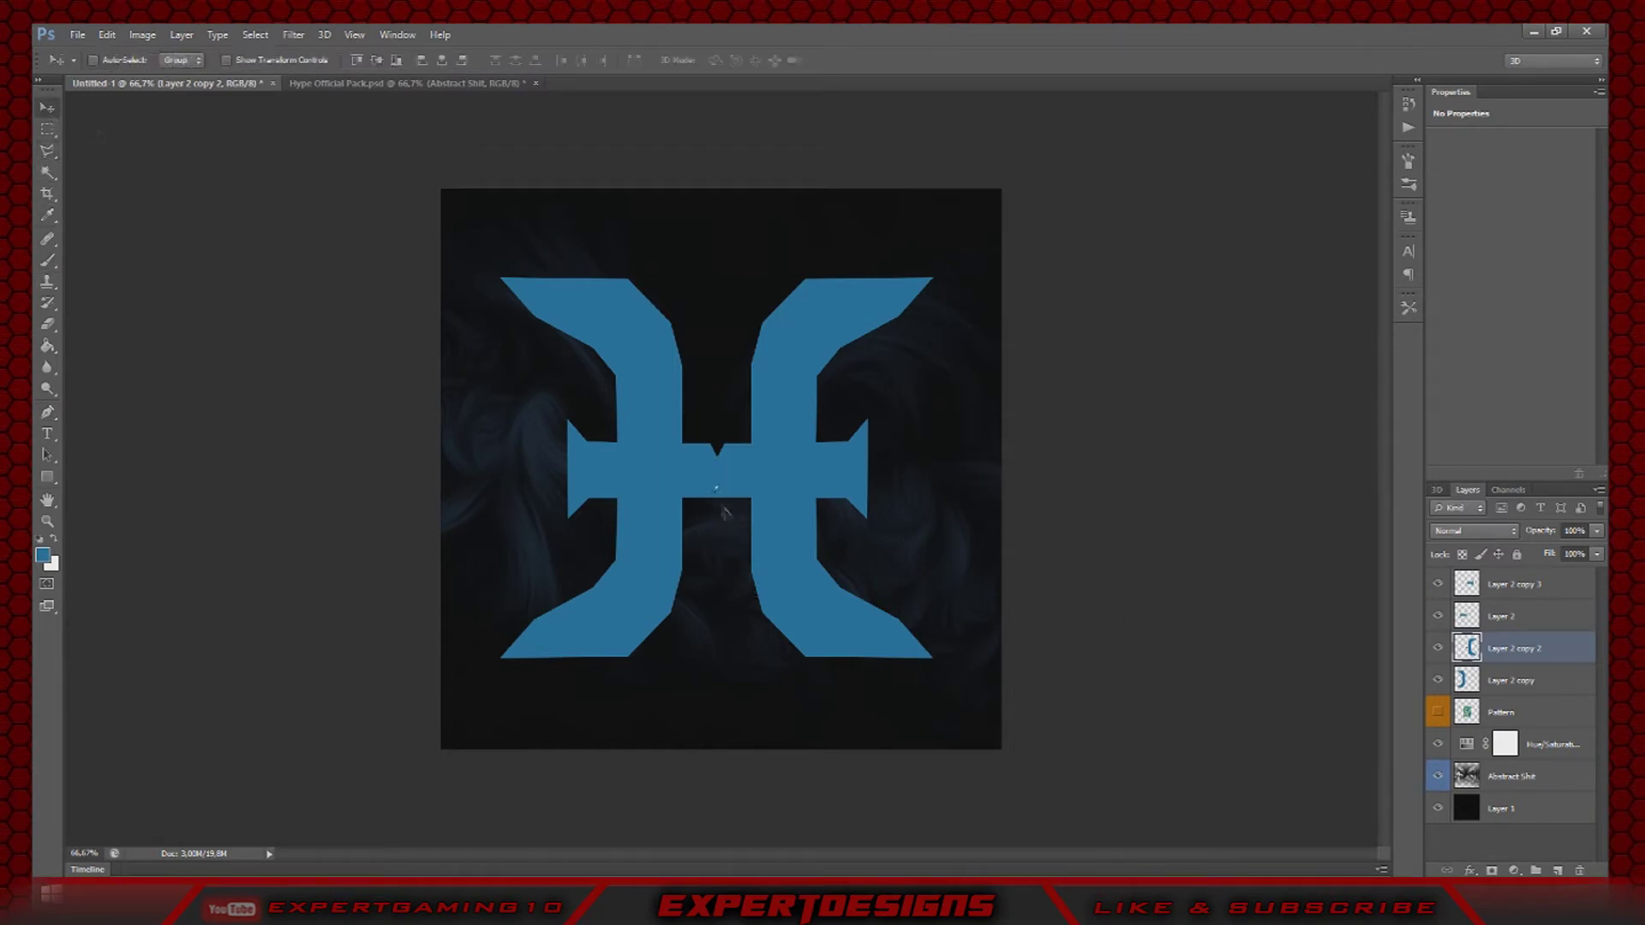
- Merge the two crossbar layers, Layer 2 and Layer 2 copy 3, into one
left_click(1507, 616)
left_click(1513, 590)
left_click(1508, 608, "ctrl")
right_click(1513, 608)
left_click(1456, 628)
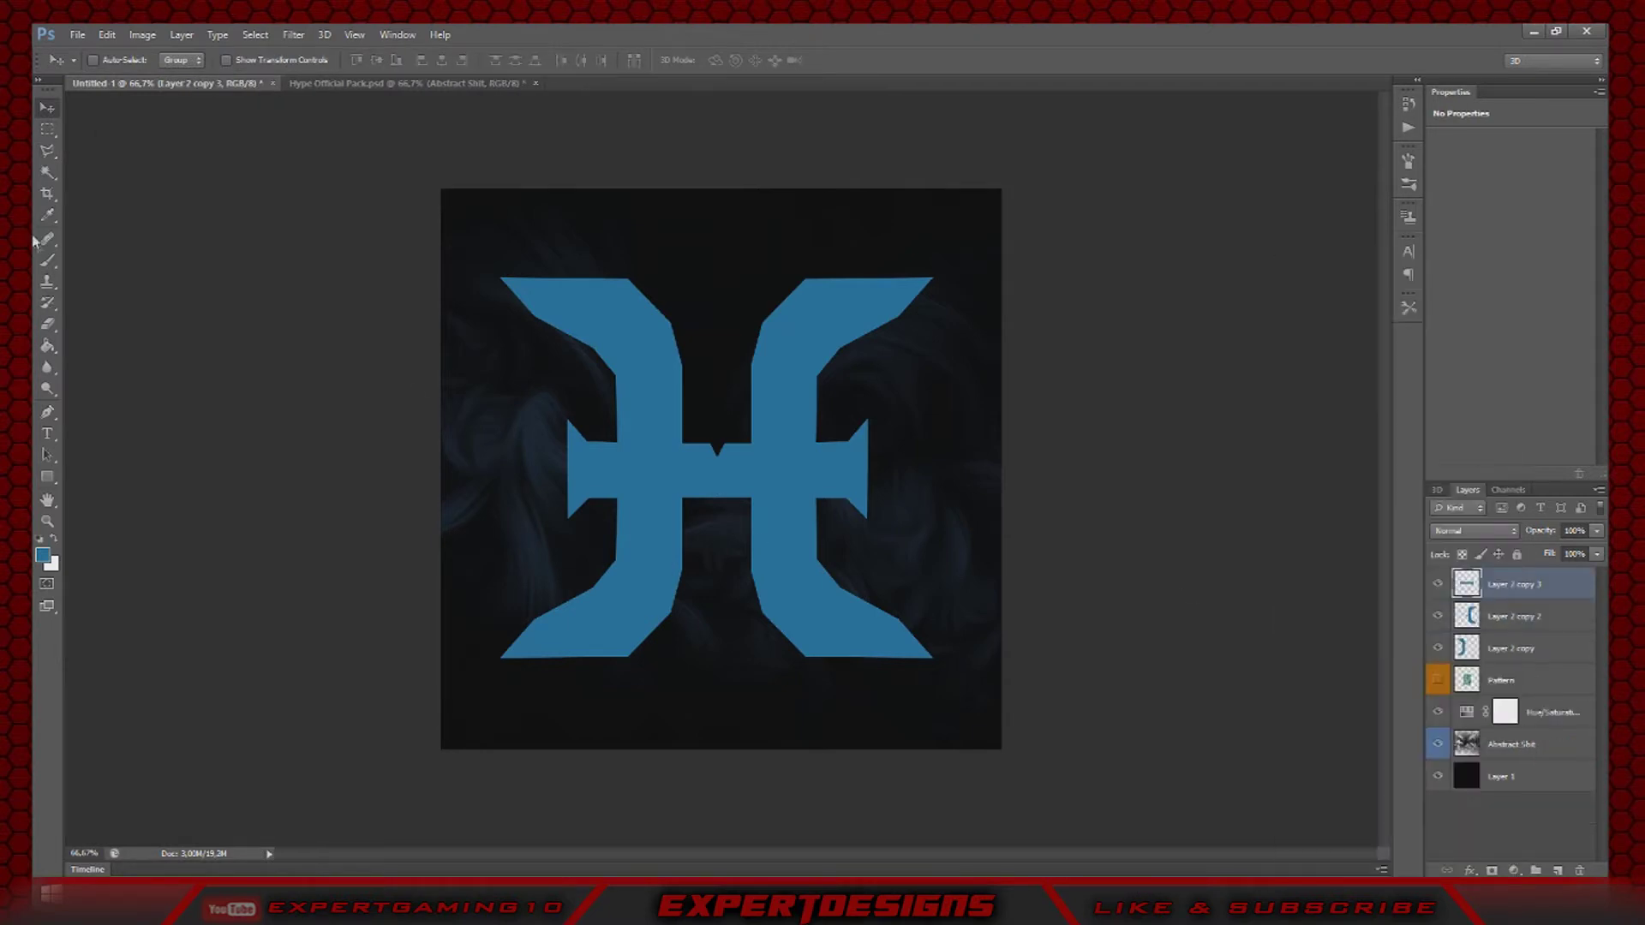
- Cut a small triangular notch into the centre of the merged crossbar's lower edge, matching the upper notch, and deselect
left_click(48, 152)
left_click(714, 498)
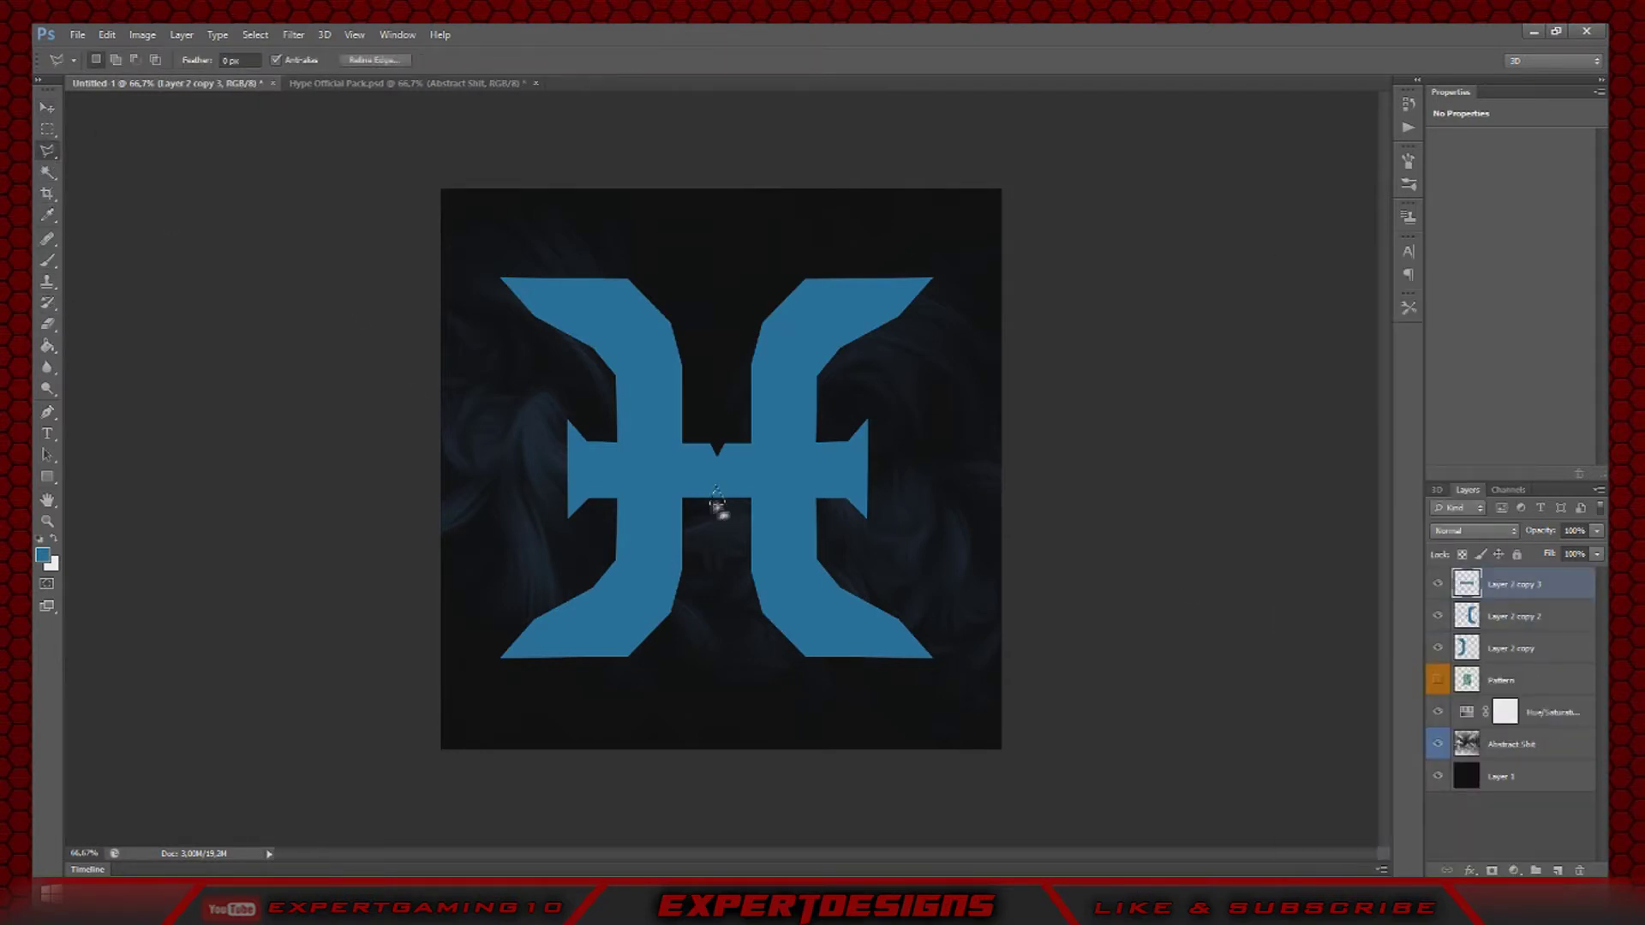
key("Delete")
key("ctrl+d")
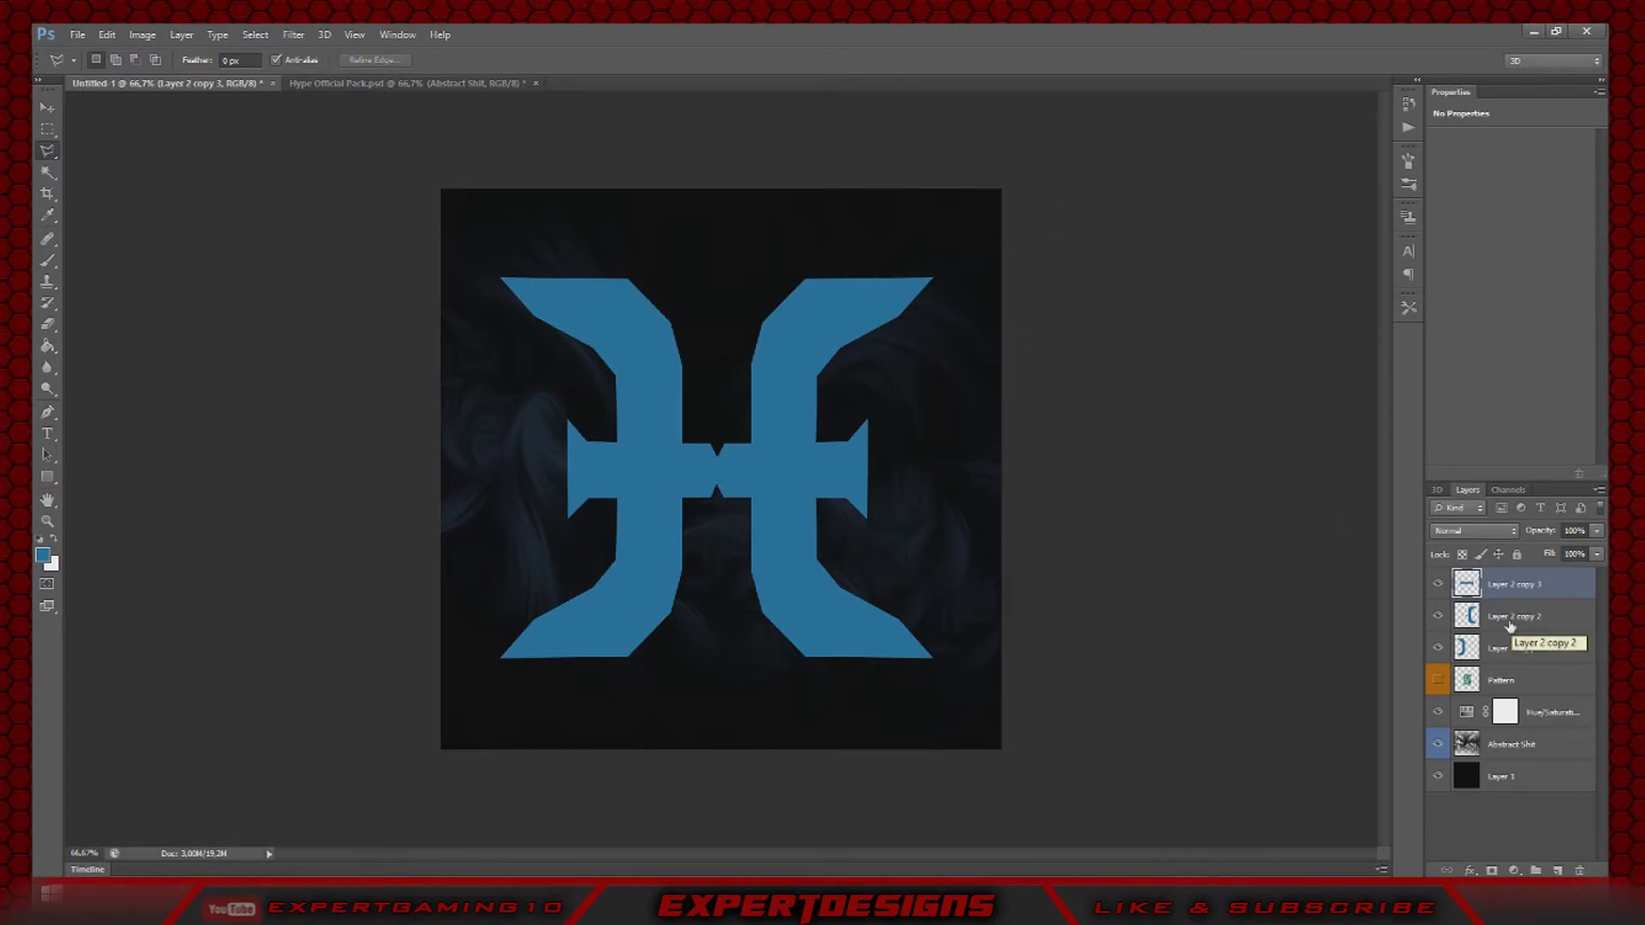
- Set the background colour to a slightly darker shade of the logo's blue and swap it into the foreground
left_click(47, 261)
left_click(105, 60)
left_click(52, 564)
left_click(775, 490)
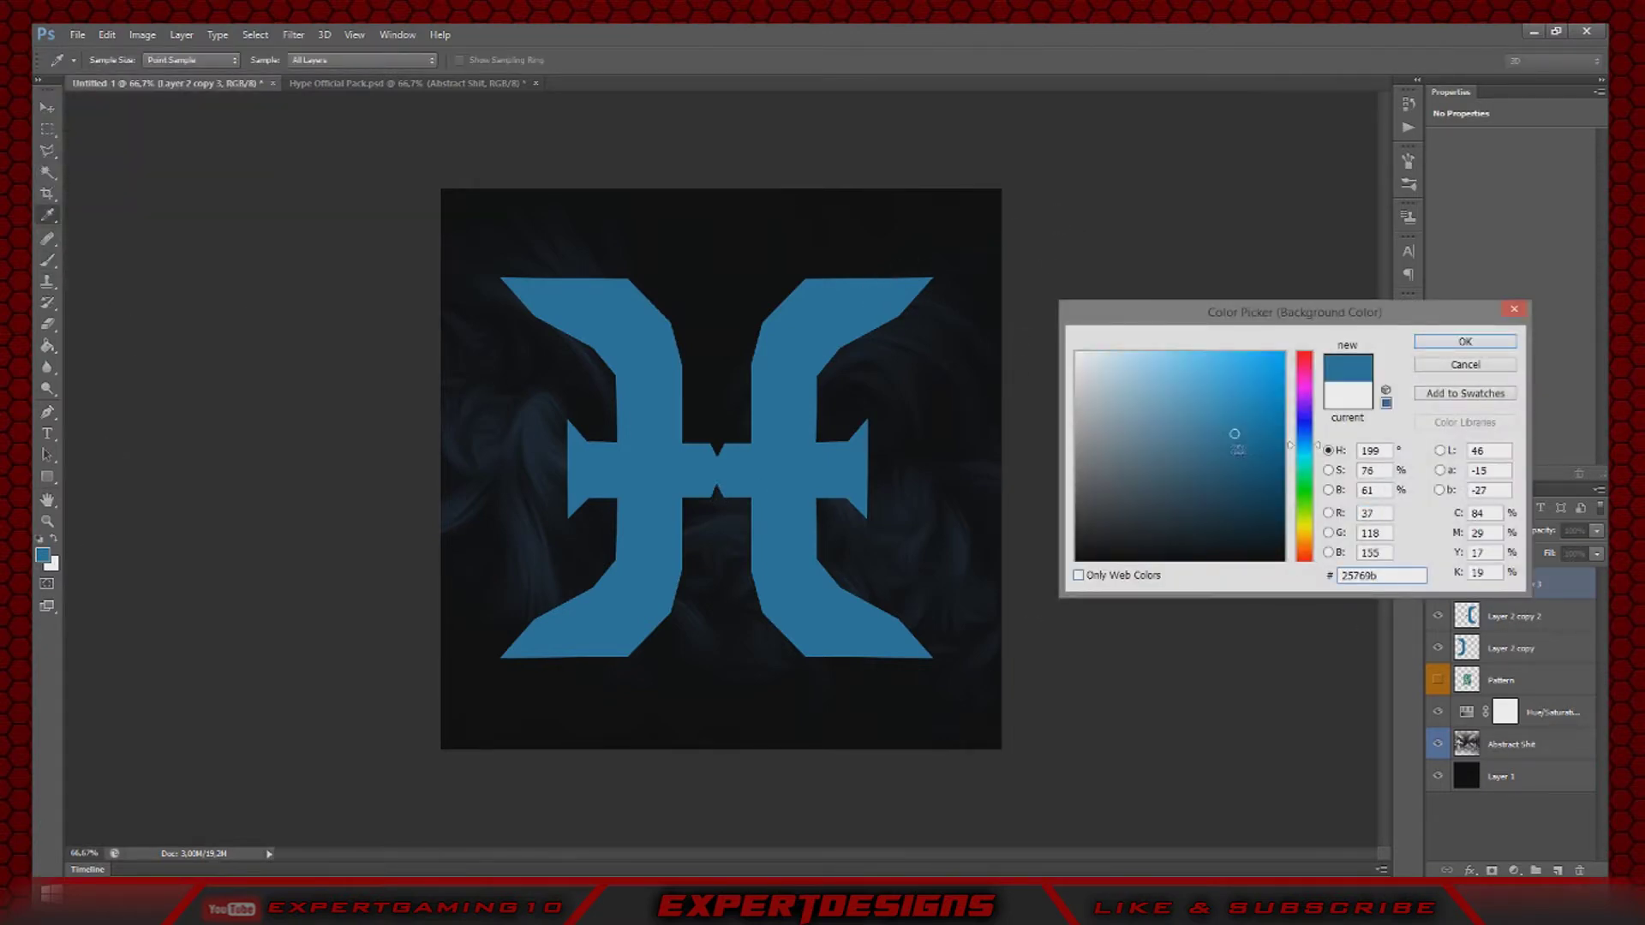
left_click(1245, 463)
left_click(1461, 344)
key("x")
- Set the brush hardness to 0% and adjust its size for shading the brackets
left_click(113, 62)
left_click_drag(182, 153, 55, 153)
left_click(109, 112)
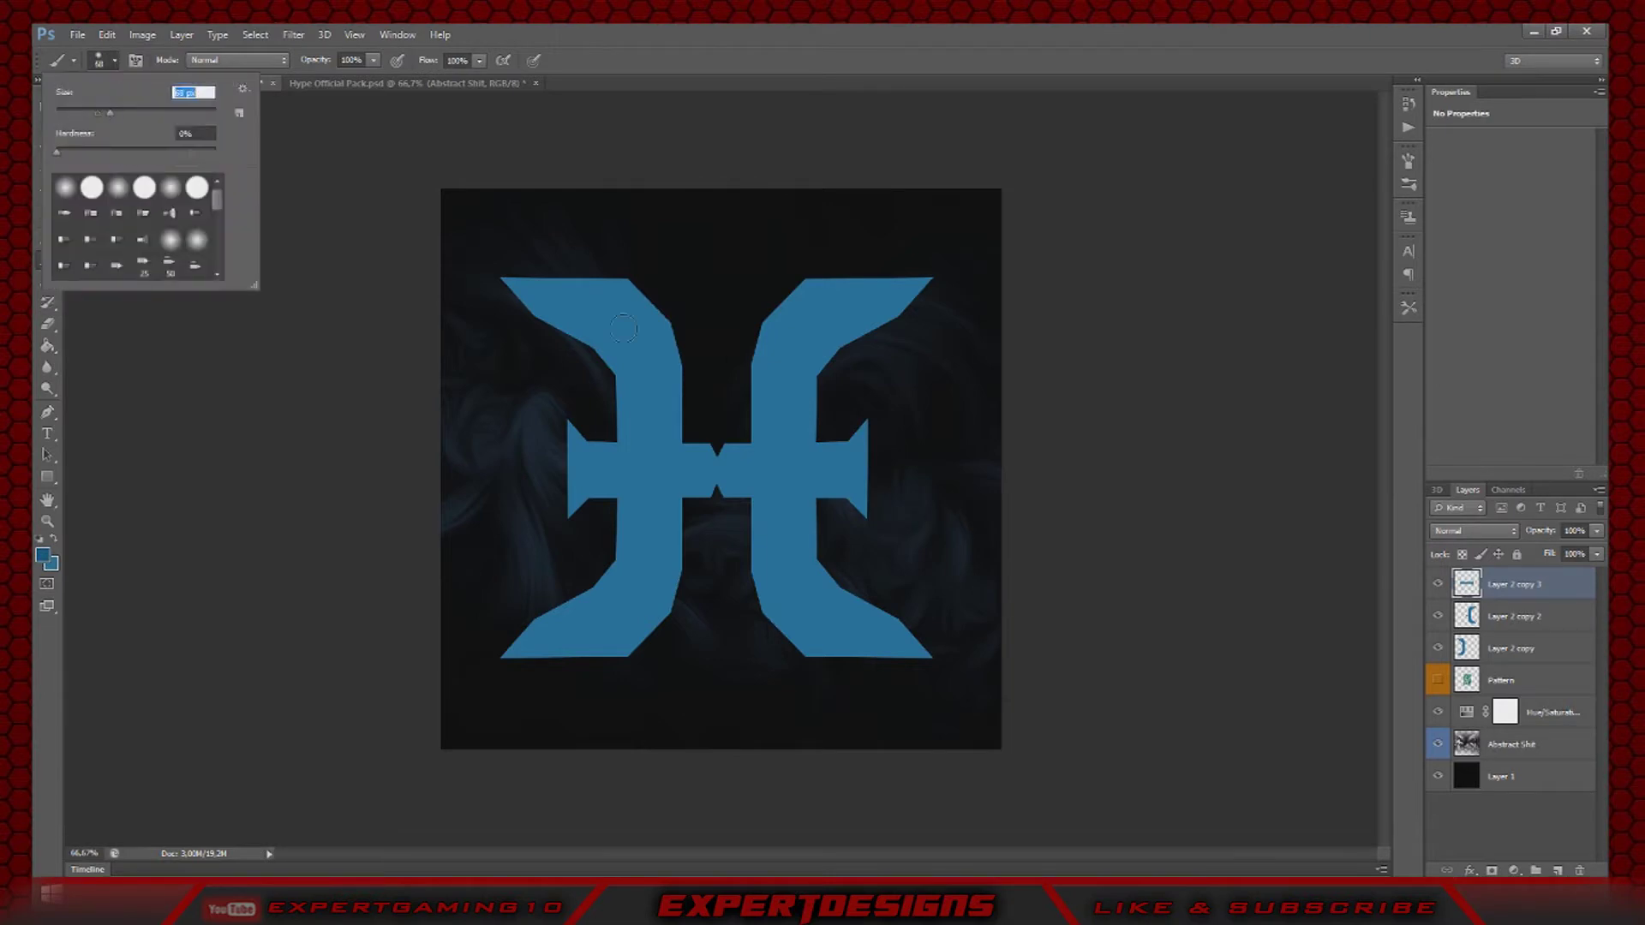
- Try painting soft darker blue strokes freehand along both brackets, and undo them
left_click(591, 304)
mouse_move(599, 326)
left_mouse_down()
mouse_move(653, 433)
mouse_move(637, 586)
mouse_move(553, 634)
left_mouse_up()
mouse_move(857, 303)
left_mouse_down()
mouse_move(786, 411)
mouse_move(827, 618)
mouse_move(867, 635)
left_mouse_up()
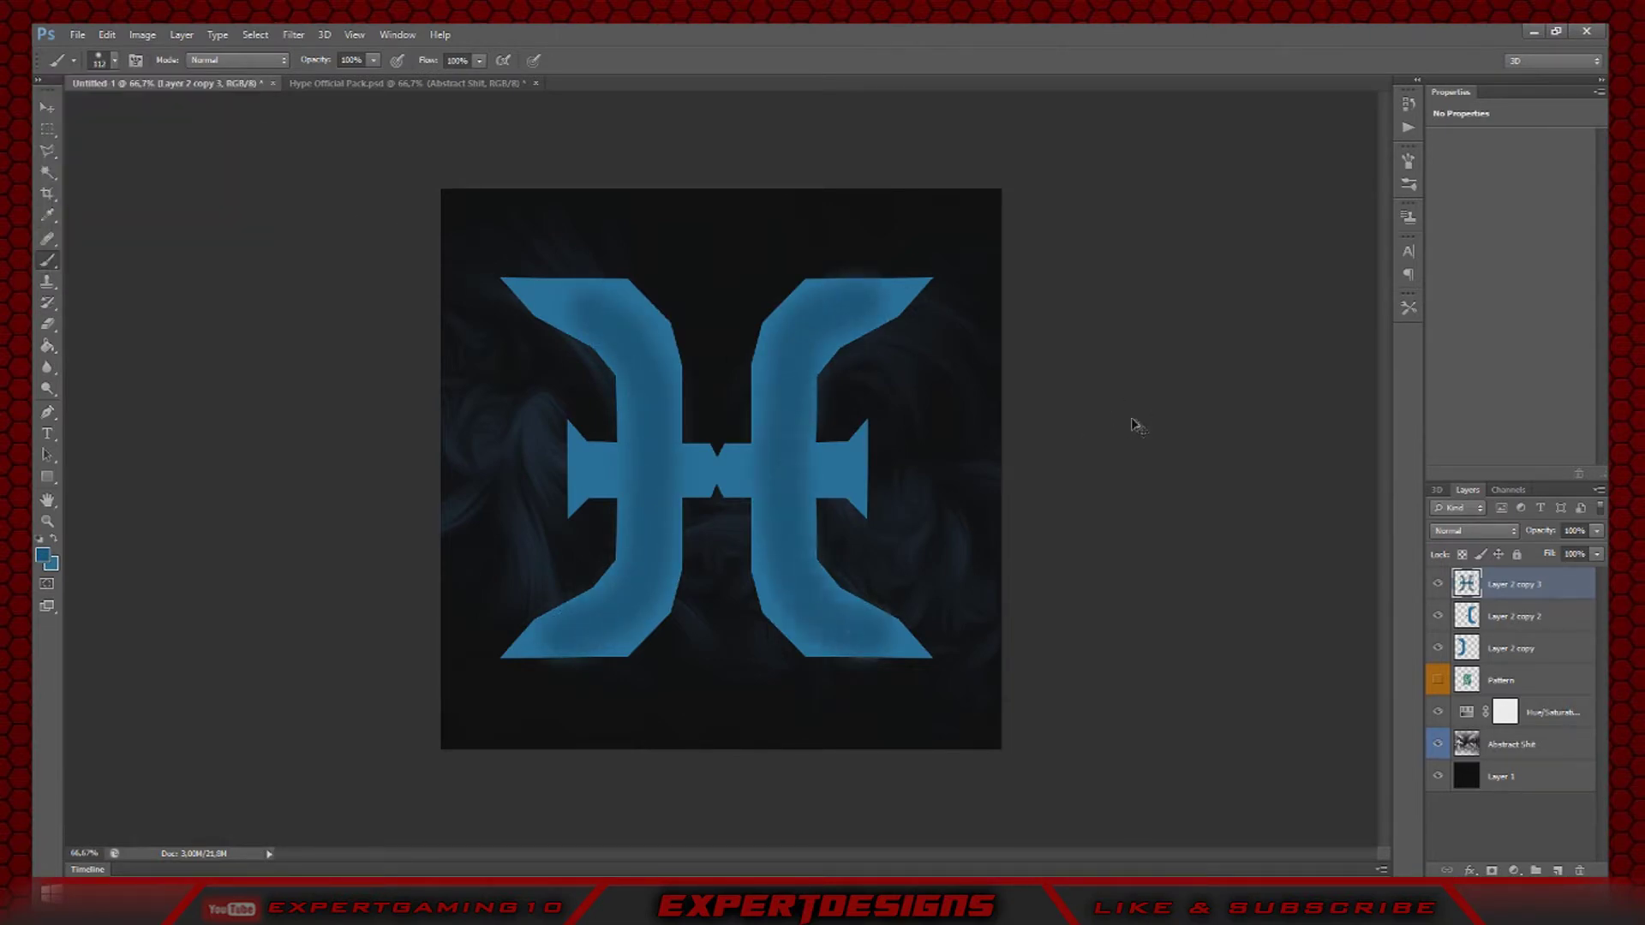
key("ctrl+alt+z")
key("ctrl+alt+z")
- Lasso an inset outline within the left bracket, paint it with the darker blue and deselect
left_click(48, 153)
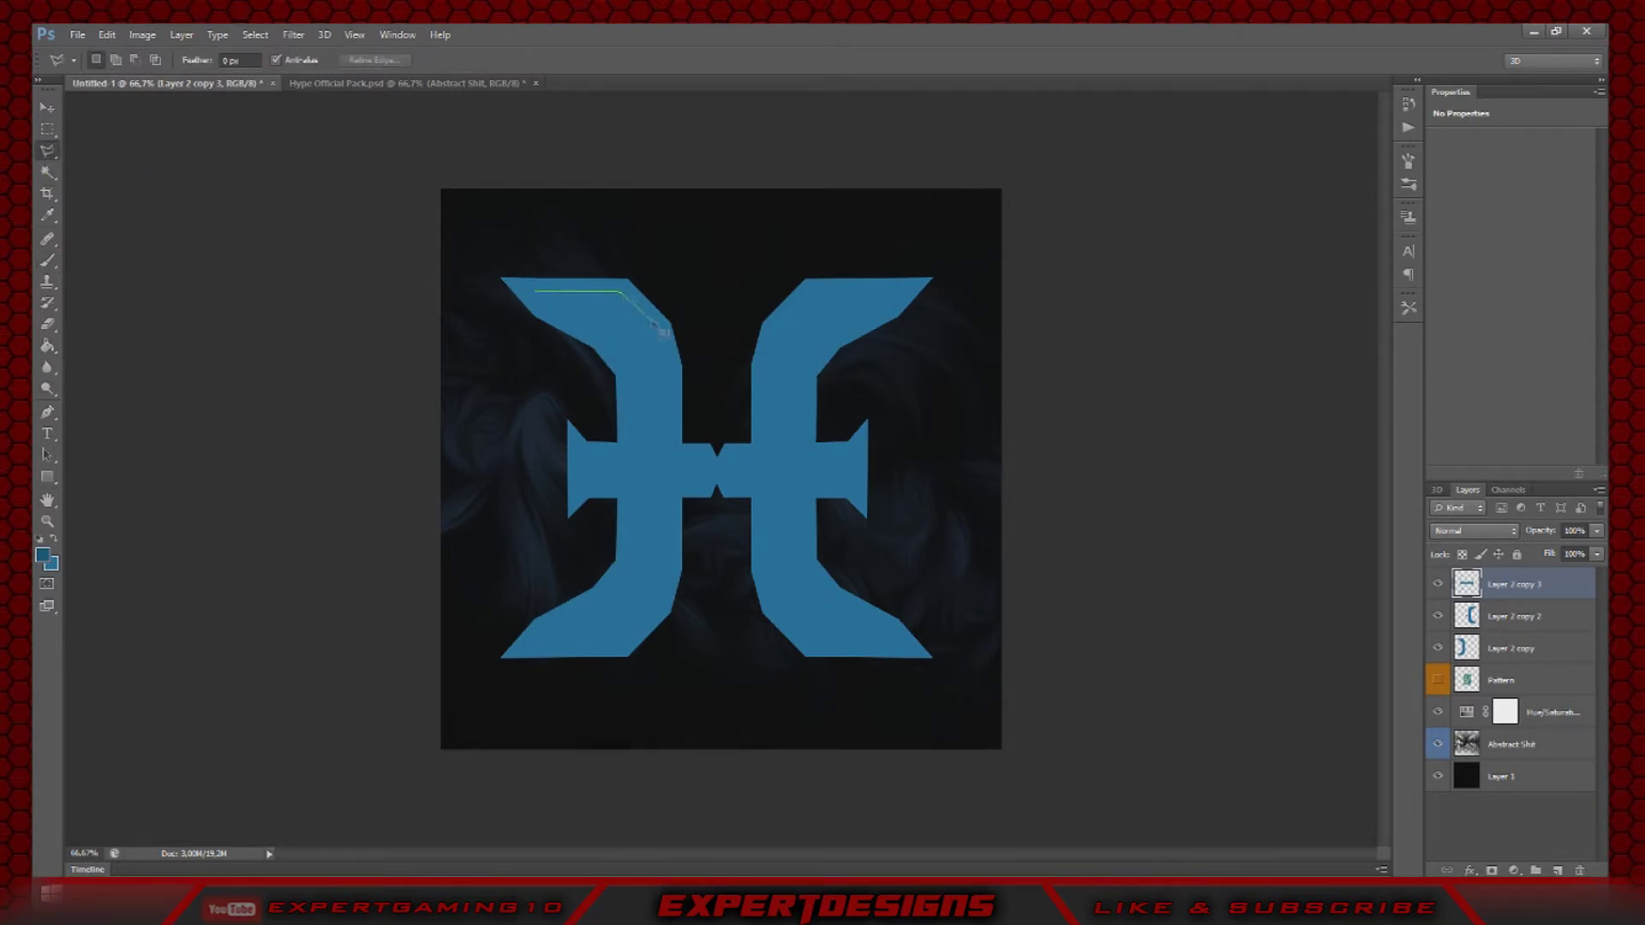
left_click(667, 364)
left_click(658, 603)
left_click(623, 641)
left_click(627, 571)
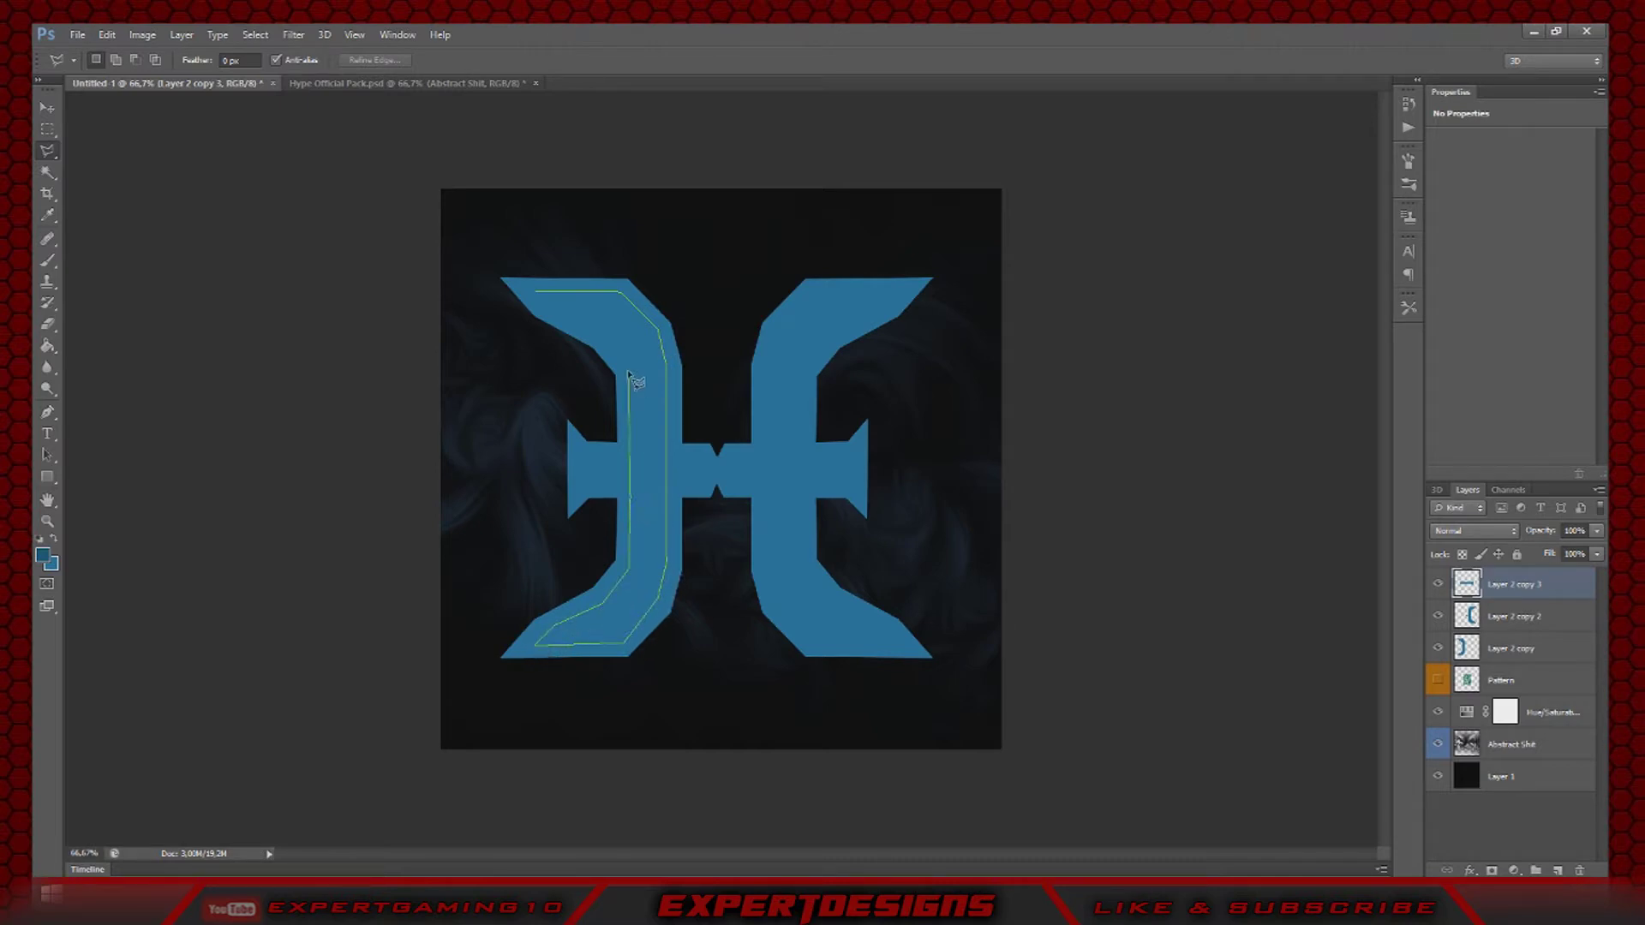
left_click(536, 292)
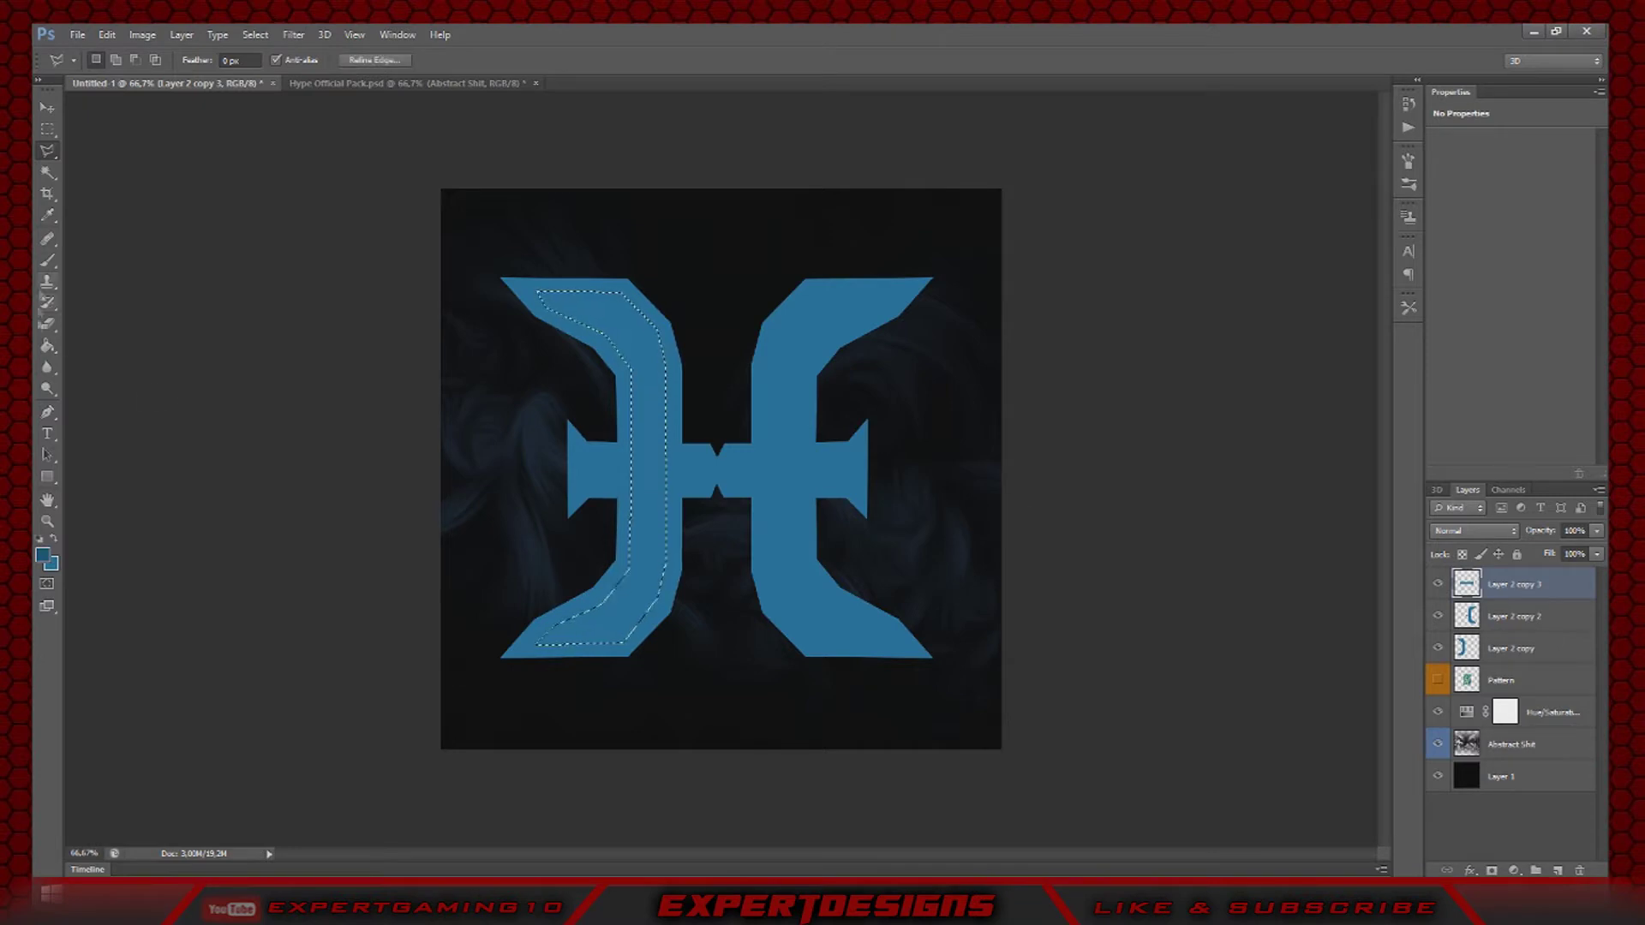
key("b")
mouse_move(563, 295)
left_mouse_down()
mouse_move(647, 518)
mouse_move(561, 632)
left_mouse_up()
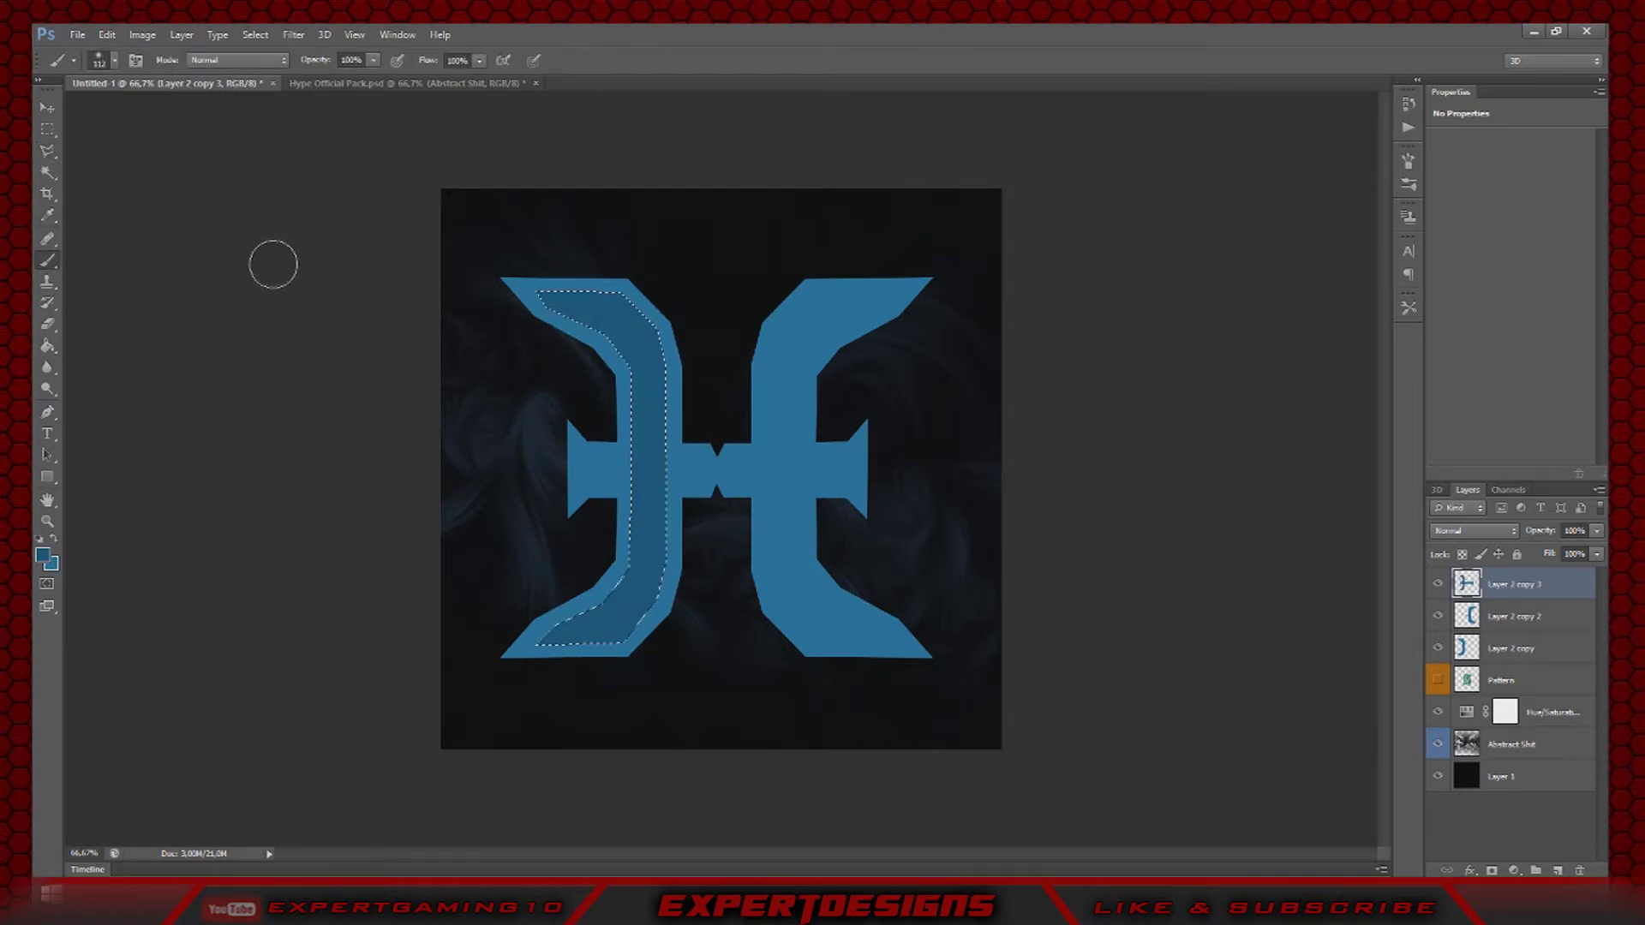
key("v")
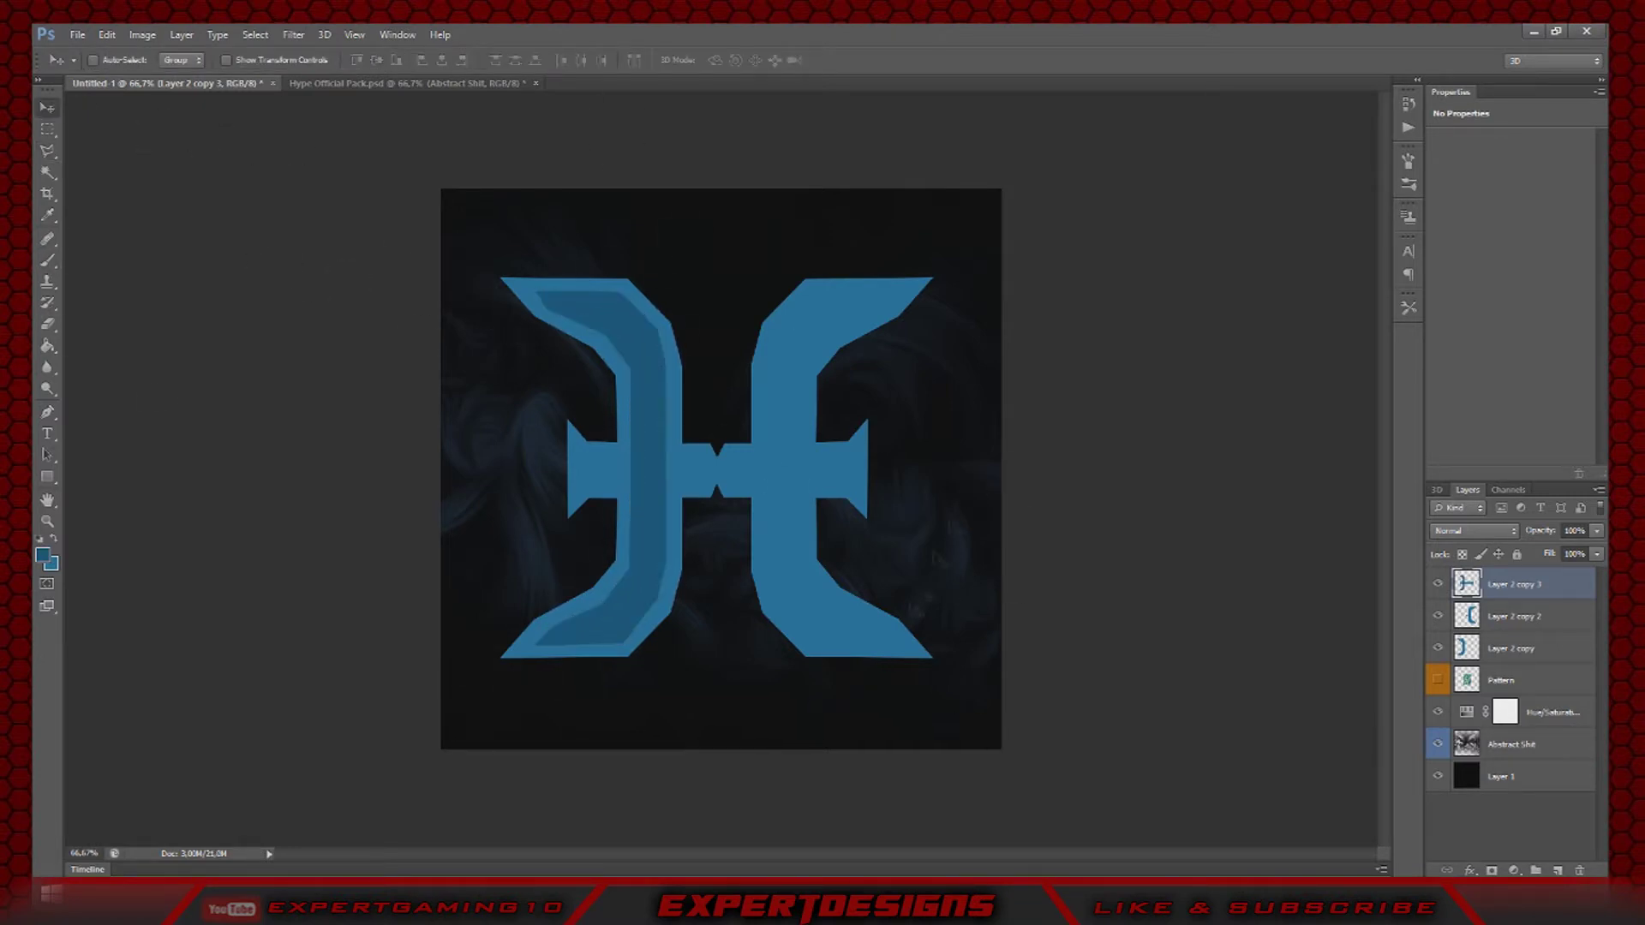
- Lasso a sliver beside the dark inset's lower bend and paint it darker blue to straighten that edge
key("l")
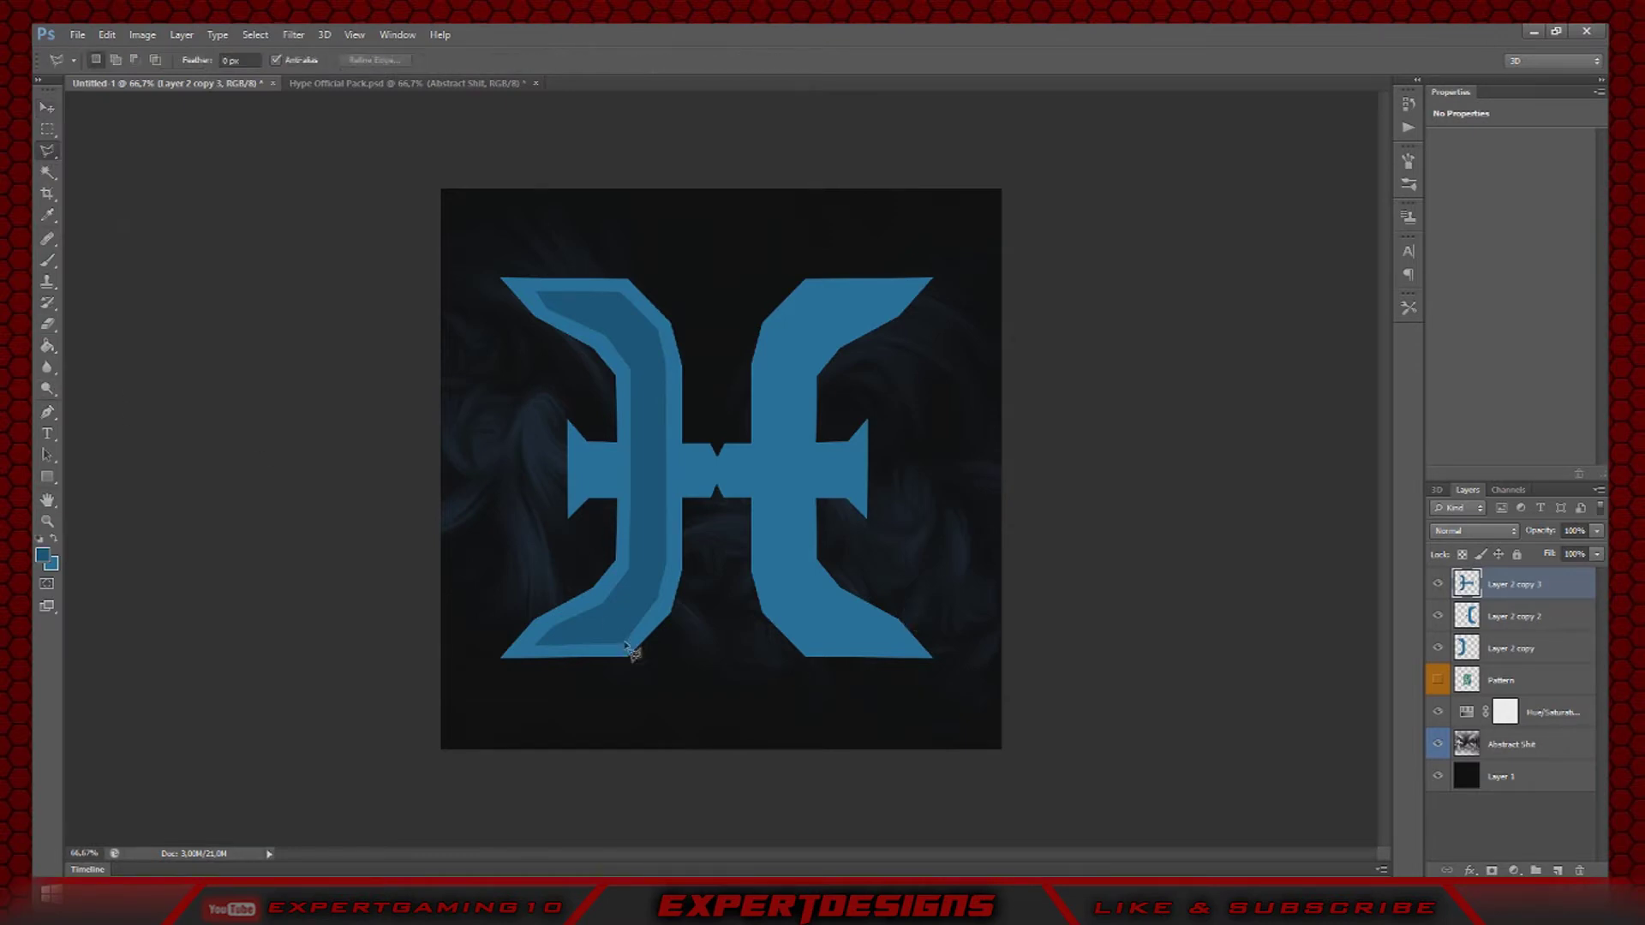
left_click(629, 644)
key("b")
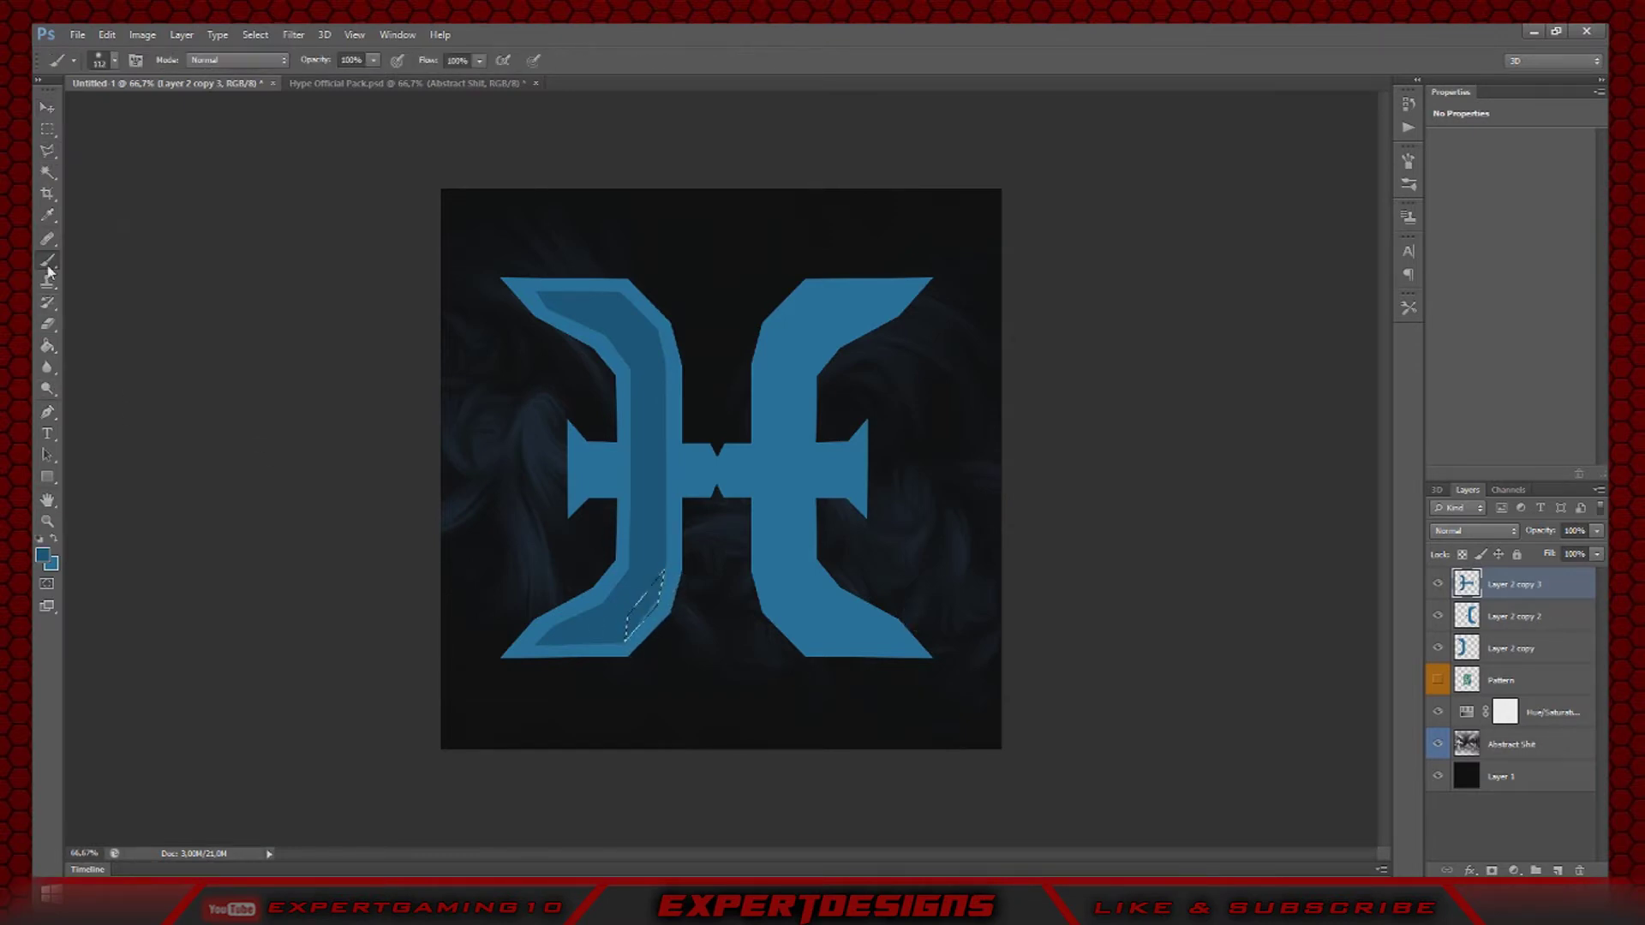
key("v")
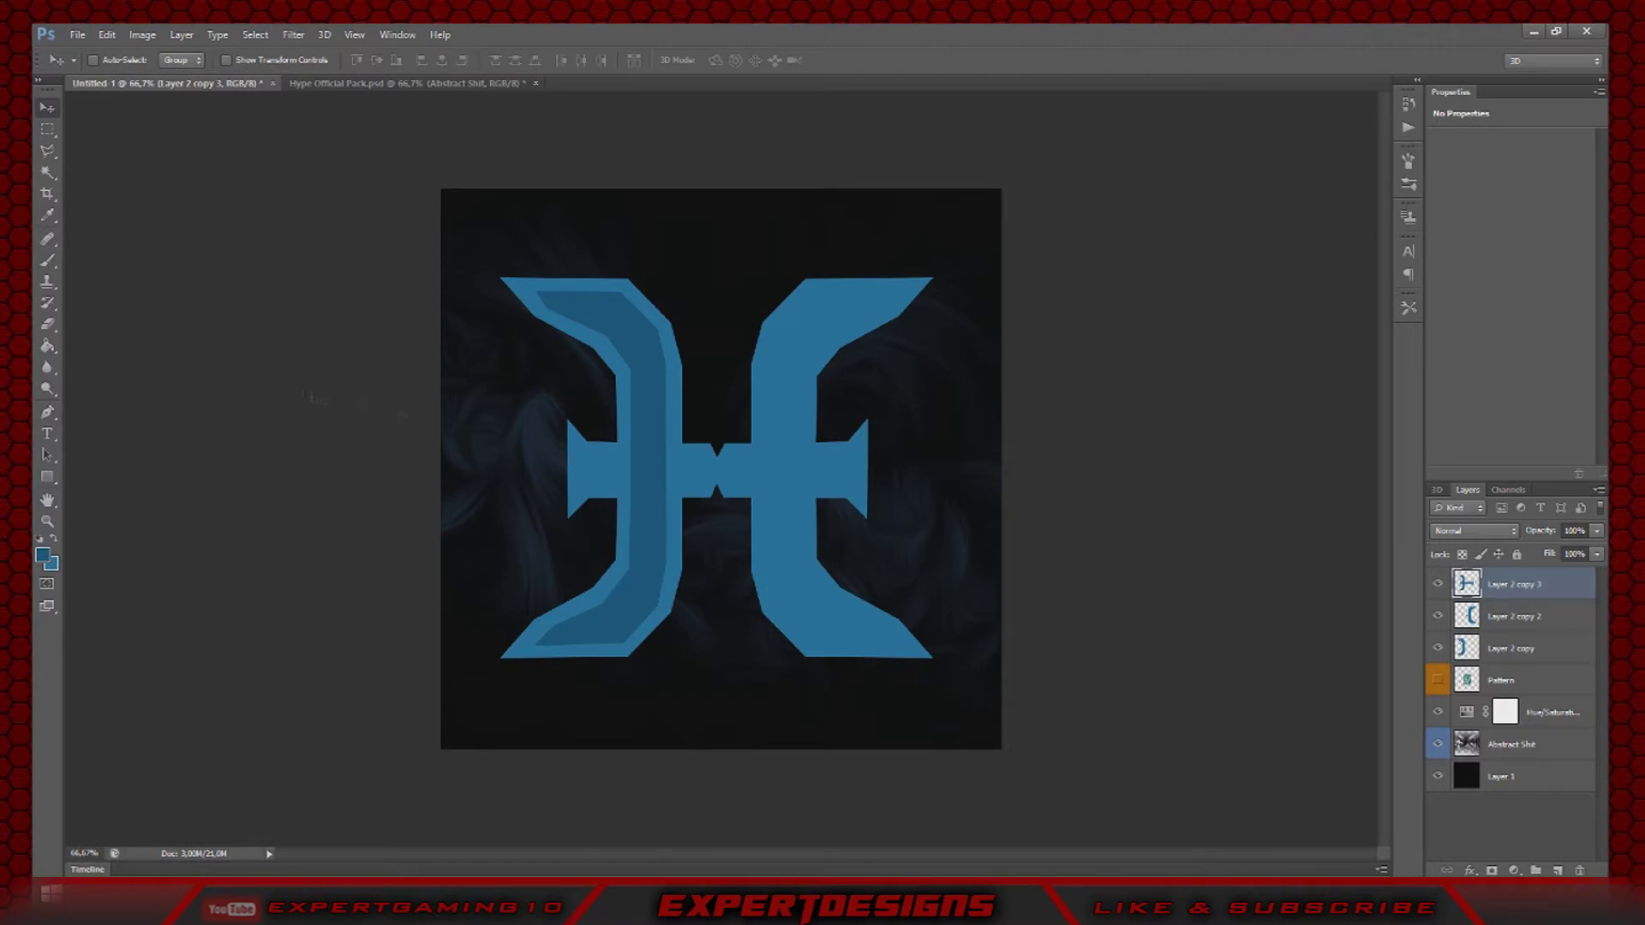
- Lasso a thin strip along the dark inset's long edge facing the gap, paint it darker blue and deselect
key("l")
left_click(670, 370)
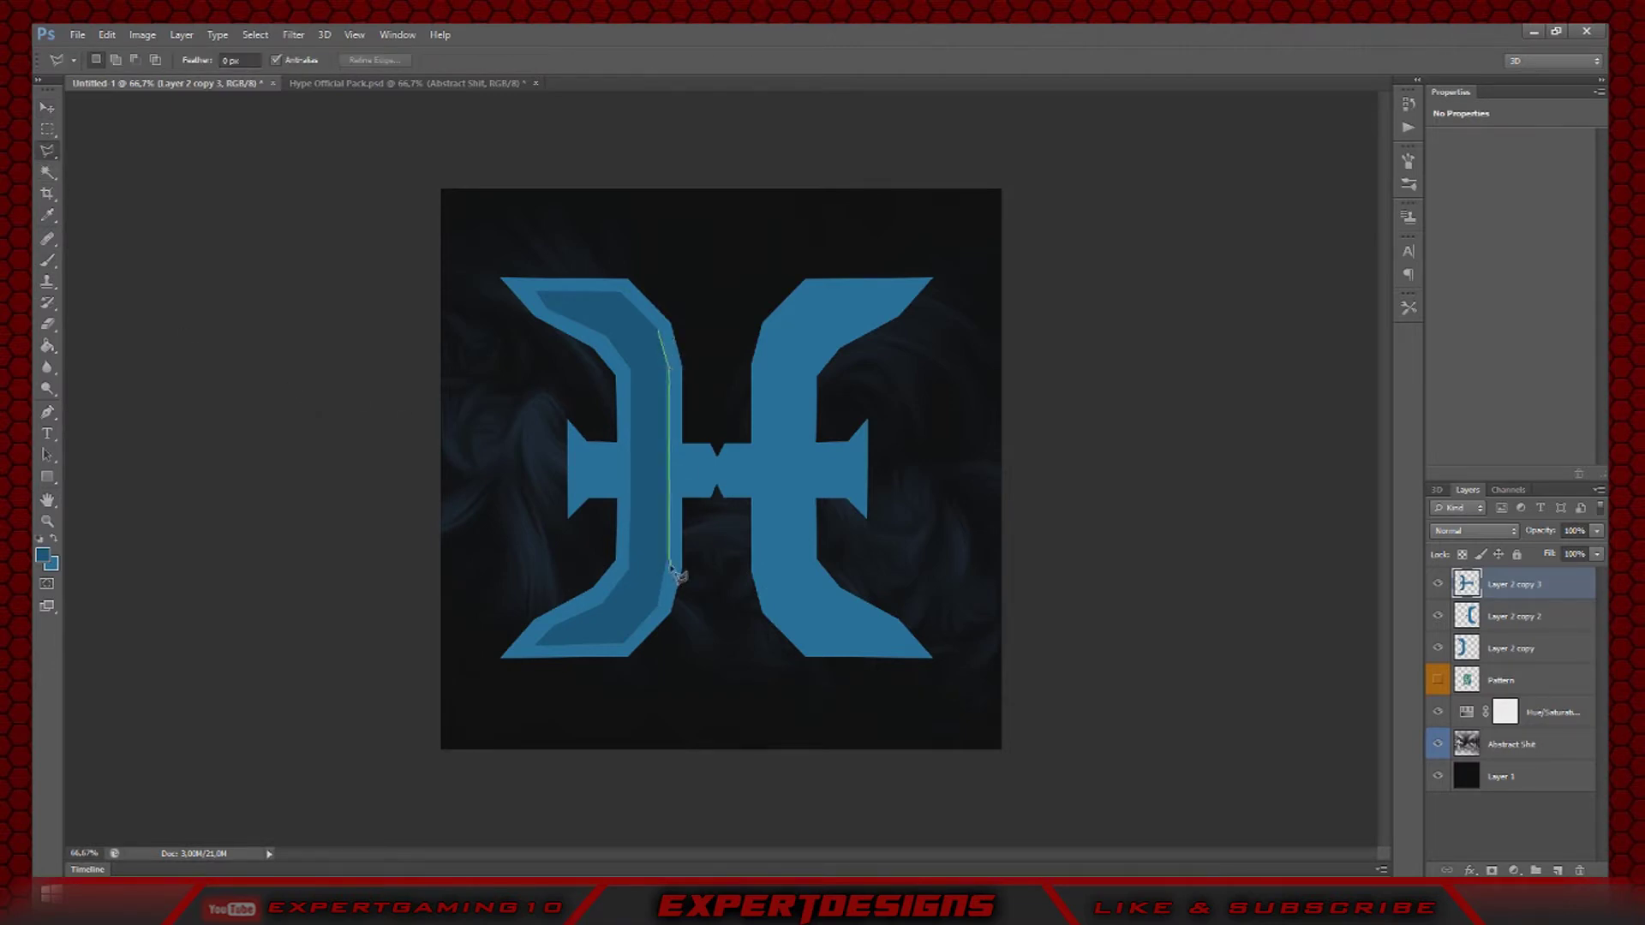
left_click(658, 603)
left_click(658, 331)
key("b")
key("v")
key("ctrl+a")
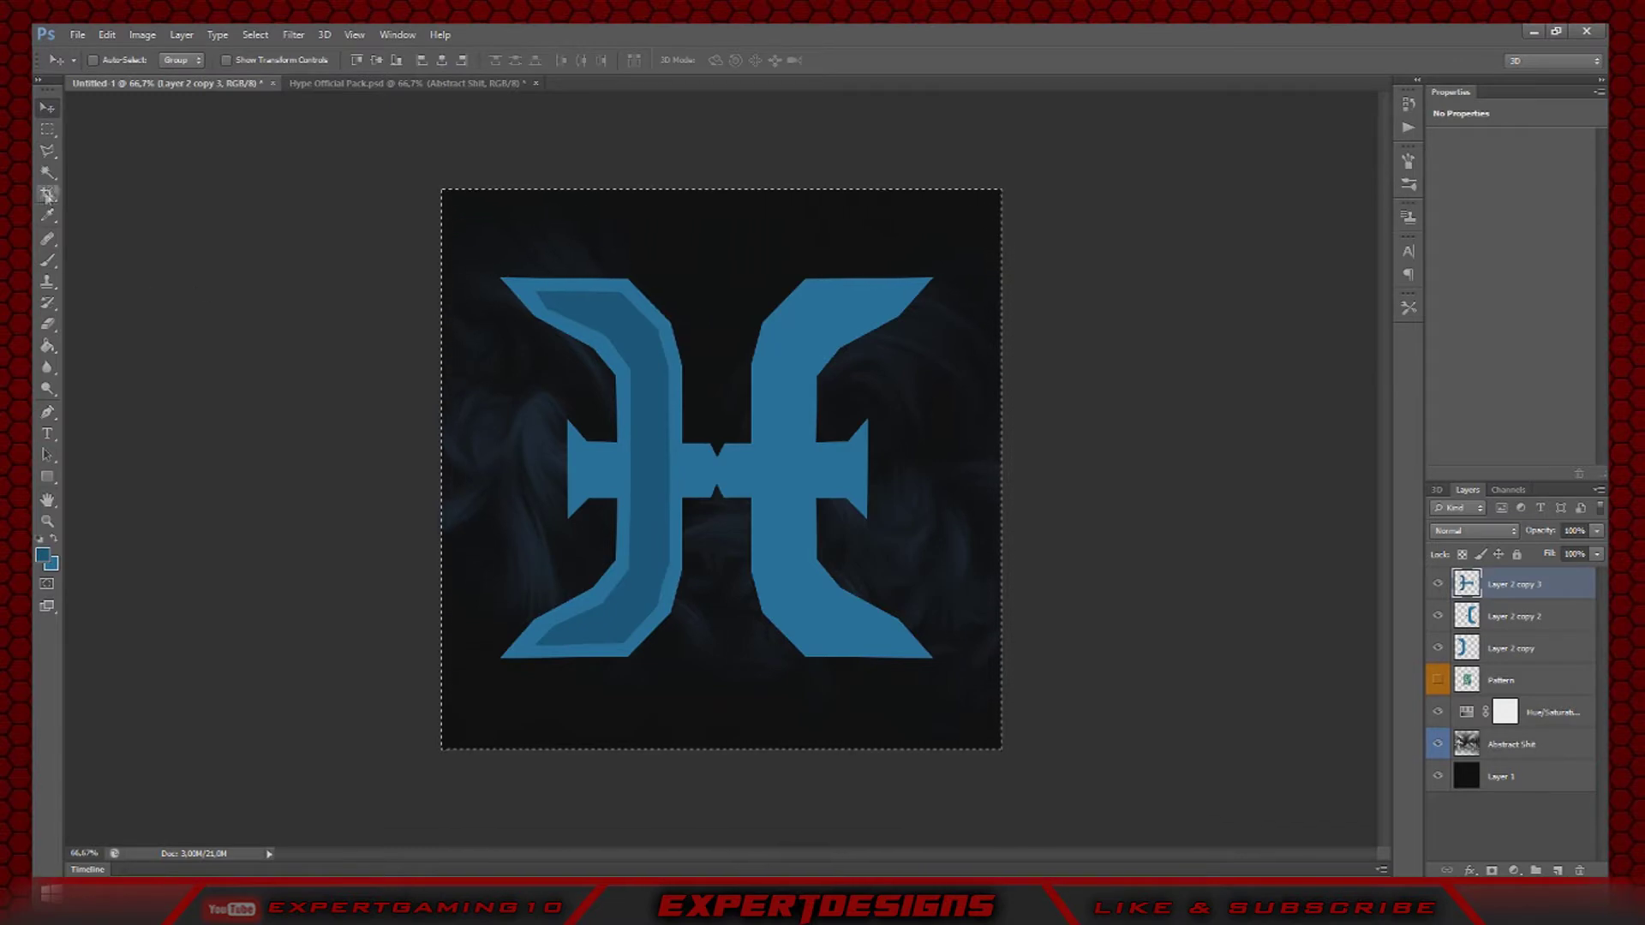
key("l")
key("ctrl+d")
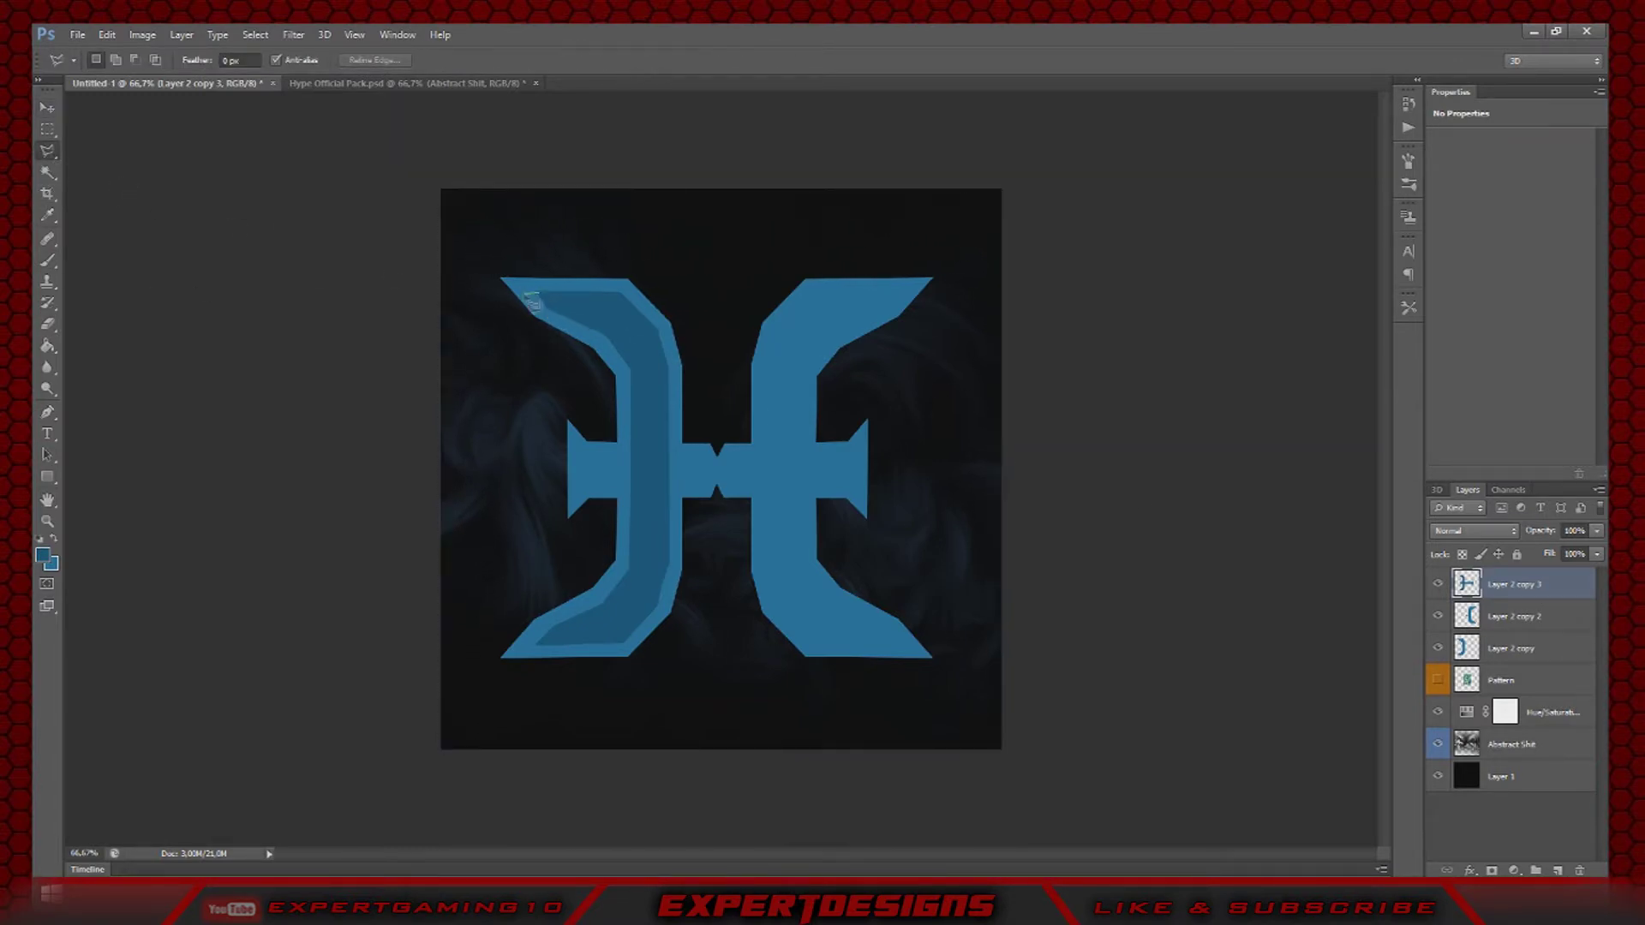
- Refine the upper tip of the left bracket's dark inset by painting a small lassoed area with the darker blue
double_click(562, 298)
left_click(836, 346)
key("ctrl+plus")
key("ctrl+plus")
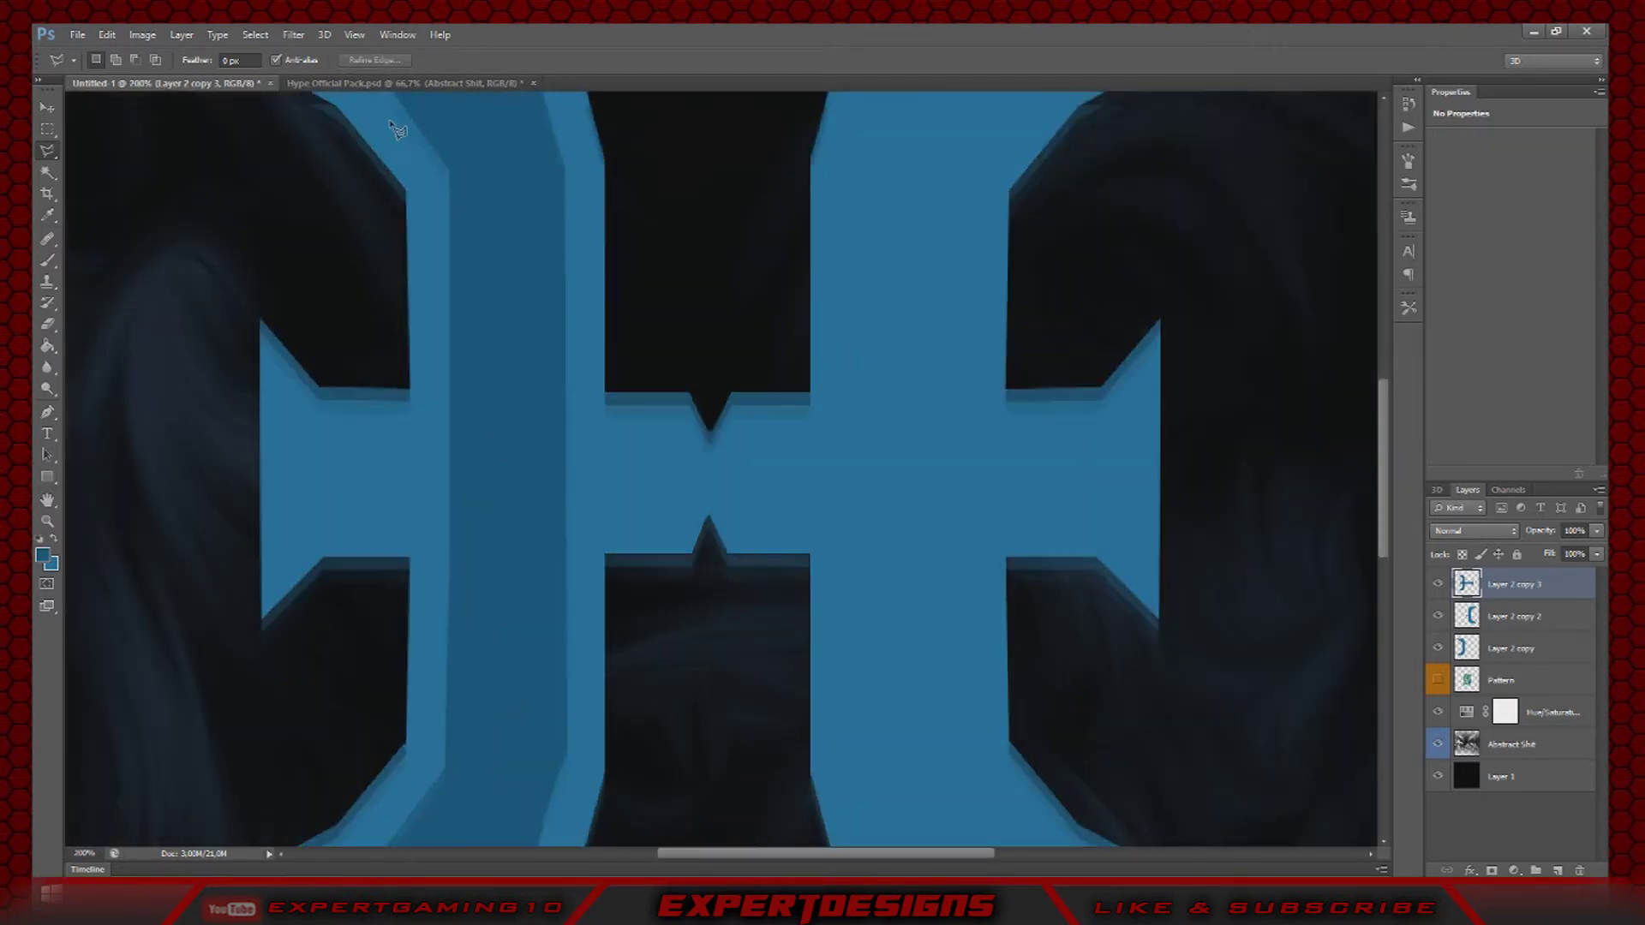
scroll(514, 274, "up", 3)
left_click(202, 266)
left_click(182, 213)
key("b")
left_click_drag(108, 282, 205, 251)
key("v")
key("ctrl+a")
key("ctrl+minus")
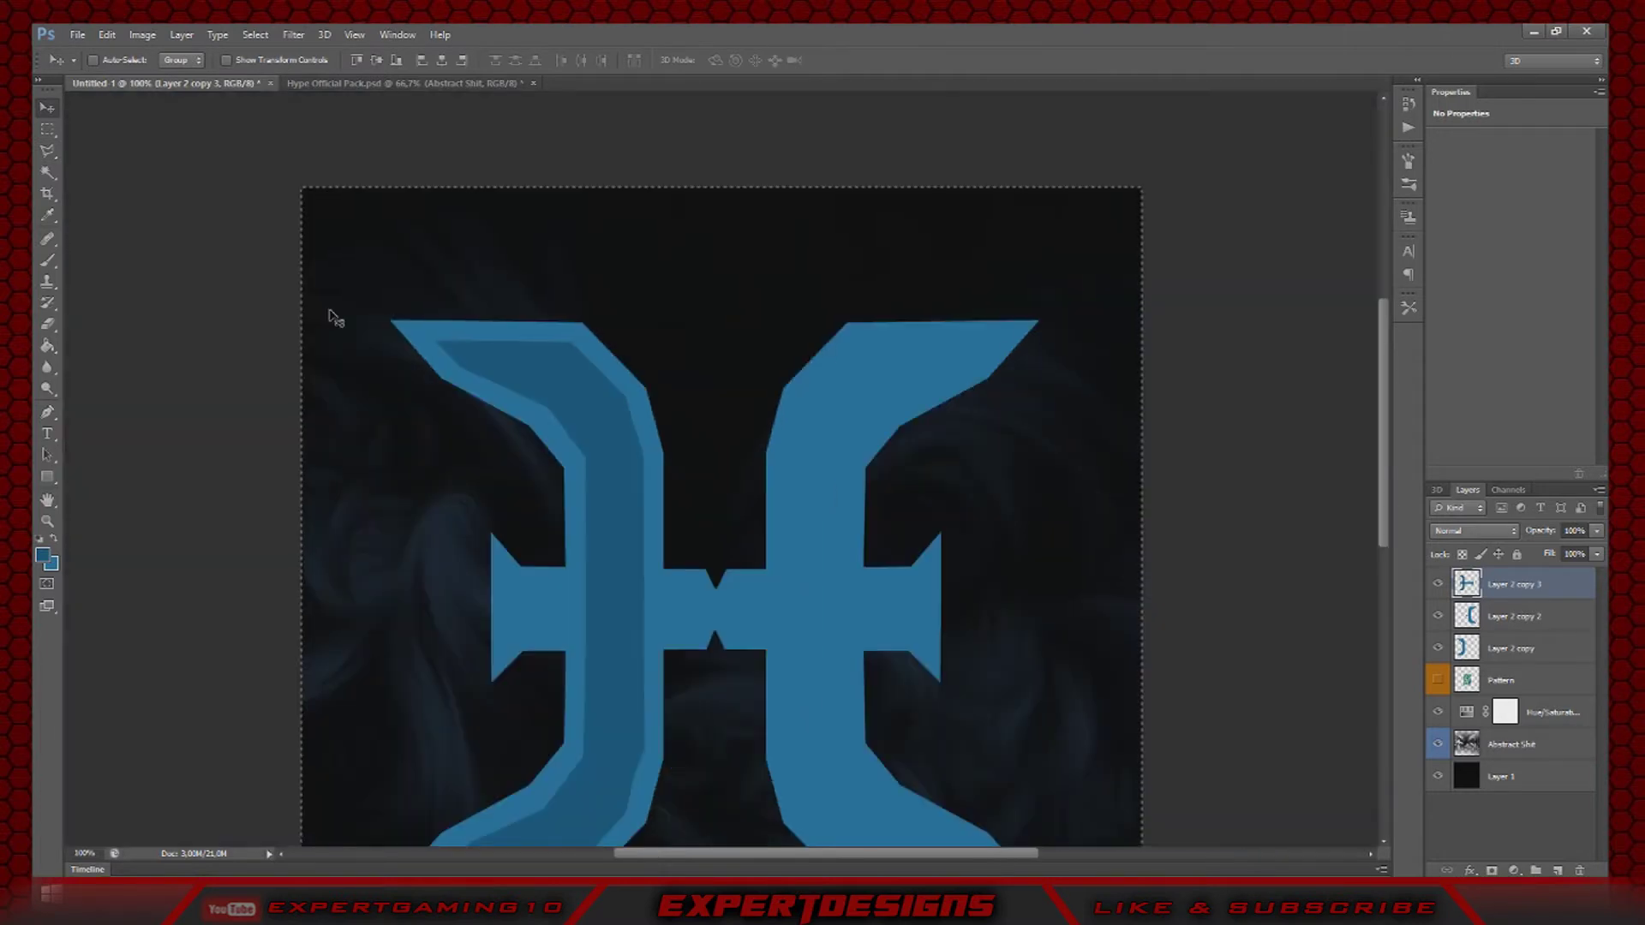
key("ctrl+minus")
- Lasso closely around the entire dark inset of the left bracket
left_click(47, 151)
left_click(528, 297)
left_click(610, 353)
left_click(625, 400)
left_click(624, 562)
left_click(602, 592)
left_click(526, 652)
left_click(618, 651)
left_click(666, 605)
left_click(679, 386)
left_click(537, 306)
- Try moving the selected dark inset slightly, and undo the move
right_click(591, 322)
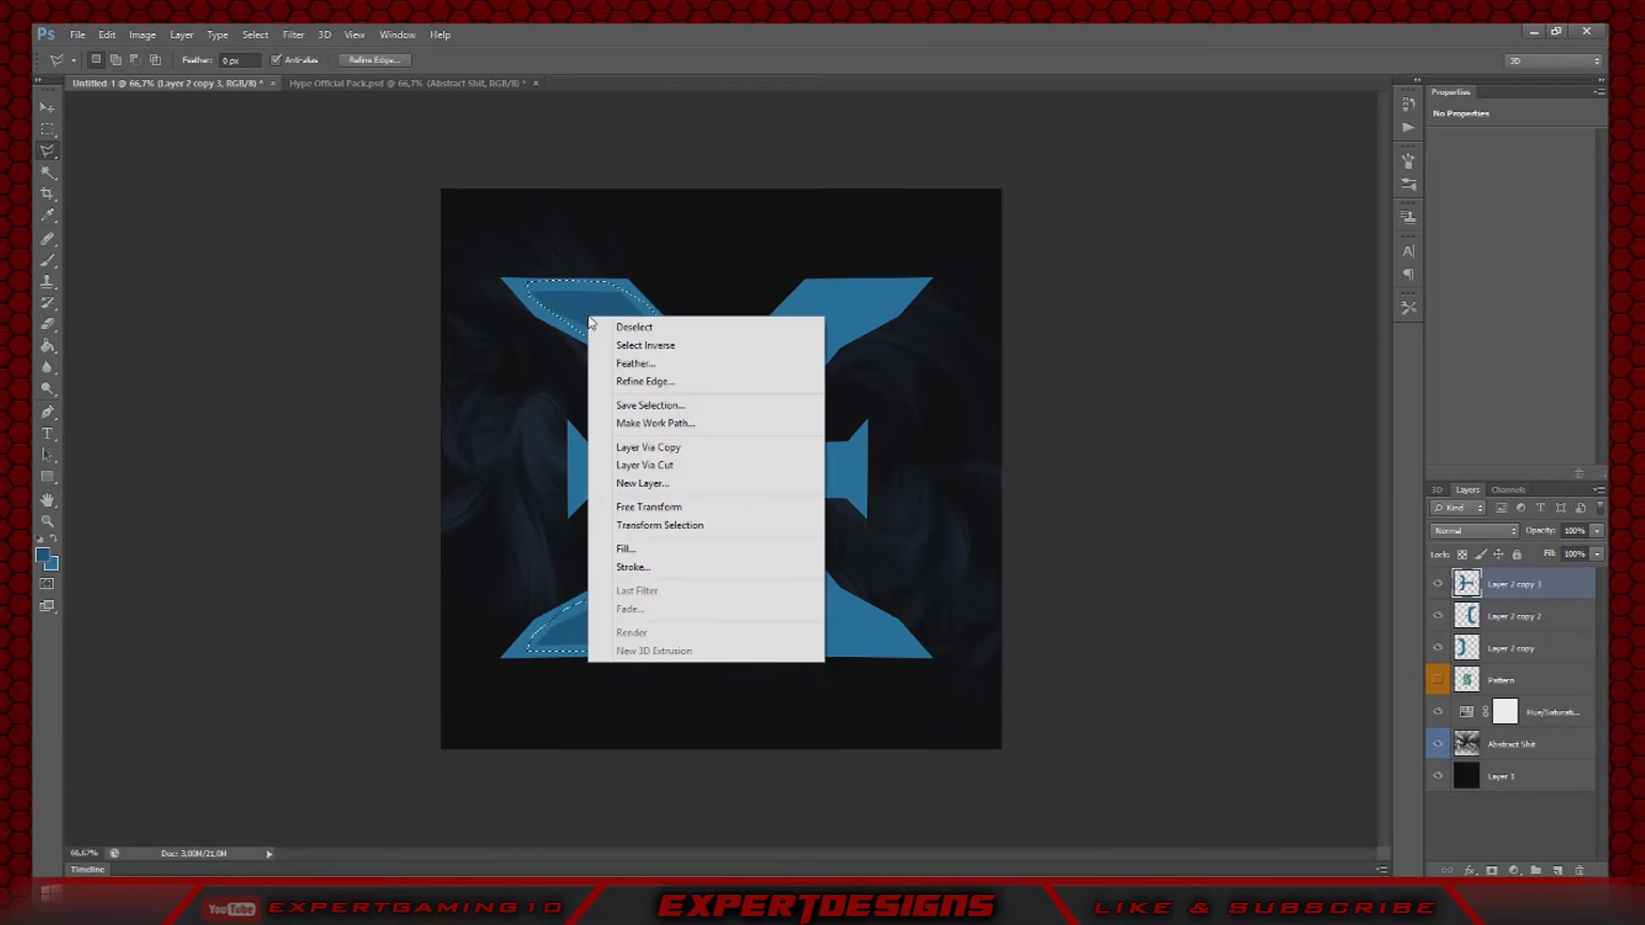
left_click(580, 309)
key("v")
right_click(644, 351)
left_click_drag(611, 337, 616, 344)
key("ctrl+z")
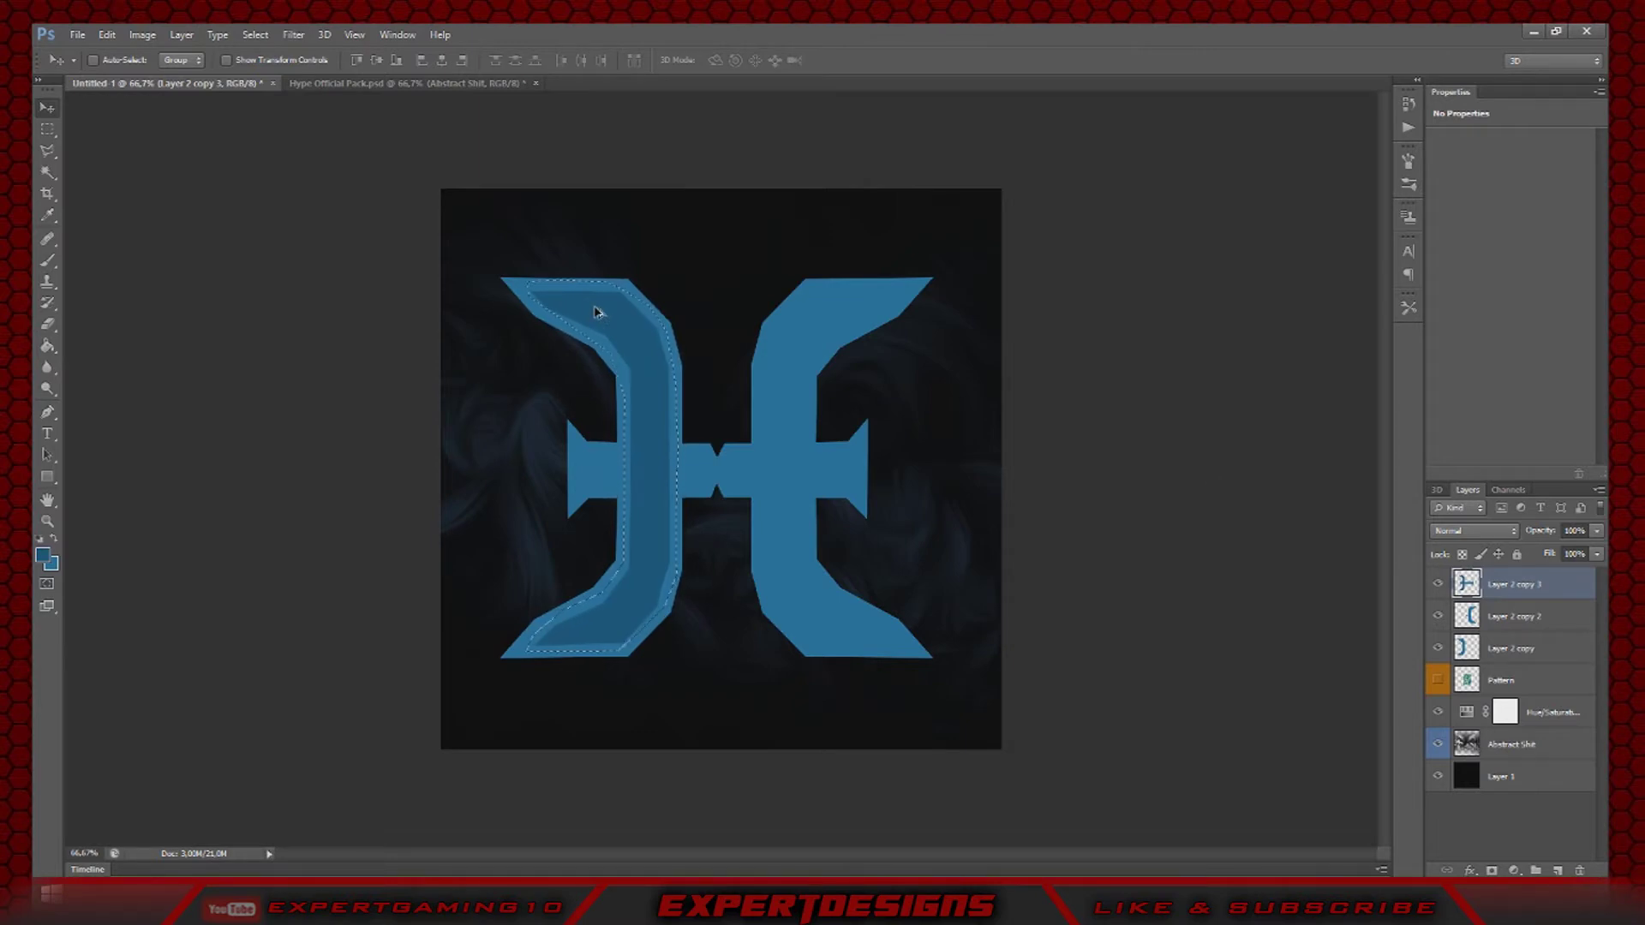
- Duplicate the layer holding the crossbar and dark inset, flip the copy horizontally and align its inset with the right bracket
left_click(1439, 584)
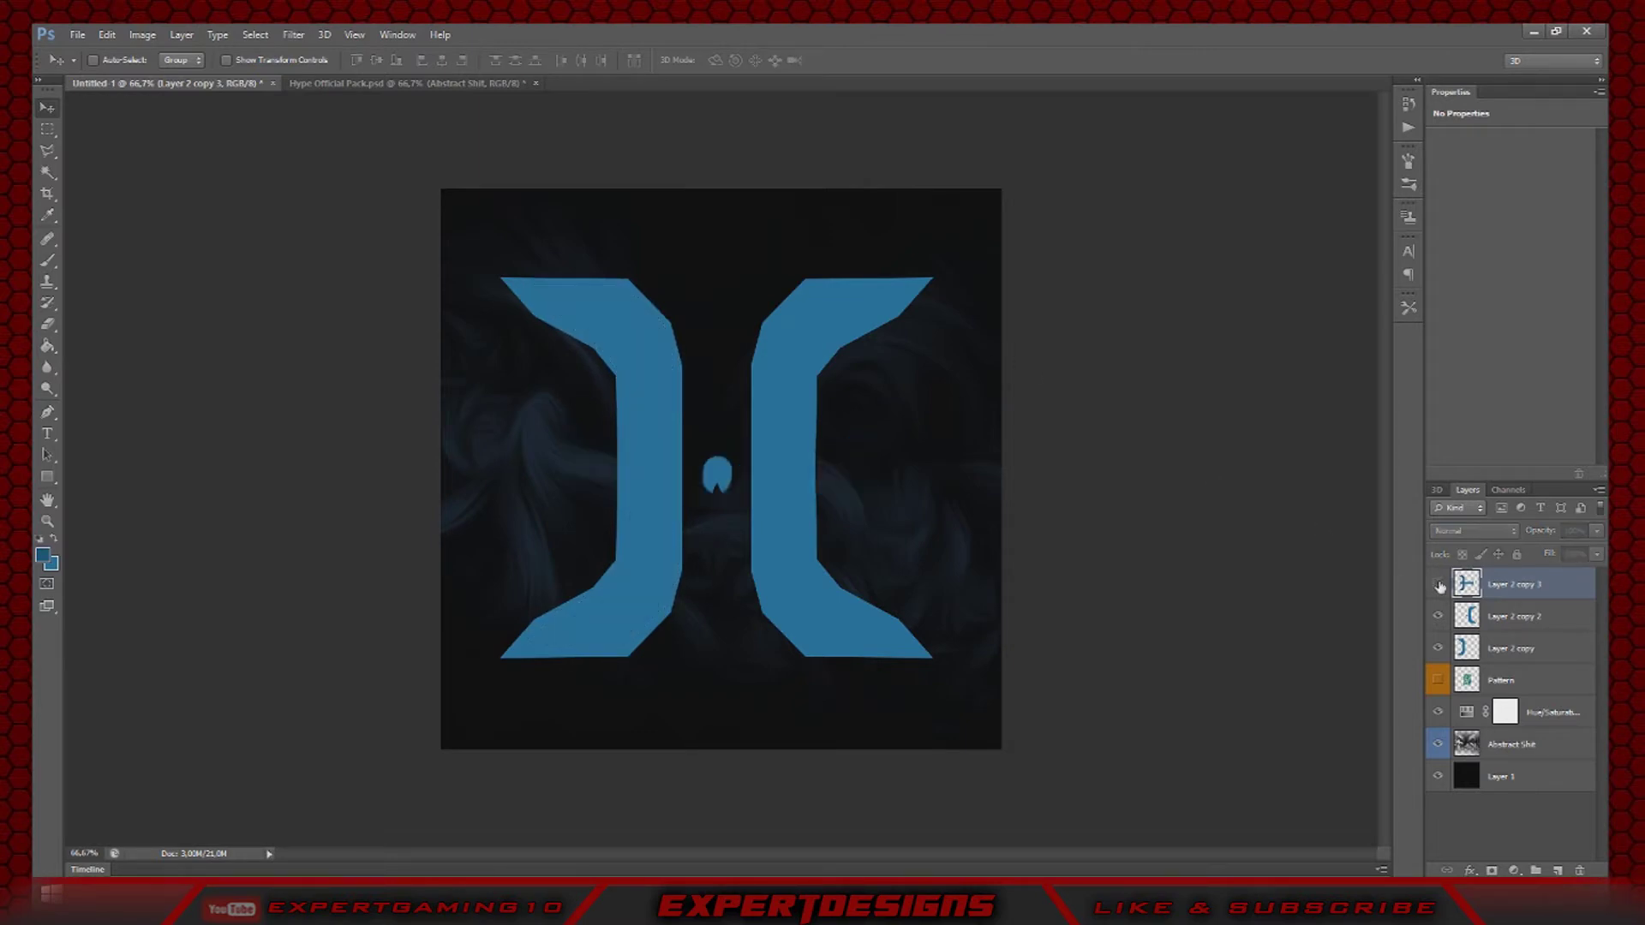
left_click(1438, 584)
left_click(1438, 616)
left_click(1438, 616)
right_click(1513, 585)
left_click(1388, 304)
left_click(963, 291)
left_click(107, 35)
mouse_move(163, 356)
left_click(361, 535)
left_click_drag(742, 467, 775, 469)
- Move Layer 2 copy 3 above Layer 2 copy 4 and toggle both layers' visibility to compare them
left_click(1515, 649)
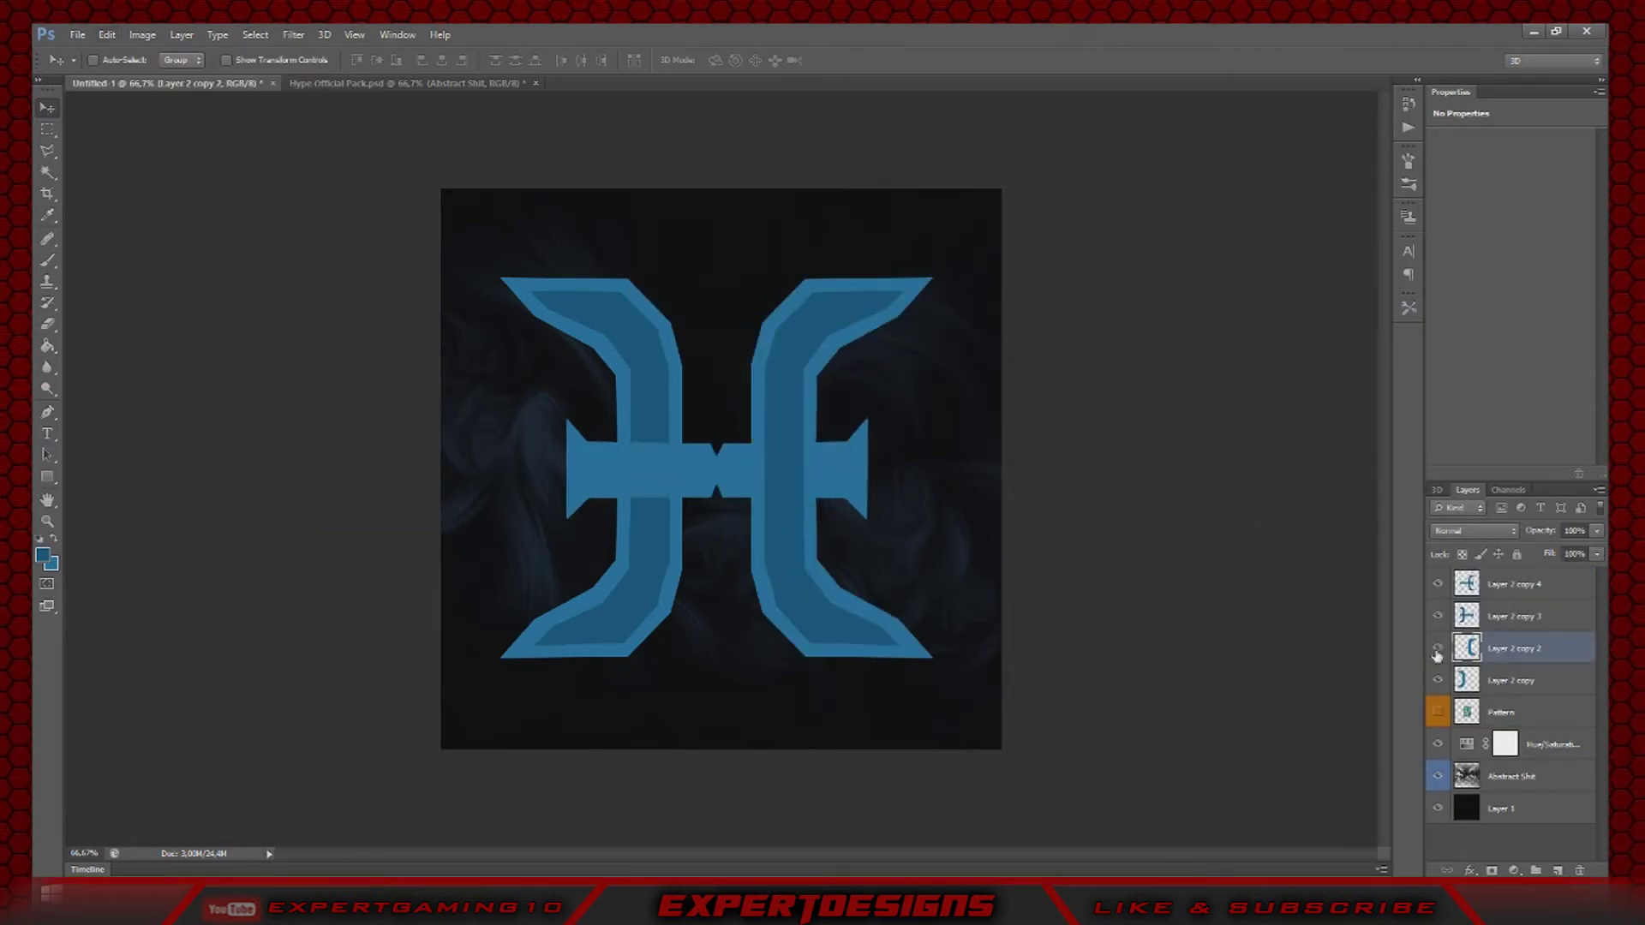
left_click(1480, 618)
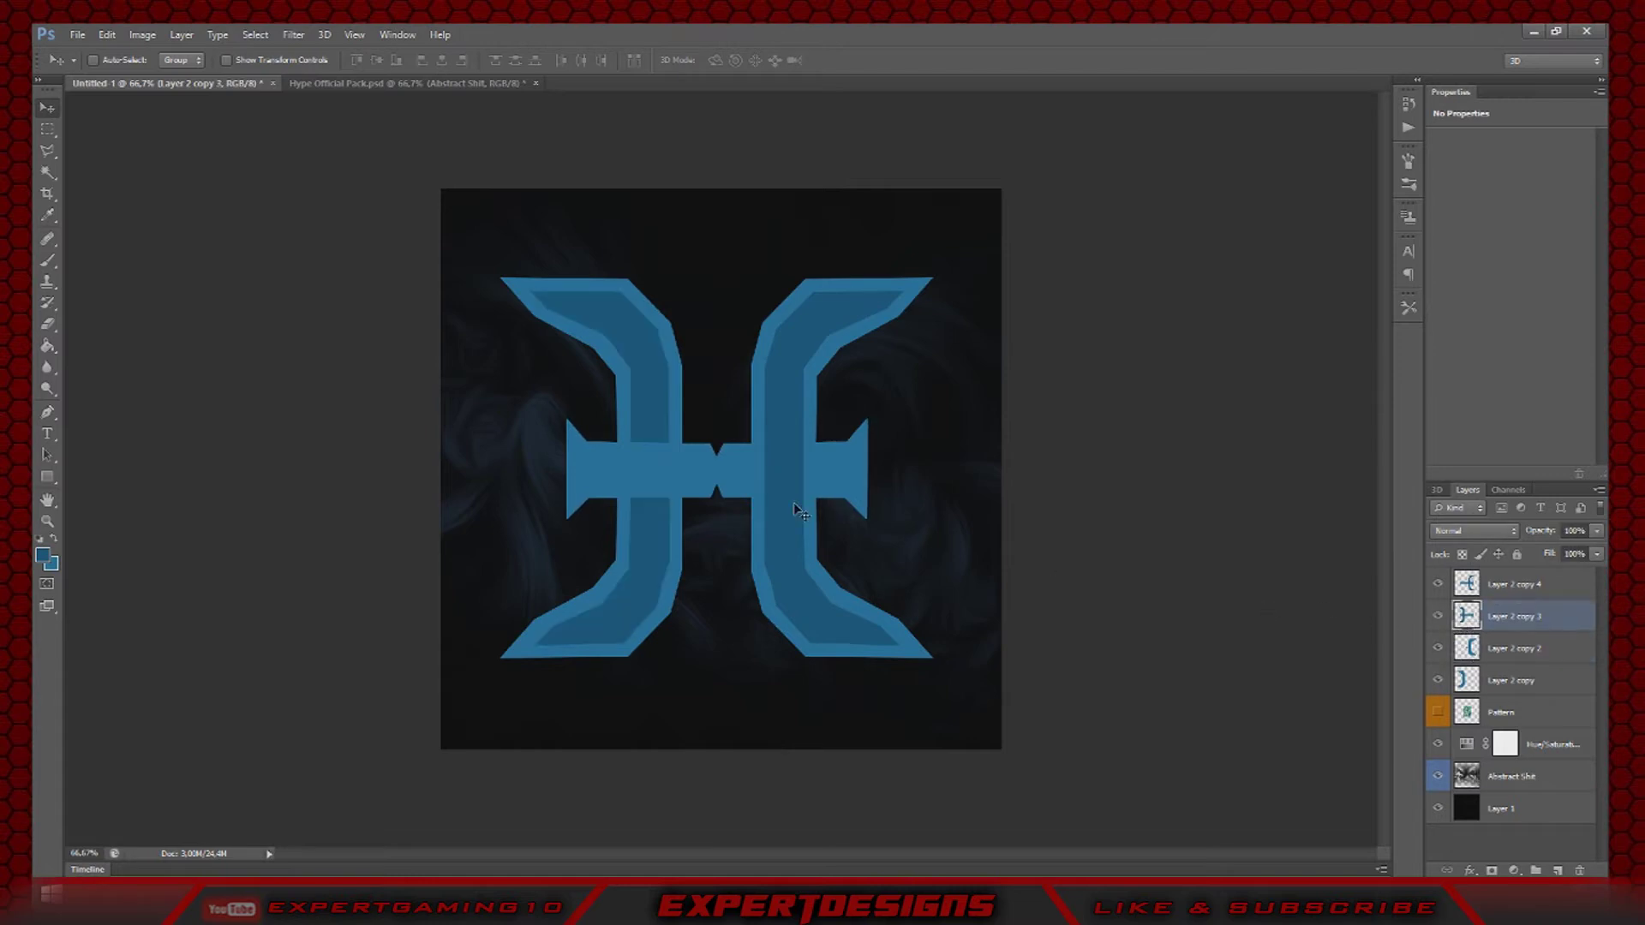
left_click_drag(1516, 618, 1498, 595)
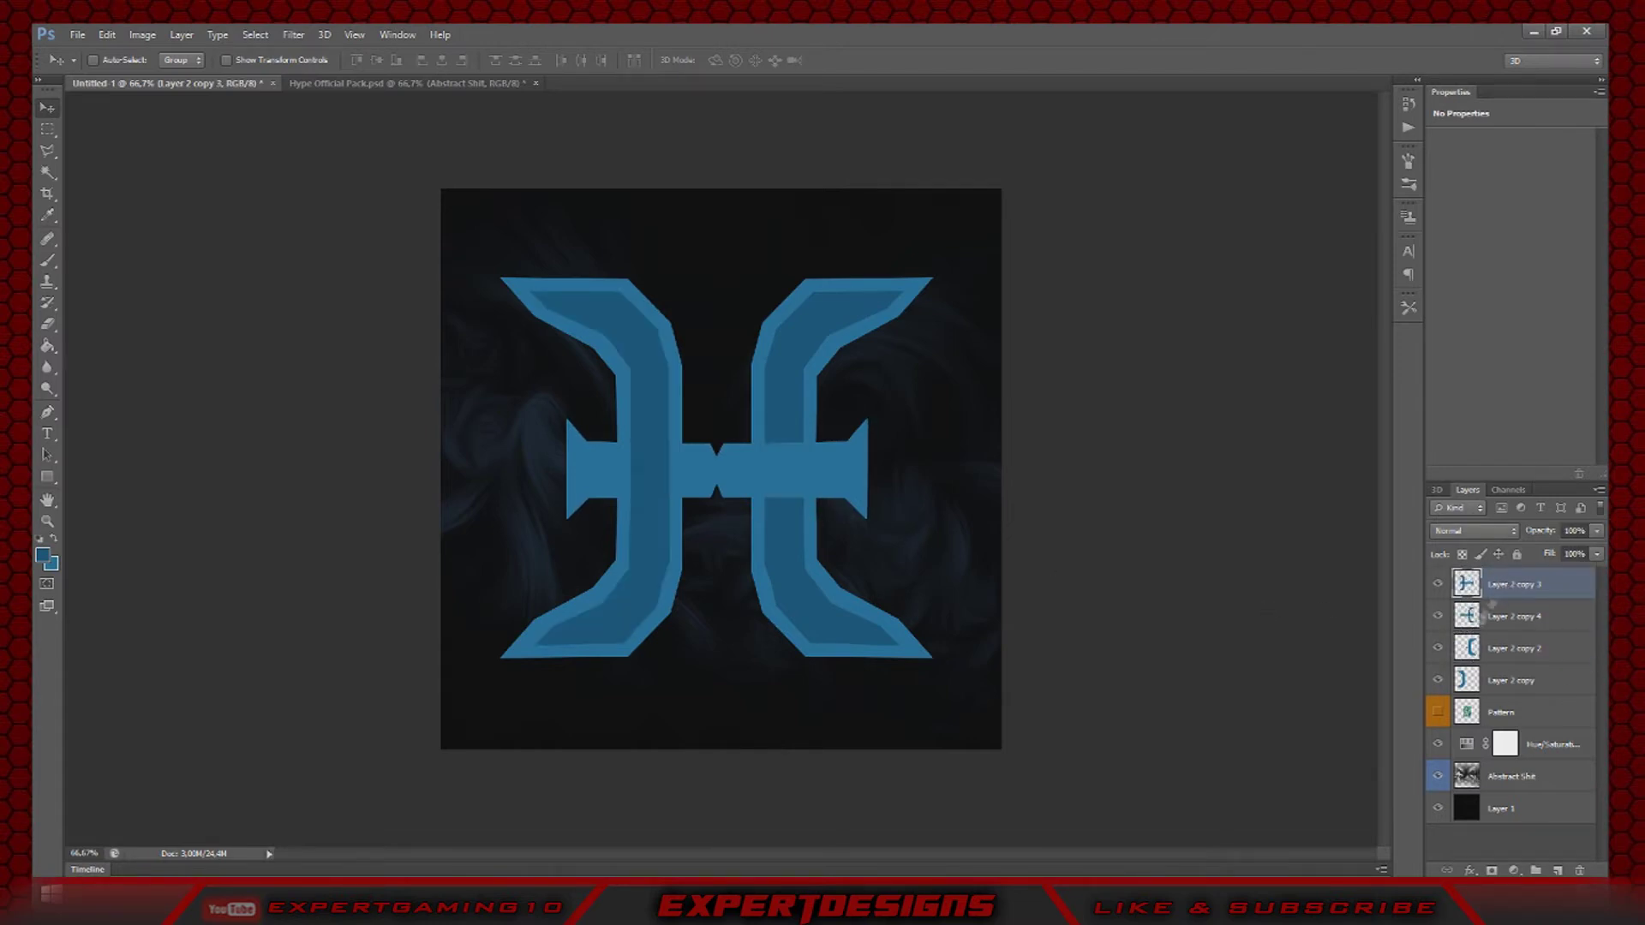
left_click(1501, 629)
left_click(1498, 593)
left_click(1440, 618)
left_click(1440, 619)
left_click(48, 151)
left_click(1439, 584)
left_click(1439, 584)
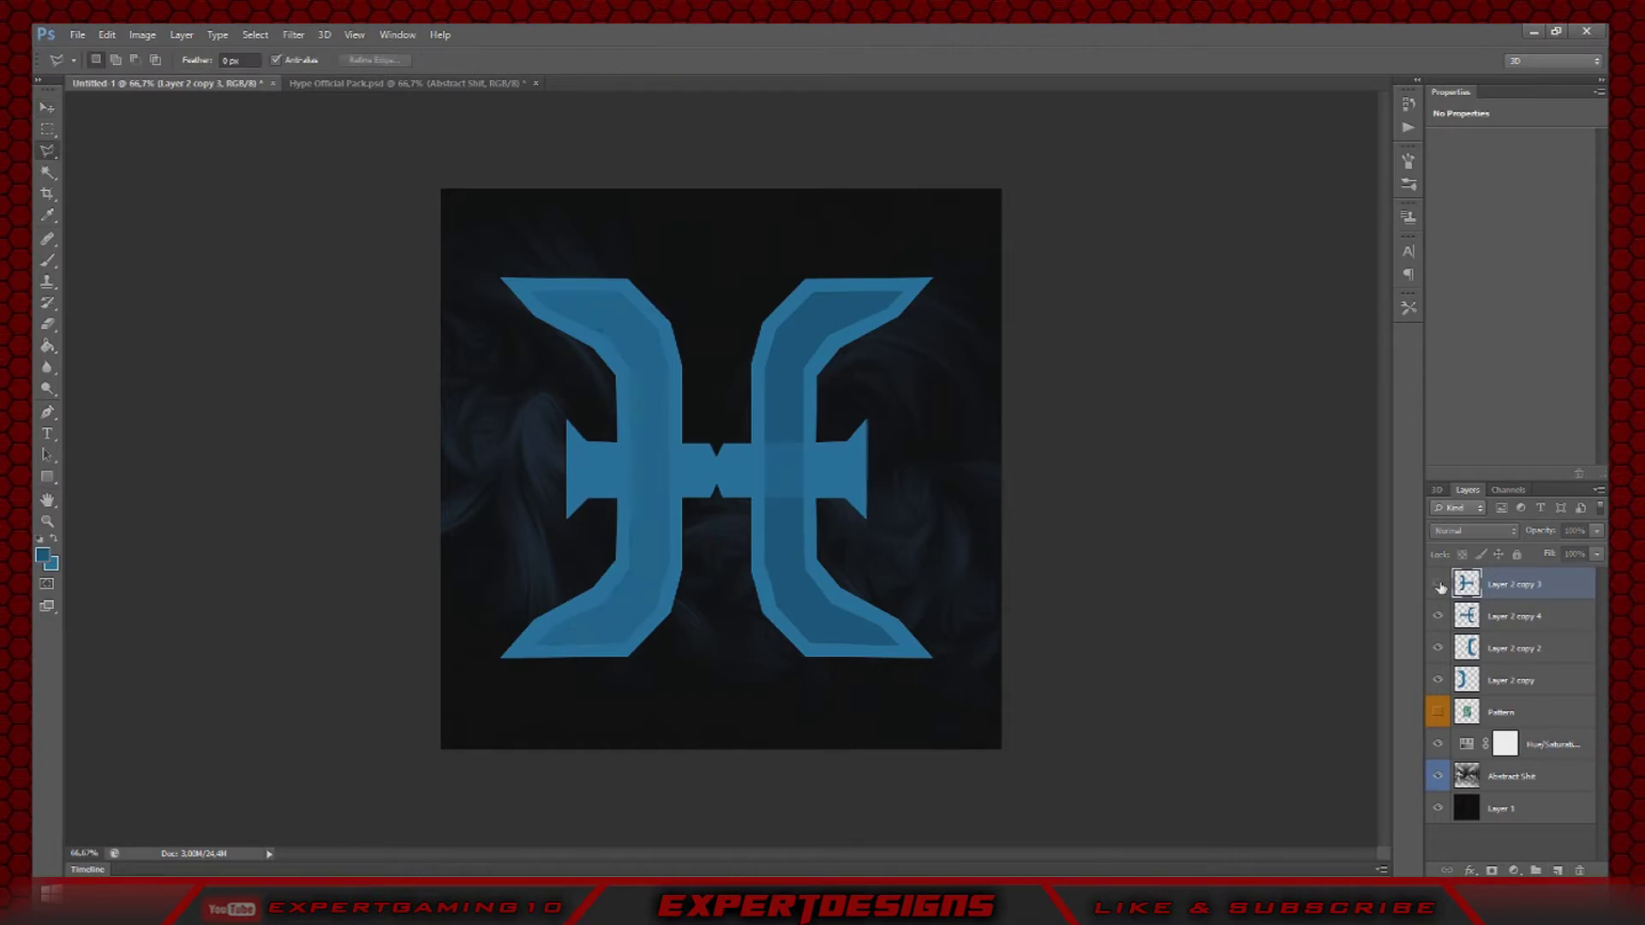
- Merge the two crossbar layers and the two bracket layers into a single logo layer
left_click(1510, 615, "ctrl")
left_click(1499, 653, "ctrl")
left_click(1506, 680, "ctrl")
right_click(1509, 680)
left_click(1345, 619)
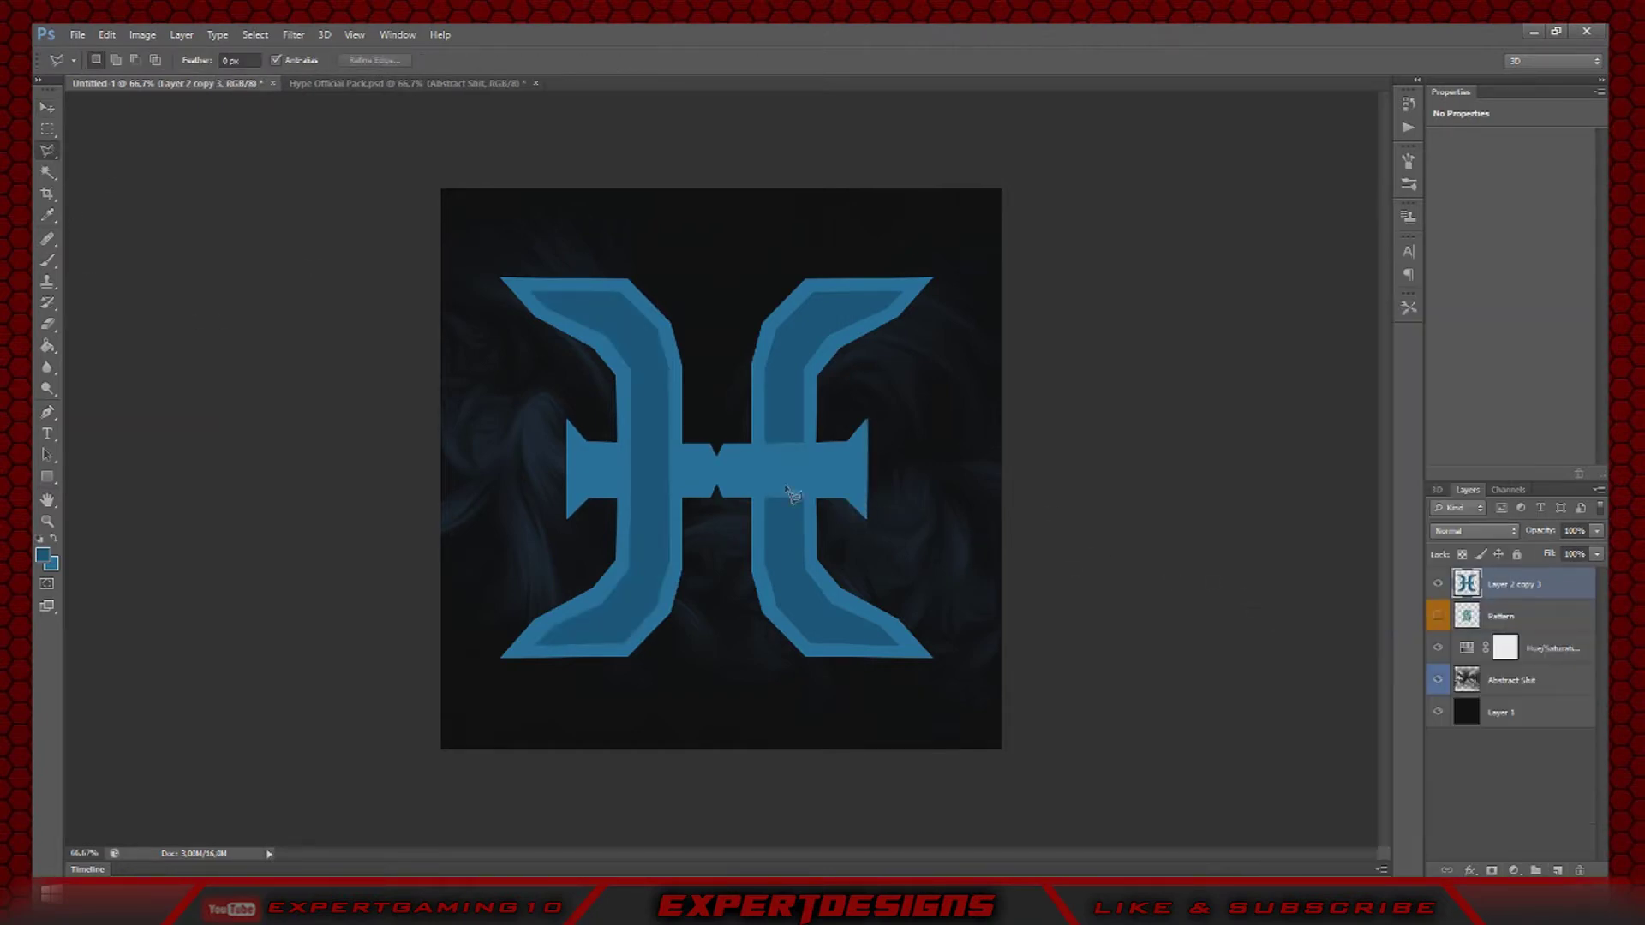
- Fill the gap in the right bracket's dark inset where the crossbar covers it with the darker blue
key("ctrl+plus")
key("ctrl+plus")
key("ctrl+plus")
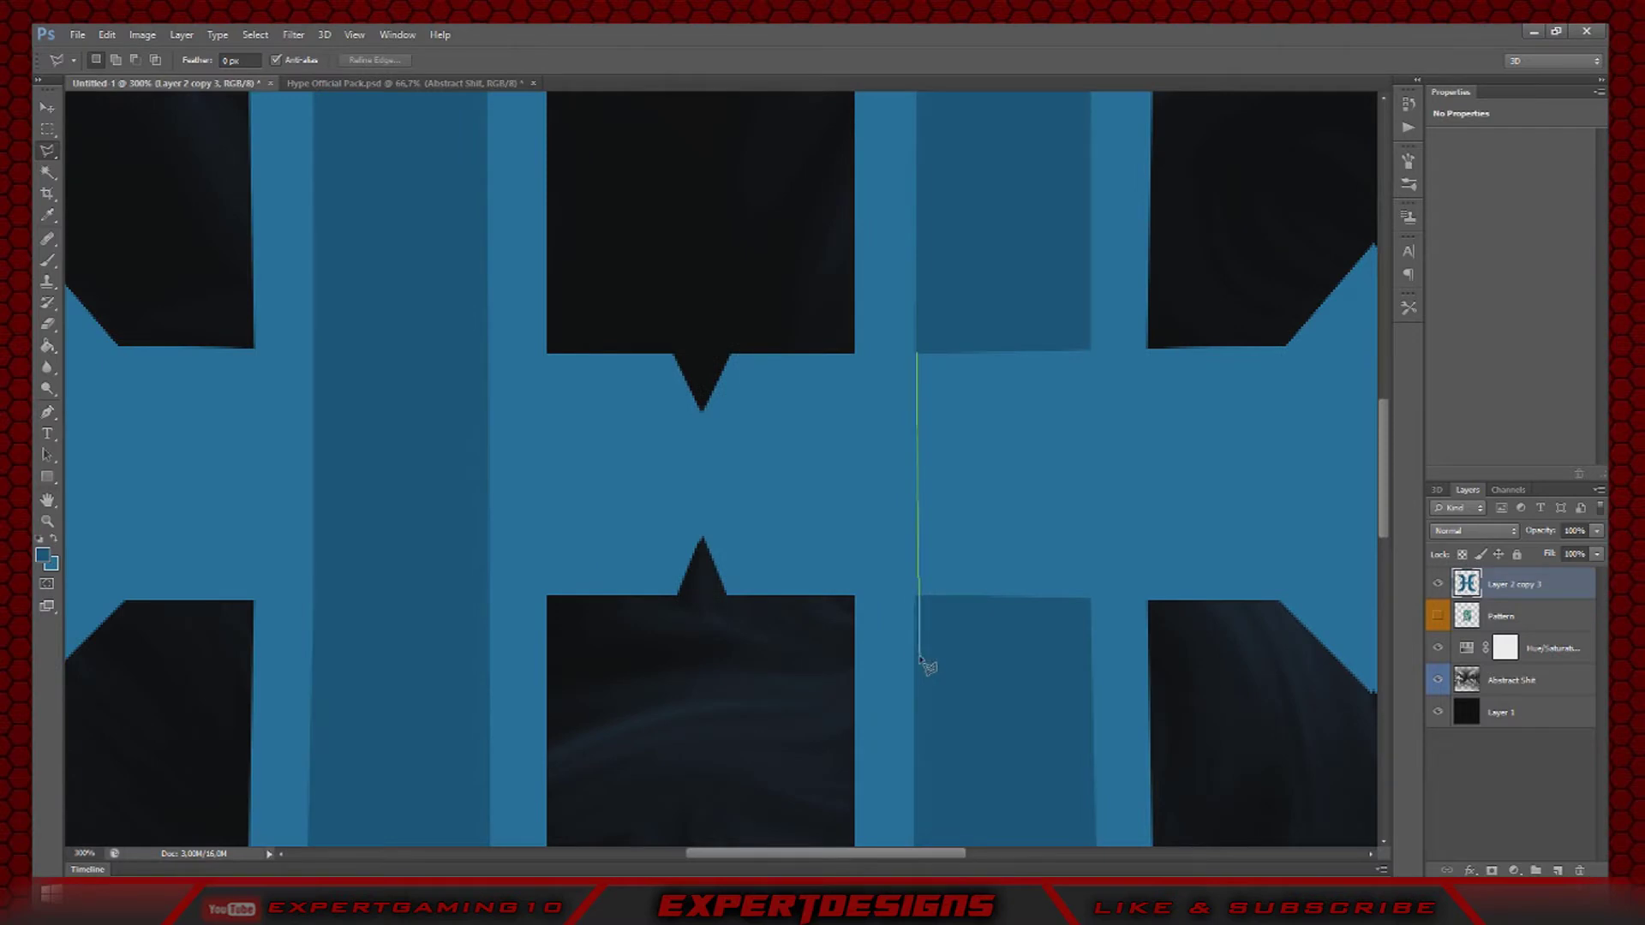
left_click(920, 357)
key("Delete")
key("ctrl+d")
key("v")
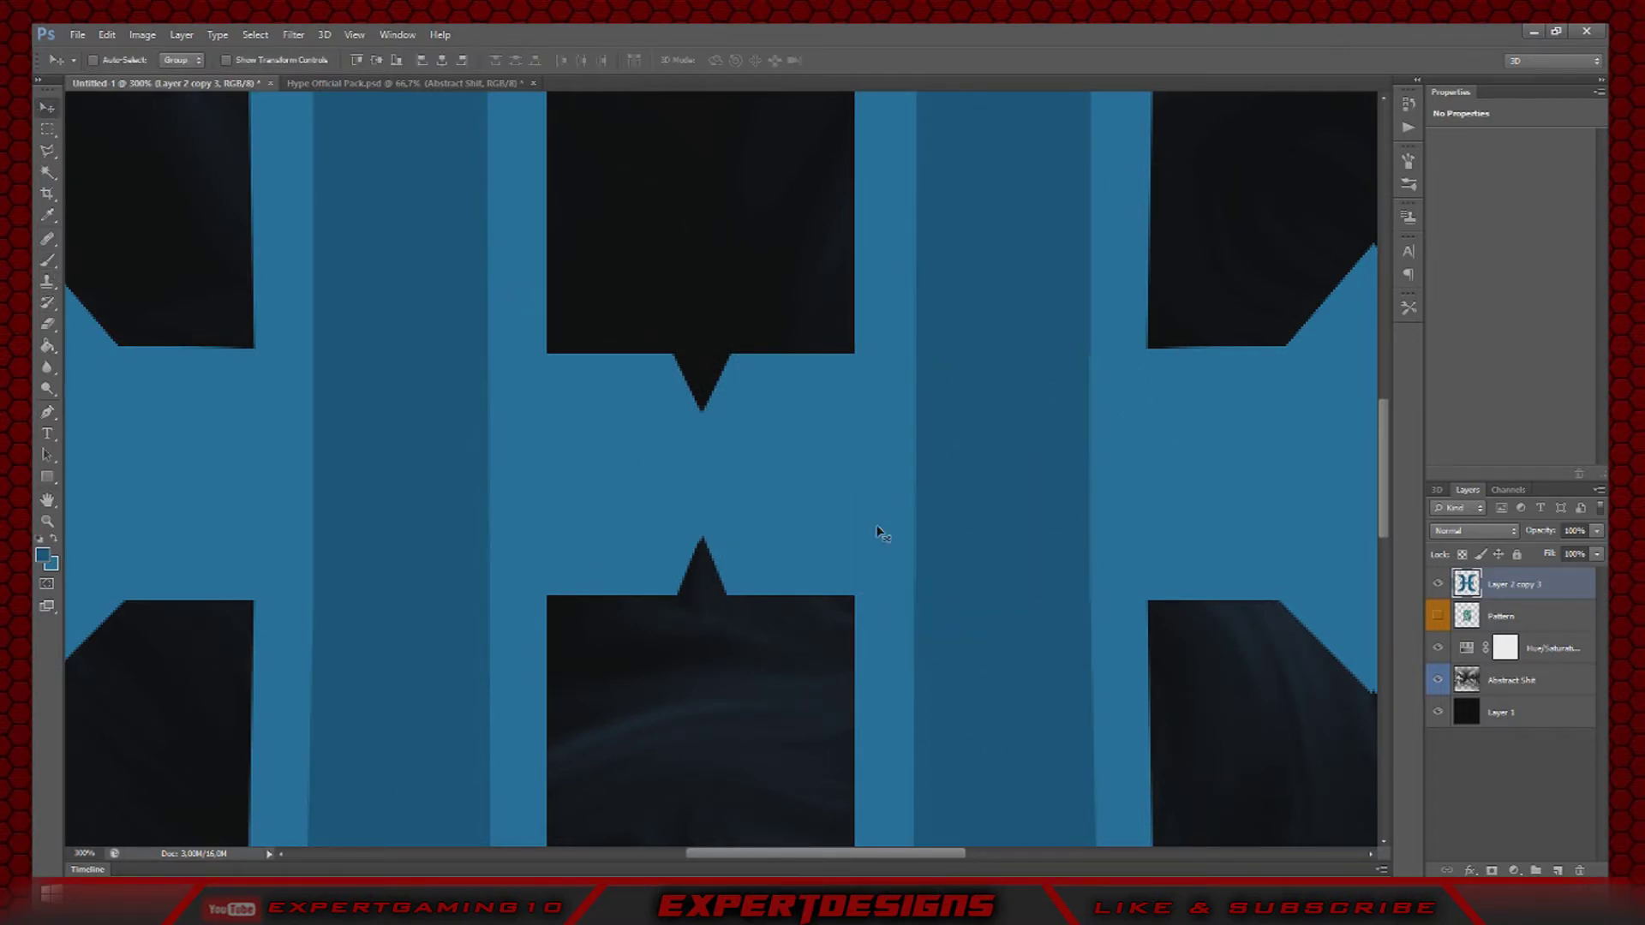
- Outline an inset inside the left half of the crossbar with the Pen tool and add a new layer for it
scroll(878, 531, "up", 2)
scroll(869, 542, "down", 5)
key("ctrl+minus")
key("ctrl+minus")
key("ctrl+minus")
key("ctrl+plus")
left_click(48, 413)
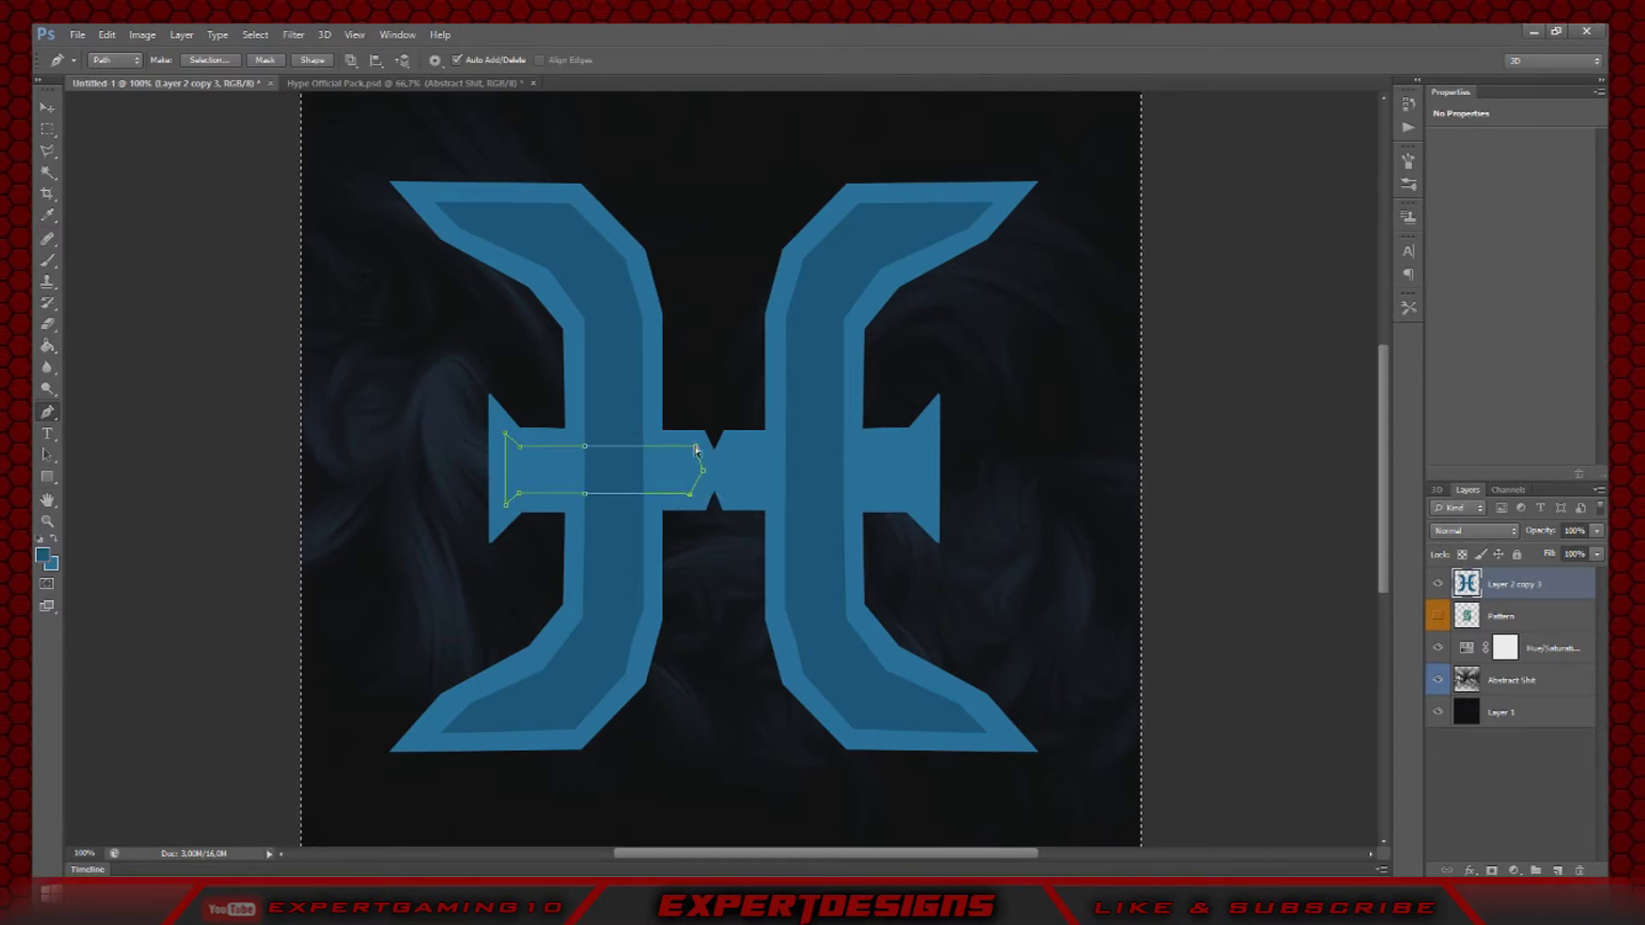
left_click(1558, 871)
right_click(1516, 585)
right_click(656, 466)
left_click(702, 561)
left_click(933, 256)
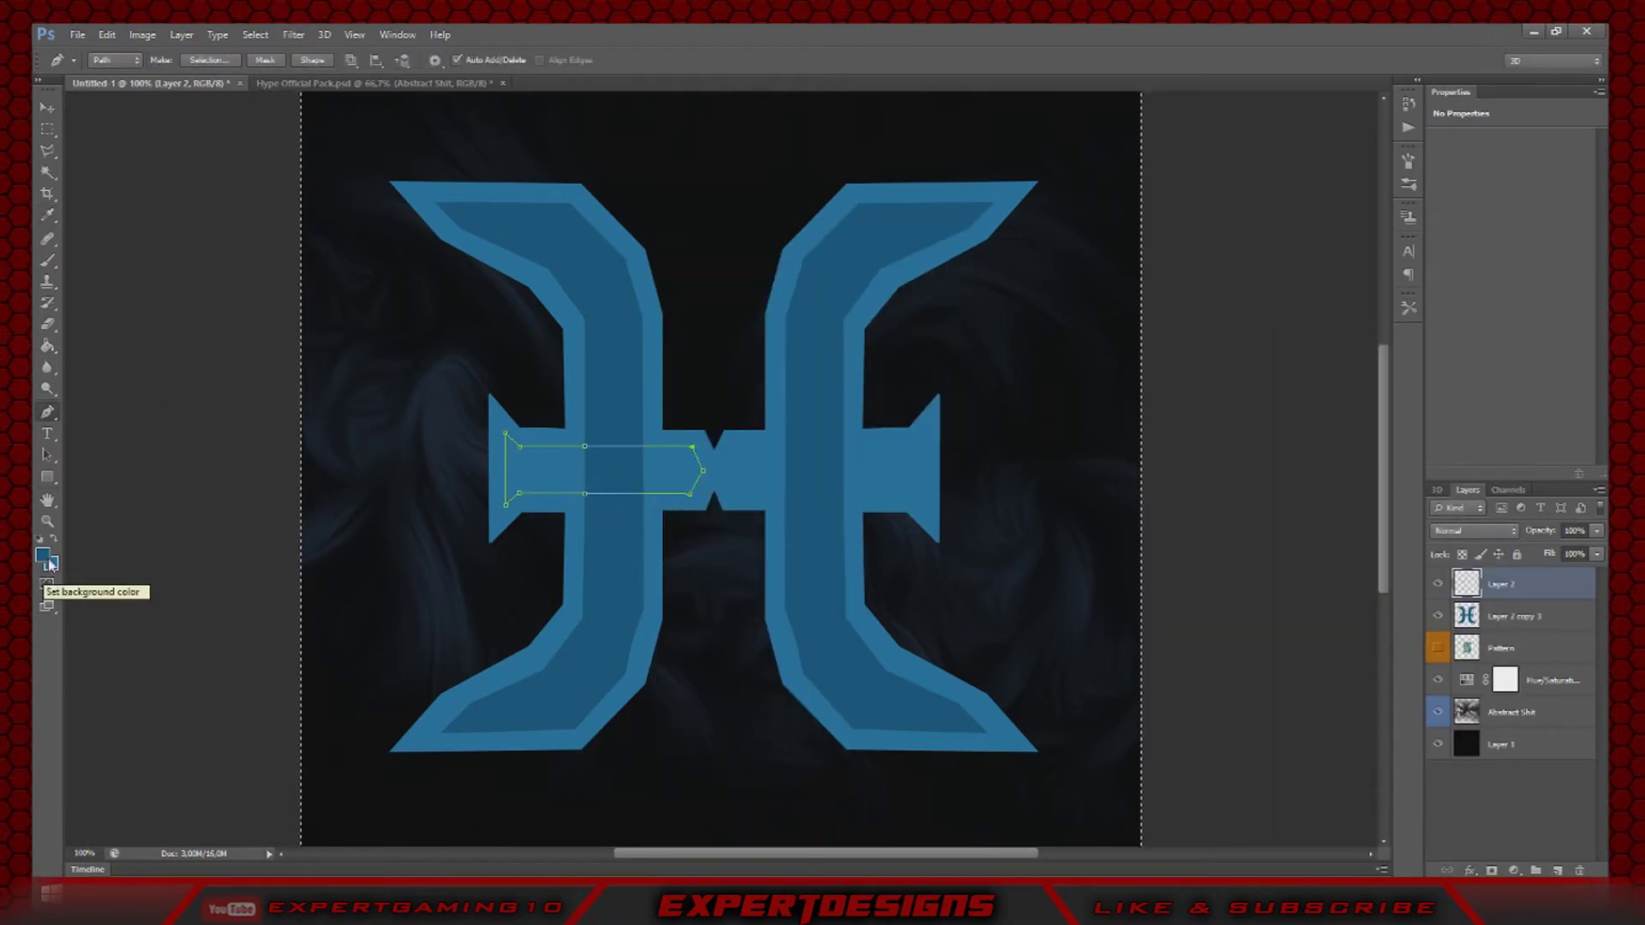
- Fill the crossbar inset path with the darker blue on the new layer and delete the path
left_click(43, 556)
key("Return")
right_click(661, 485)
left_click(713, 577)
left_click(814, 268)
left_click(811, 313)
key("ctrl+v")
left_click(1461, 340)
left_click(933, 255)
right_click(642, 463)
left_click(731, 495)
- Duplicate the crossbar inset layer, flip the copy horizontally and fit it into the right half of the crossbar
right_click(1511, 588)
left_click(1405, 319)
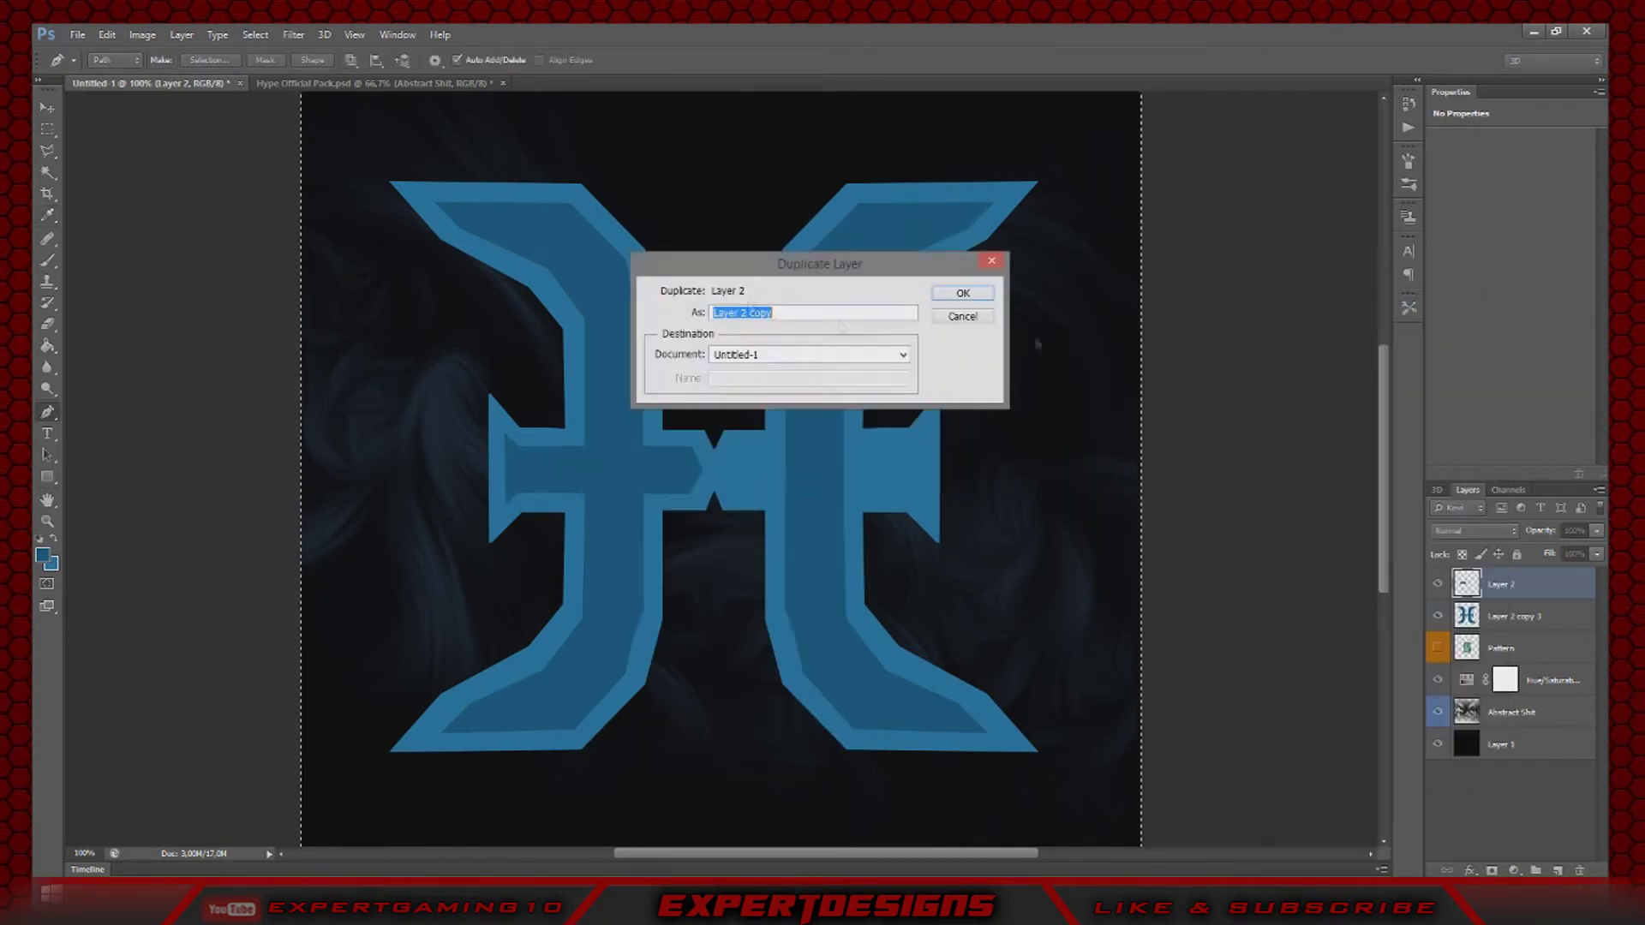
left_click(963, 293)
left_click(107, 35)
mouse_move(133, 355)
left_click(369, 538)
left_click(47, 108)
left_click_drag(781, 478, 767, 478)
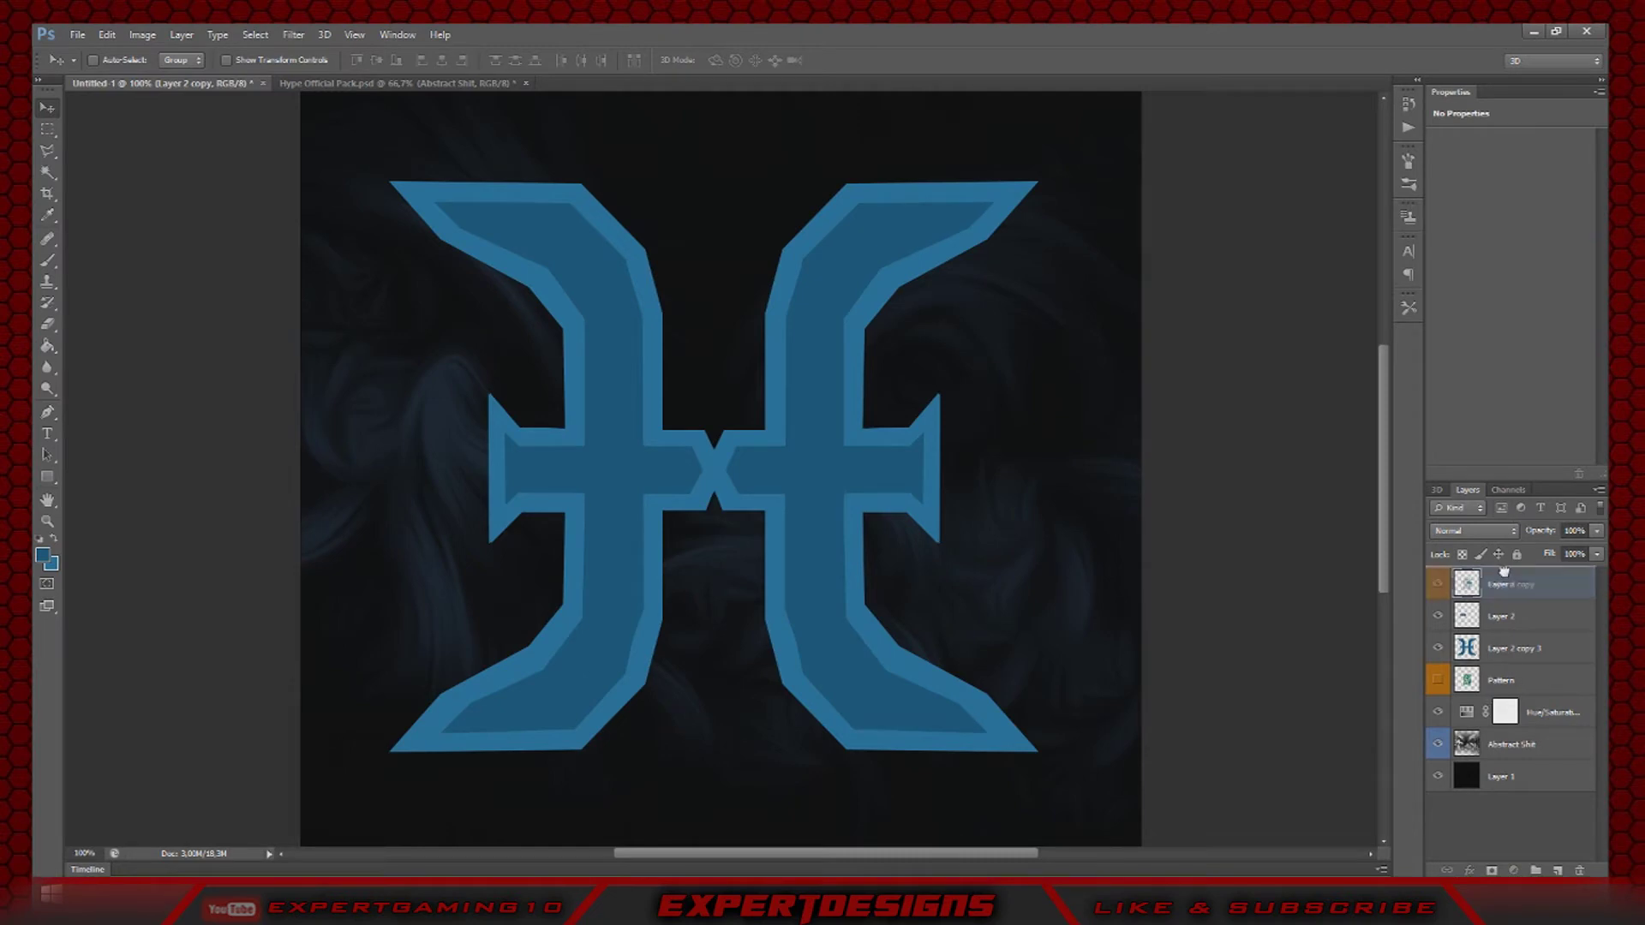
- Show the Pattern layer at the top of the layer stack and merge the three logo layers beneath it
left_click_drag(1508, 680, 1513, 592)
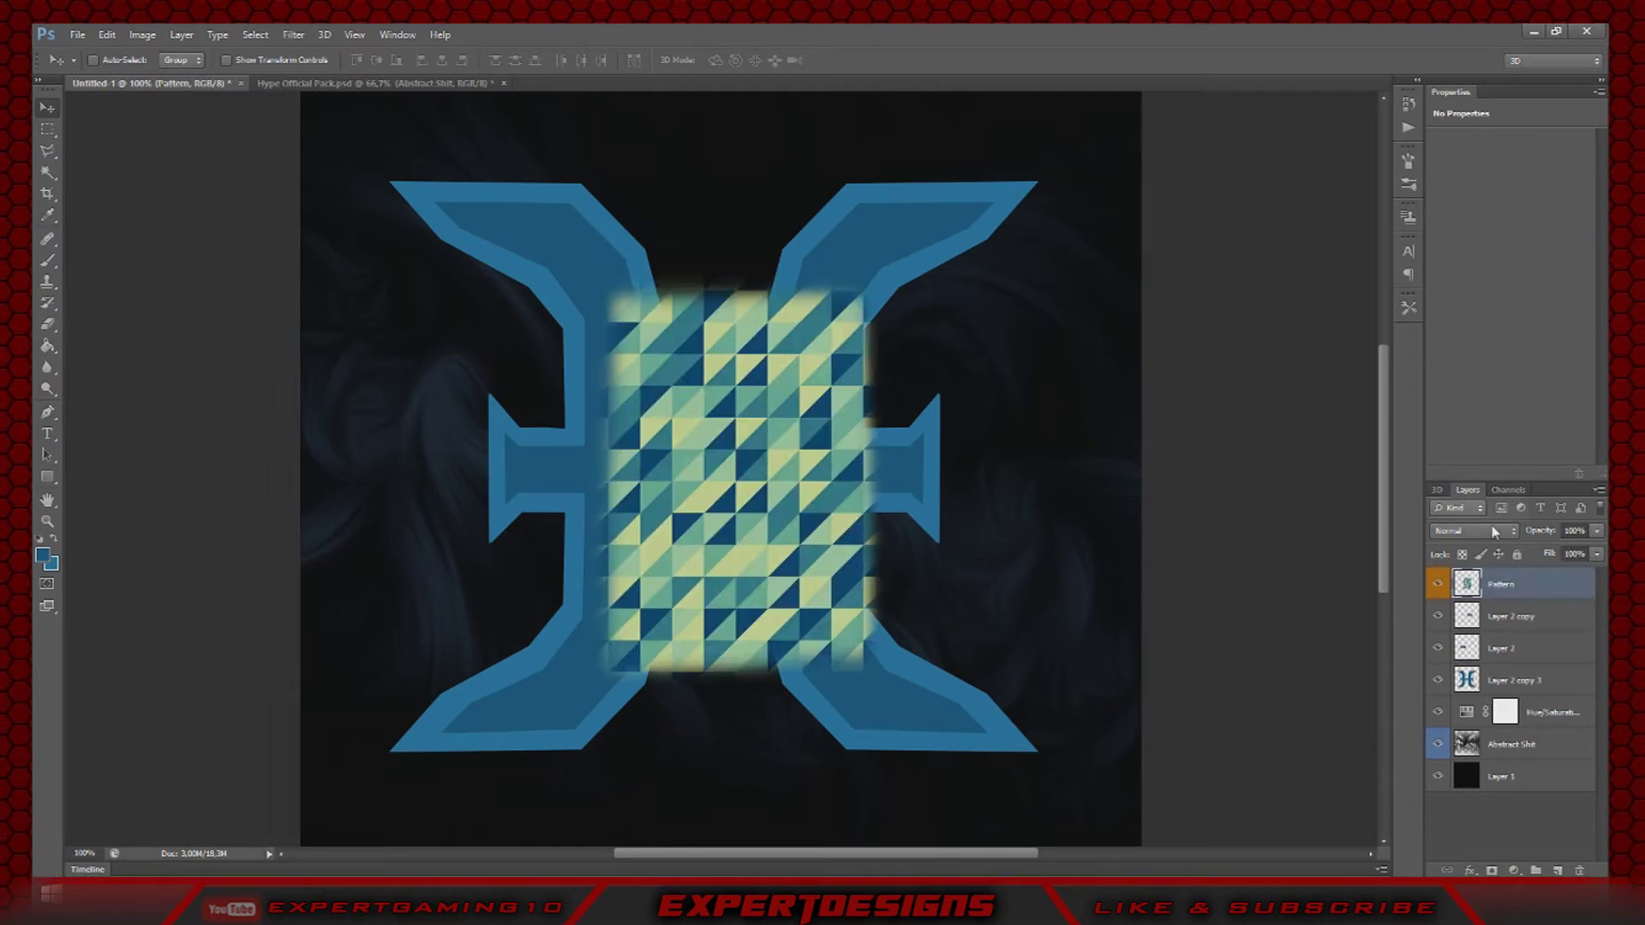
left_click(1499, 675, "shift")
right_click(1495, 668)
left_click(1340, 619)
key("ctrl+z")
left_click(1505, 619)
left_click(1507, 654, "ctrl")
right_click(1506, 654)
left_click(1455, 425)
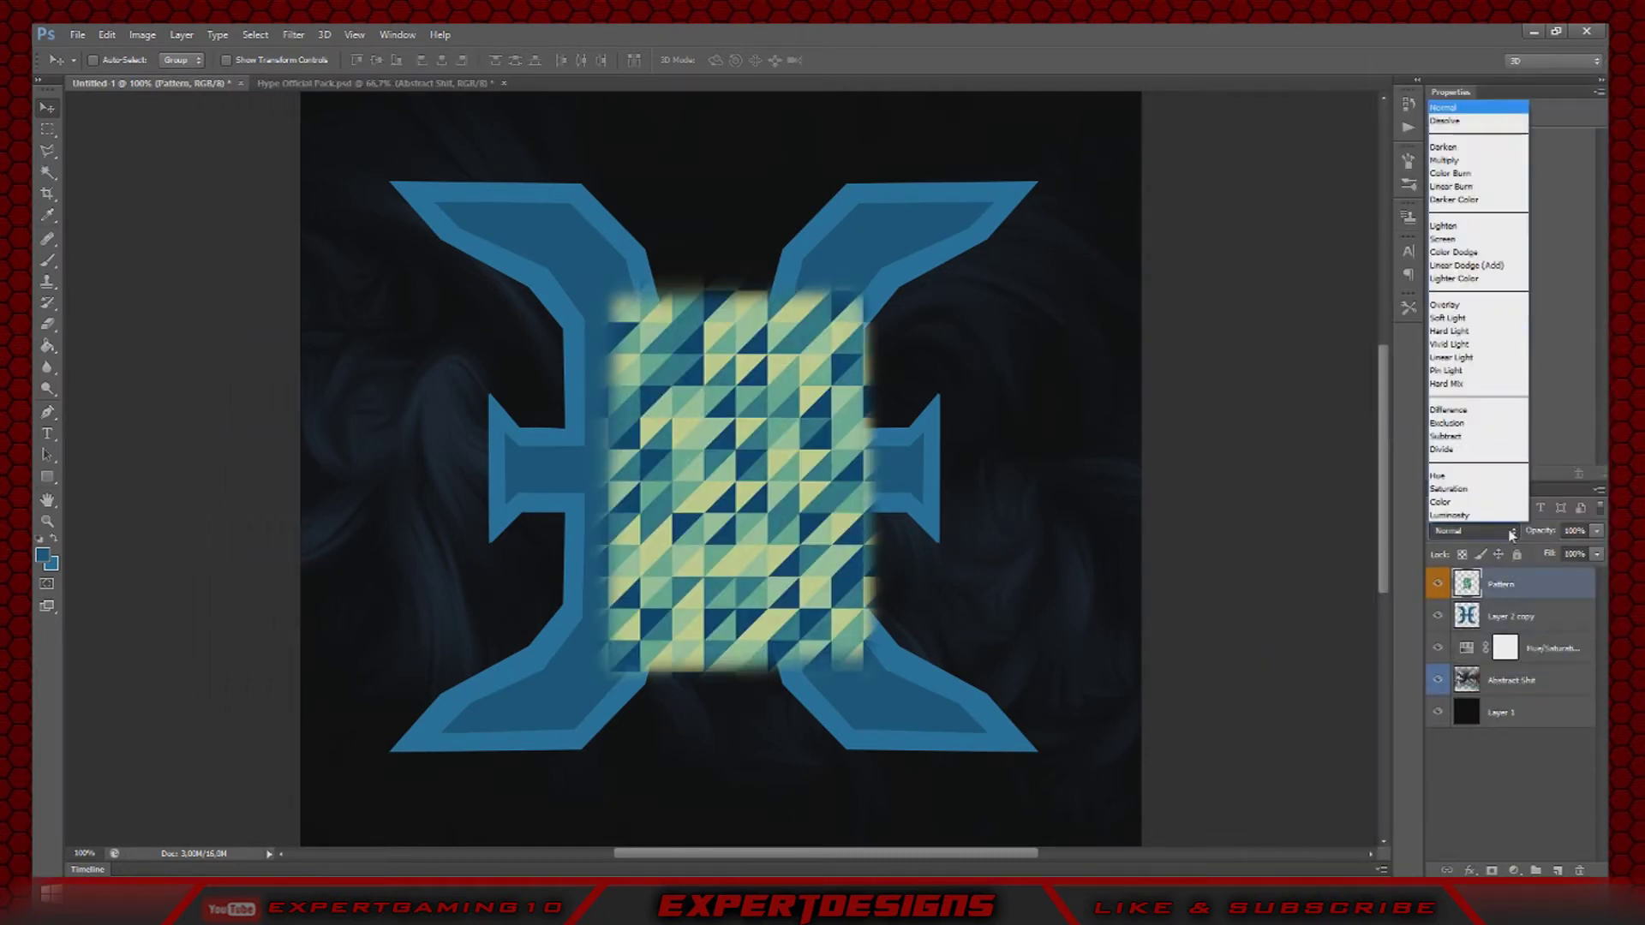
- Clip the Pattern layer to the merged logo and add a clipped, colorized Hue/Saturation adjustment above it
left_click(1515, 871)
left_click(1467, 678)
right_click(1551, 586)
left_click(1405, 453)
left_click(1512, 293)
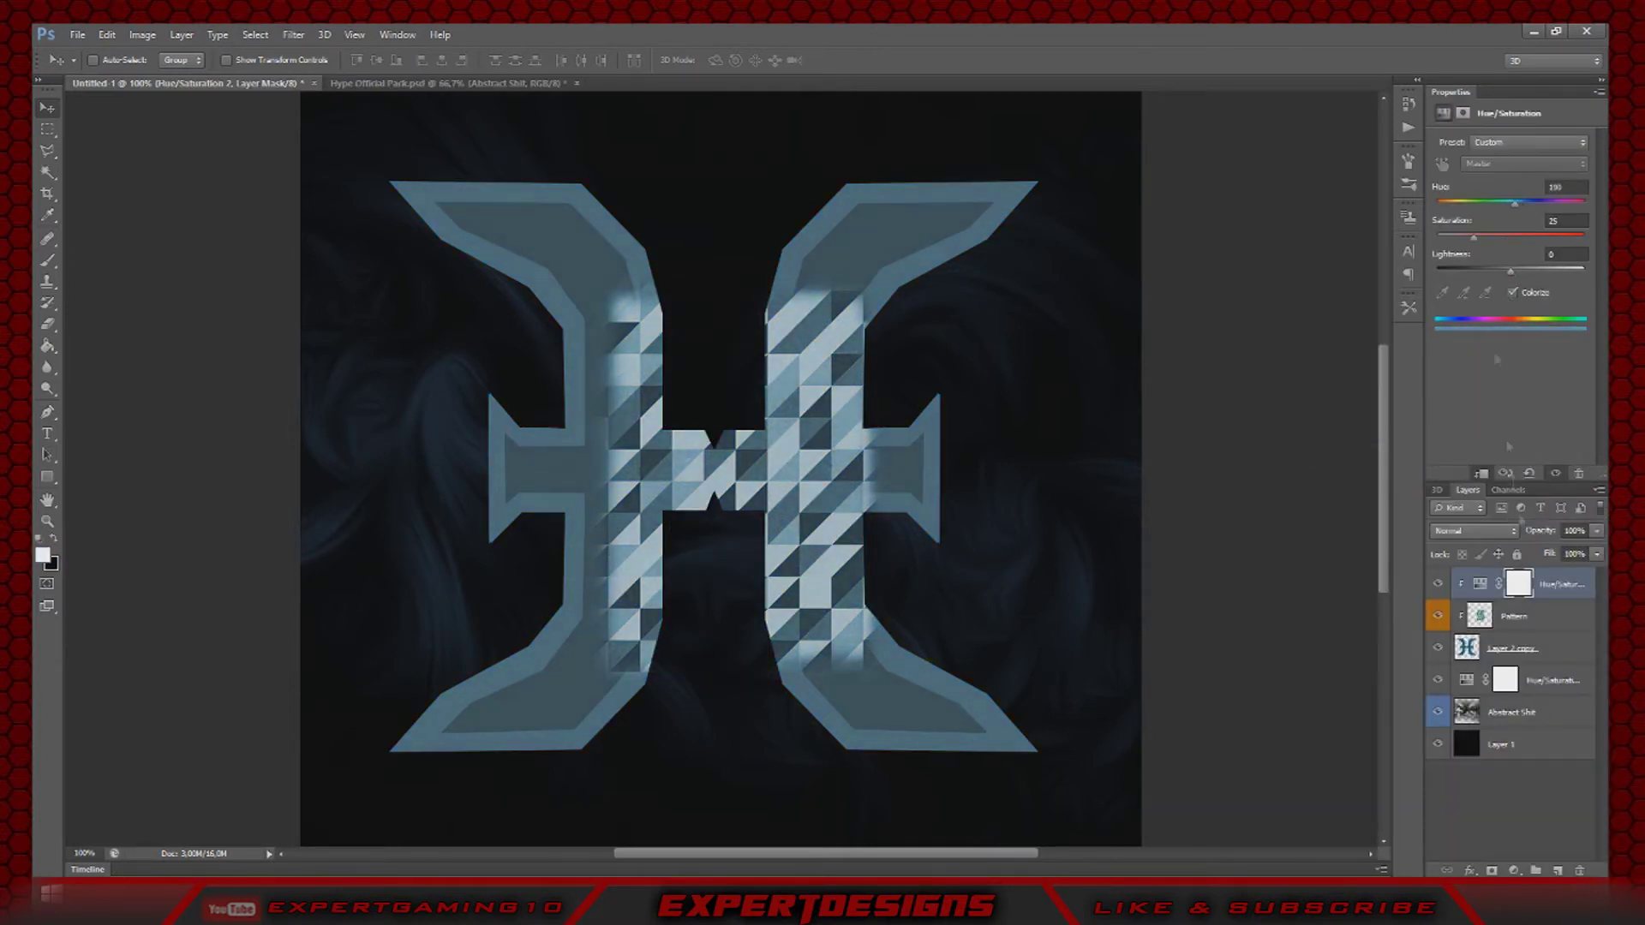
- Undo the adjustment's colorizing and group the Pattern layer with the Hue/Saturation adjustment
key("ctrl+alt+z")
key("ctrl+alt+z")
left_click(1555, 617)
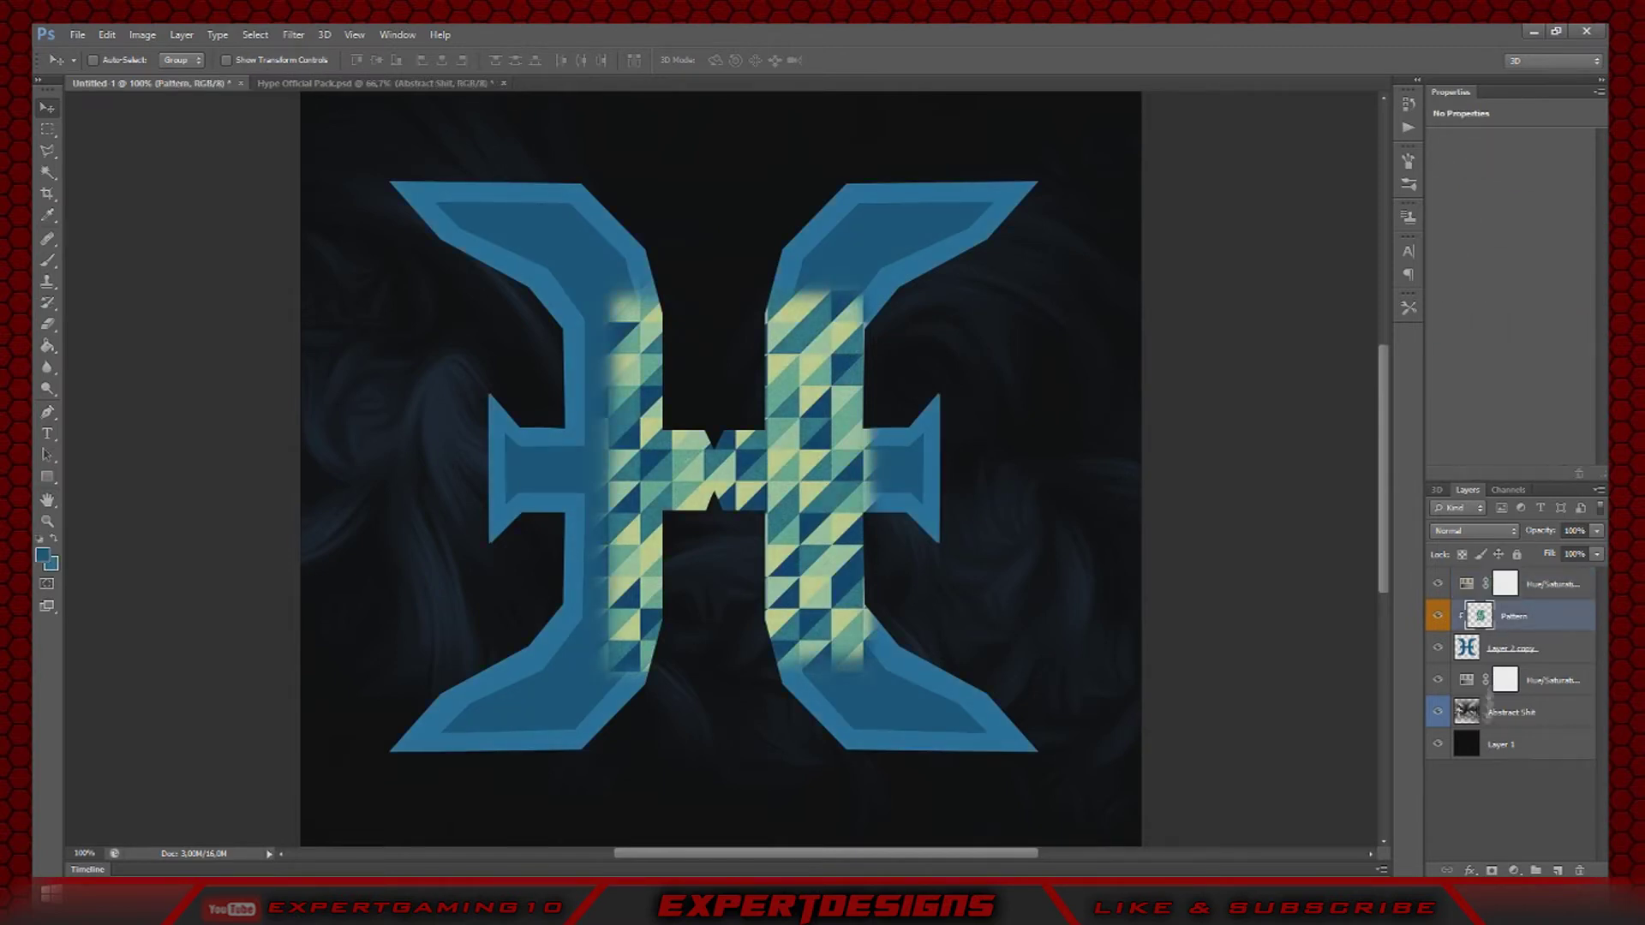
left_click(1572, 586, "shift")
right_click(1576, 590)
key("Escape")
key("ctrl+g")
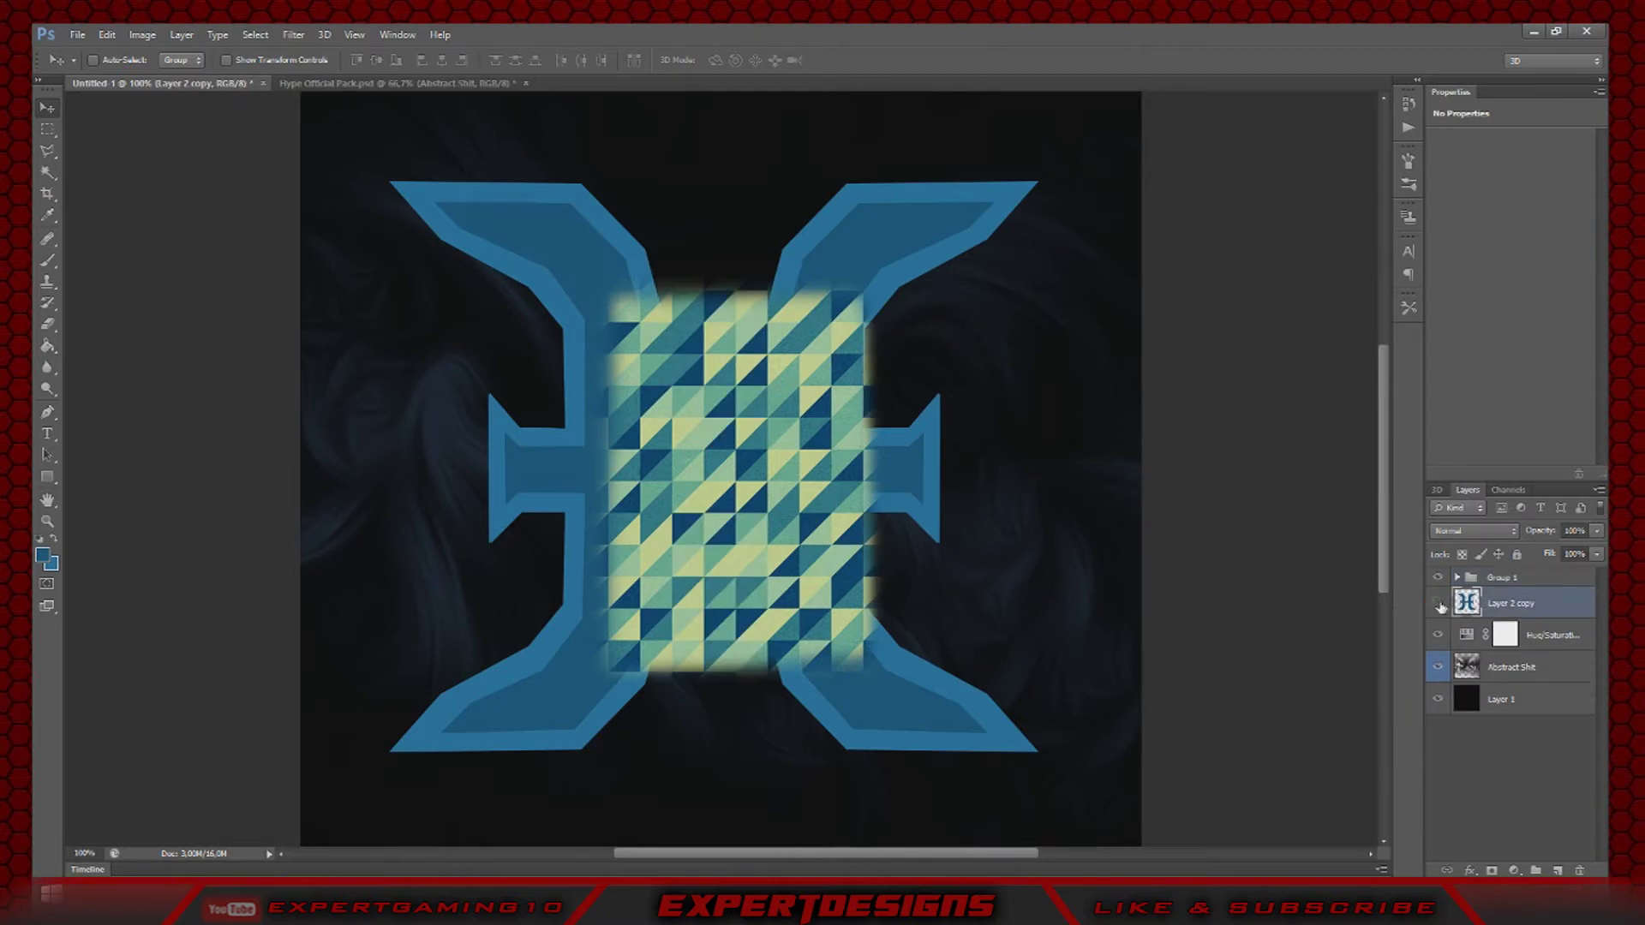
- Colorize only the pattern blue with the clipped Hue/Saturation adjustment and enlarge the pattern over most of the logo
left_click(1551, 603)
left_click(1540, 621, "alt")
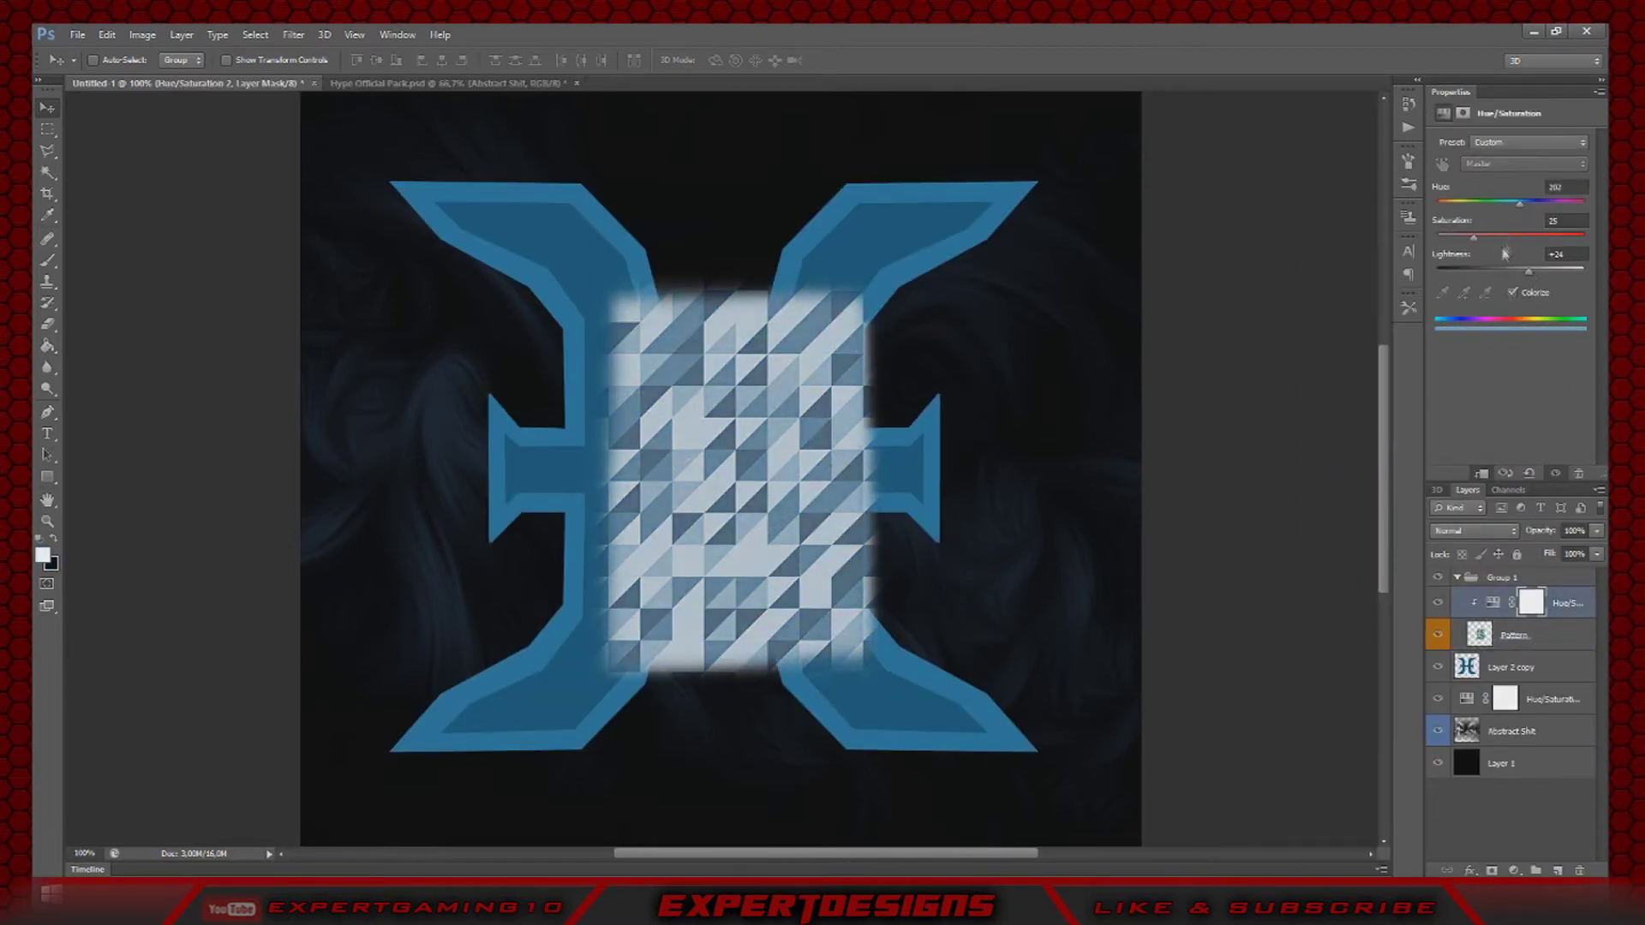
left_click(1513, 635)
key("ctrl+t")
left_click_drag(897, 261, 1288, 102)
left_click_drag(923, 319, 782, 439)
key("Return")
- Merge the pattern with its color adjustment into one layer and clip it to the logo
left_click(1458, 577)
right_click(1501, 579)
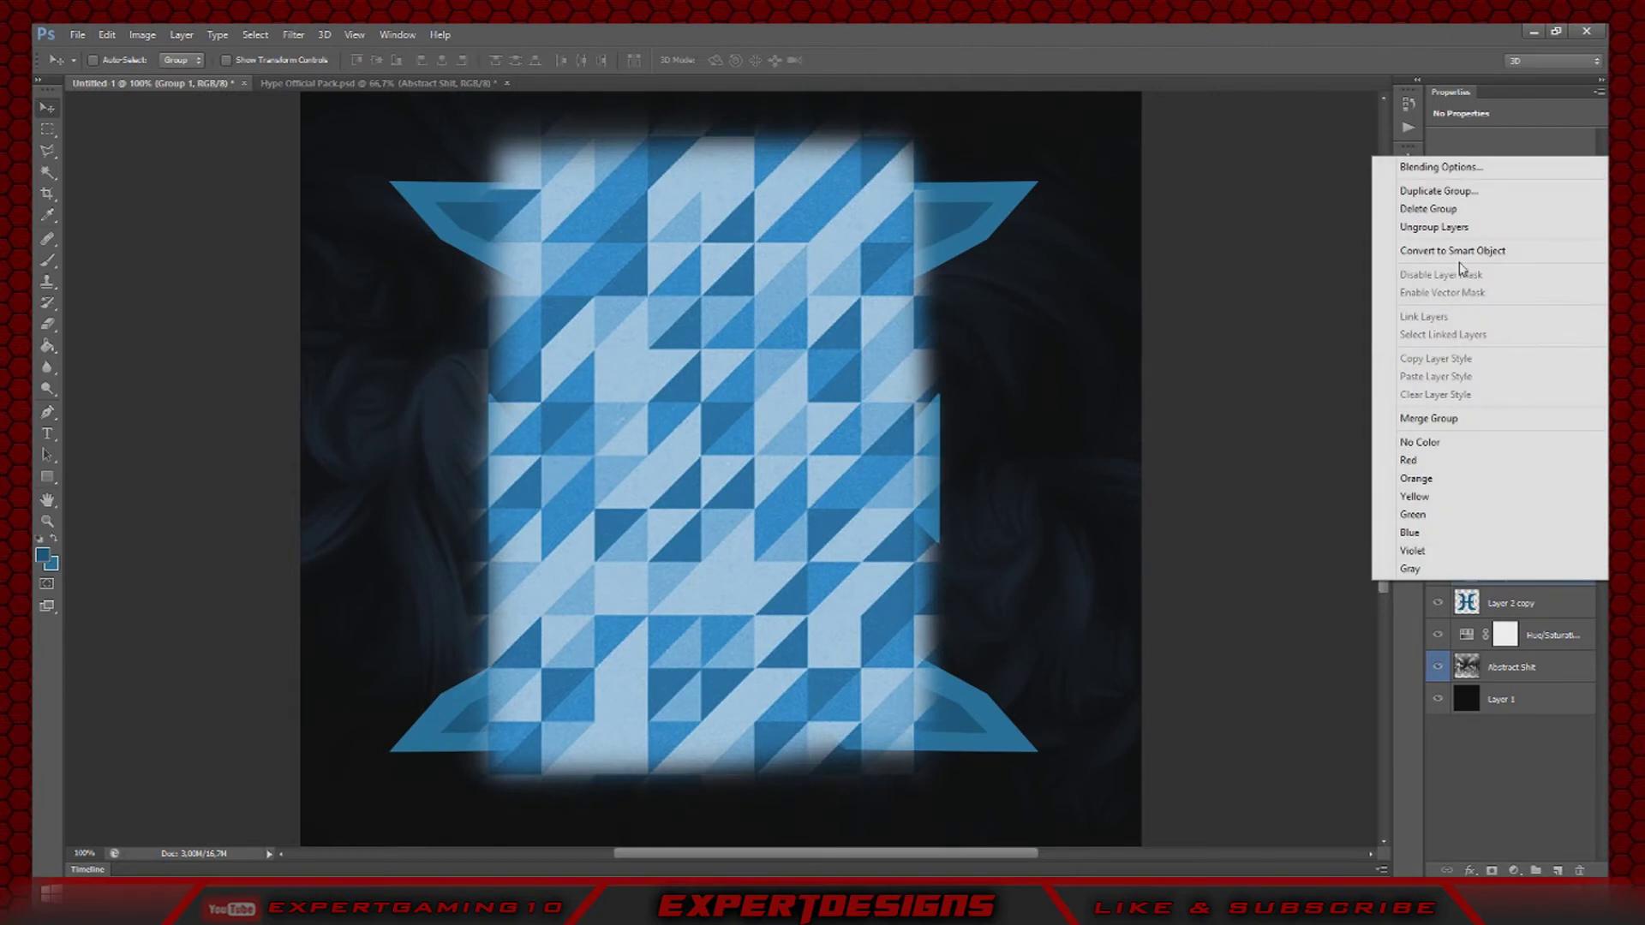
left_click(1010, 675)
left_click(1457, 578)
left_click(1534, 639, "shift")
right_click(1534, 639)
left_click(1453, 621)
right_click(1506, 592)
left_click(1381, 453)
- Reposition the clipped pattern and stretch it horizontally to cover the whole logo
left_click_drag(704, 357, 690, 388)
key("ctrl+t")
left_click_drag(953, 480, 1123, 479)
left_click_drag(733, 461, 648, 464)
- Blend the pattern layer in Overlay mode at about 55% opacity and apply its transform
left_click(1596, 530)
left_click(1543, 553)
left_click(1477, 531)
left_click(1451, 310)
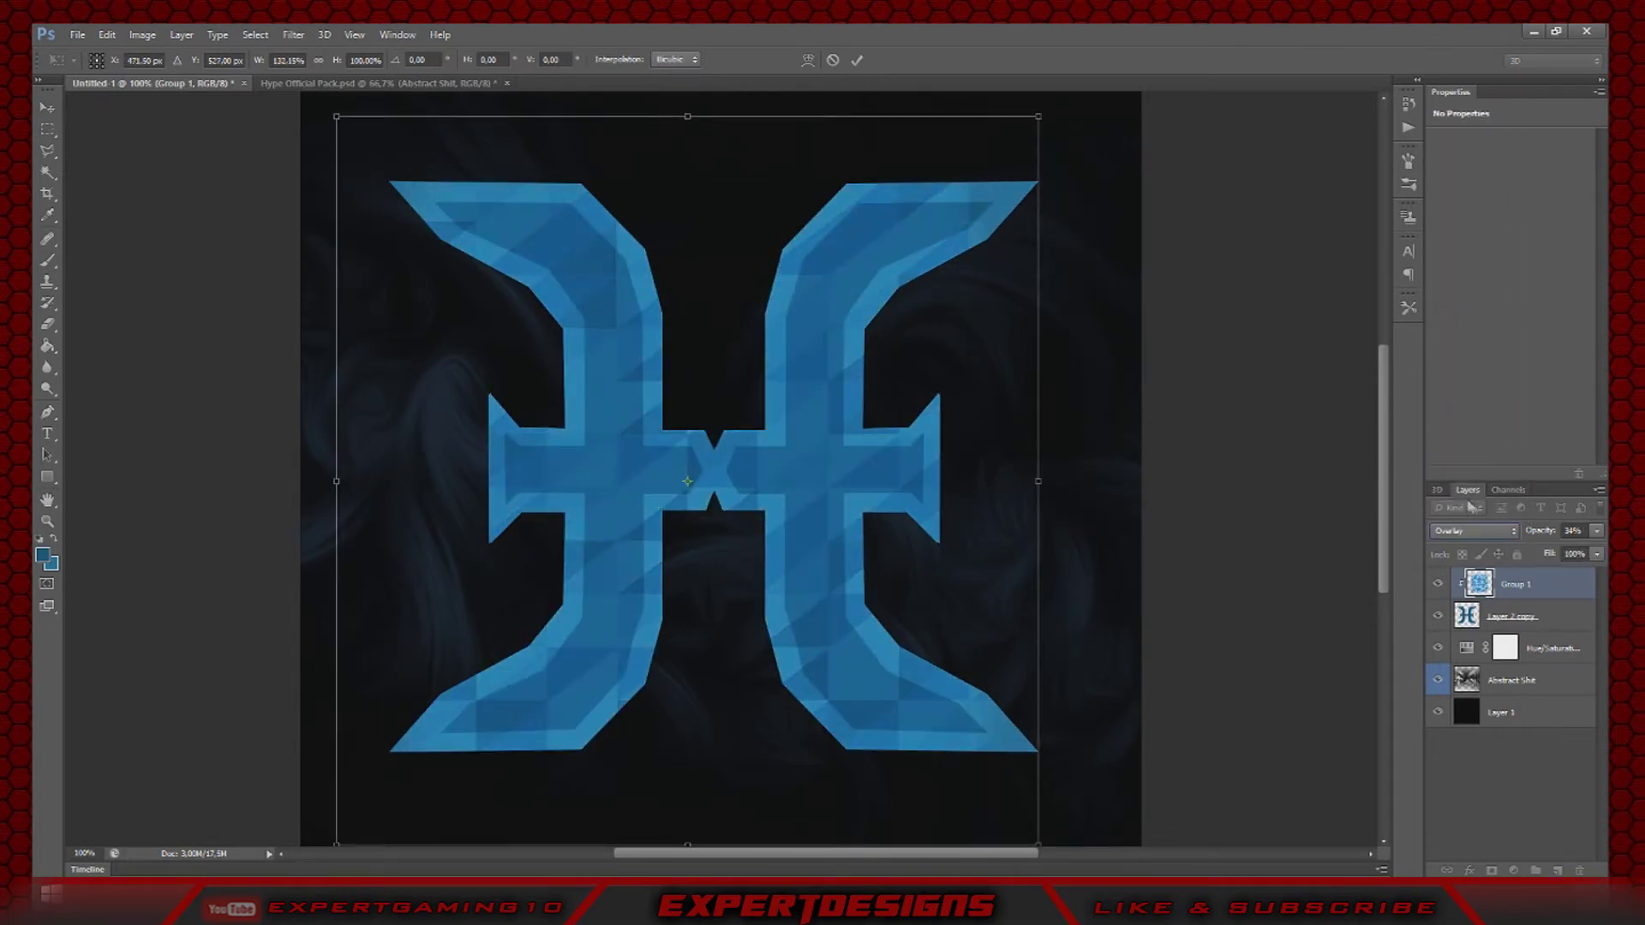
left_click_drag(1542, 553, 1565, 554)
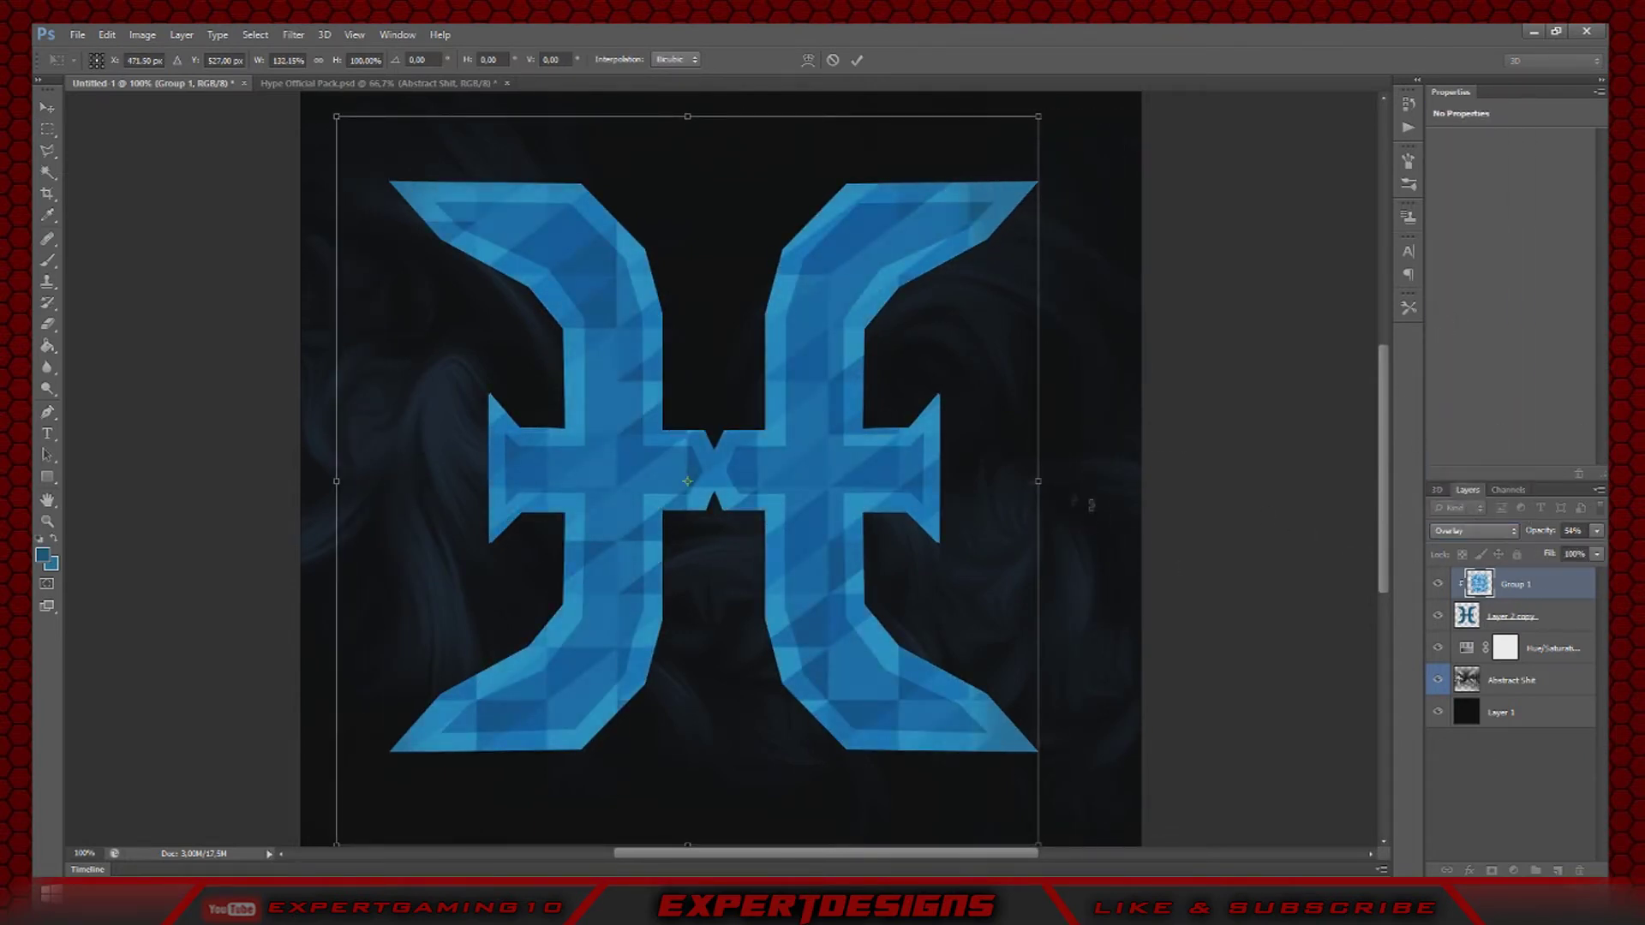
left_click(857, 60)
- Rename the logo layer H and merge it with the clipped pattern layer, nudging the logo slightly right
double_click(1554, 618)
type("H")
key("Return")
left_click_drag(725, 502, 733, 502)
left_click(1534, 586)
left_click(1528, 613, "ctrl")
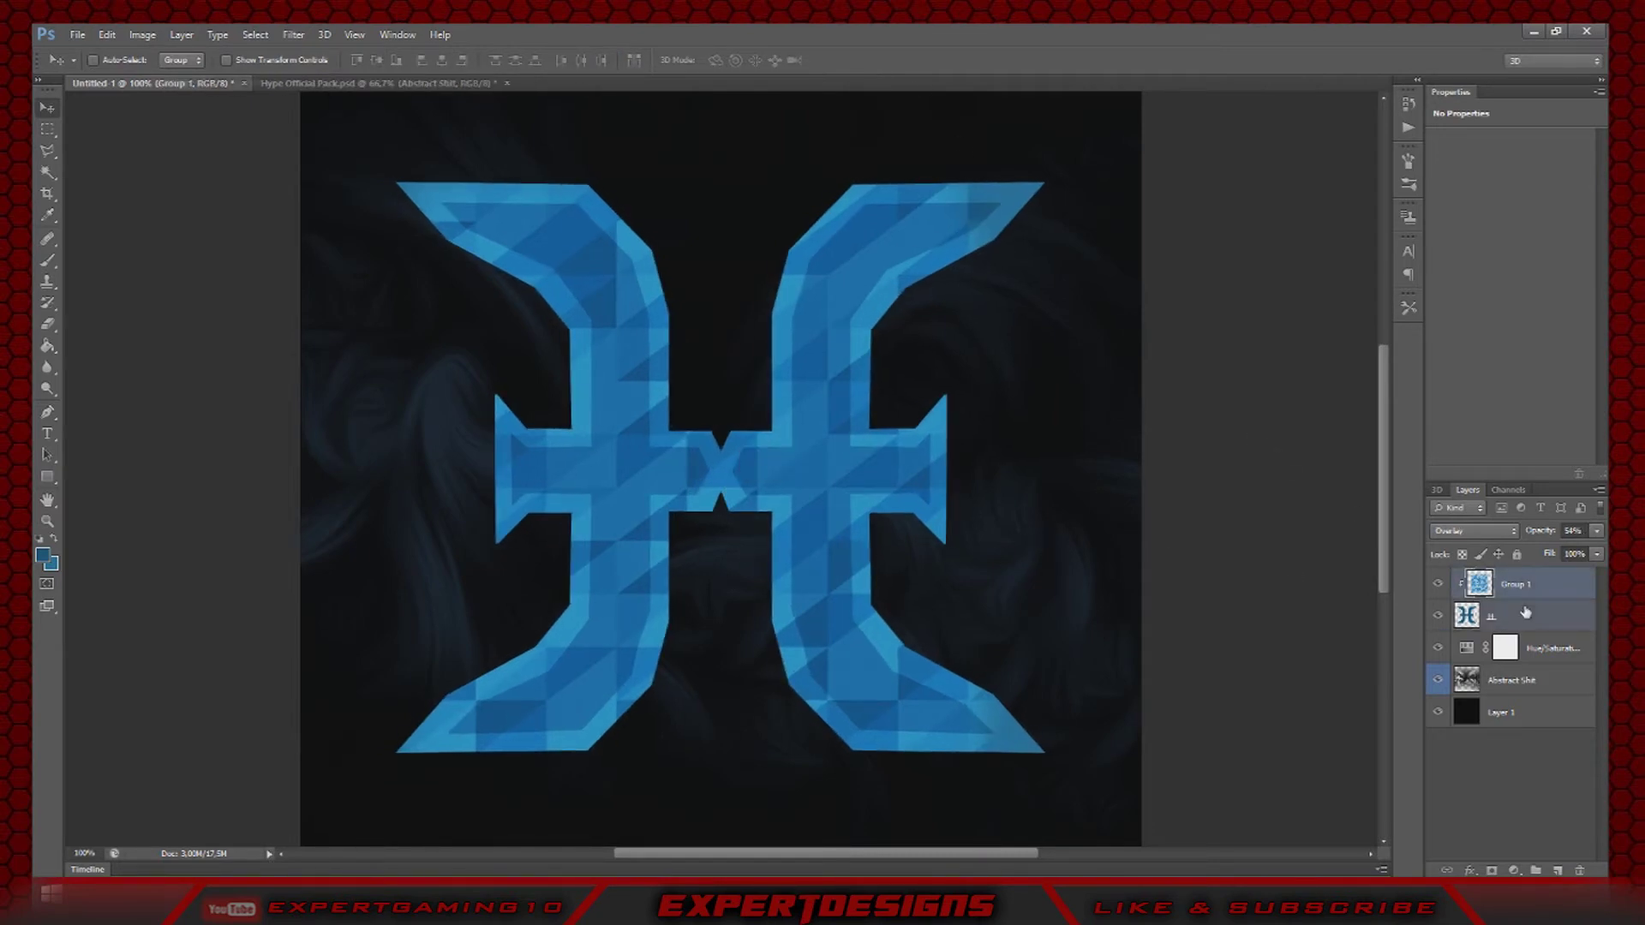
right_click(1531, 615)
left_click(1457, 641)
left_click_drag(871, 476, 879, 474)
- Try out several layer effects on the merged logo layer
right_click(1522, 586)
left_click(1448, 265)
left_click(986, 529)
left_click(987, 528)
left_click(987, 565)
left_click(987, 564)
left_click(987, 438)
left_click(987, 439)
left_click(987, 456)
left_click(987, 456)
left_click(987, 474)
left_click(987, 475)
left_click(987, 384)
left_click(987, 383)
left_click(1472, 310)
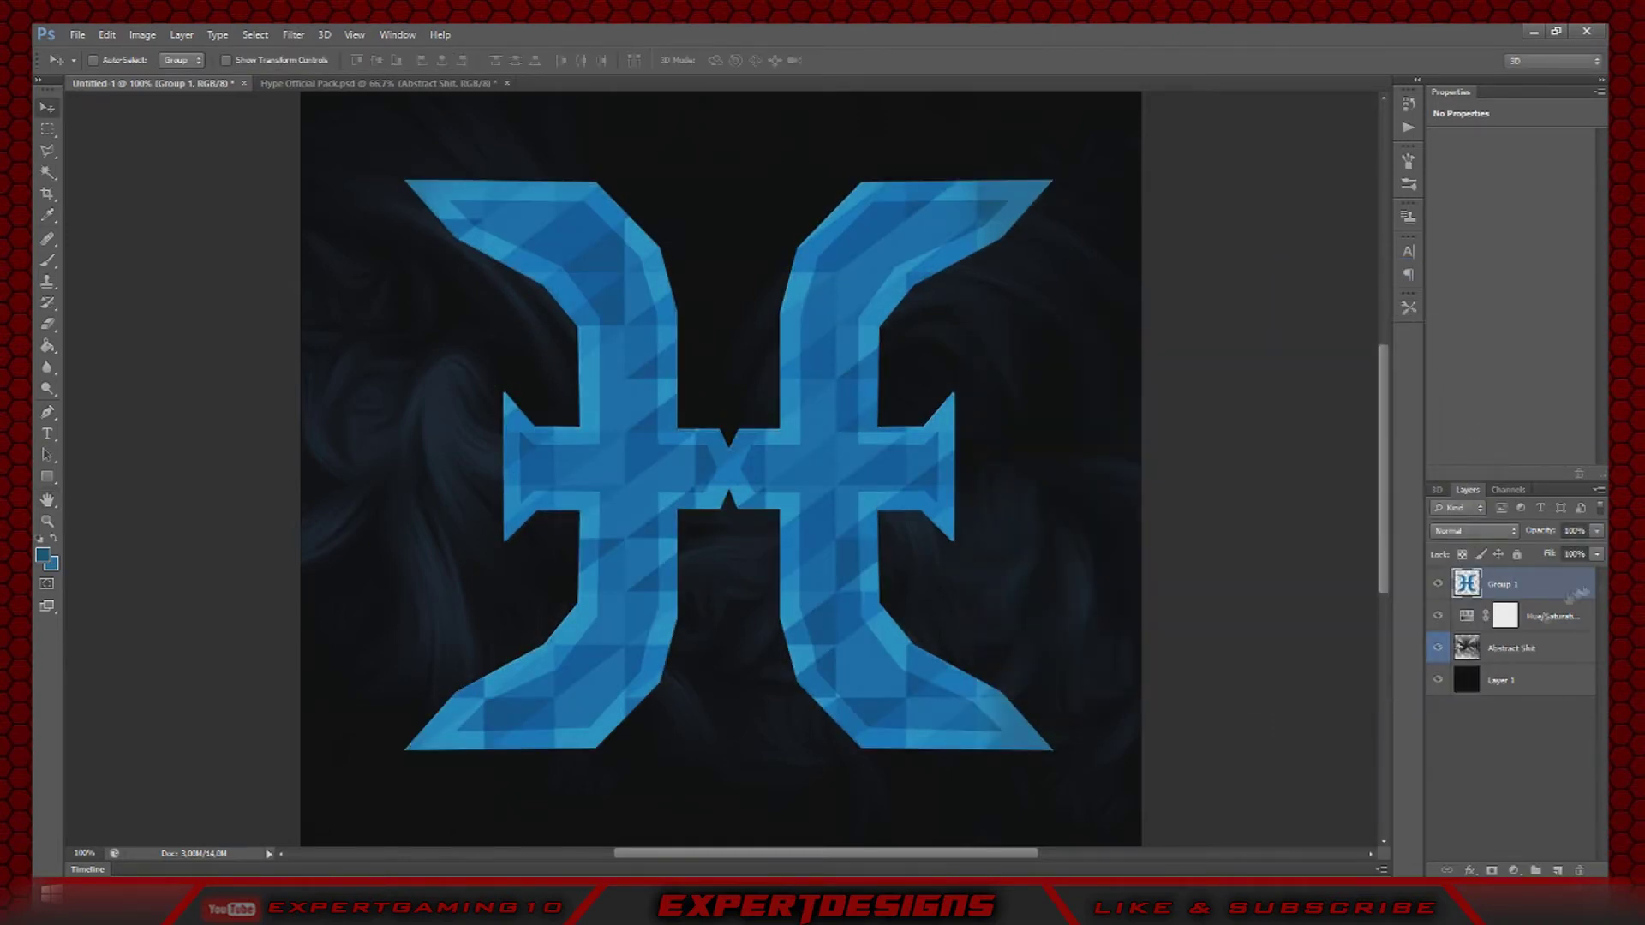
- Convert the merged logo layer to a smart object and rasterize it
right_click(1514, 600)
left_click(1534, 729)
right_click(1502, 584)
left_click(1530, 784)
right_click(1530, 597)
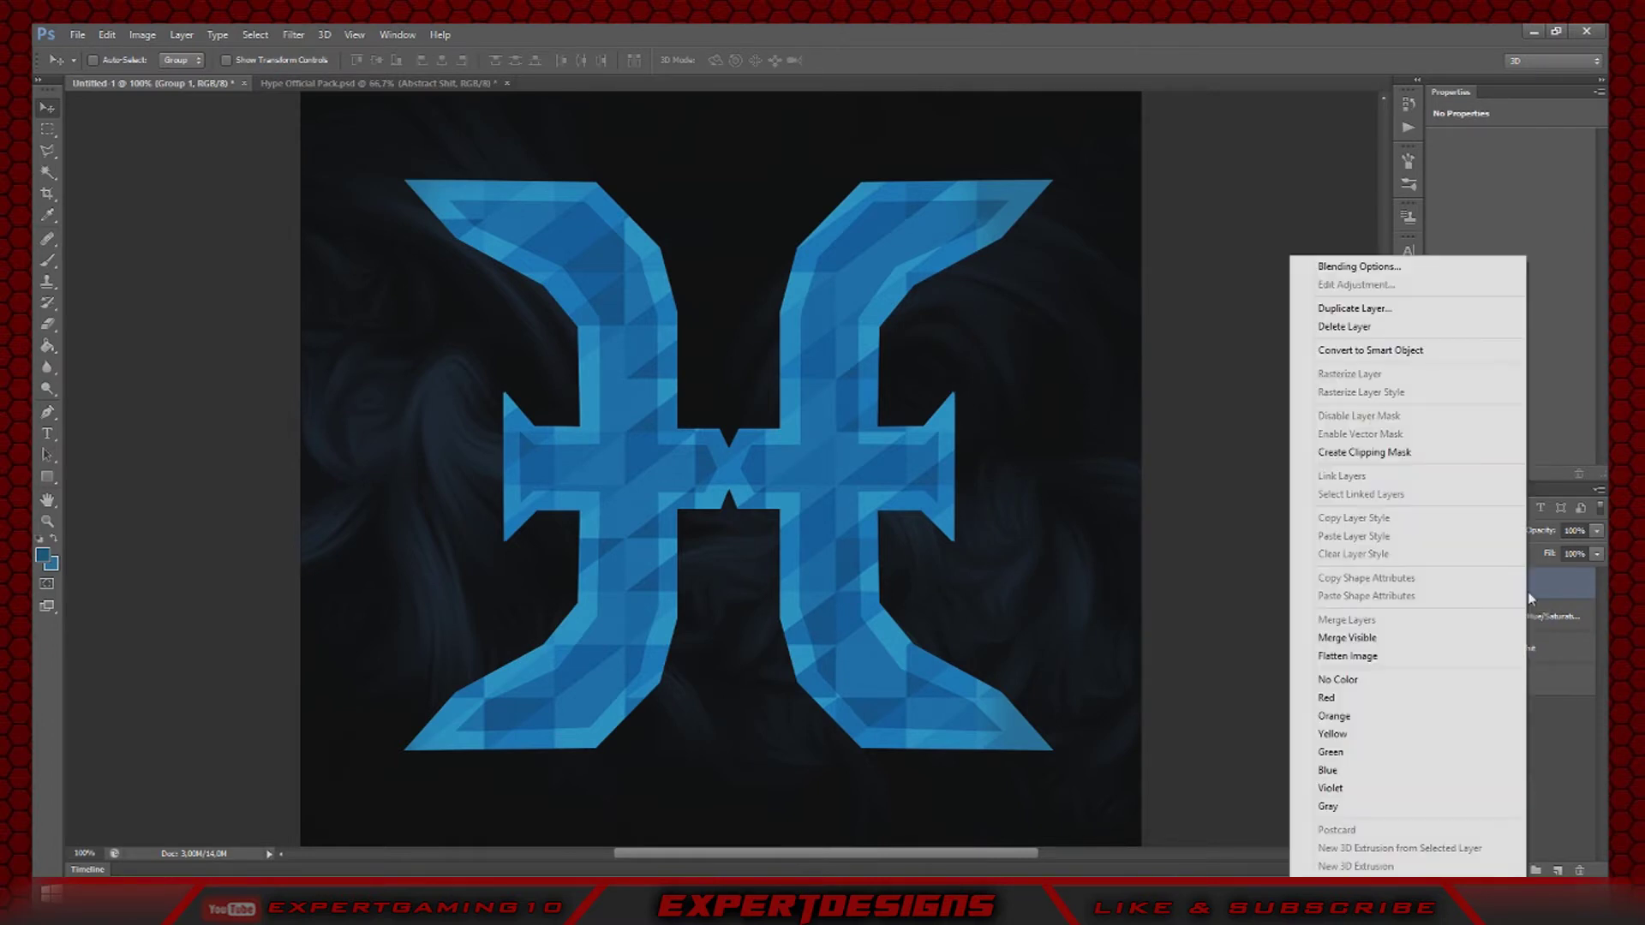
left_click(1432, 351)
right_click(1500, 579)
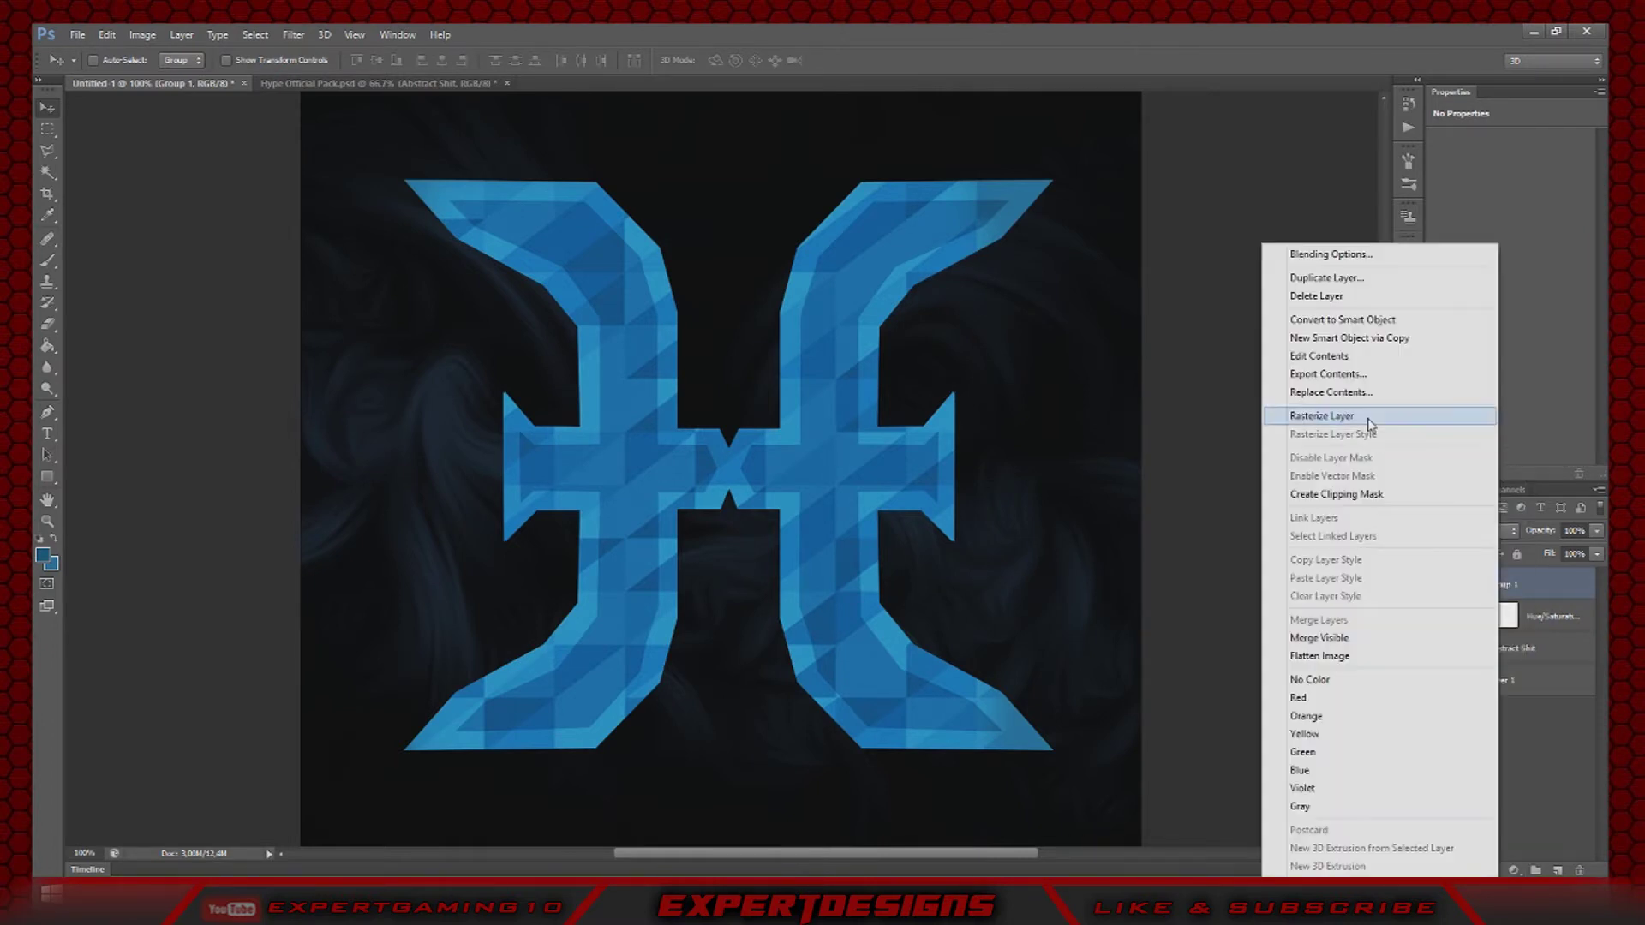
left_click(1468, 418)
- Center the logo on the canvas by aligning it with background Layer 1
right_click(1508, 590)
left_click(1565, 782)
mouse_move(655, 448)
left_mouse_down()
mouse_move(658, 602)
mouse_move(651, 417)
left_mouse_up()
left_click(441, 60)
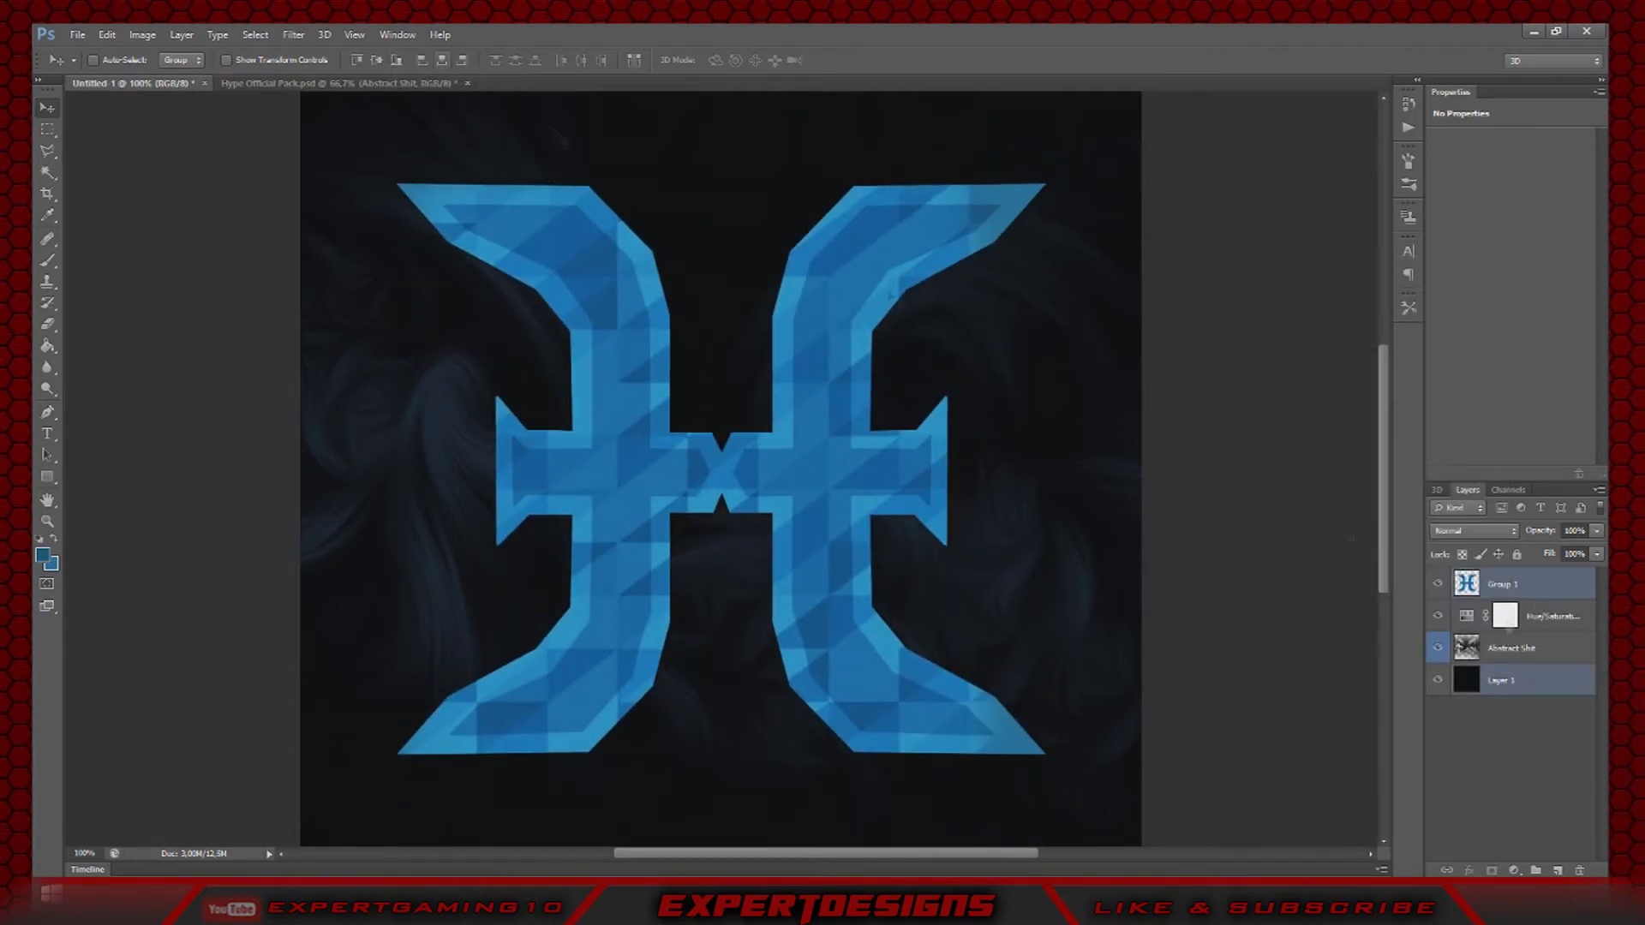
- Switch to Hype Official Pack.psd, preview its stock textures and bring the Stocky Shit texture into the logo document
left_click(408, 85)
left_click(1438, 757)
left_click(1439, 821)
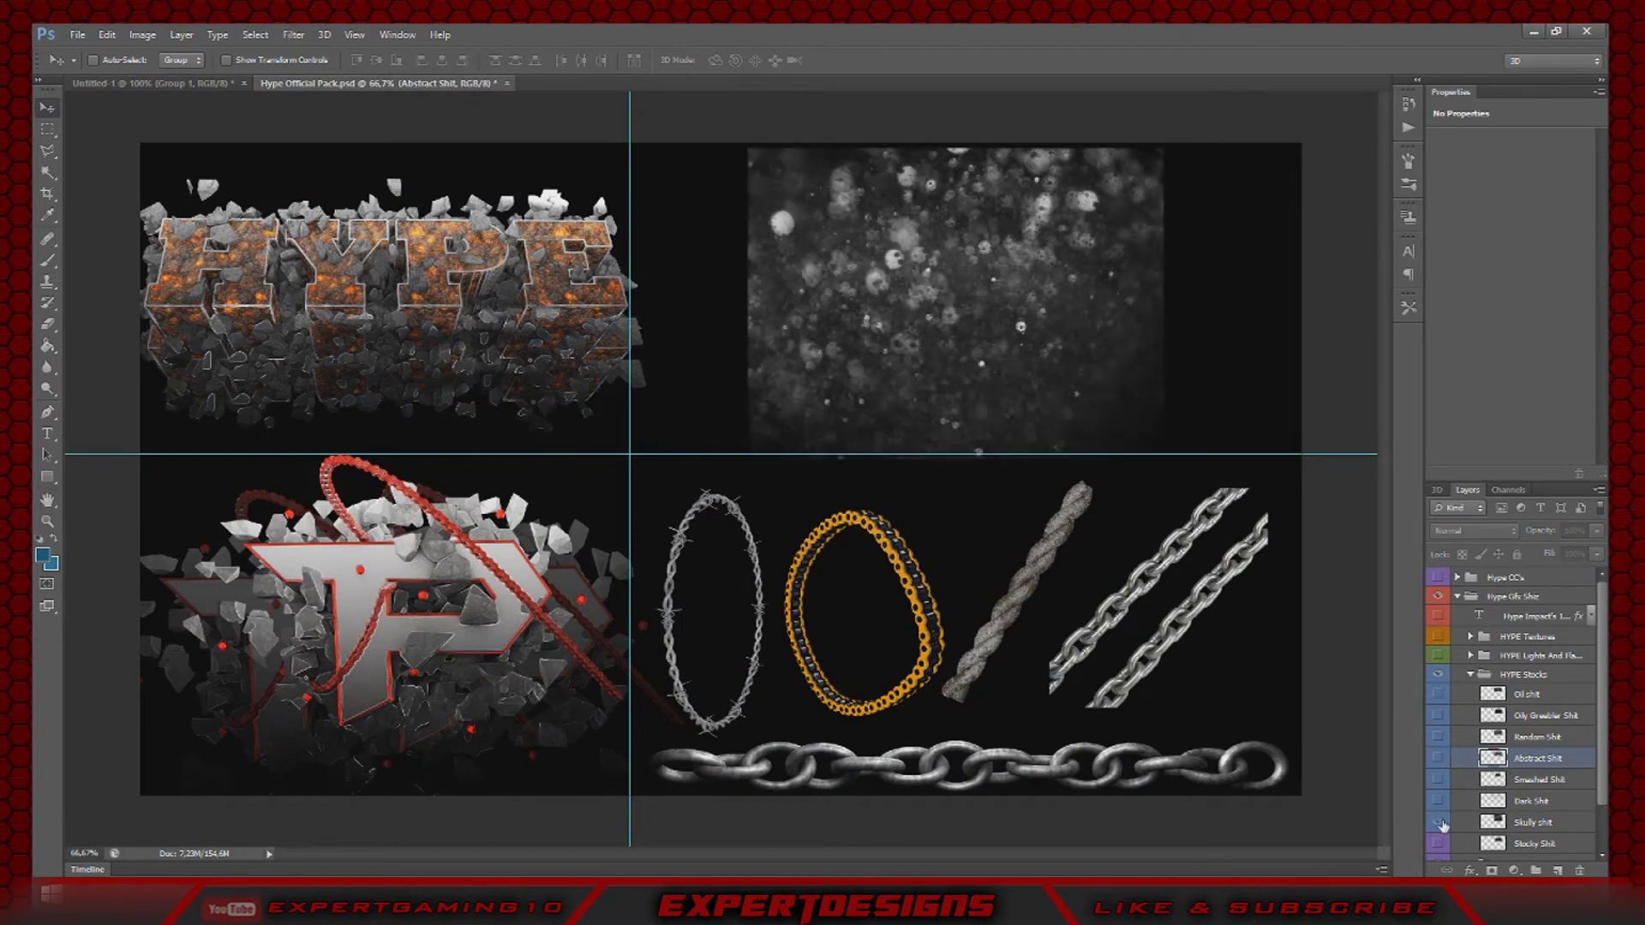
left_click(1439, 821)
scroll(1439, 820, "down", 2)
left_click(1439, 790)
left_click_drag(1041, 351, 735, 411)
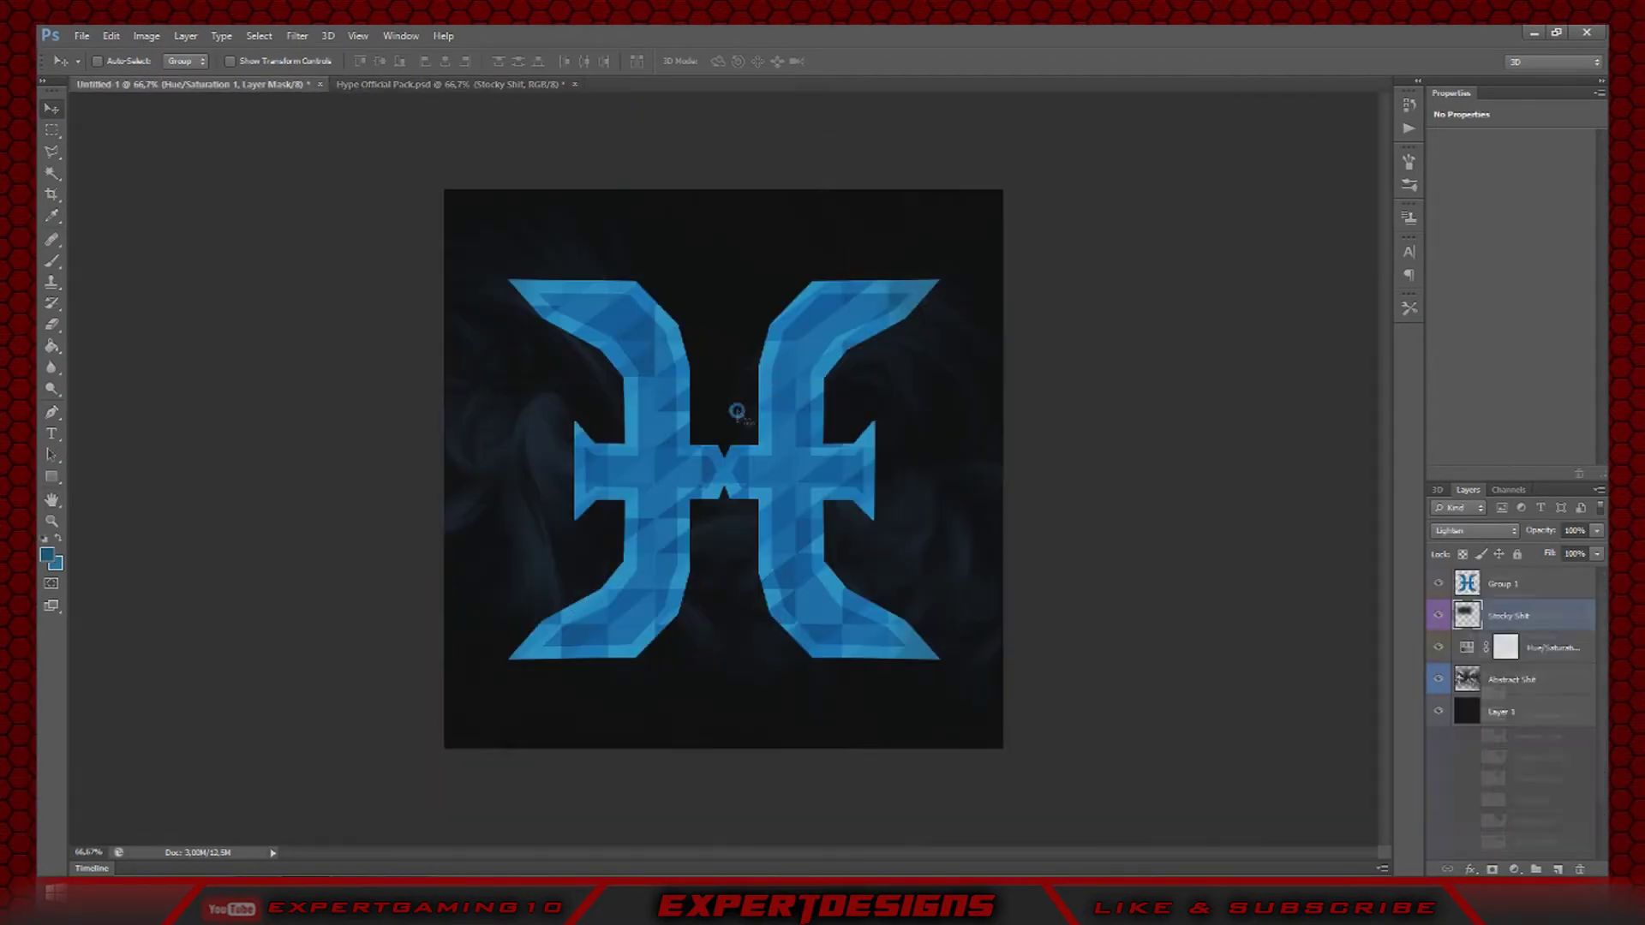
- Scale and position the Stocky Shit texture behind the logo so that it covers the whole canvas
left_click_drag(1520, 616, 1521, 628)
key("ctrl+t")
left_click_drag(884, 237, 1021, 172)
key("v")
left_click(800, 341)
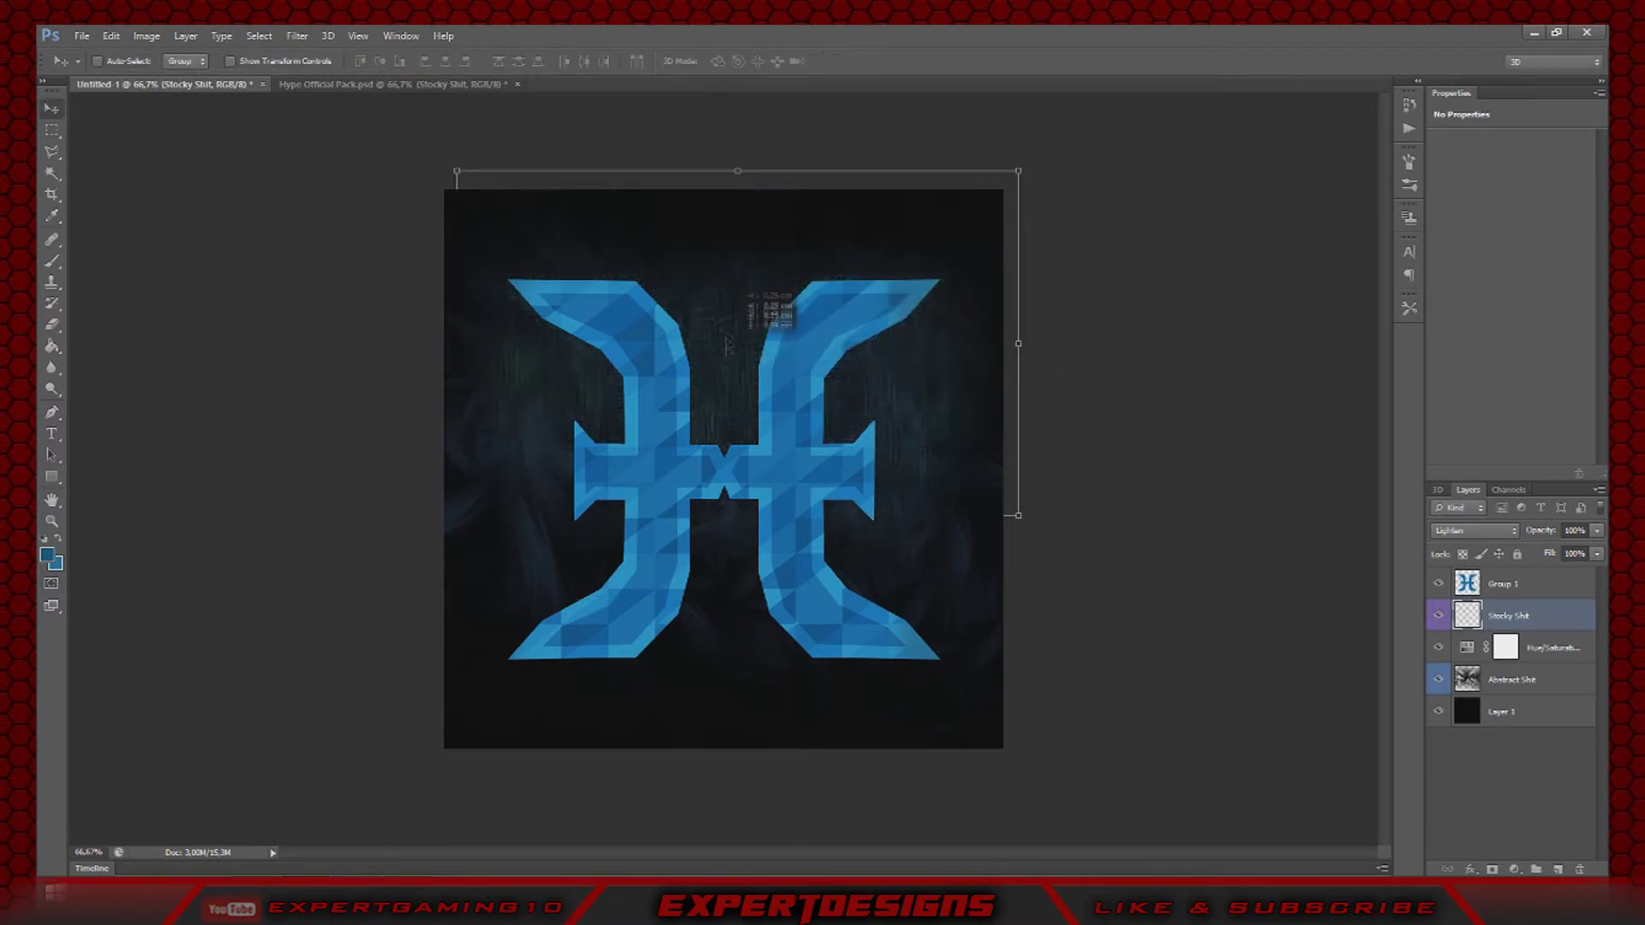
key("ctrl+t")
left_click_drag(722, 296, 734, 238)
left_click_drag(1004, 714, 1075, 760)
key("Return")
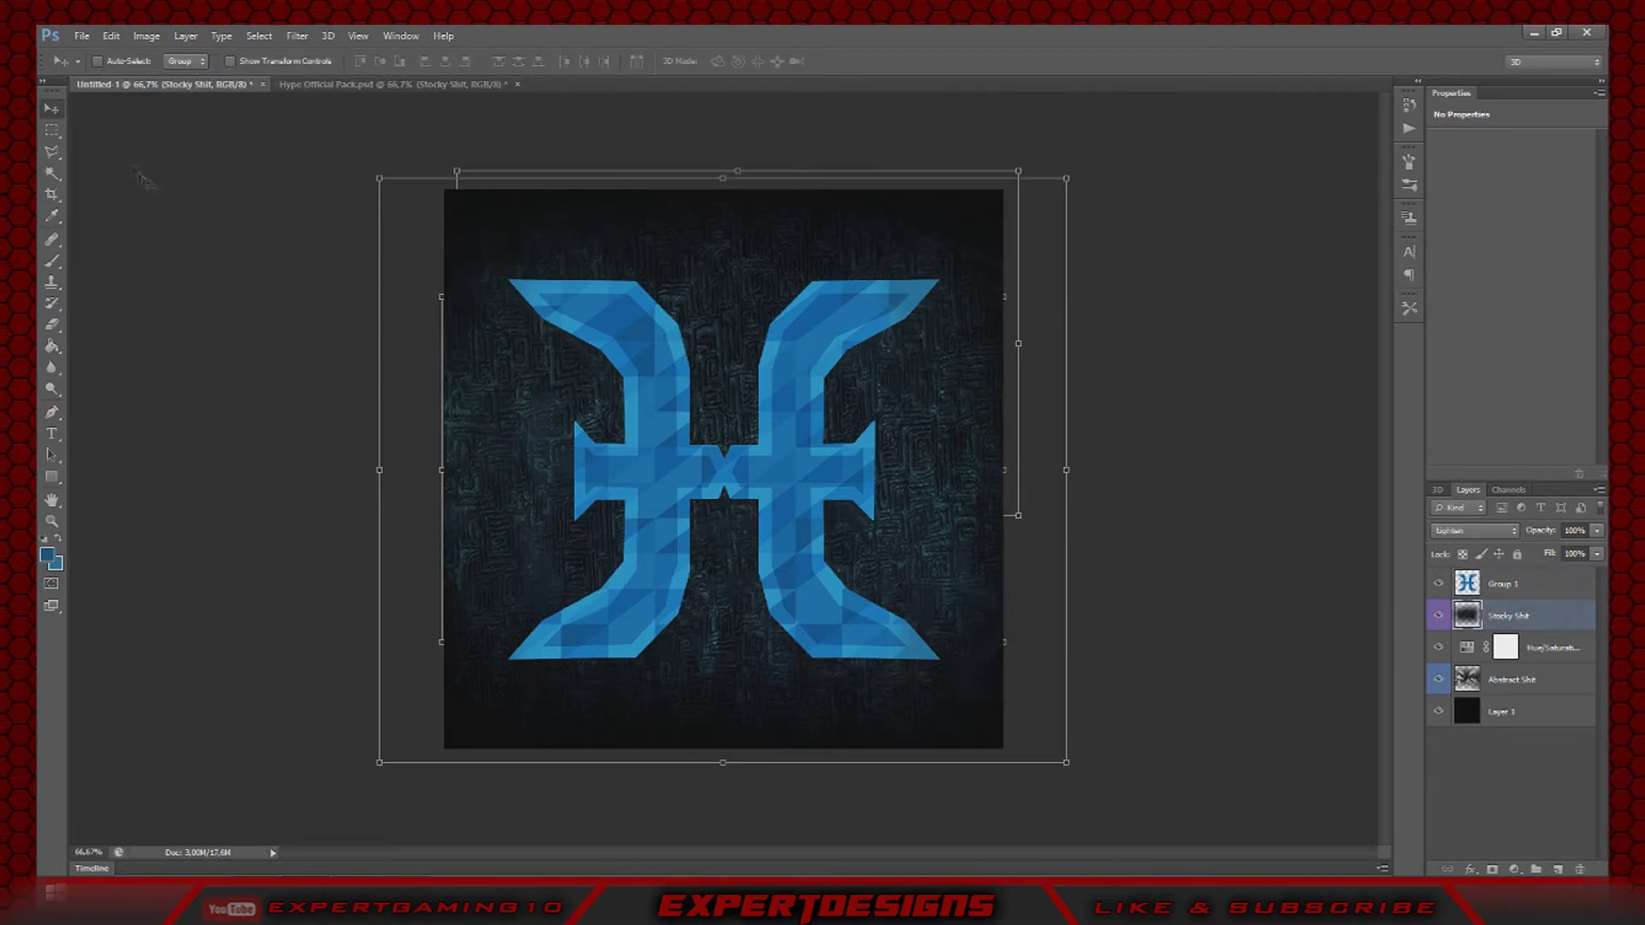
key("ctrl+shift+alt+n")
key("l")
right_click(1532, 591)
left_click(1336, 347)
left_click(776, 343)
- Toggle the visibility of the logo and background layers to compare the logo with and without its background
left_click(1438, 585)
left_click(1439, 586)
left_click(1438, 585)
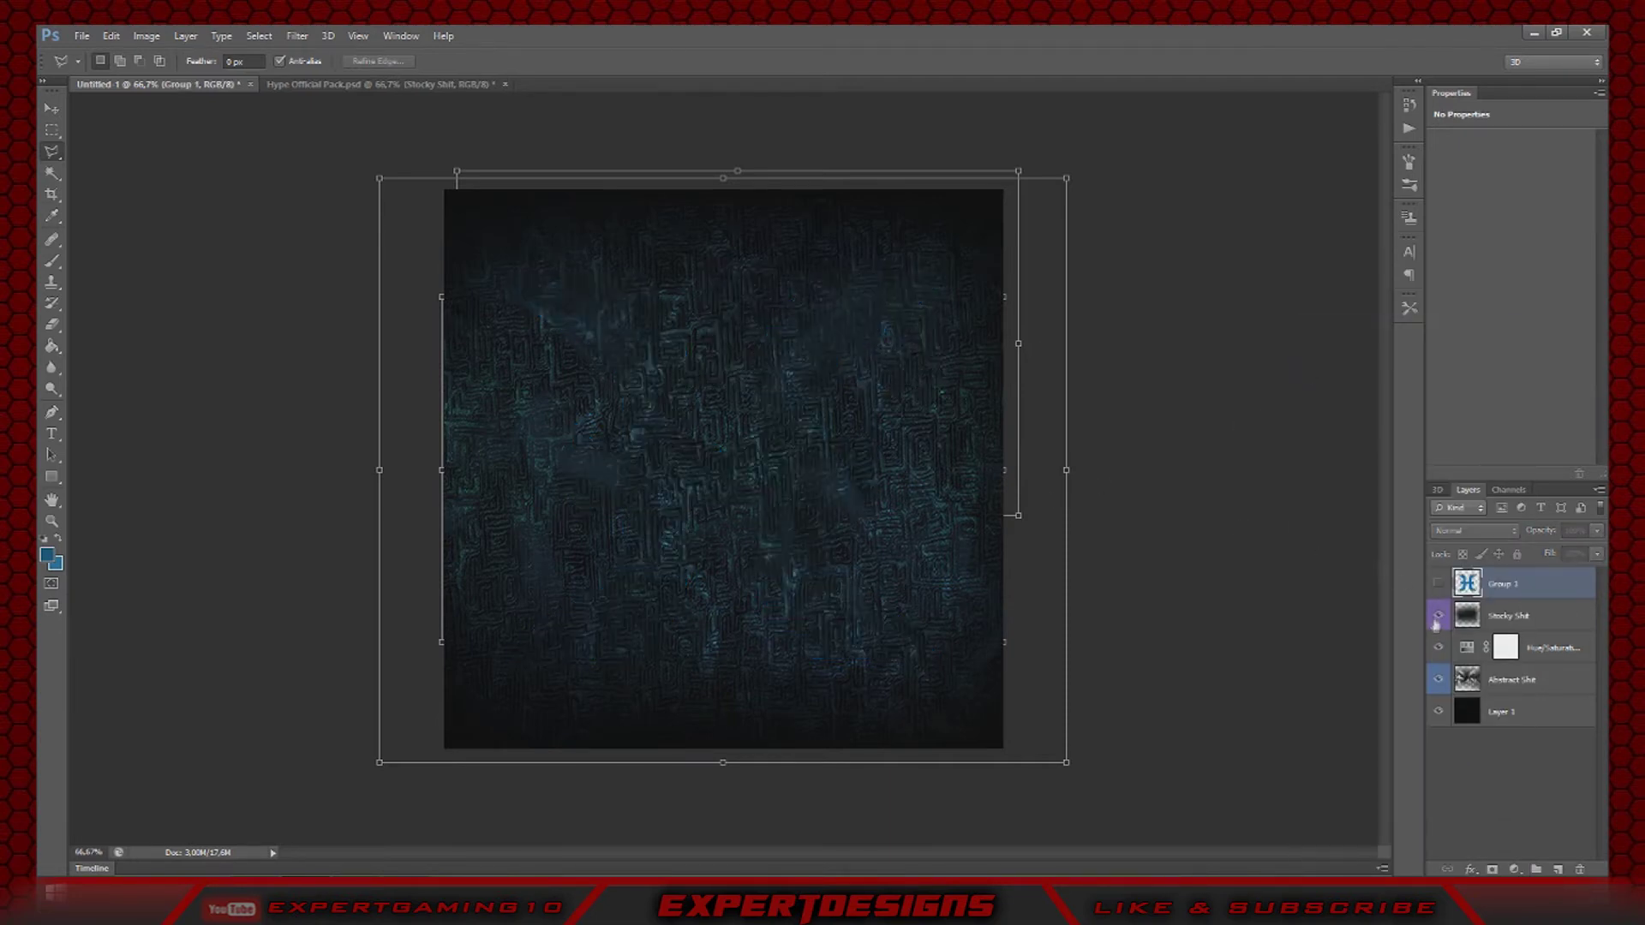
left_click(1438, 585)
left_click_drag(1439, 711, 1441, 611)
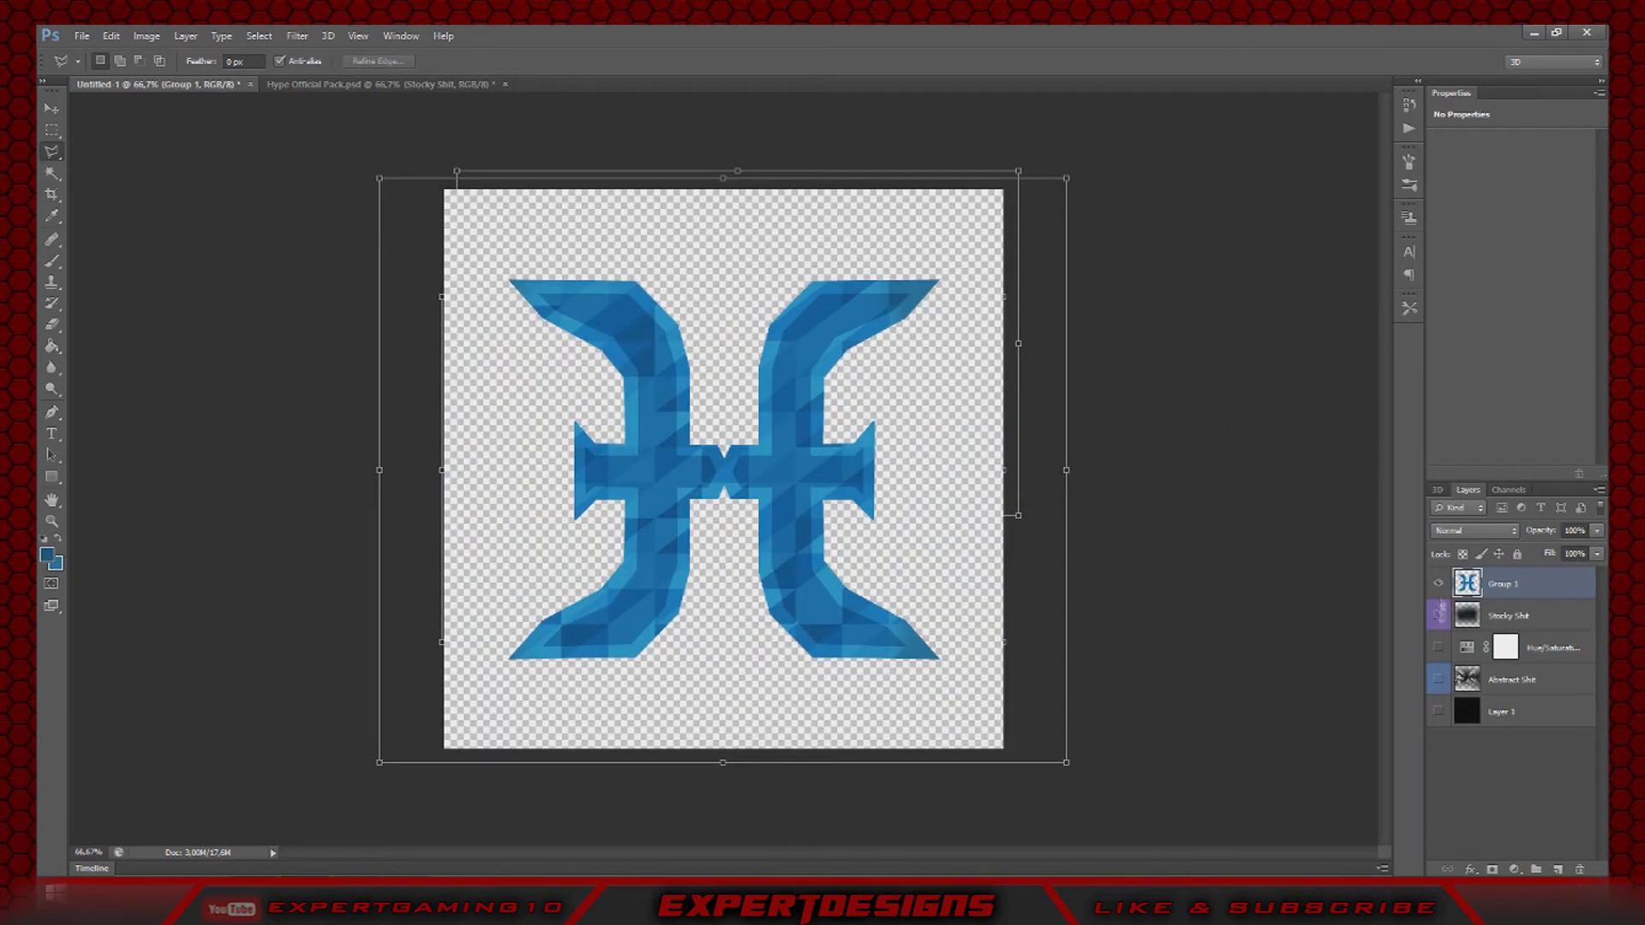
left_click(1438, 583)
key("v")
right_click(452, 169)
left_click(409, 154)
left_click_drag(1439, 585, 1439, 711)
left_click(1439, 585)
left_click(1440, 585)
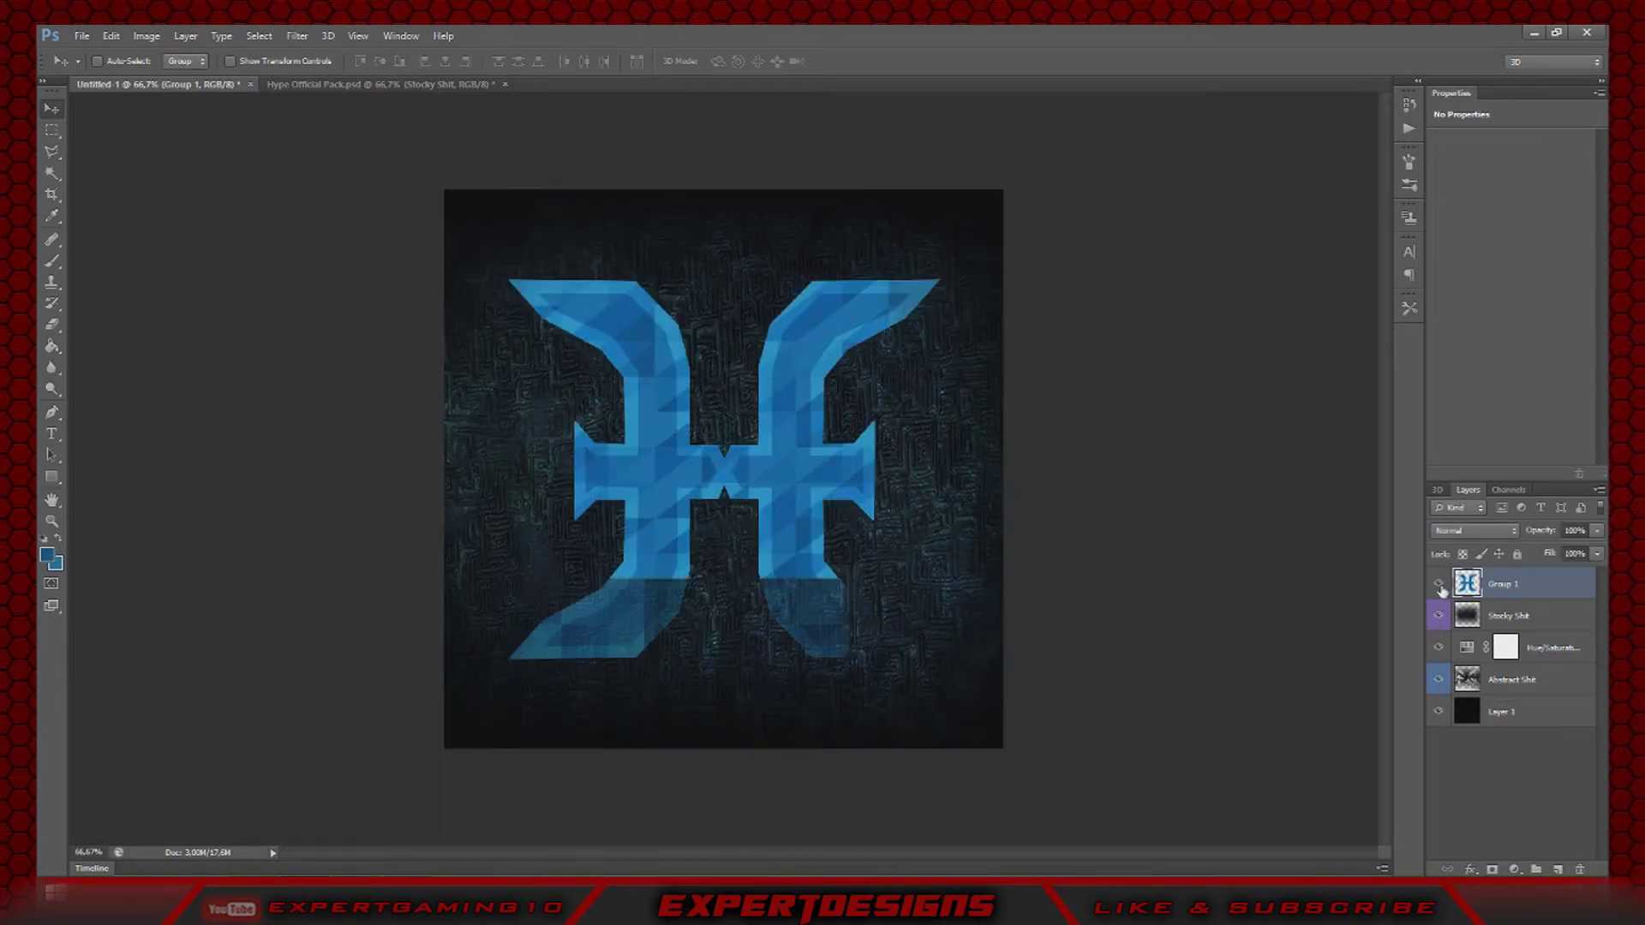
- Set the Stocky Shit layer's blend mode to Screen and adjust the opacity of the Abstract Shit layer
left_click(1533, 615)
left_click(1472, 530)
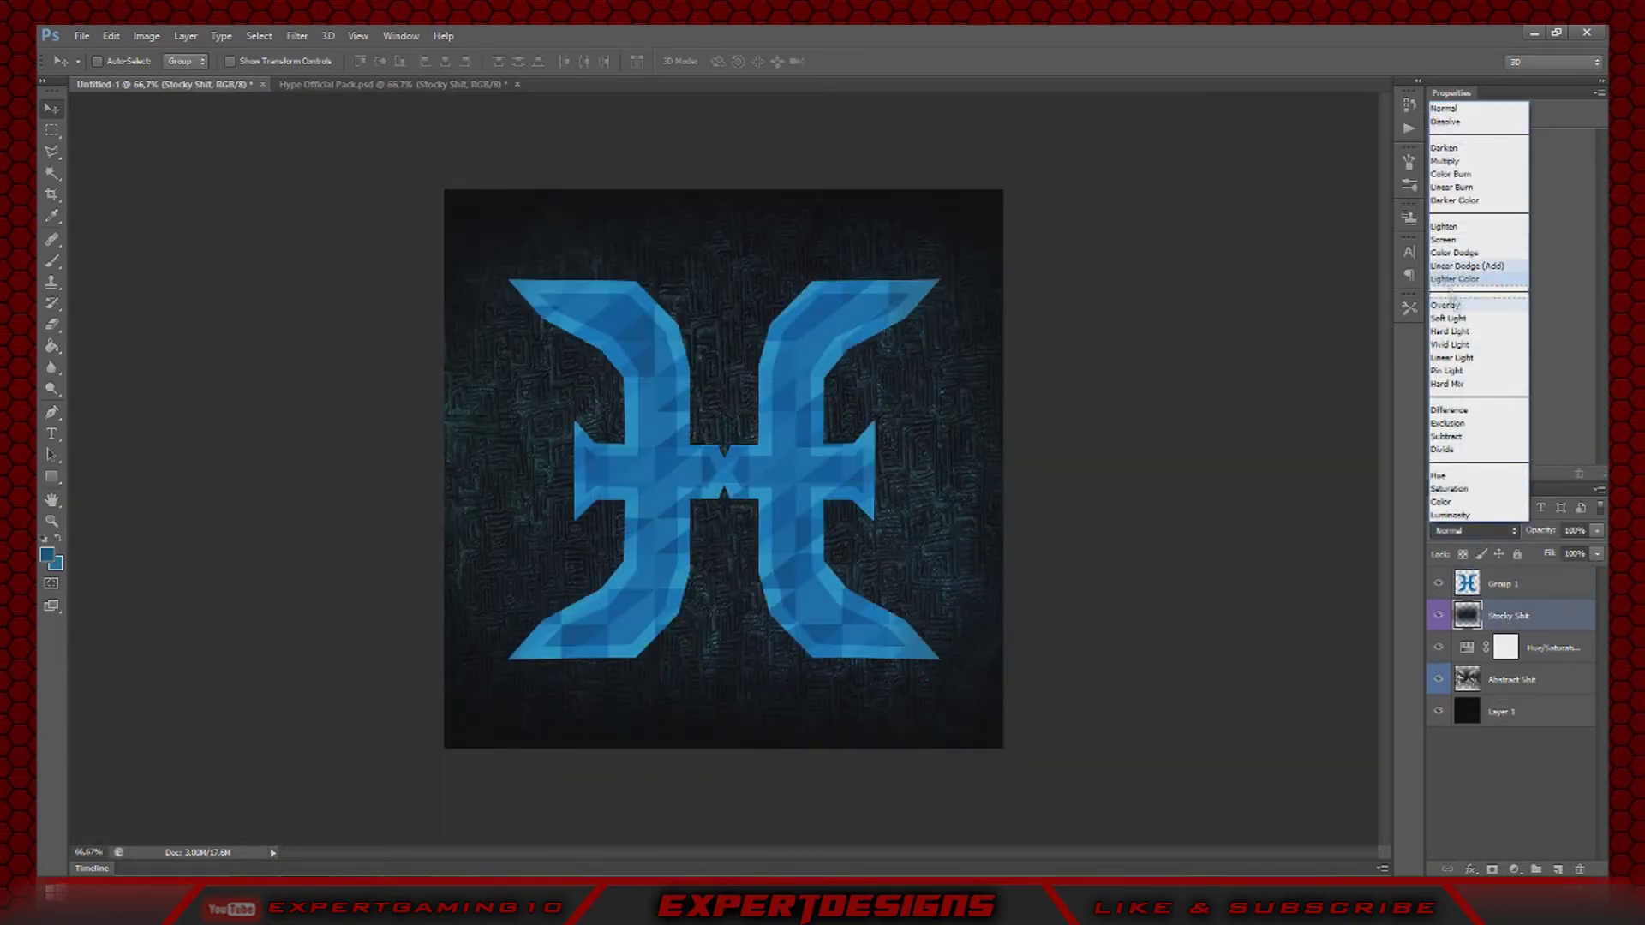
left_click(1457, 240)
left_click(1540, 677)
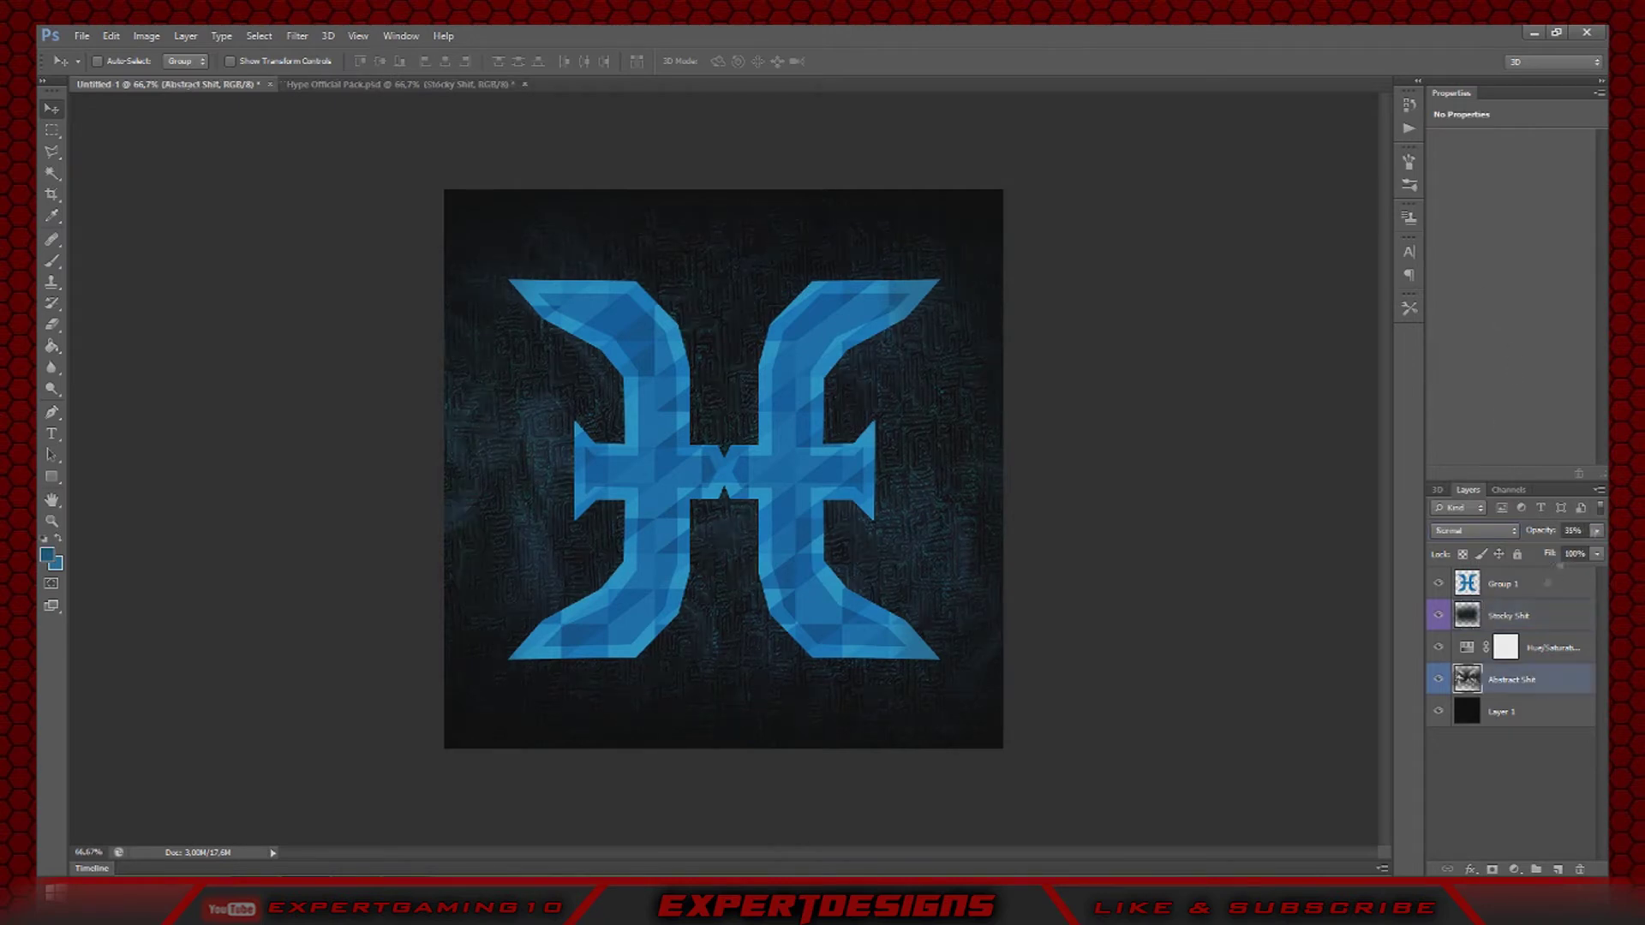
left_click_drag(1598, 531, 1570, 556)
- Switch to Hype Official Pack.psd and preview the light effects in the HYPE Lights And Flares group
left_click(324, 86)
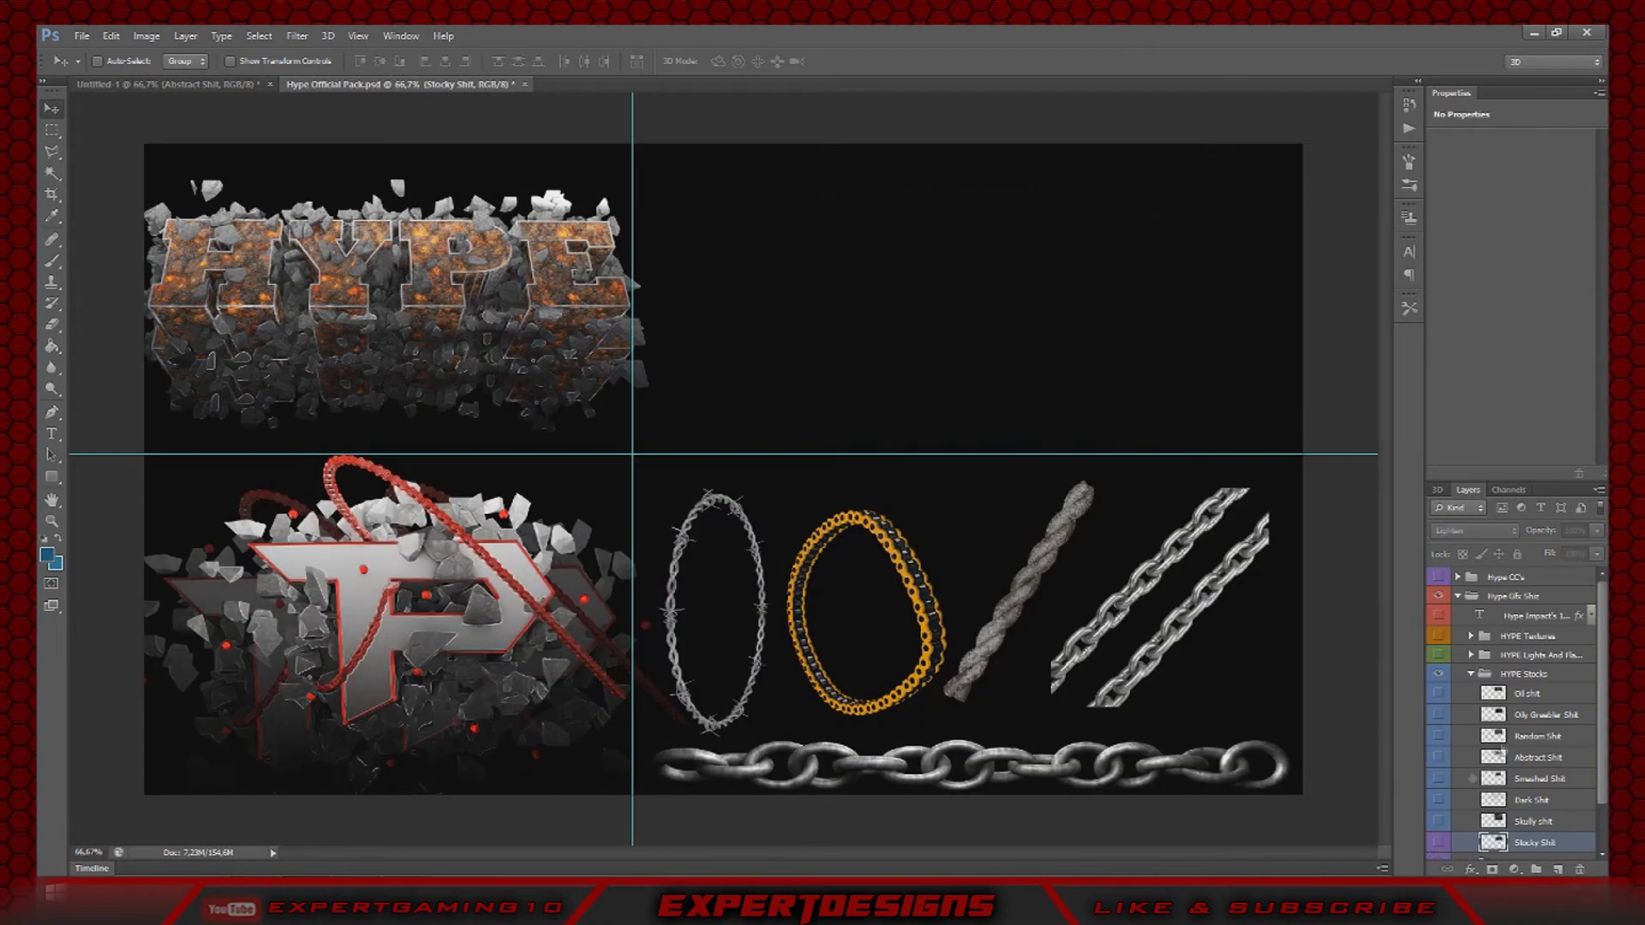
left_click(1470, 621)
left_click(1533, 617)
left_click(1470, 617)
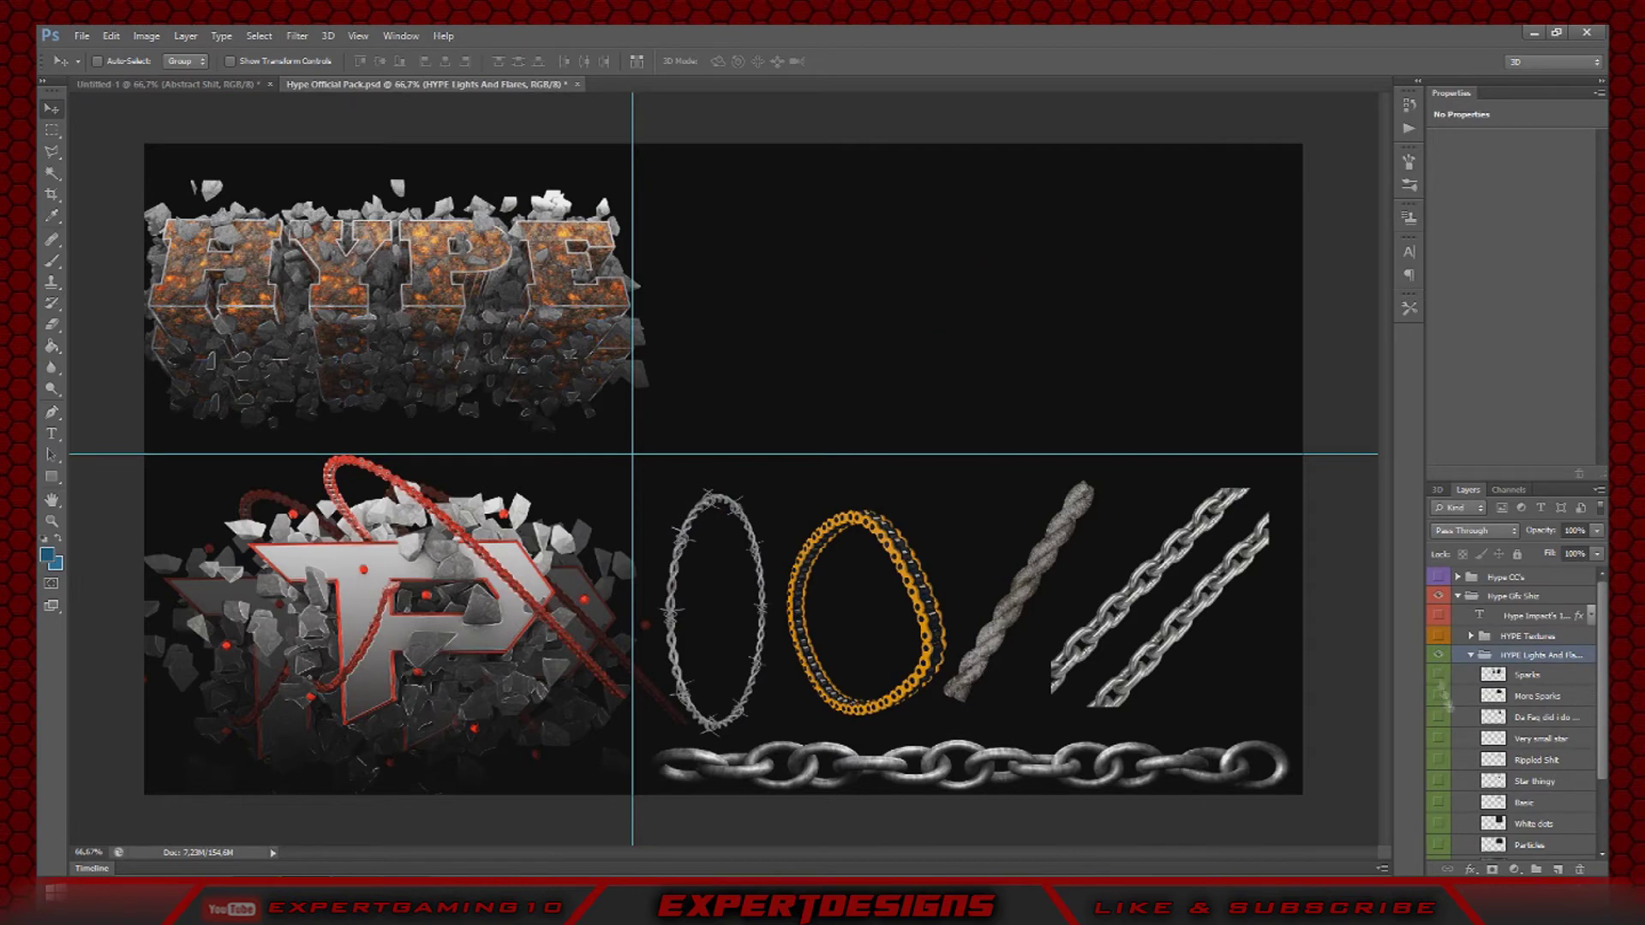
left_click(1439, 744)
left_click(1438, 723)
left_click(1439, 702)
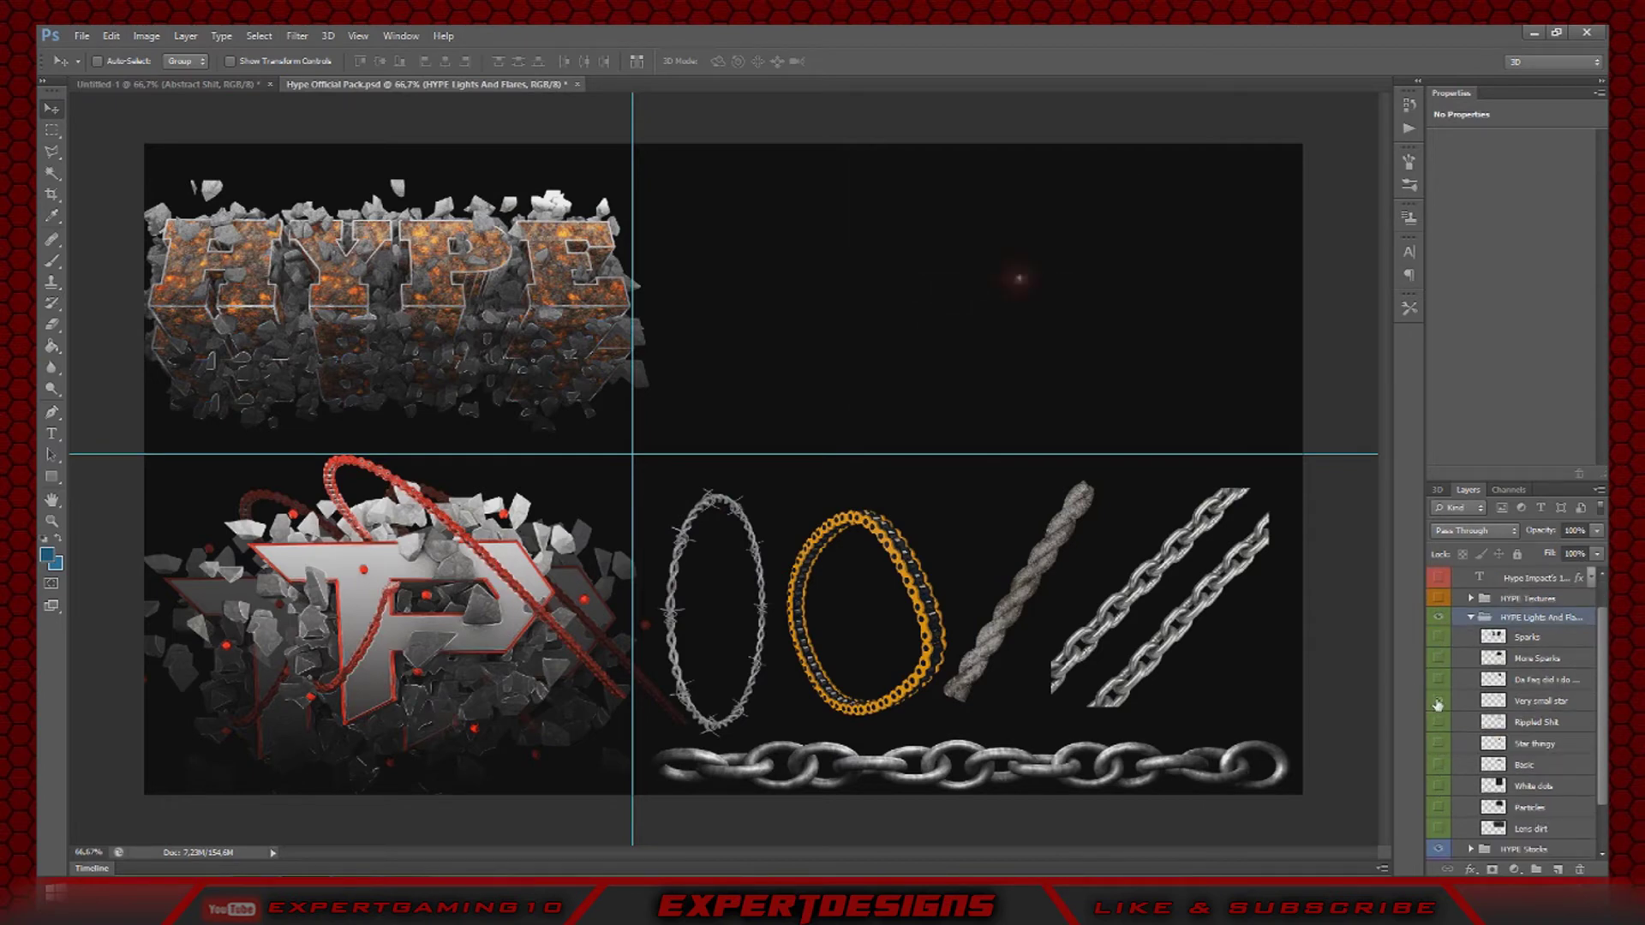
left_click(1438, 702)
left_click(1438, 722)
- Bring the Rippled Shit layer into the logo document, place it above Group 1 and centre it on the H's crossbar
left_click(1541, 722)
left_click_drag(1019, 328, 805, 360)
left_click_drag(1517, 693, 1509, 571)
left_click_drag(811, 412, 936, 389)
key("ctrl+t")
key("Return")
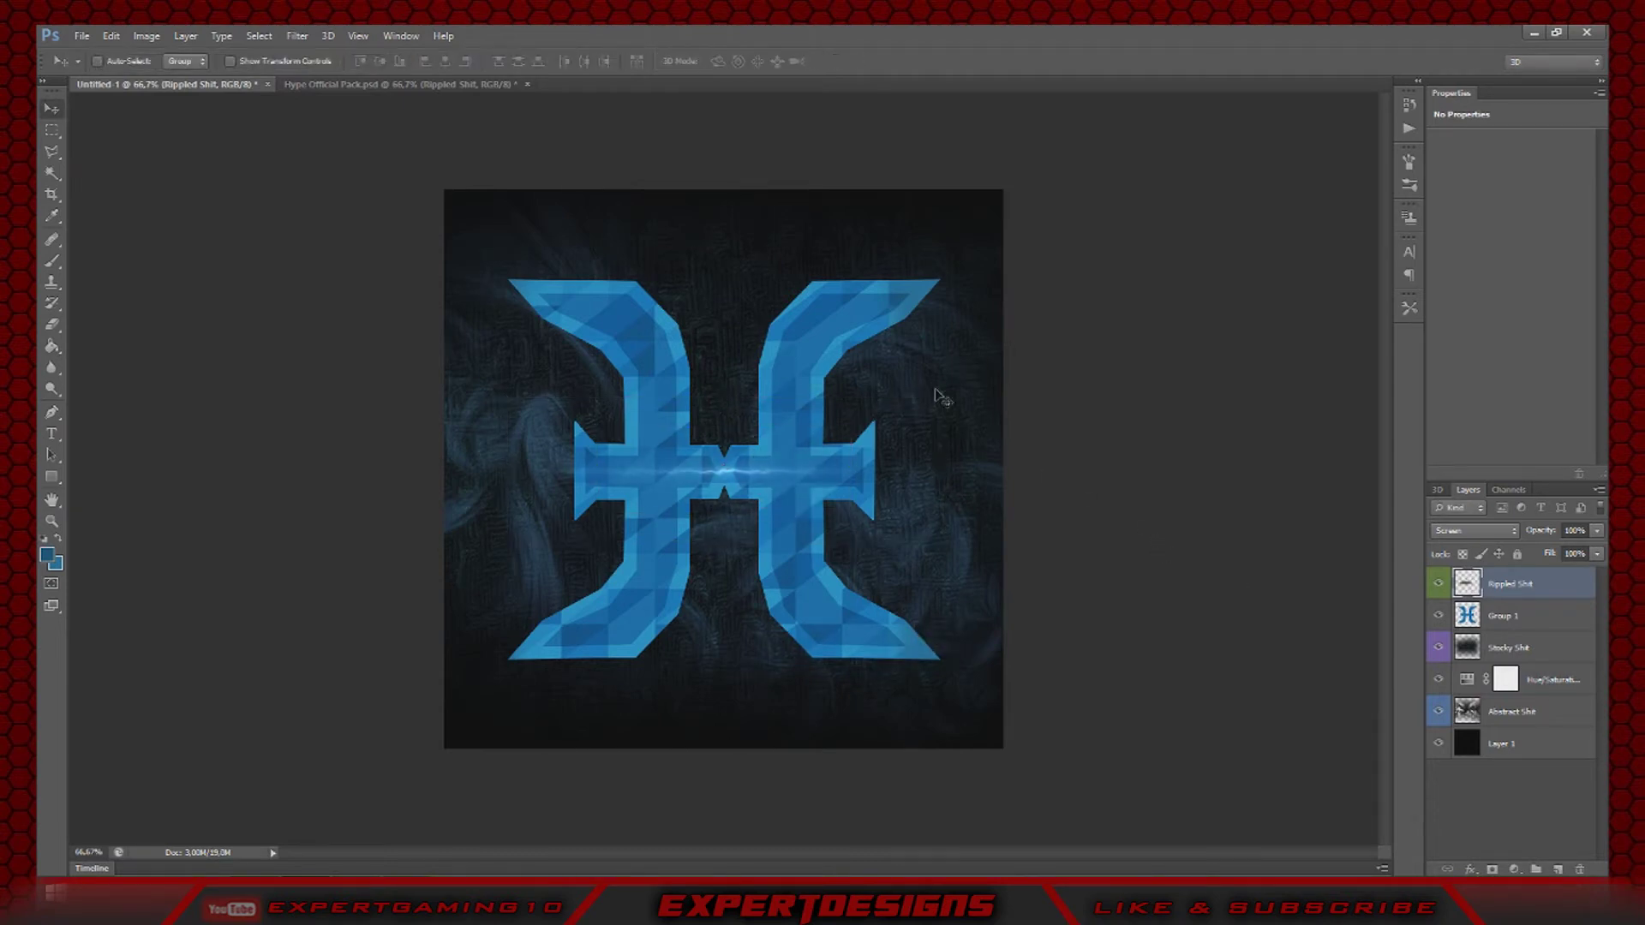
- Switch back to Hype Official Pack.psd and preview the layers in the HYPE Random group
left_click(440, 85)
left_click(1439, 760)
left_click(1471, 655)
left_click(1471, 693)
left_click(1439, 713)
left_click(1439, 713)
left_click(1438, 734)
left_click(1438, 734)
left_click(1438, 777)
left_click(1438, 777)
left_click(1438, 799)
left_click(1438, 798)
left_click(1439, 841)
left_click(1439, 840)
- Bring the Smashing layer from the pack into the logo document and position it over the H
left_click(1439, 823)
left_click(1533, 820)
left_click_drag(1039, 347, 763, 394)
left_click_drag(763, 394, 776, 492)
- Enlarge the Smashing fragments to cover the whole canvas and adjust the layer's blend mode
key("ctrl+t")
left_click_drag(911, 306, 1095, 157)
key("Return")
left_click(1474, 530)
left_click(1430, 294)
- Find the Chain2 layer among the renders in Hype Official Pack.psd and bring it into the logo document
left_click(324, 85)
left_click(1439, 820)
left_click(1471, 692)
left_click(1471, 712)
scroll(1439, 766, "down", 5)
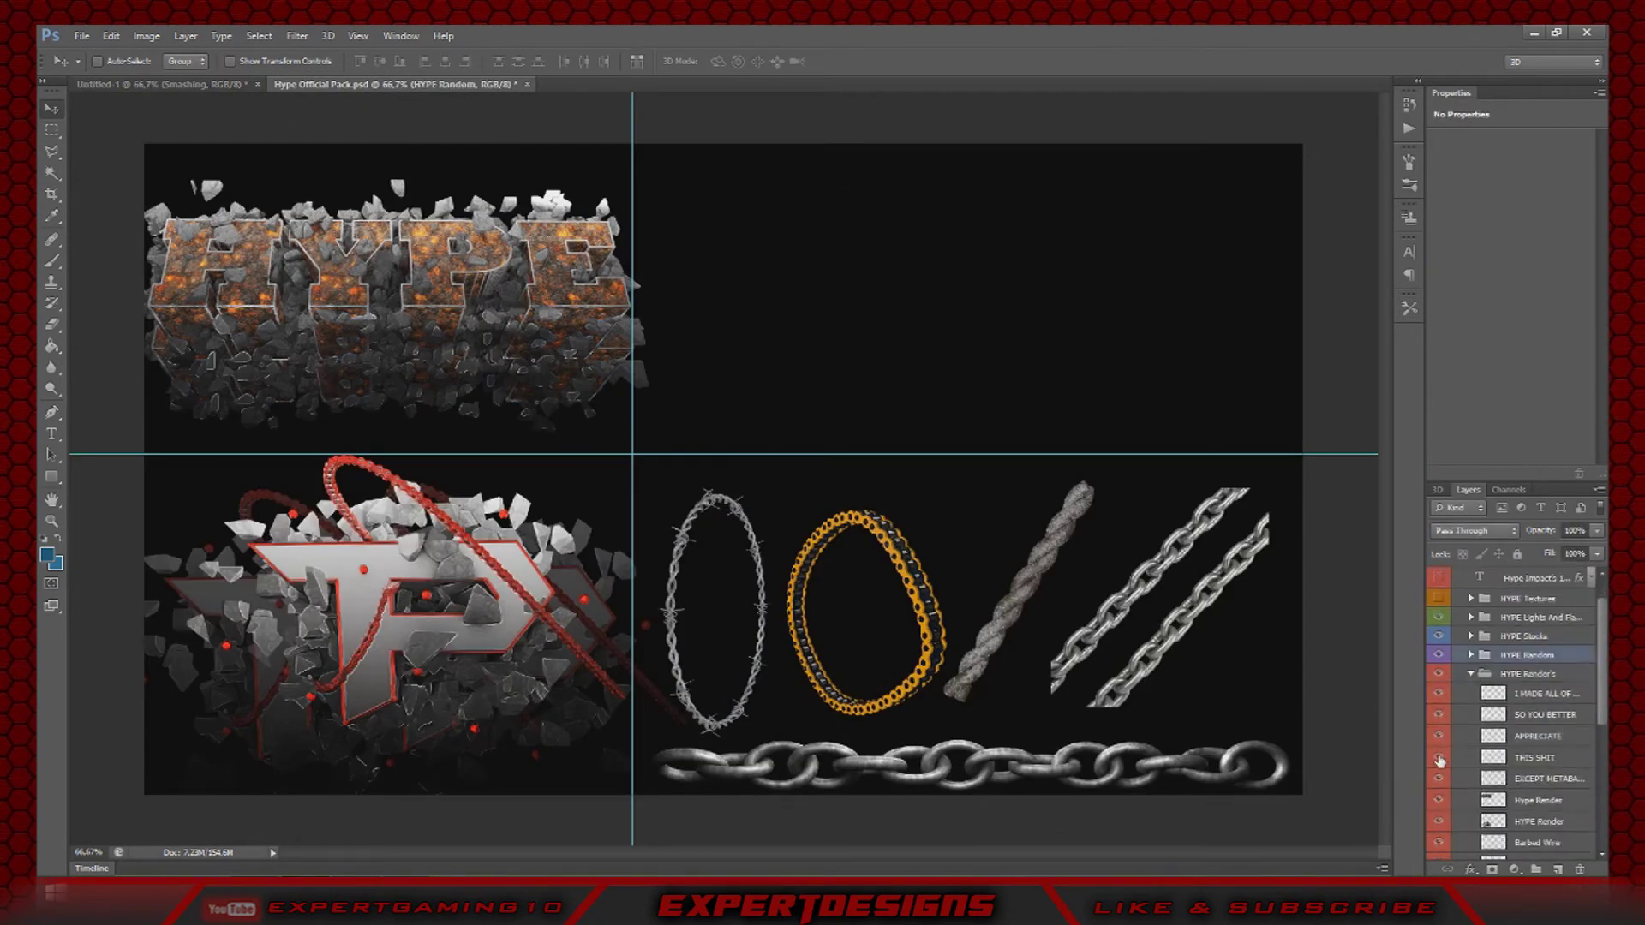
scroll(1440, 783, "up", 2)
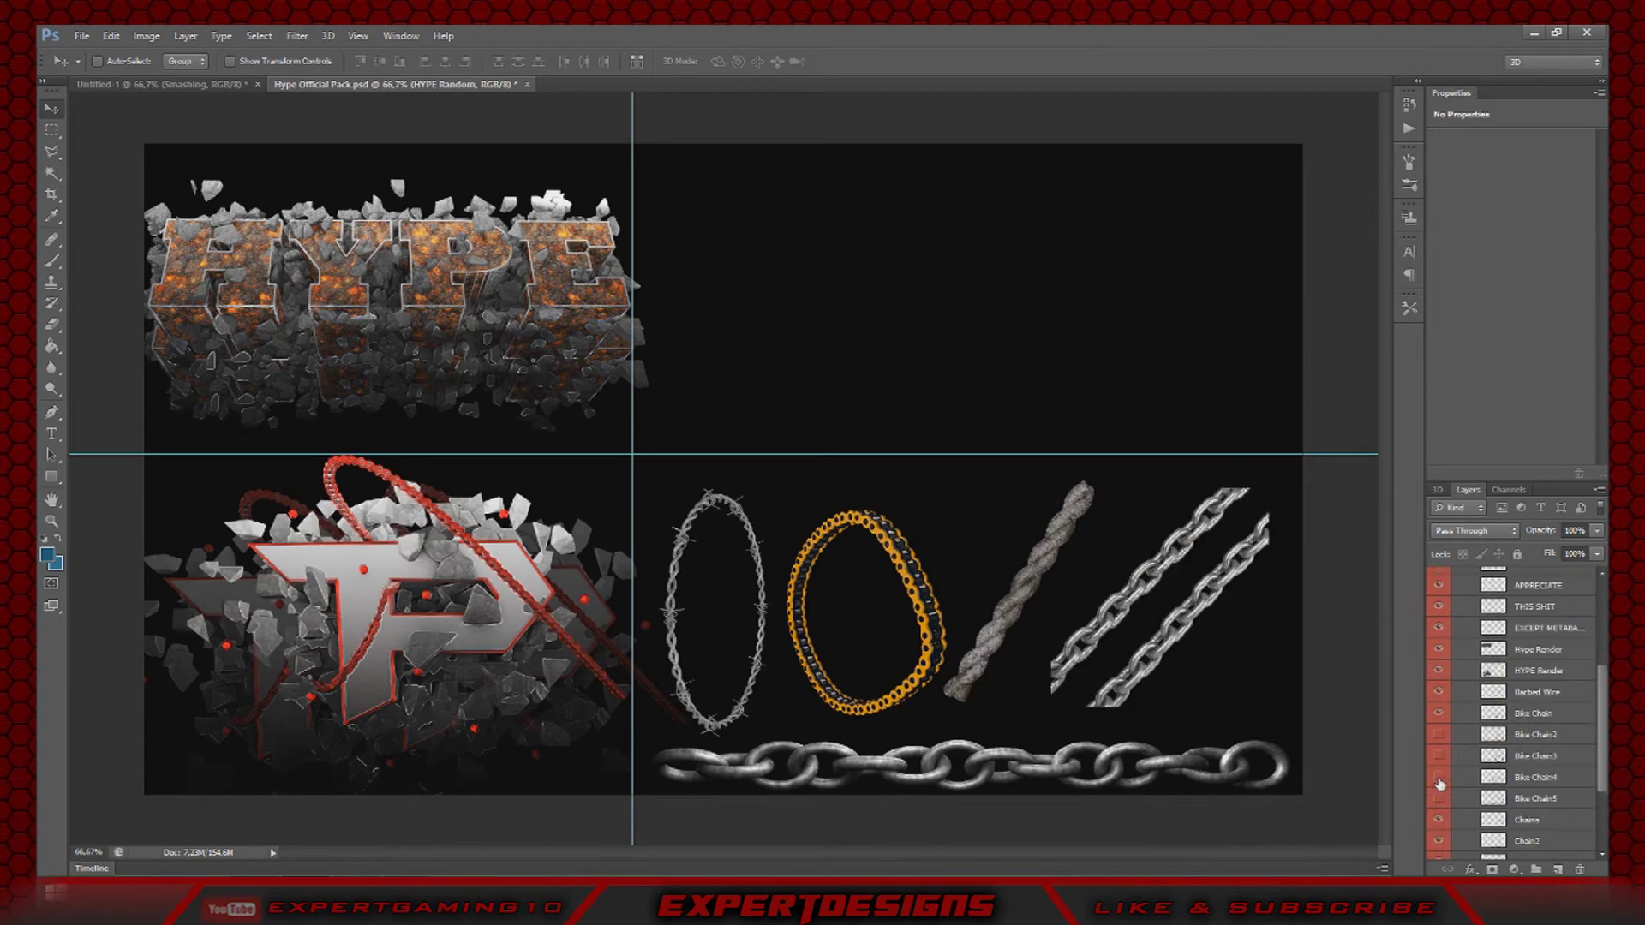
left_click(1440, 841)
left_click(1440, 843)
left_click(1521, 844)
left_click_drag(986, 765, 665, 465)
- Rotate the chain to a steep diagonal and position it across the left half of the H
key("ctrl+t")
left_click_drag(725, 253, 366, 267)
left_click(51, 109)
key("Return")
mouse_move(656, 454)
left_mouse_down()
mouse_move(606, 471)
mouse_move(628, 428)
mouse_move(615, 446)
left_mouse_up()
- Erase the chain where it crosses the H's upper left arm so it appears to run behind the logo
key("e")
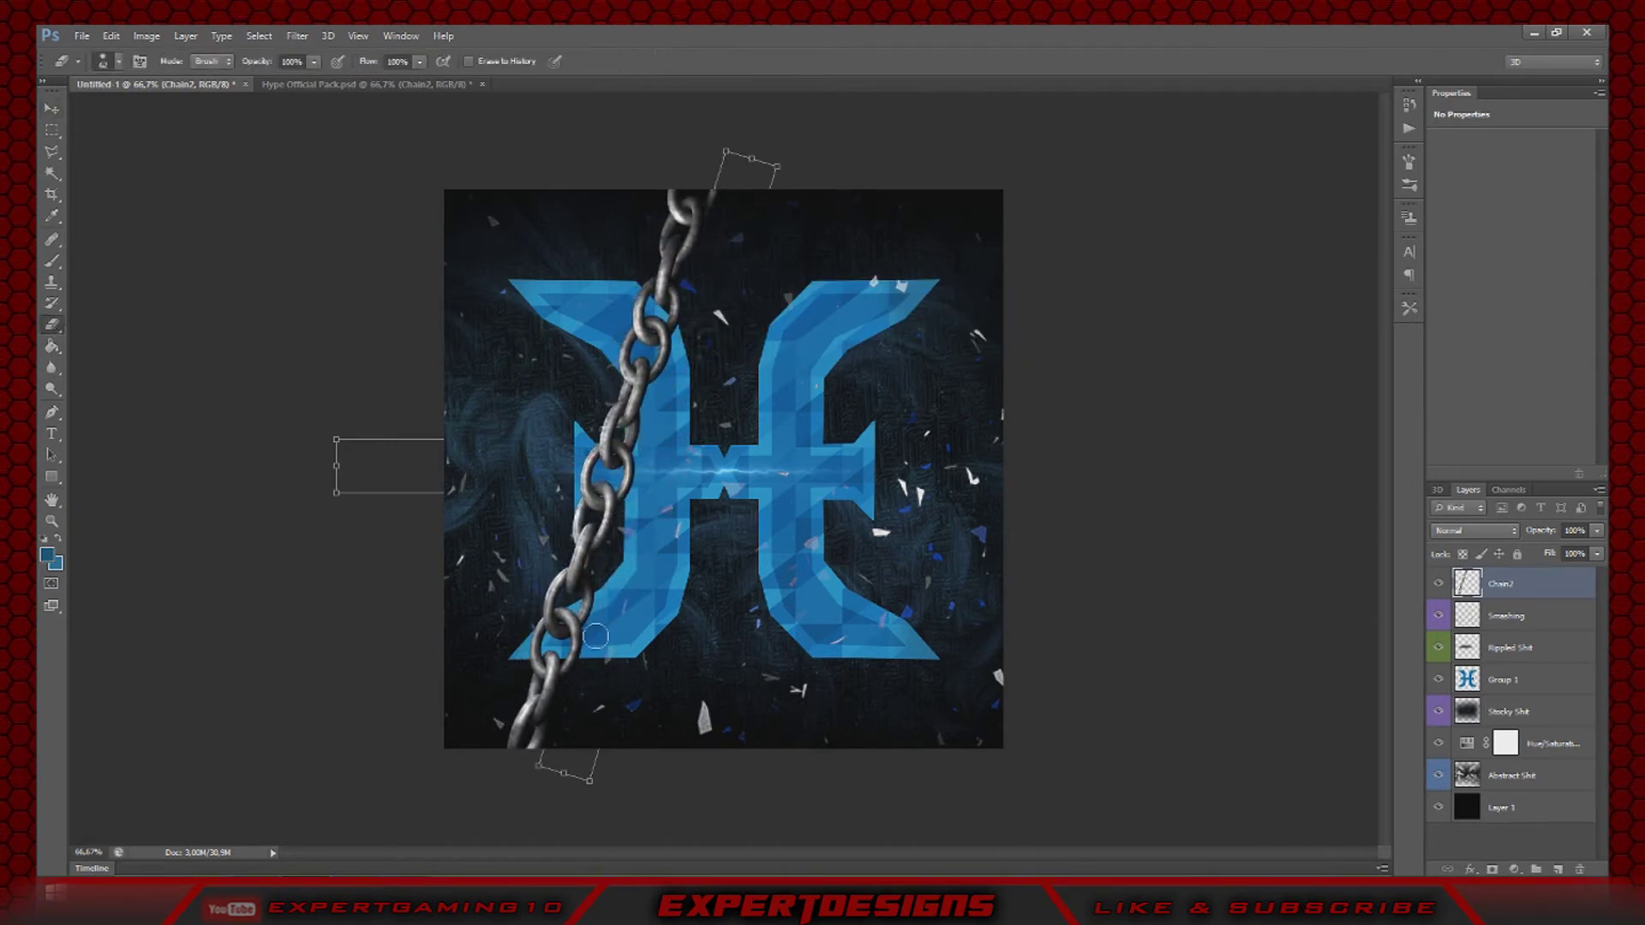
left_click_drag(644, 371, 664, 340)
key("ctrl+plus")
key("ctrl+plus")
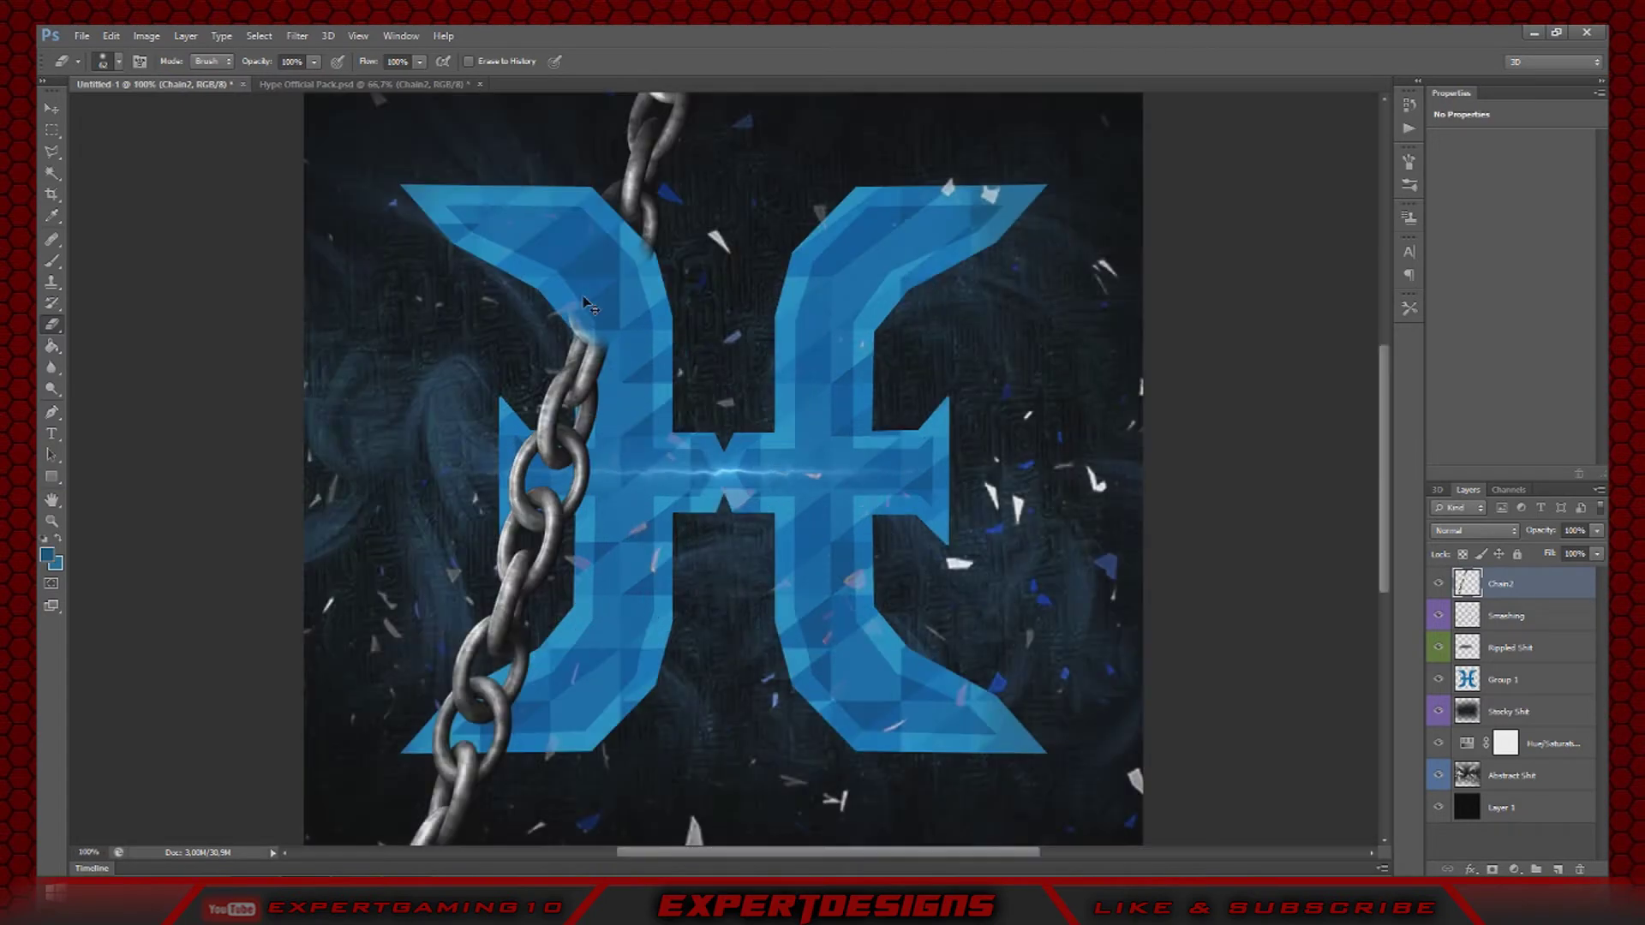
scroll(386, 223, "up", 4)
left_click(118, 61)
left_click(450, 350)
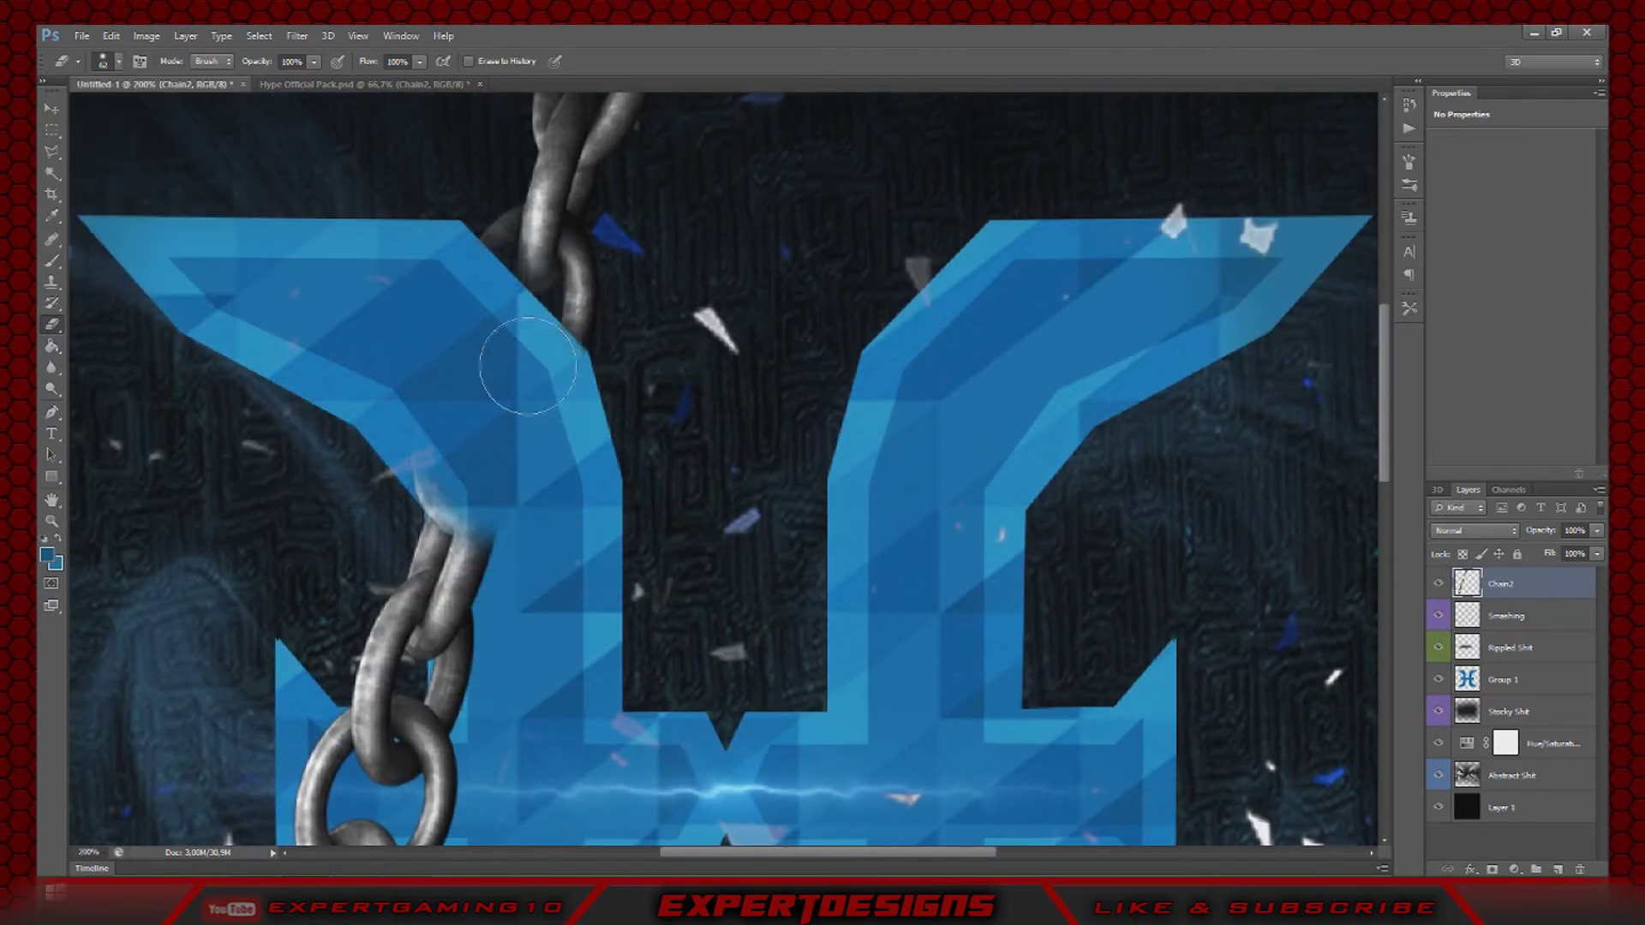
left_click_drag(516, 552, 451, 572)
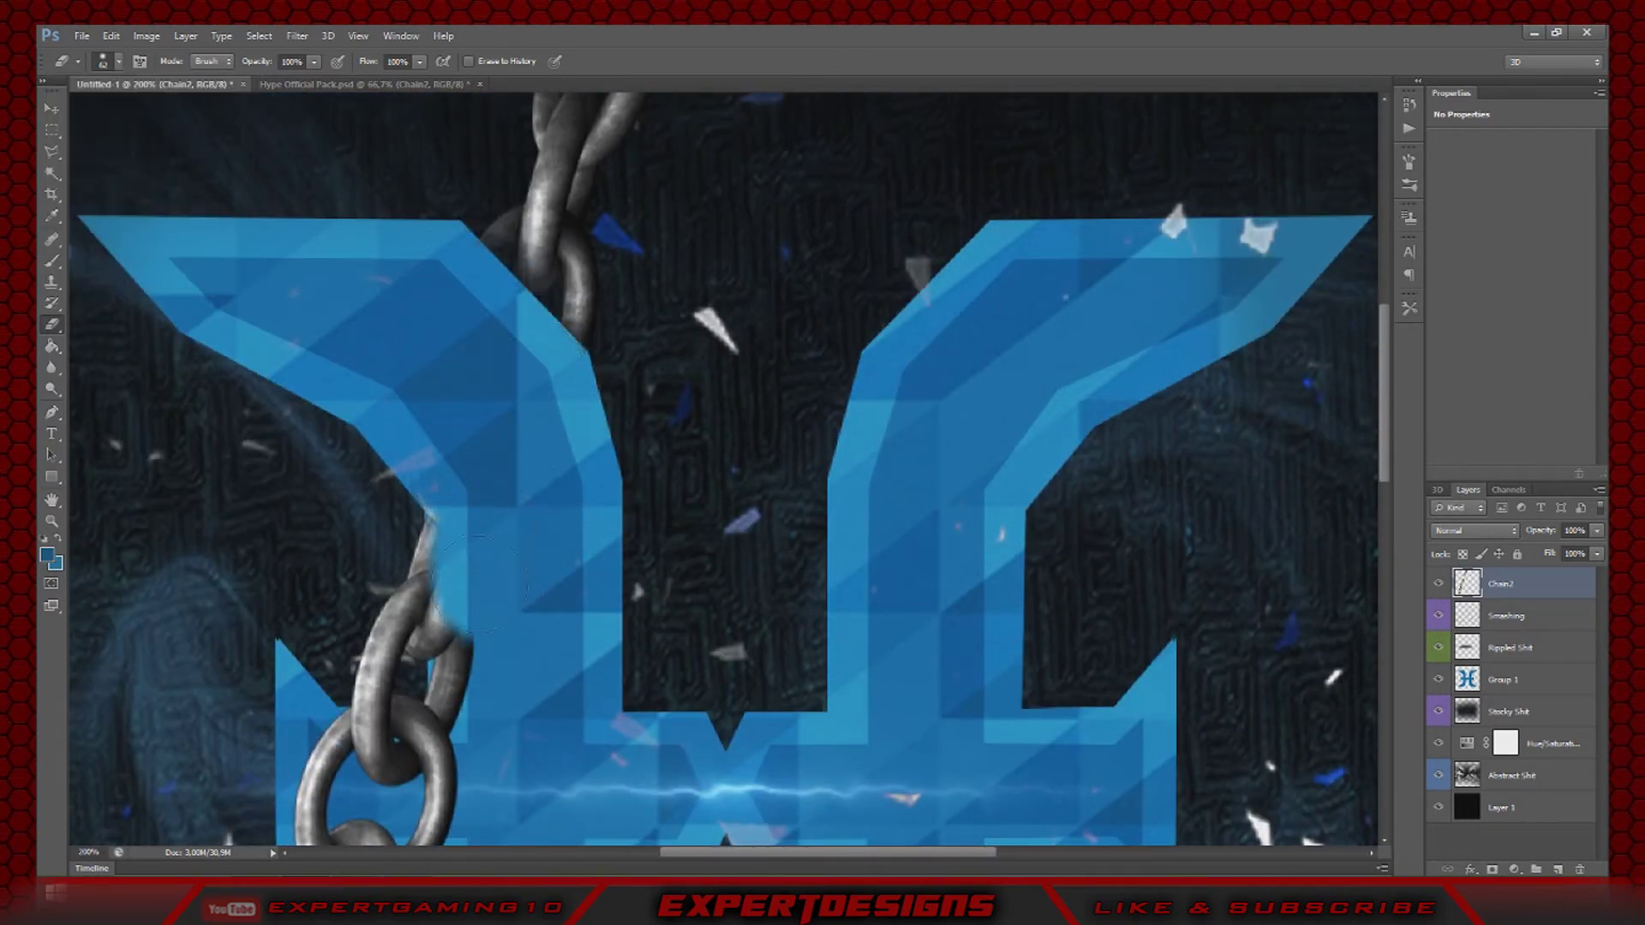
left_click(118, 62)
left_click_drag(177, 154, 178, 153)
key("Return")
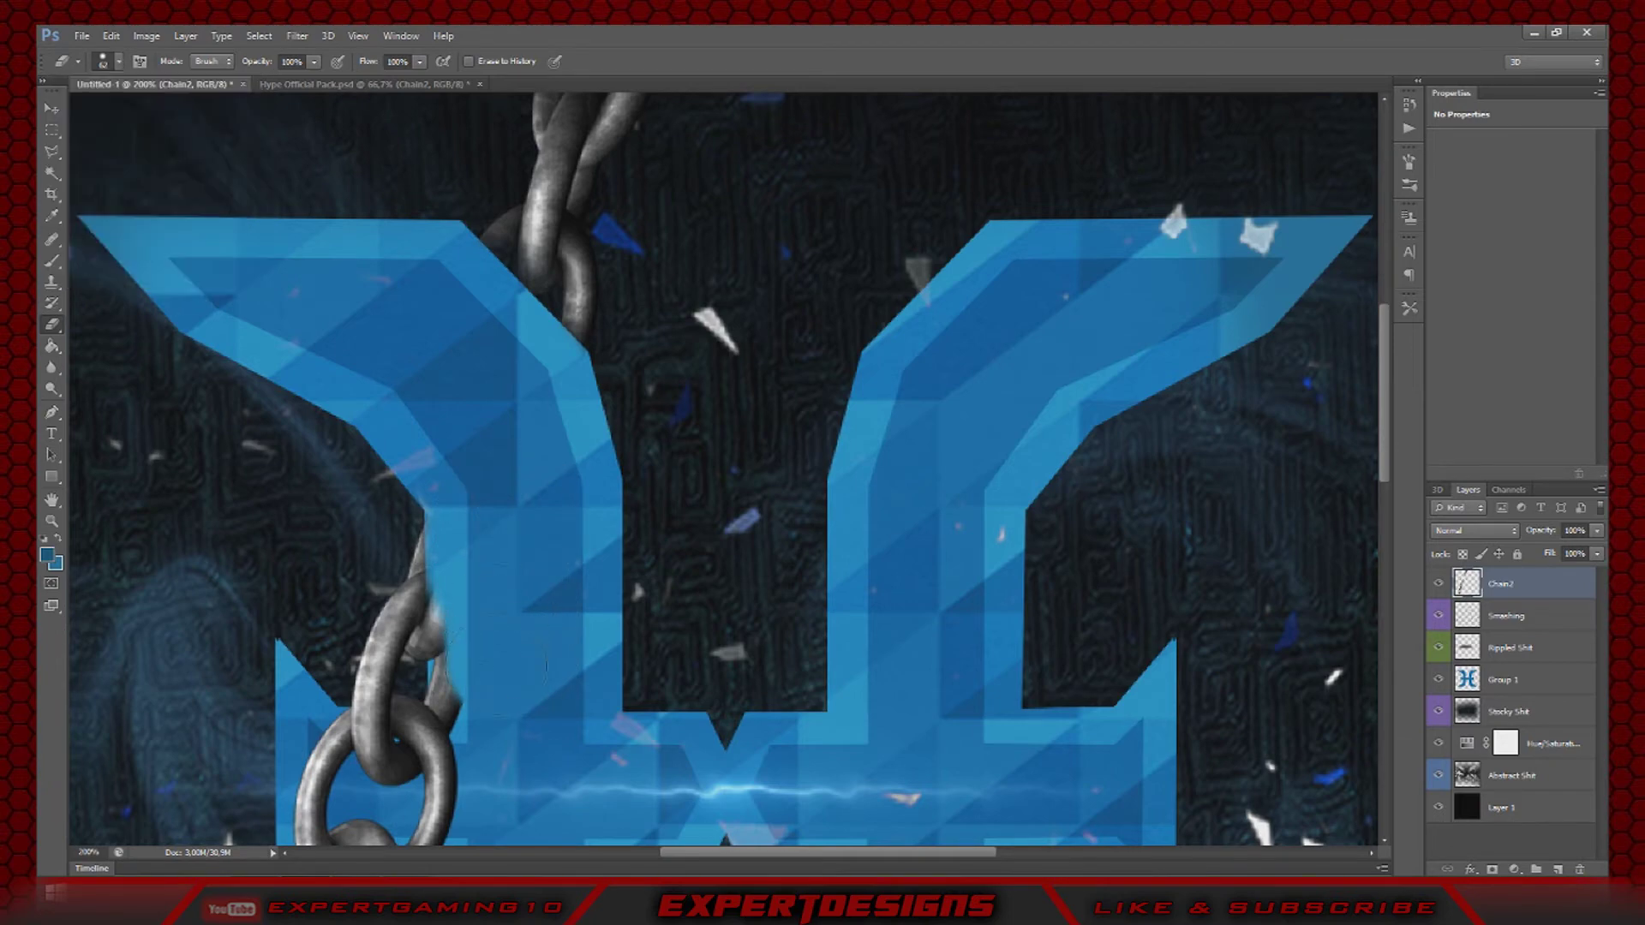
- Erase the chain where it overlaps the H's lower left foot, refining the edge with a 26 px eraser
scroll(523, 502, "down", 4)
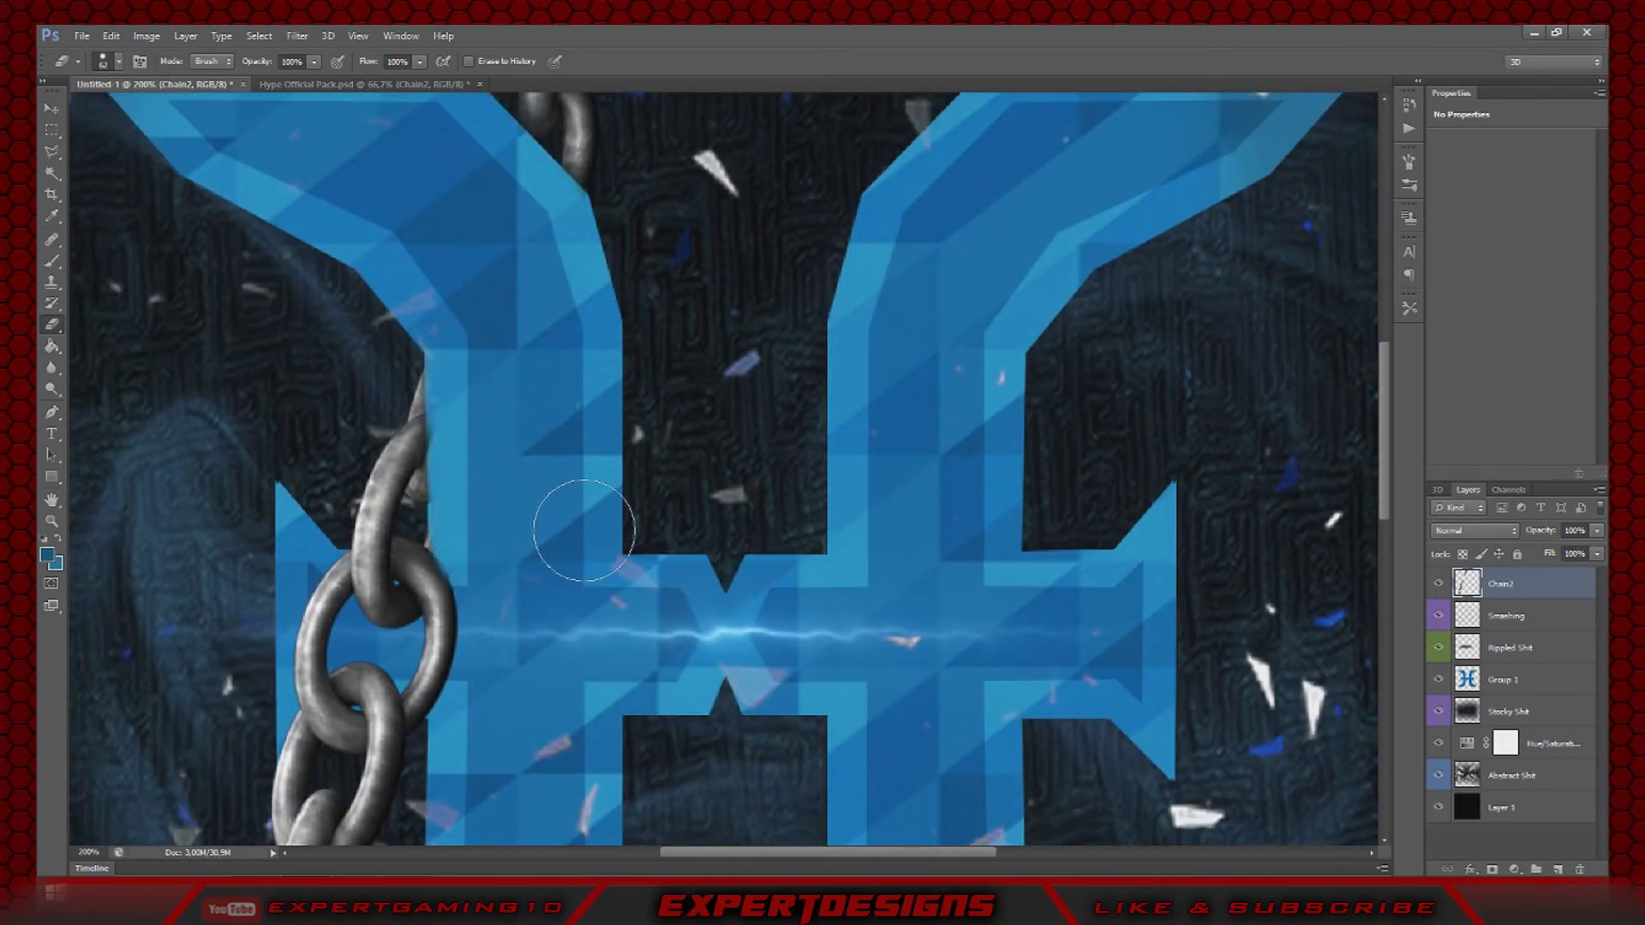
scroll(583, 531, "down", 10)
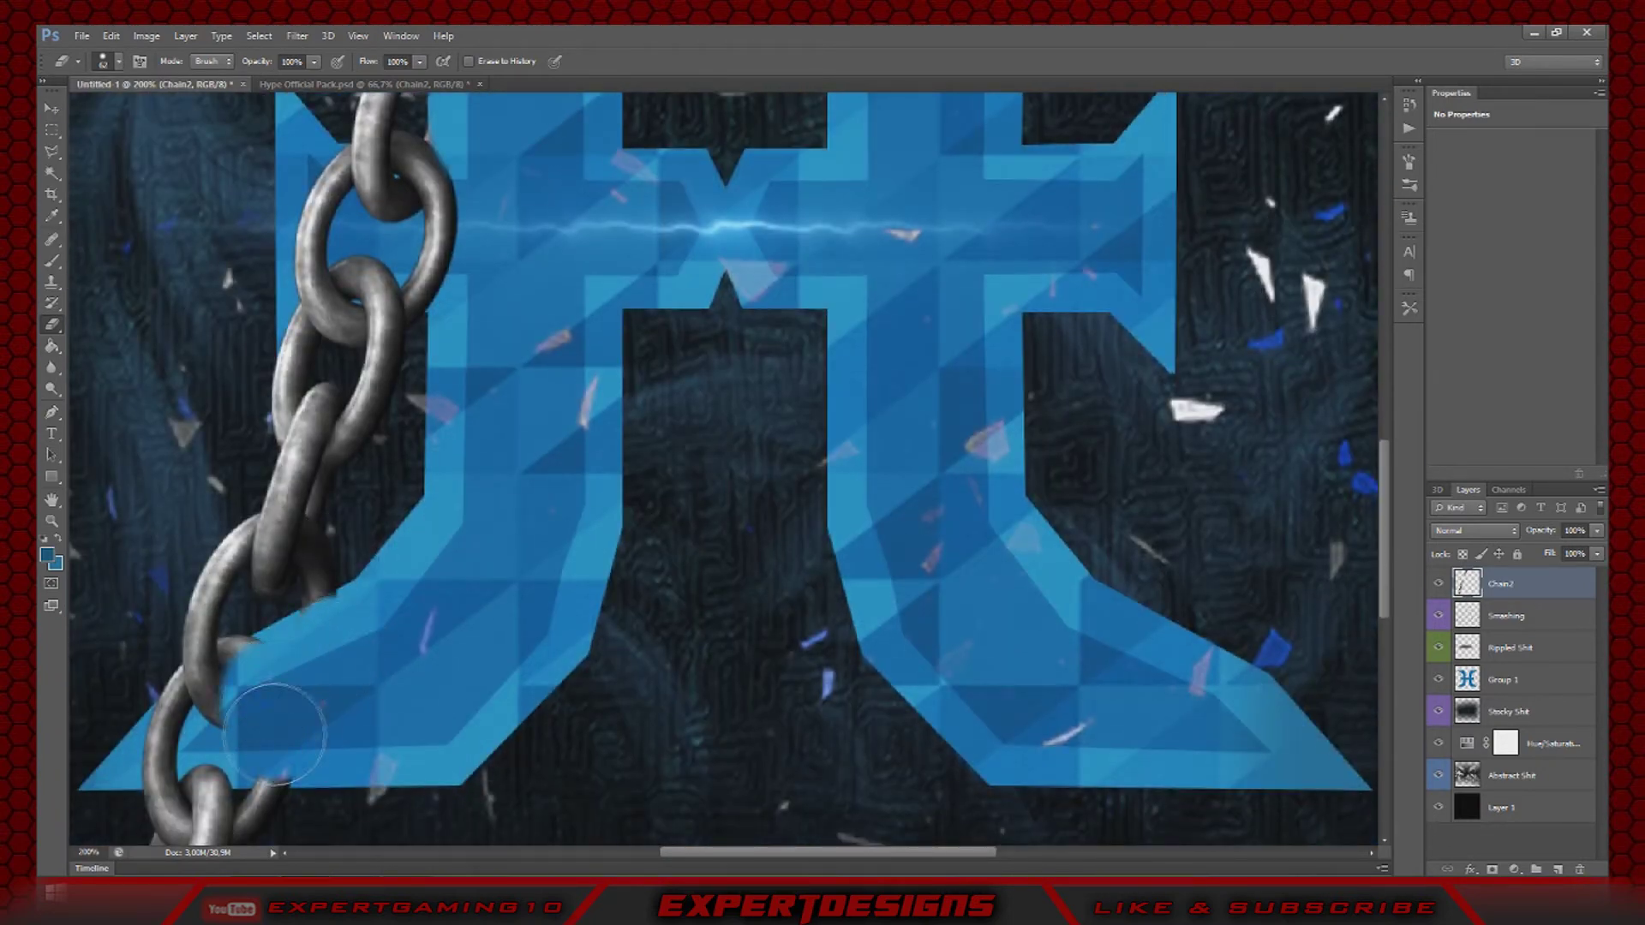
left_click_drag(266, 735, 268, 692)
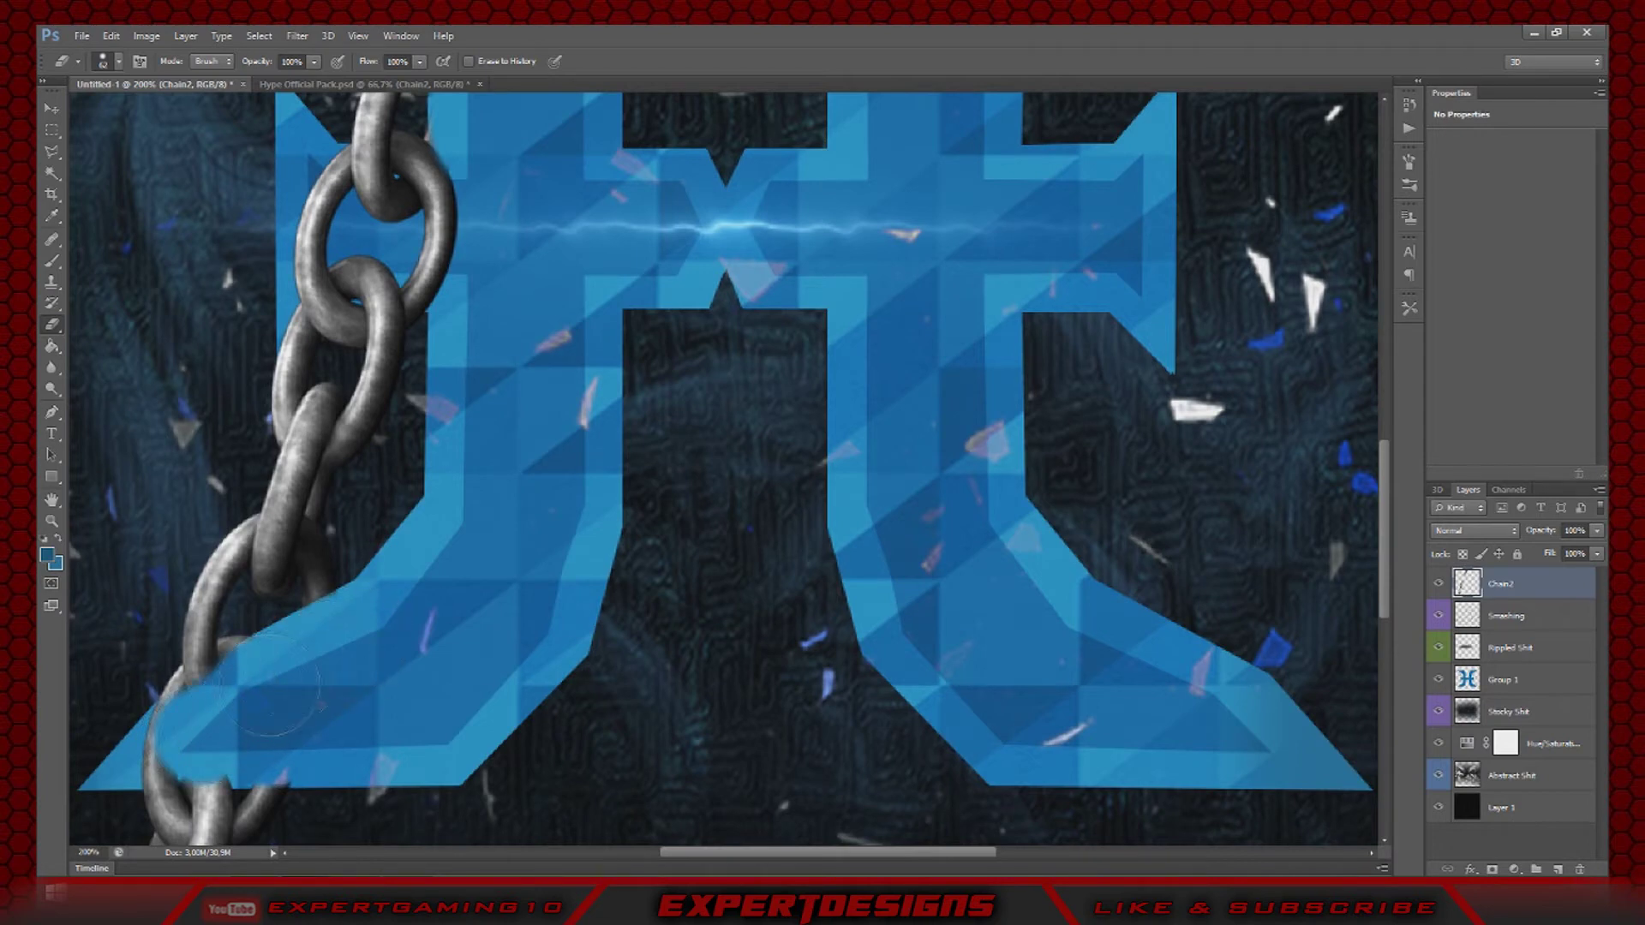
left_click(119, 63)
type("26")
key("Return")
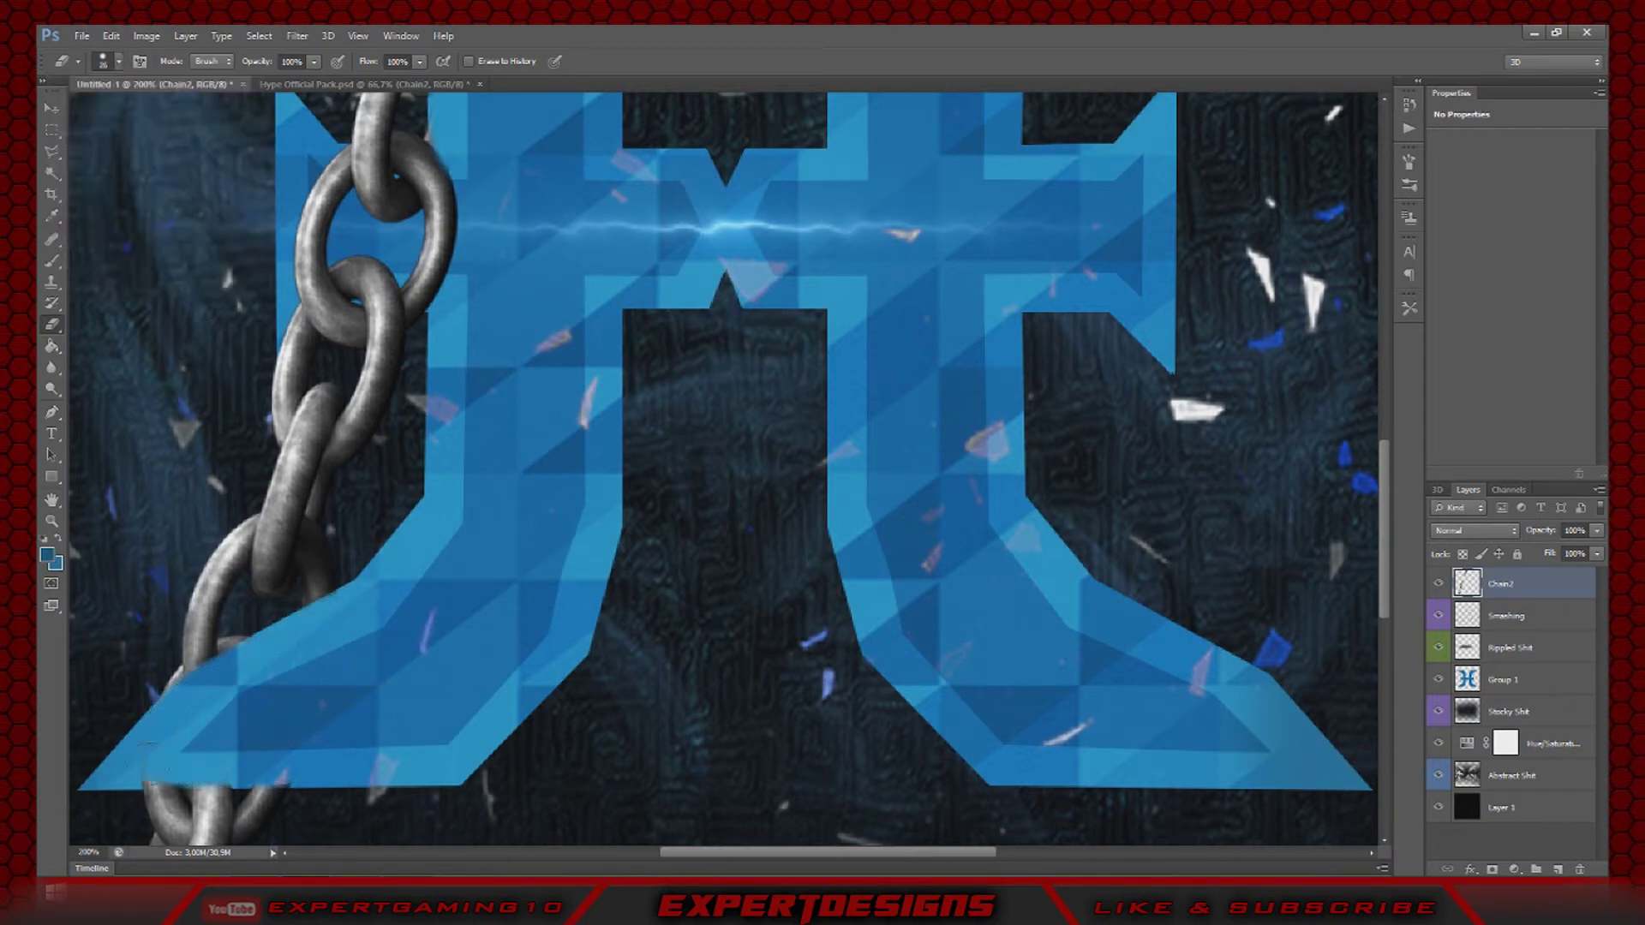
scroll(142, 772, "up", 20)
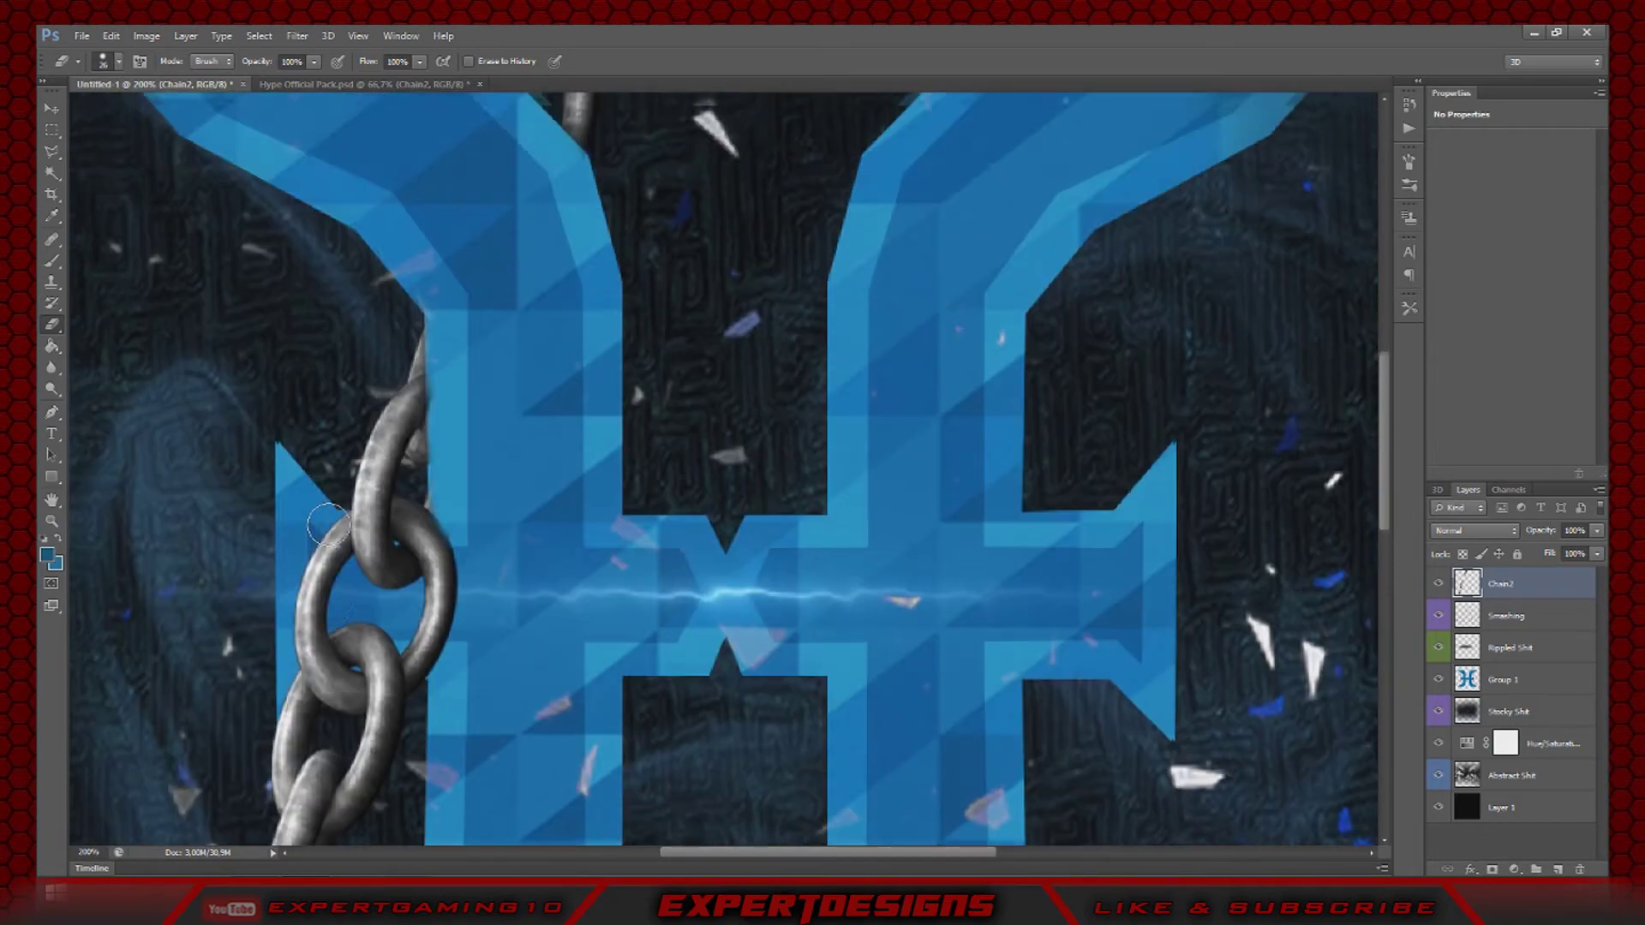
- Try several blend modes such as Lighten and Dissolve on the Chain2 layer, ending on Normal
key("ctrl+minus")
key("ctrl+minus")
key("v")
left_click(1475, 532)
left_click(1440, 309)
left_click(1475, 531)
left_click(1440, 240)
left_click(1475, 531)
left_click(1450, 226)
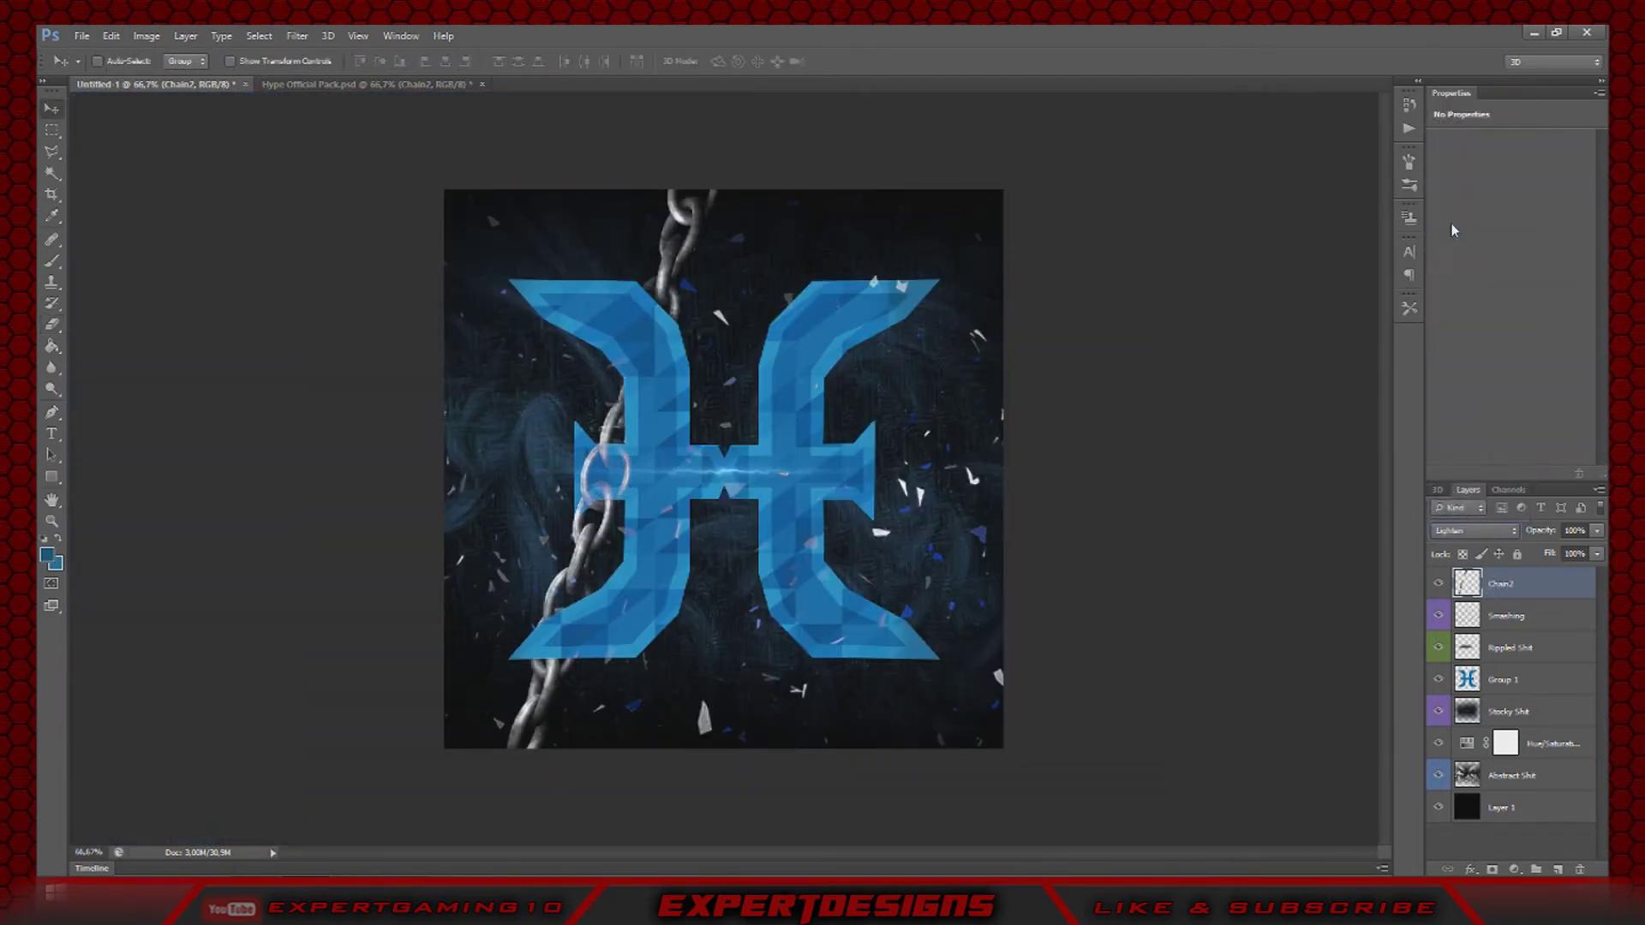
left_click(1470, 531)
left_click(1459, 162)
left_click(1467, 531)
left_click(1458, 174)
left_click(1460, 531)
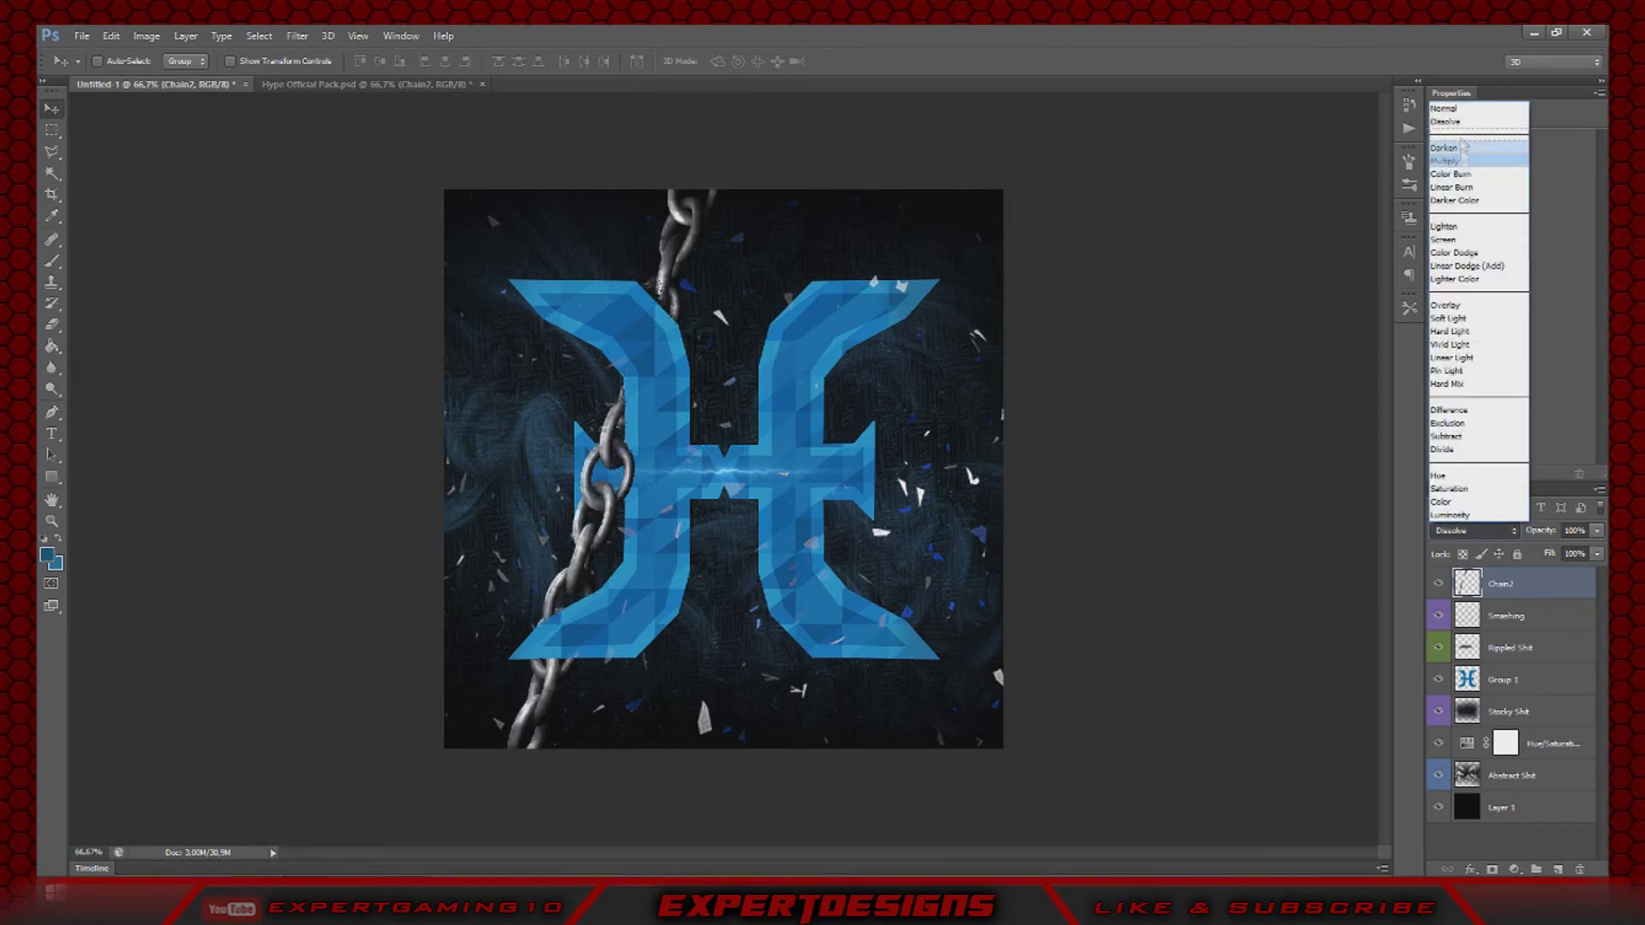
left_click(1443, 108)
- Lower the Chain2 layer's opacity and tint it blue with a clipped, colorized Hue/Saturation adjustment at saturation 56 and reduced lightness
mouse_move(1597, 531)
left_mouse_down()
mouse_move(1564, 563)
mouse_move(1584, 554)
left_mouse_up()
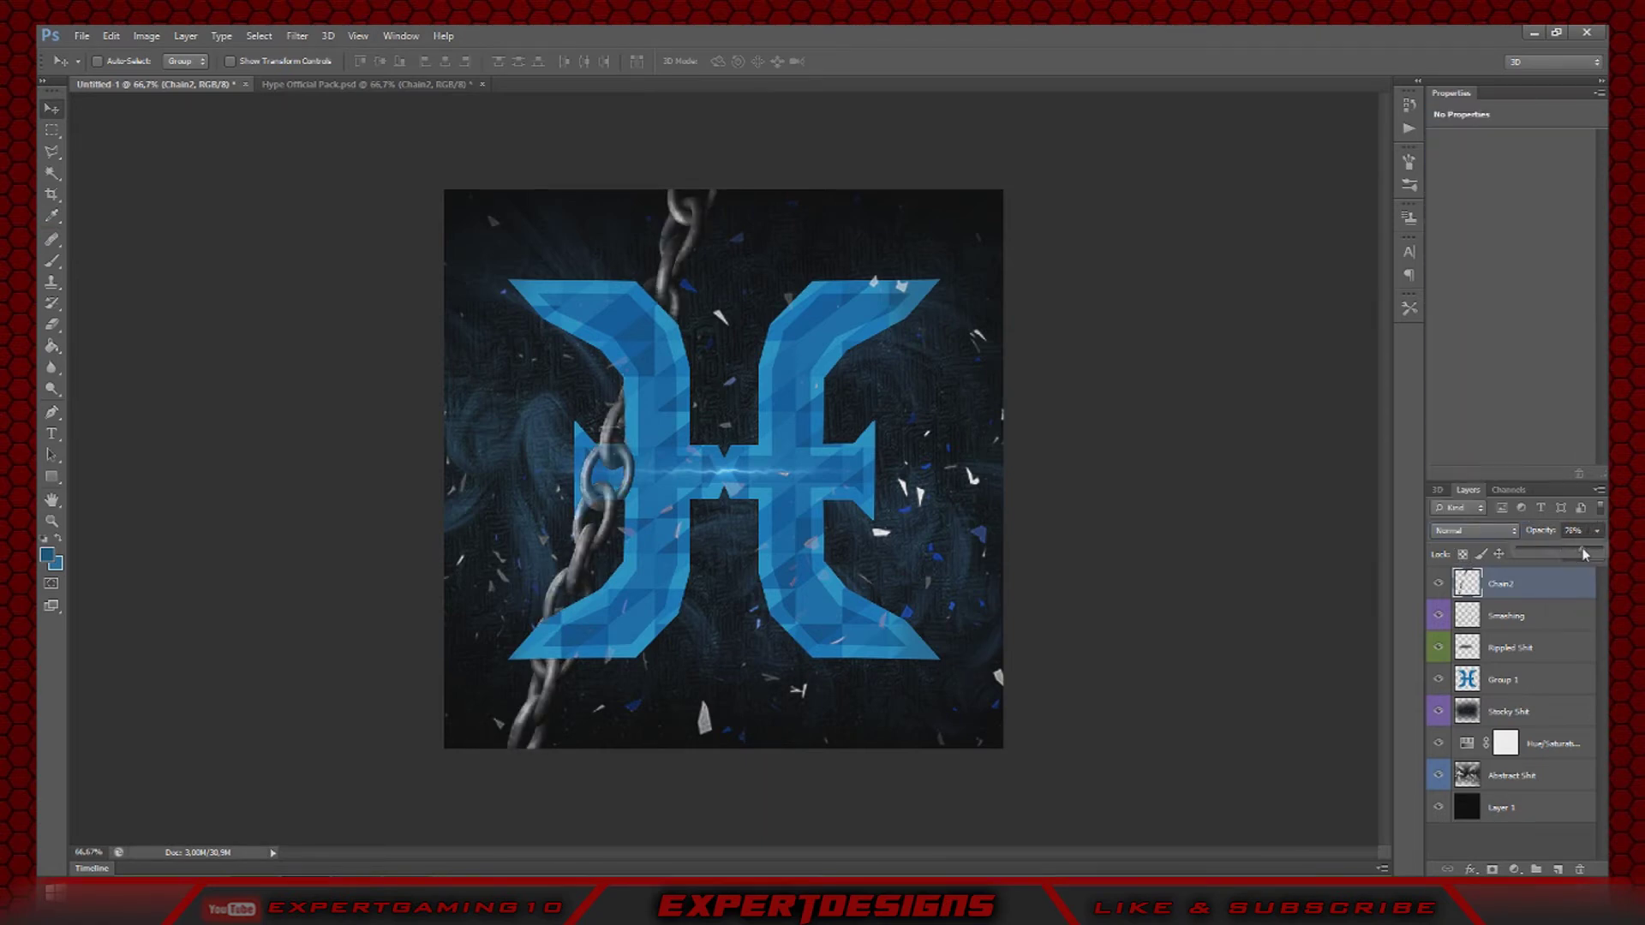
left_click(1514, 869)
left_click(1465, 672)
right_click(1543, 584)
left_click(1397, 455)
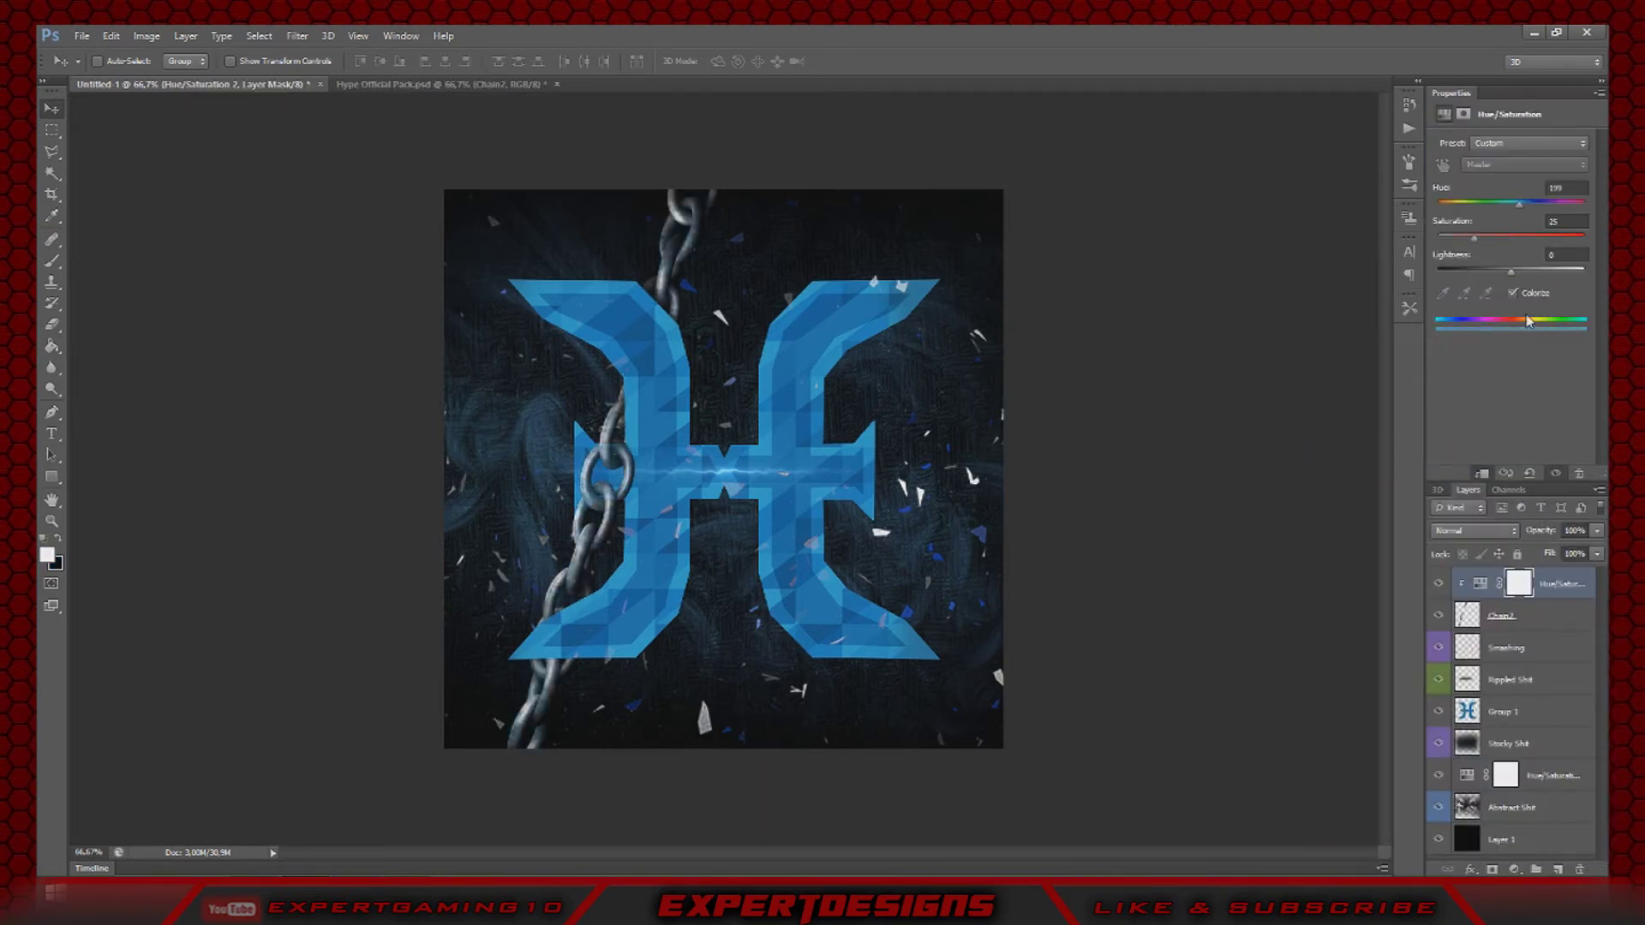
left_click(1519, 237)
left_click_drag(1511, 272, 1484, 273)
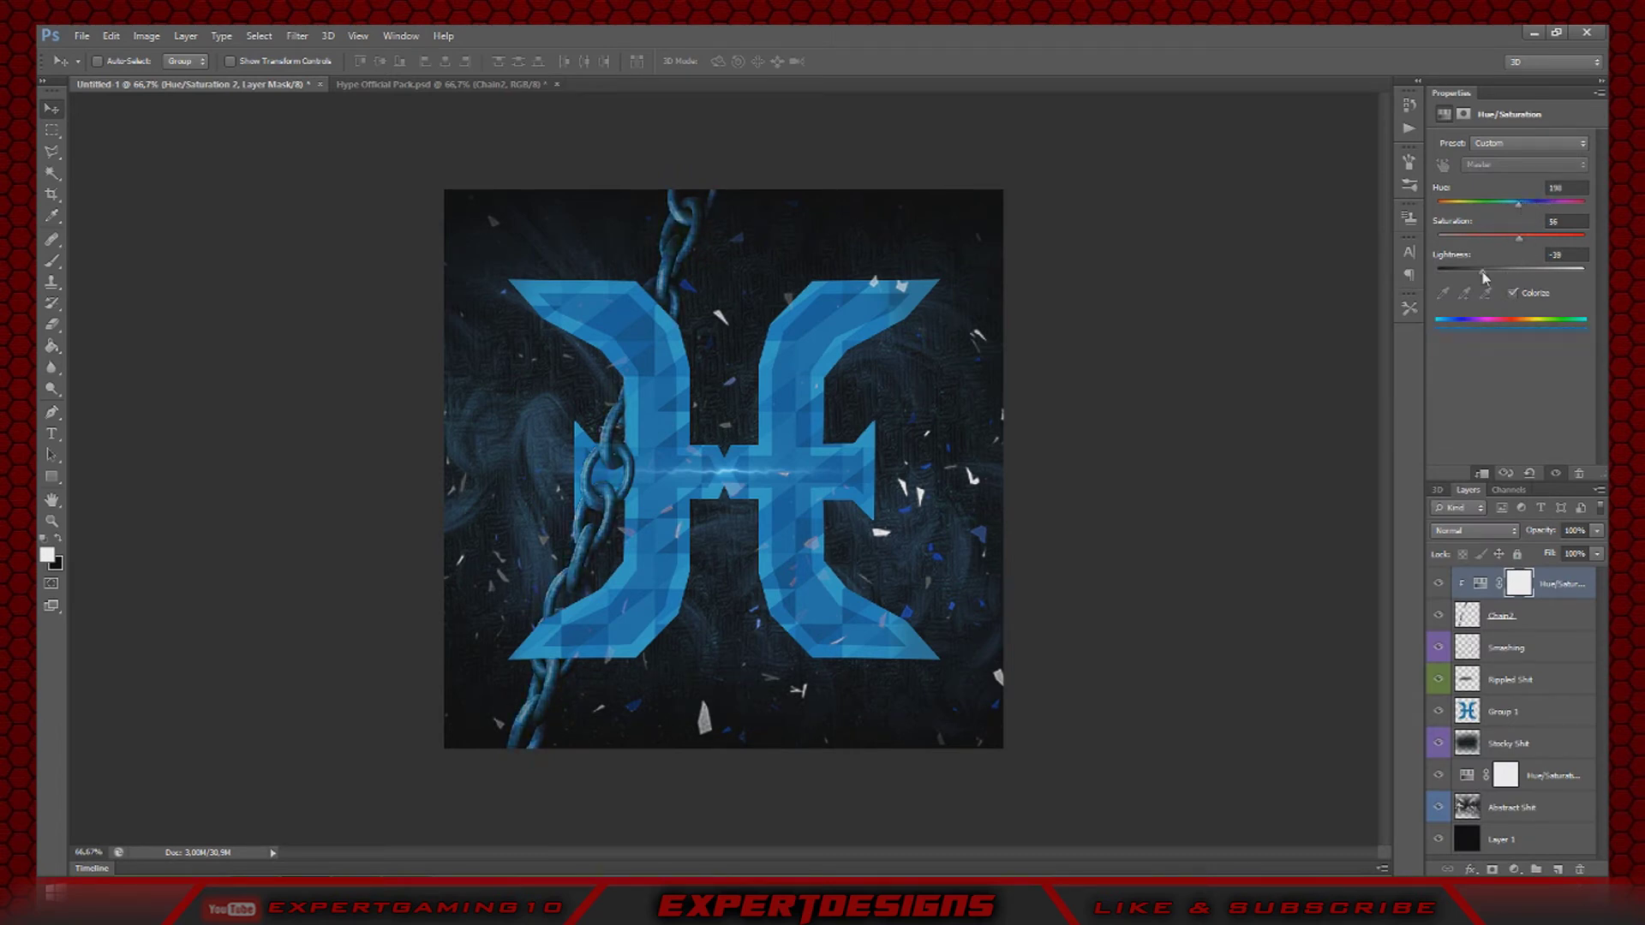
- Bring a second Chain2 from Hype Official Pack.psd into the logo document and release its clipping mask
left_click(1530, 617)
left_click(352, 84)
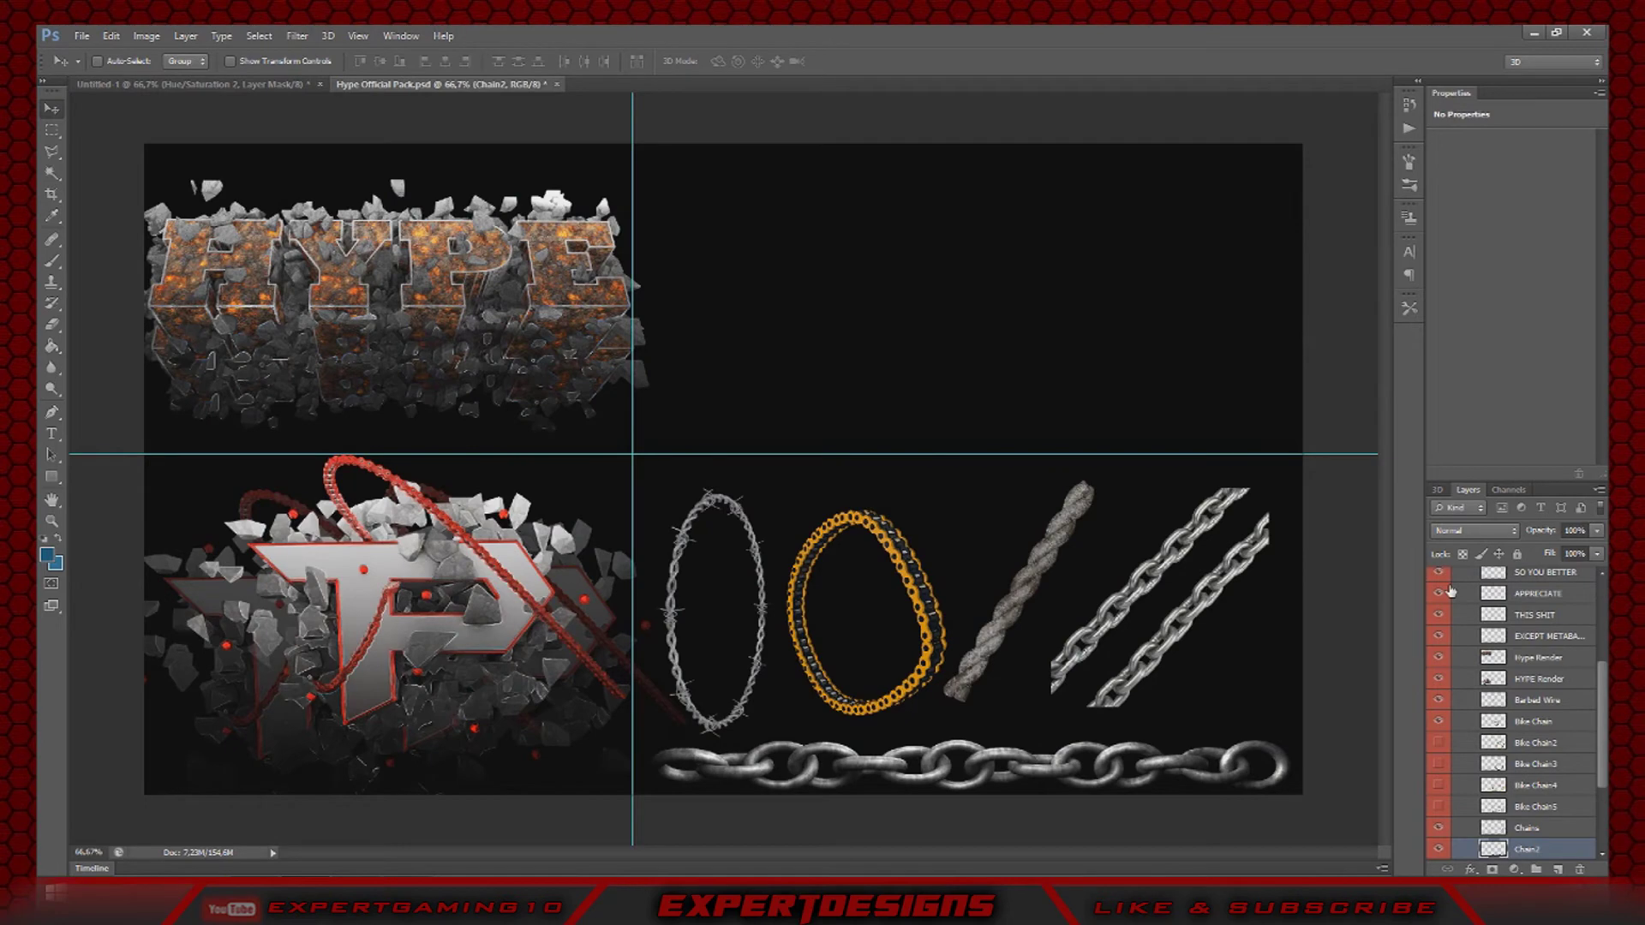
left_click_drag(685, 762, 383, 244)
right_click(1549, 598)
left_click(1405, 456)
- Scale, rotate and position the second chain diagonally from the upper left of the canvas to the lower right
left_click_drag(642, 352, 804, 471)
key("ctrl+t")
left_click_drag(403, 182, 830, 229)
key("v")
left_click(771, 348)
left_click_drag(761, 350, 668, 364)
key("ctrl+t")
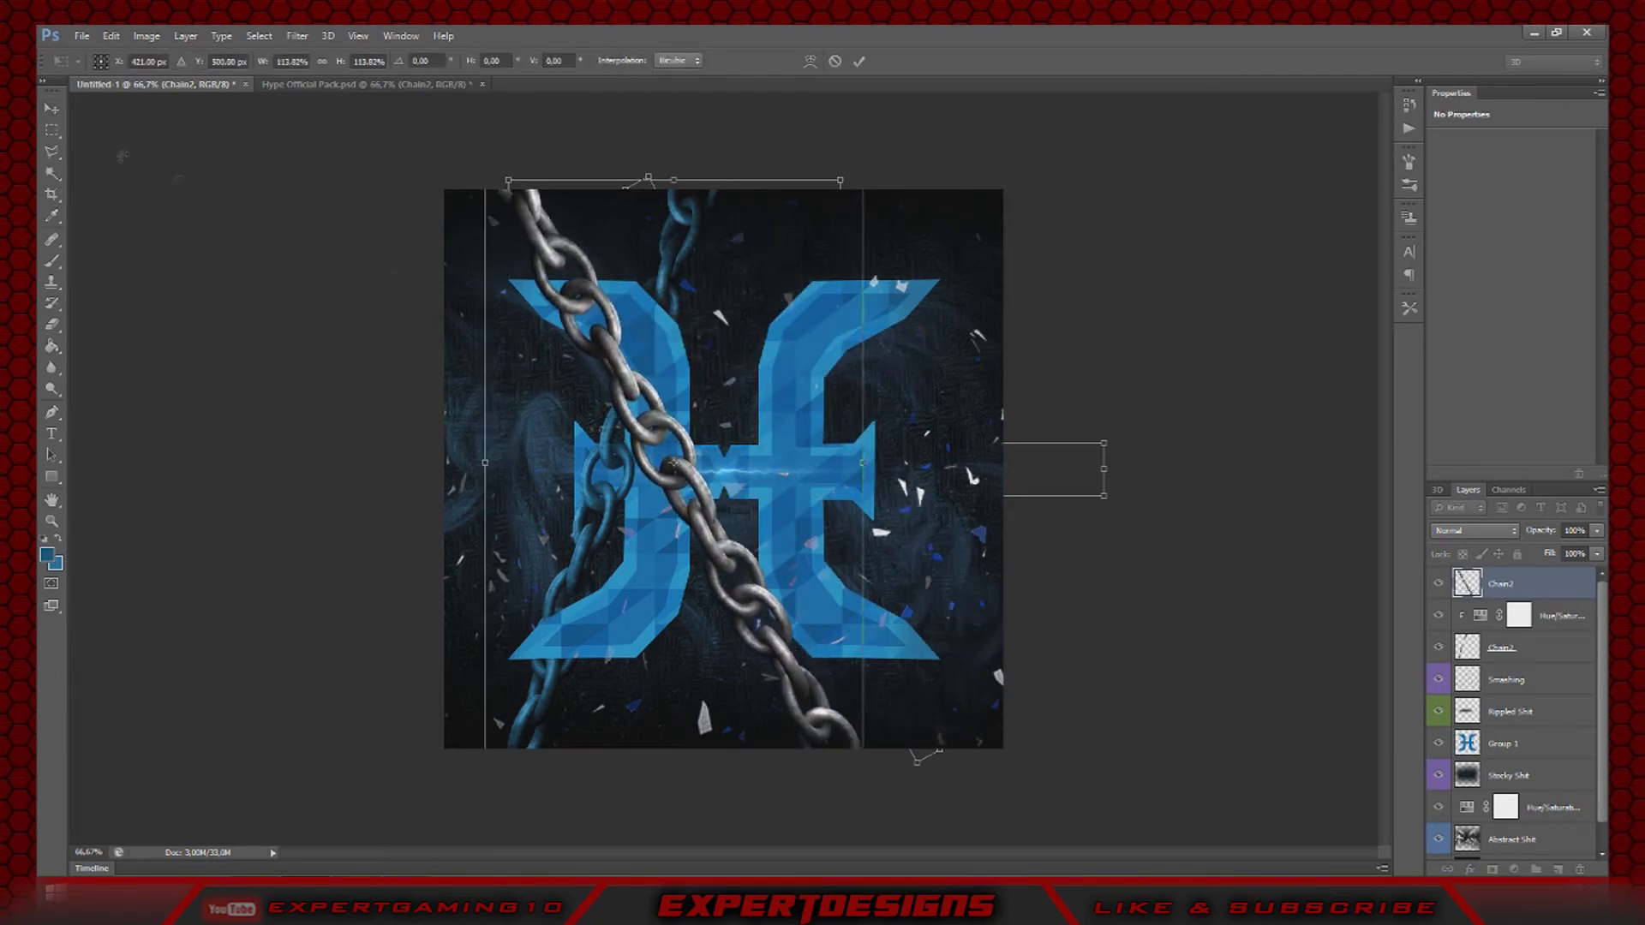
- Erase the second chain where it overlaps the H's crossbar and lower right leg
left_click(53, 324)
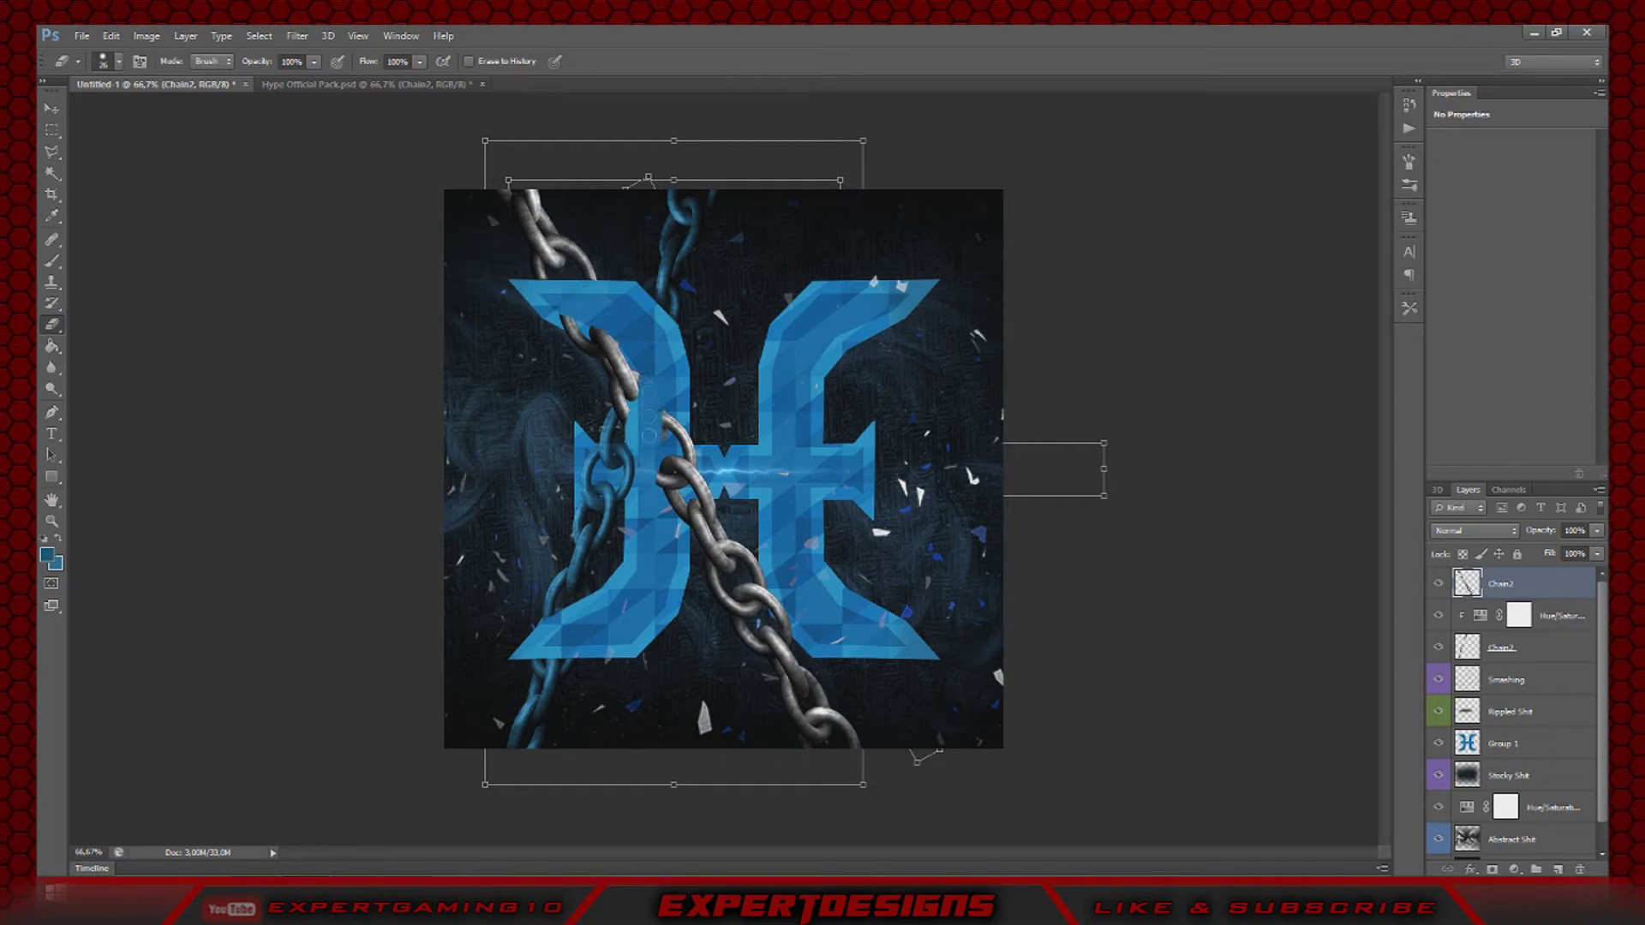
key("ctrl+plus")
key("ctrl+plus")
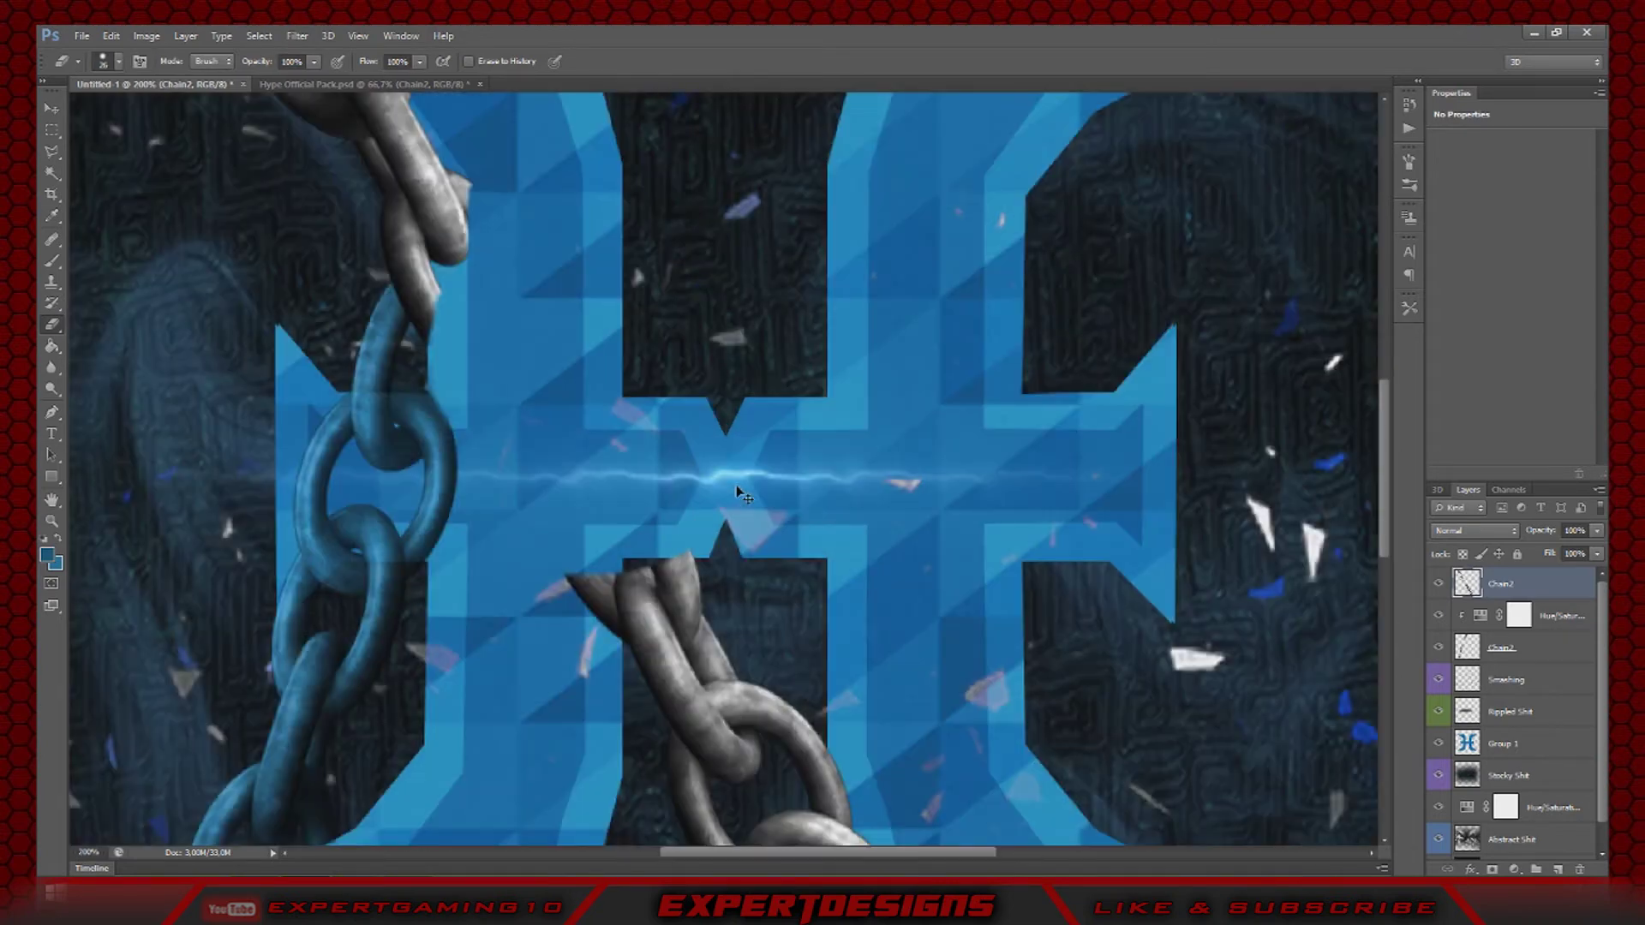
scroll(859, 470, "down", 5)
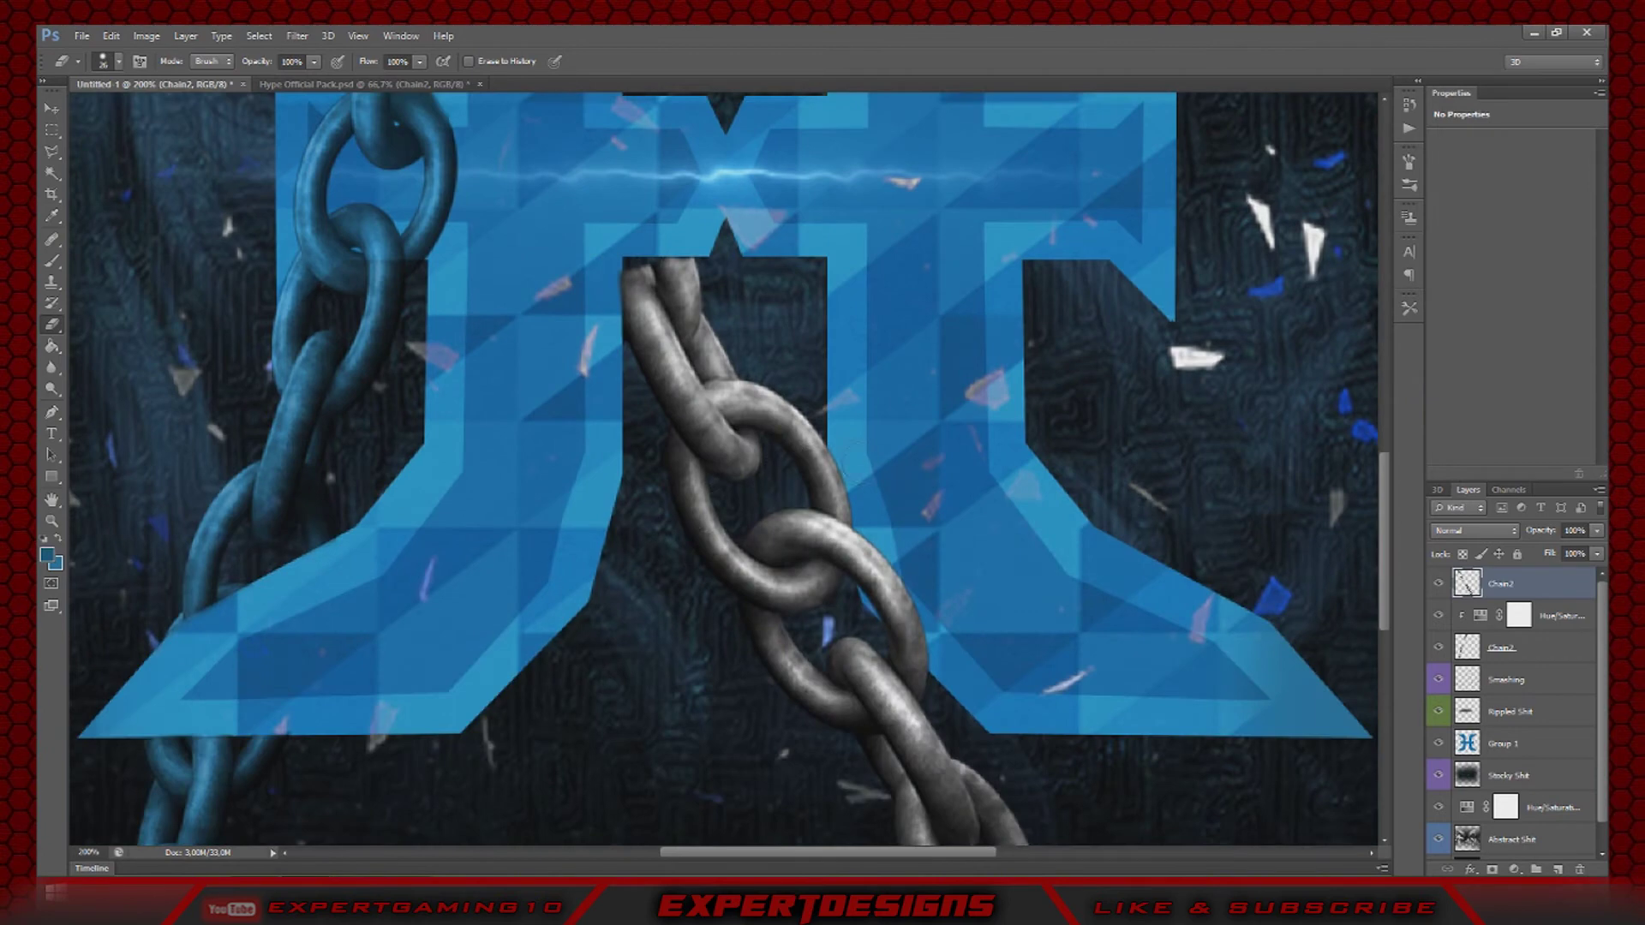
scroll(844, 437, "up", 7)
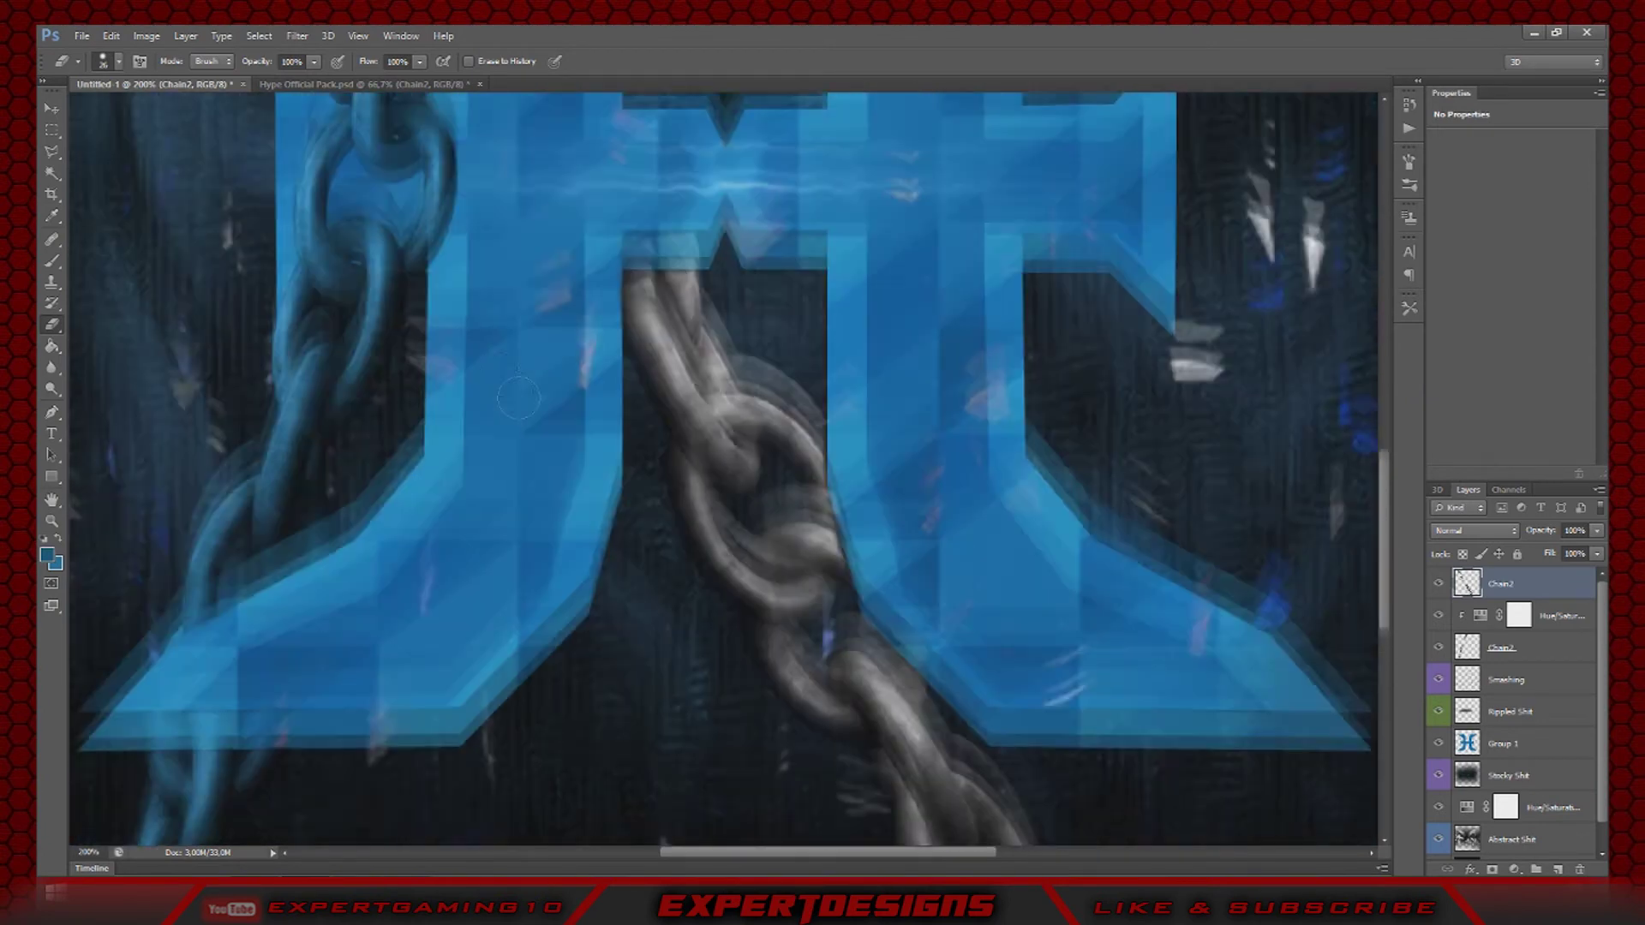
- Erase the second chain along the H's upper left arm and move its layer below the tinted Chain2 layer
left_click_drag(233, 145, 356, 219)
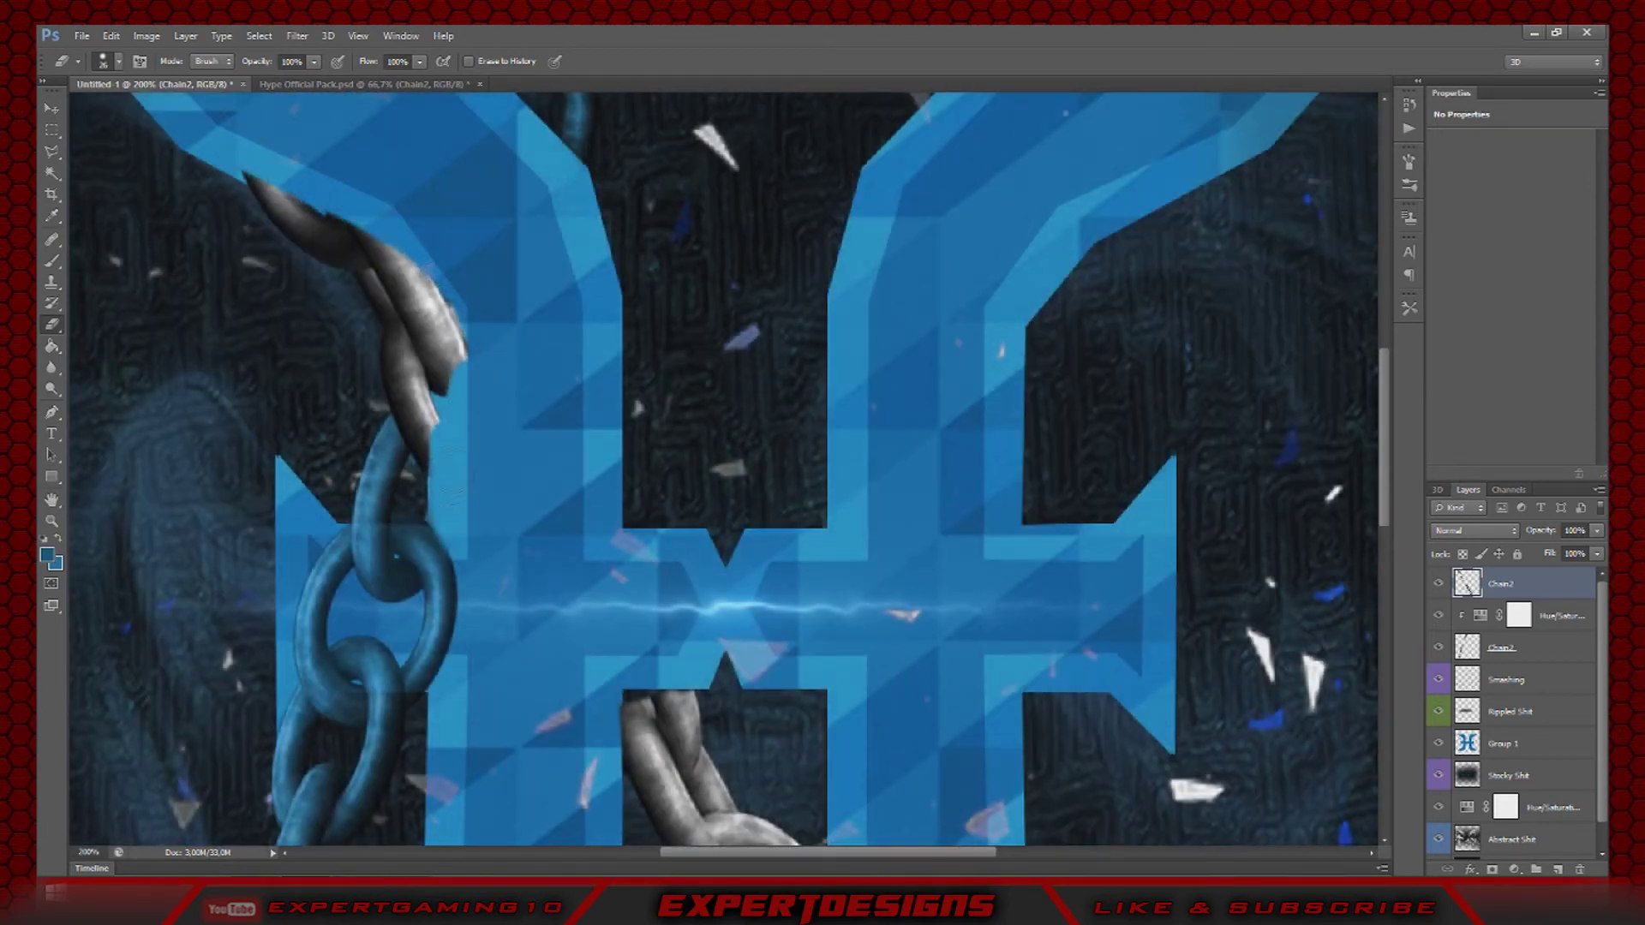
left_click_drag(441, 424, 445, 283)
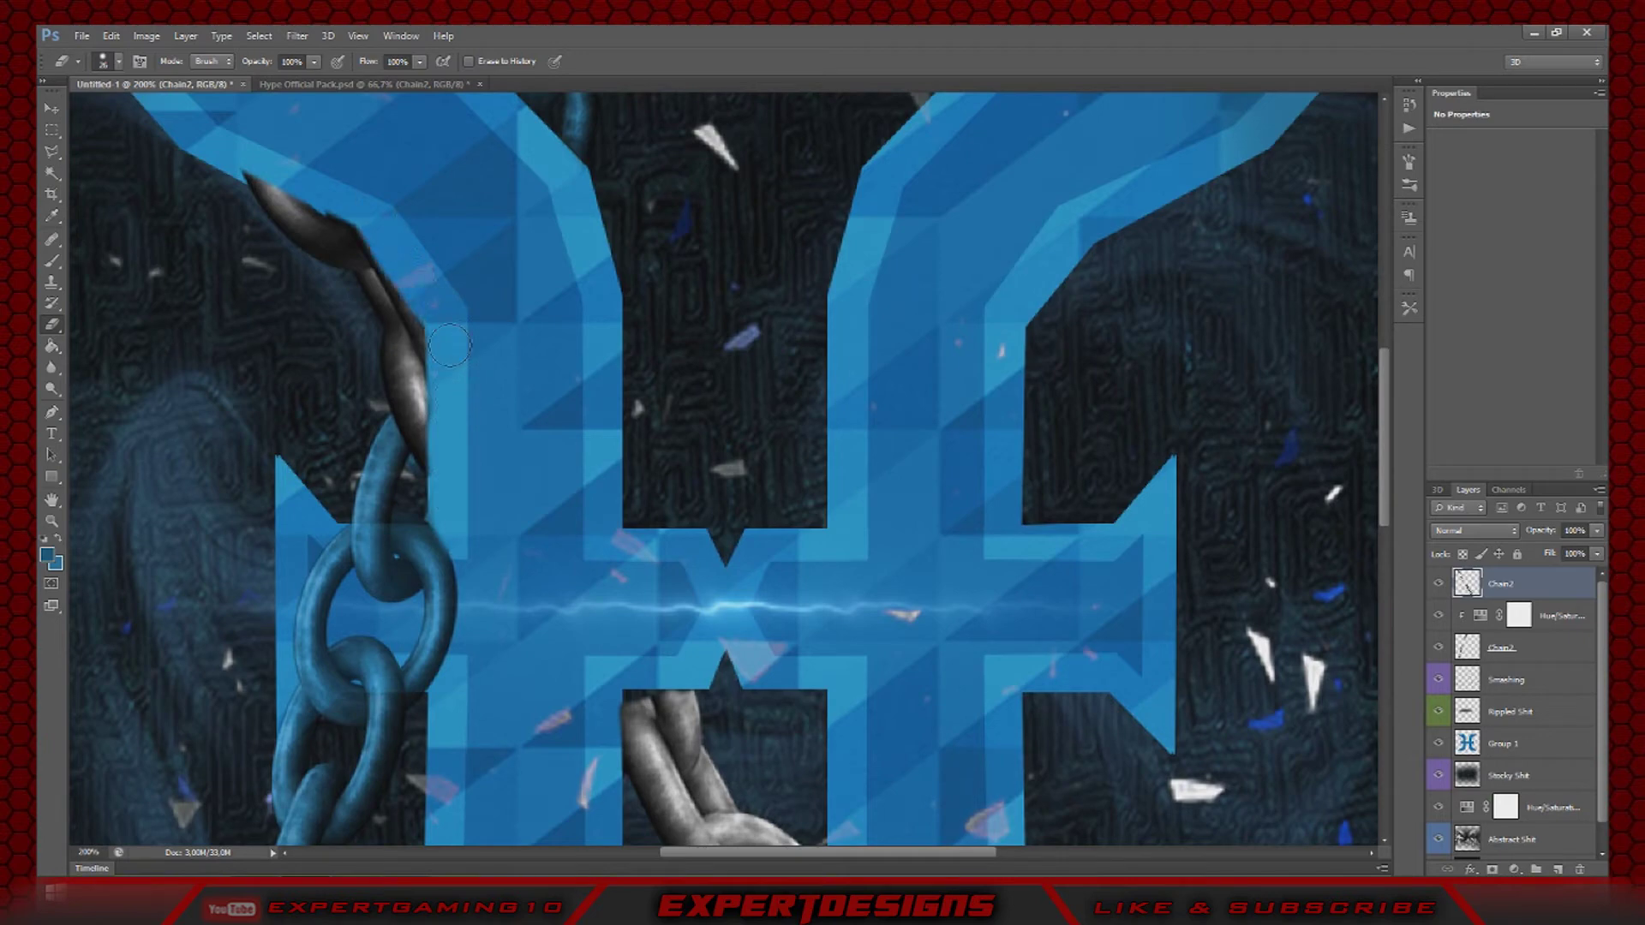
scroll(469, 331, "up", 4)
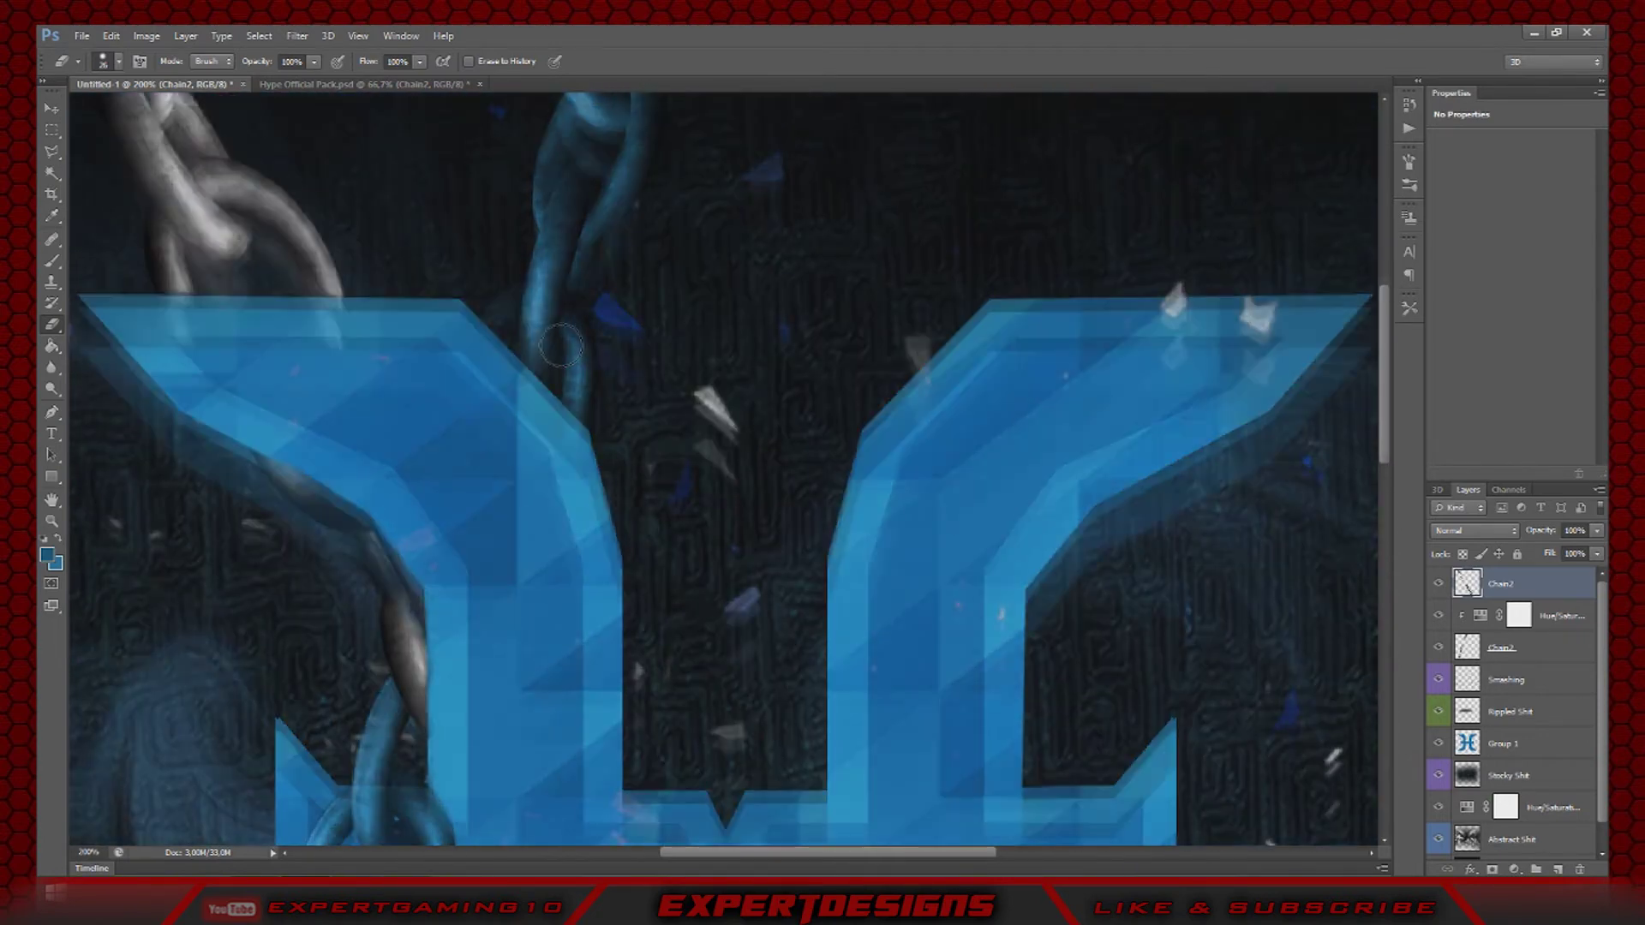
scroll(1359, 580, "down", 1)
key("ctrl+minus")
key("ctrl+minus")
left_click_drag(1529, 591, 1532, 663)
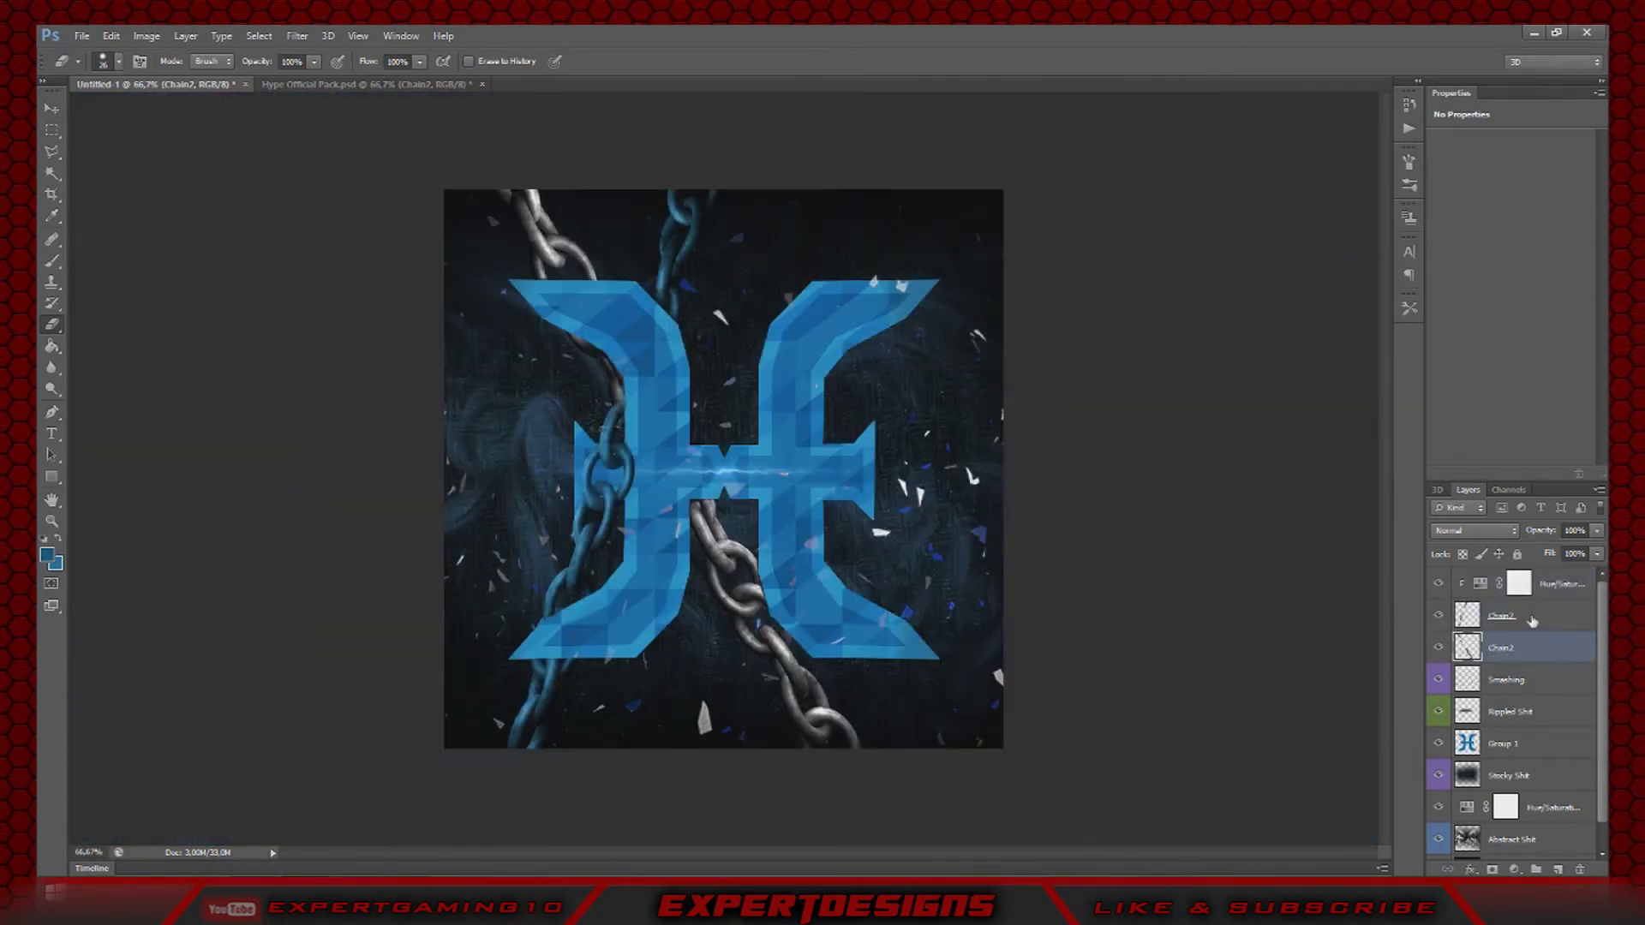
- Try to merge the two Chain2 layers and undo the result
left_click(1532, 623)
right_click(1532, 623)
left_click(1559, 646, "ctrl")
right_click(1550, 641)
left_click(1385, 638)
key("ctrl+z")
left_click(1534, 616, "ctrl")
right_click(1534, 617)
left_click(1566, 619)
right_click(1566, 619)
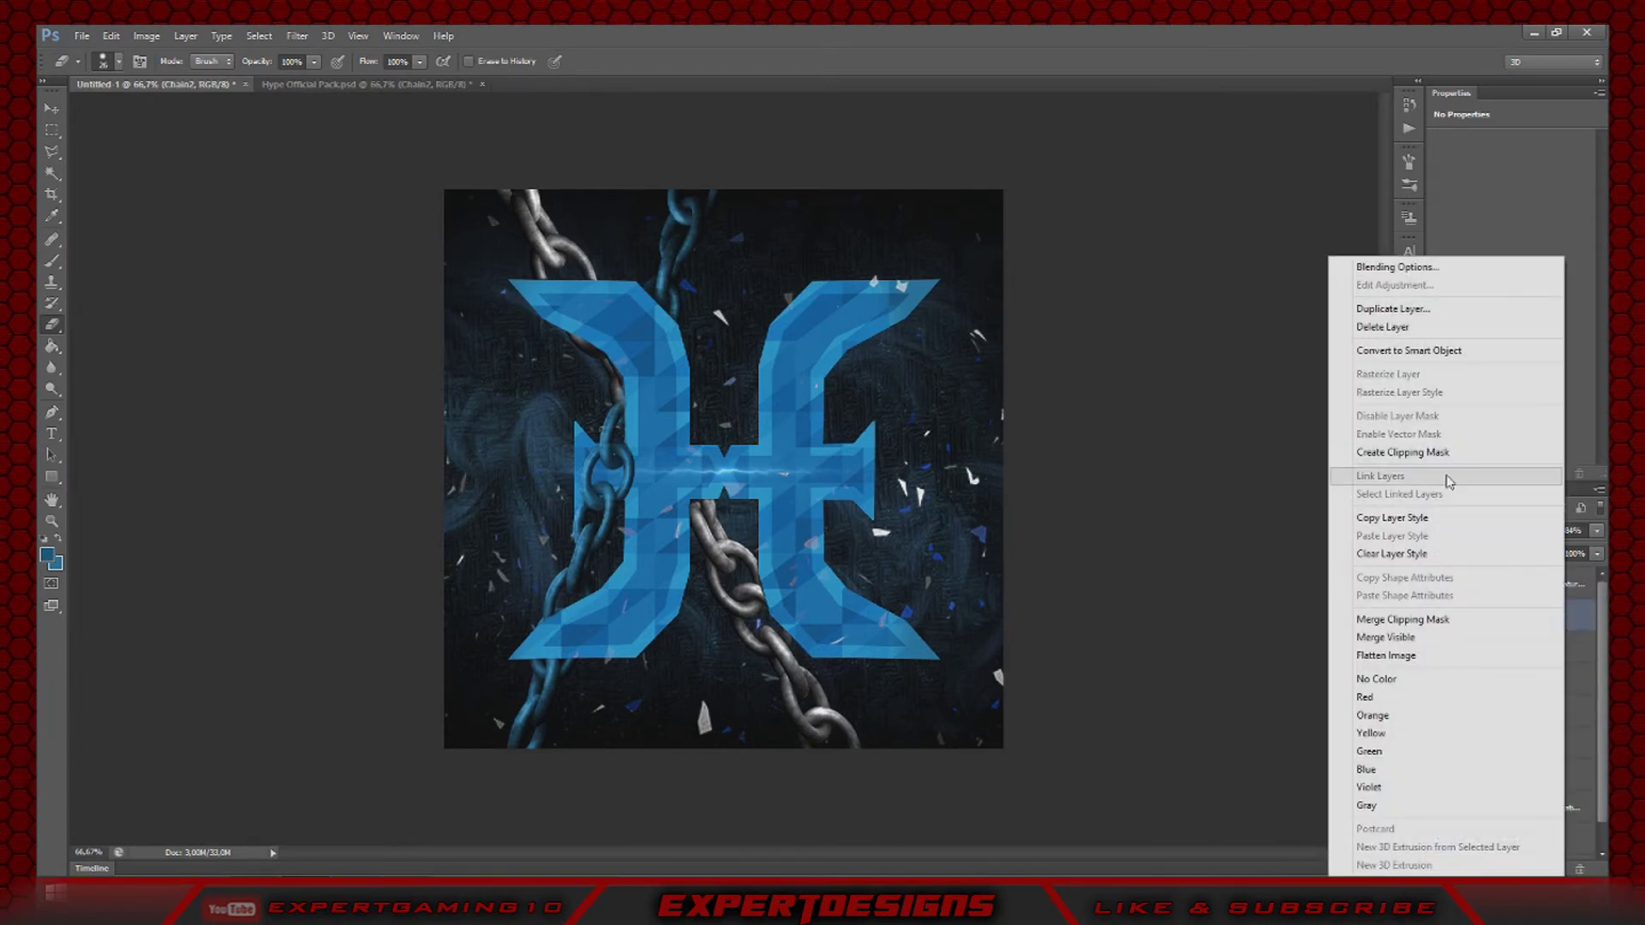
left_click(1560, 652)
right_click(1560, 649)
left_click(1560, 611)
- Release the top Hue/Saturation adjustment's clipping mask and merge the two Chain2 layers into one
right_click(1558, 595)
left_click(1409, 471)
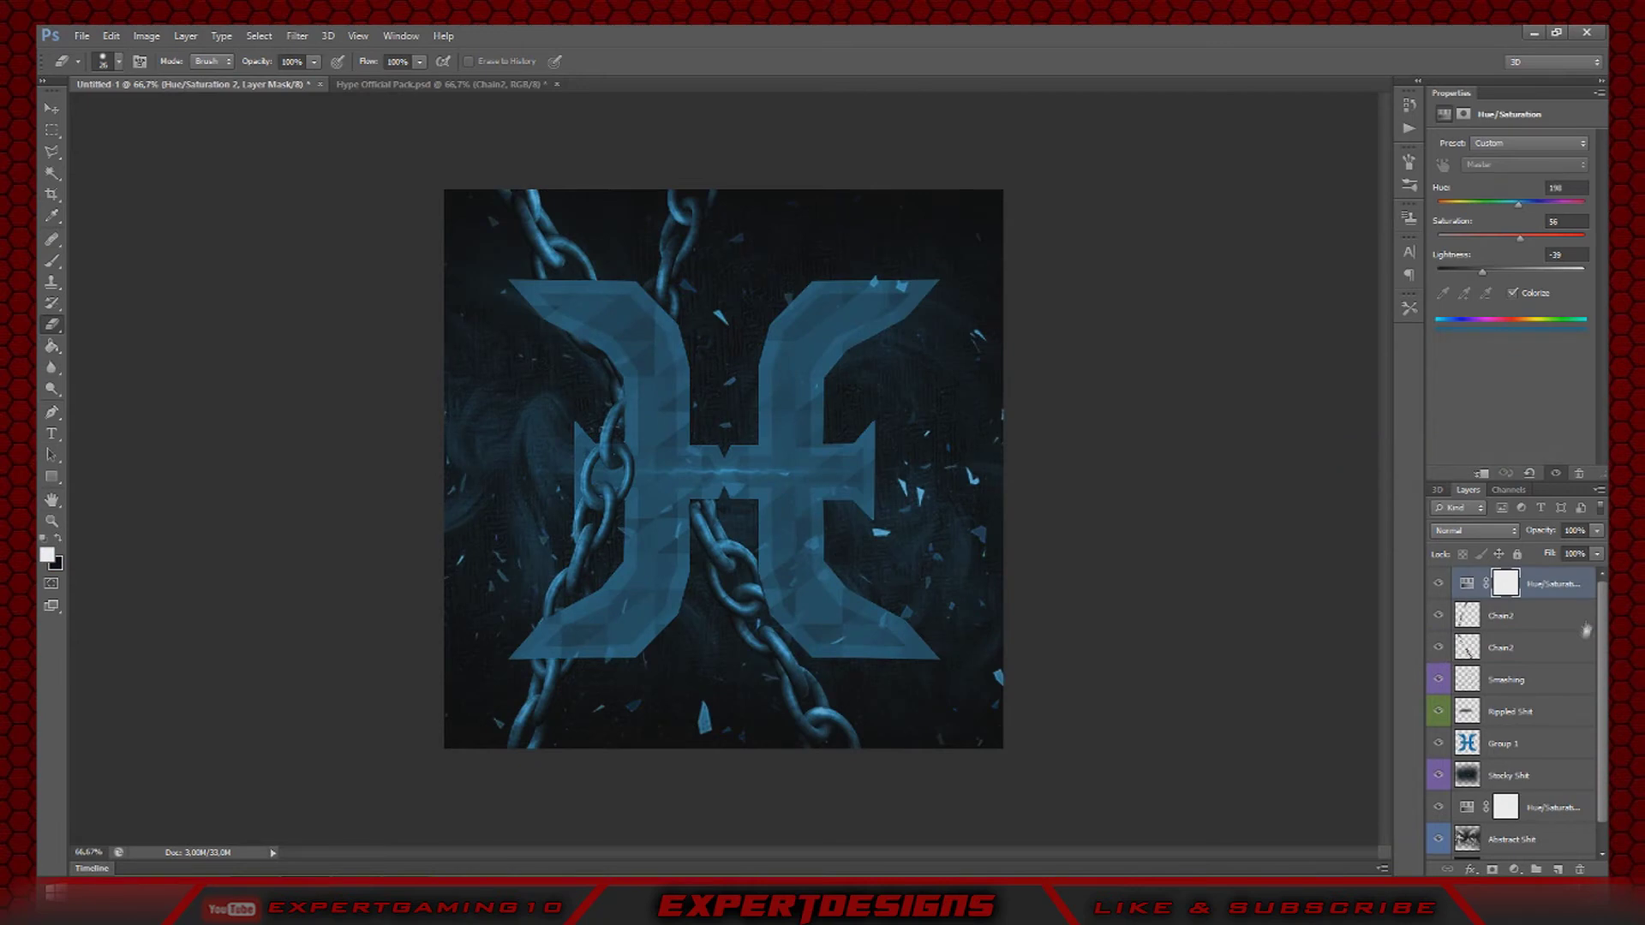
left_click(1540, 619)
left_click(1532, 645, "ctrl")
right_click(1522, 634)
left_click(1417, 618)
- Clip the top Hue/Saturation adjustment to the merged Chain2 layer
left_click(1559, 590)
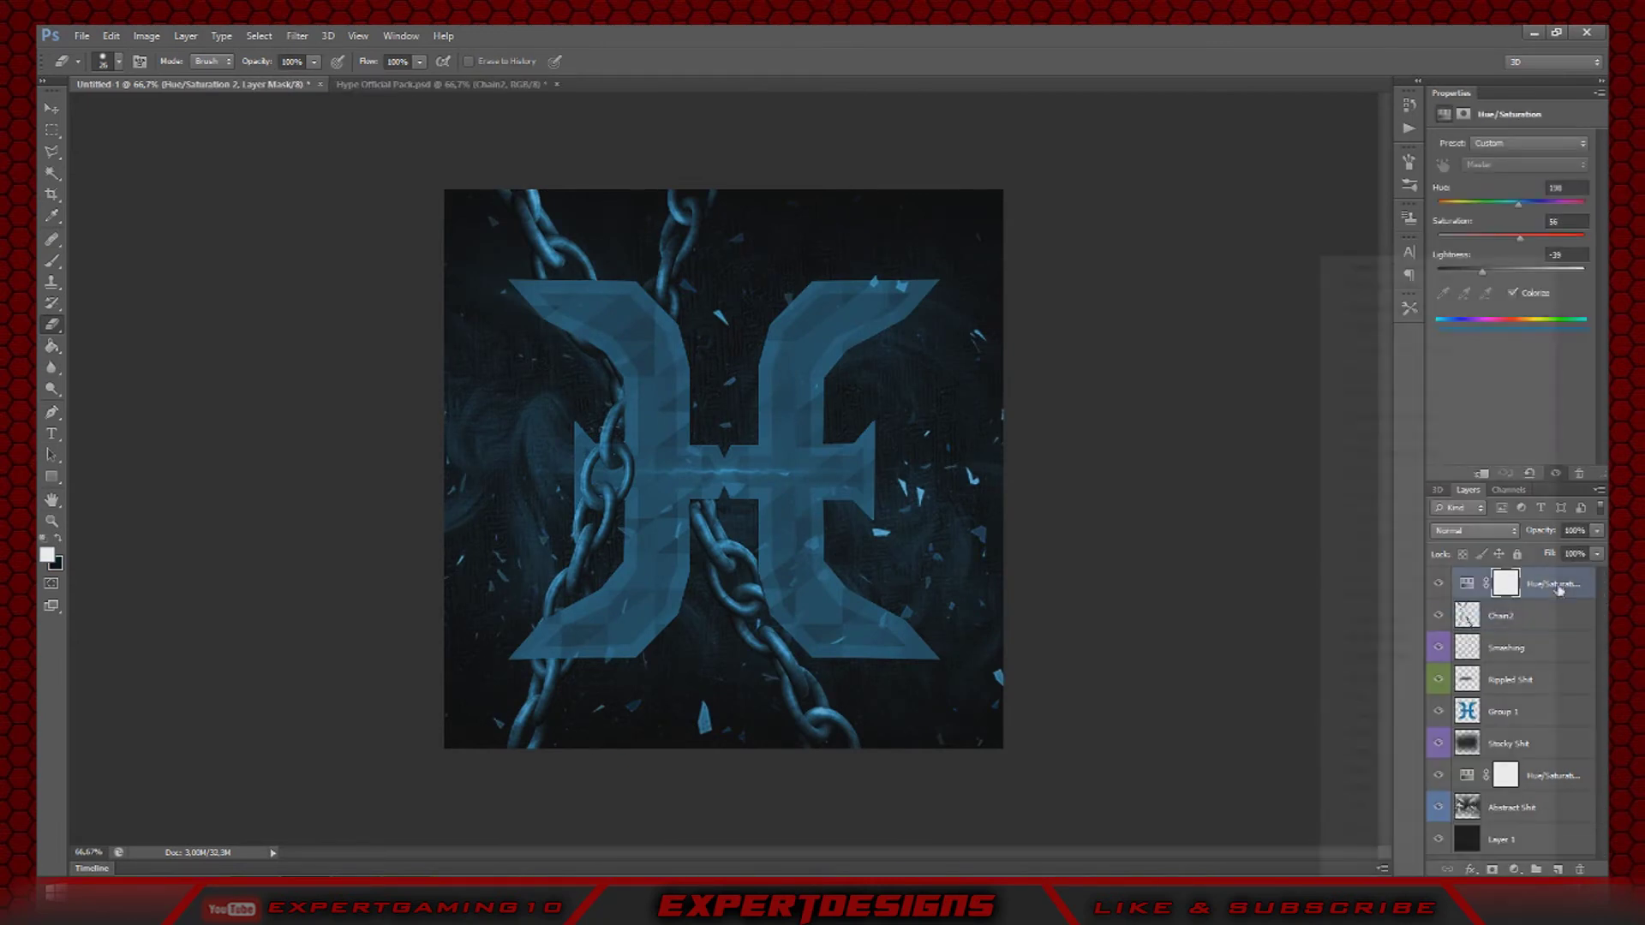
right_click(1560, 590)
left_click(1432, 457)
- Duplicate the merged Chain2 layer and move the copy above the Hue/Saturation adjustment
left_click(1540, 619)
right_click(1539, 621)
left_click(1337, 311)
key("Return")
left_click_drag(1540, 619, 1539, 572)
- Clip the top Hue/Saturation adjustment to the Chain2 layer again and delete the Chain2 copy
left_click(52, 111)
right_click(1549, 620)
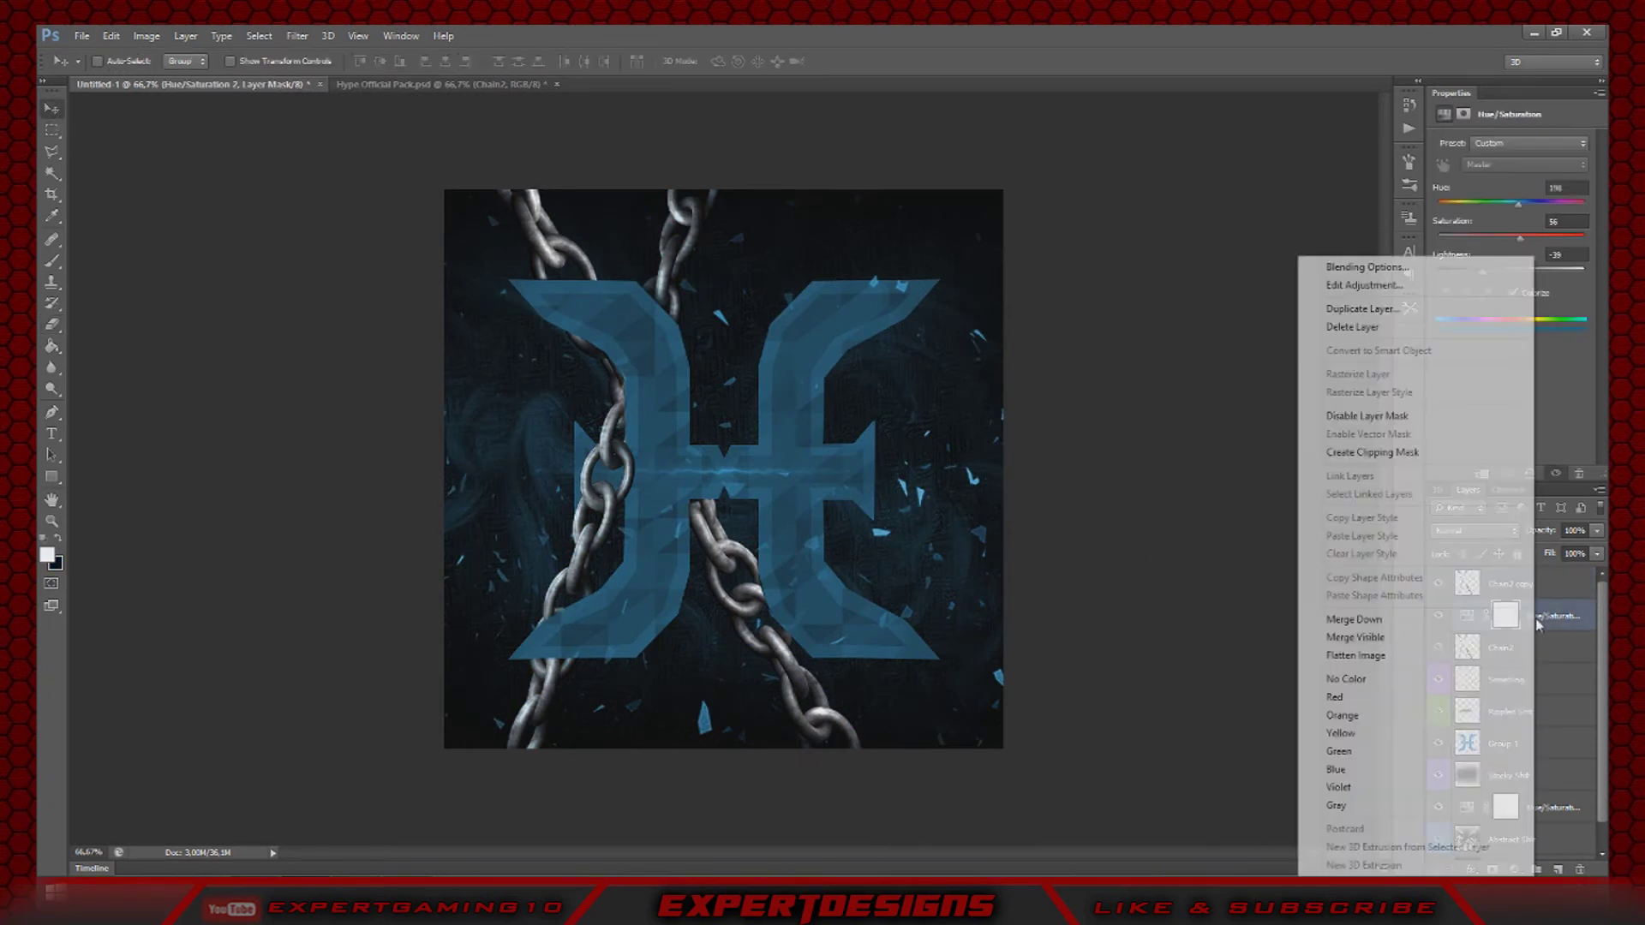
left_click(1418, 463)
left_click(692, 374)
left_click(1534, 586)
left_click_drag(677, 339, 949, 339)
right_click(1515, 585)
left_click(1331, 327)
key("Return")
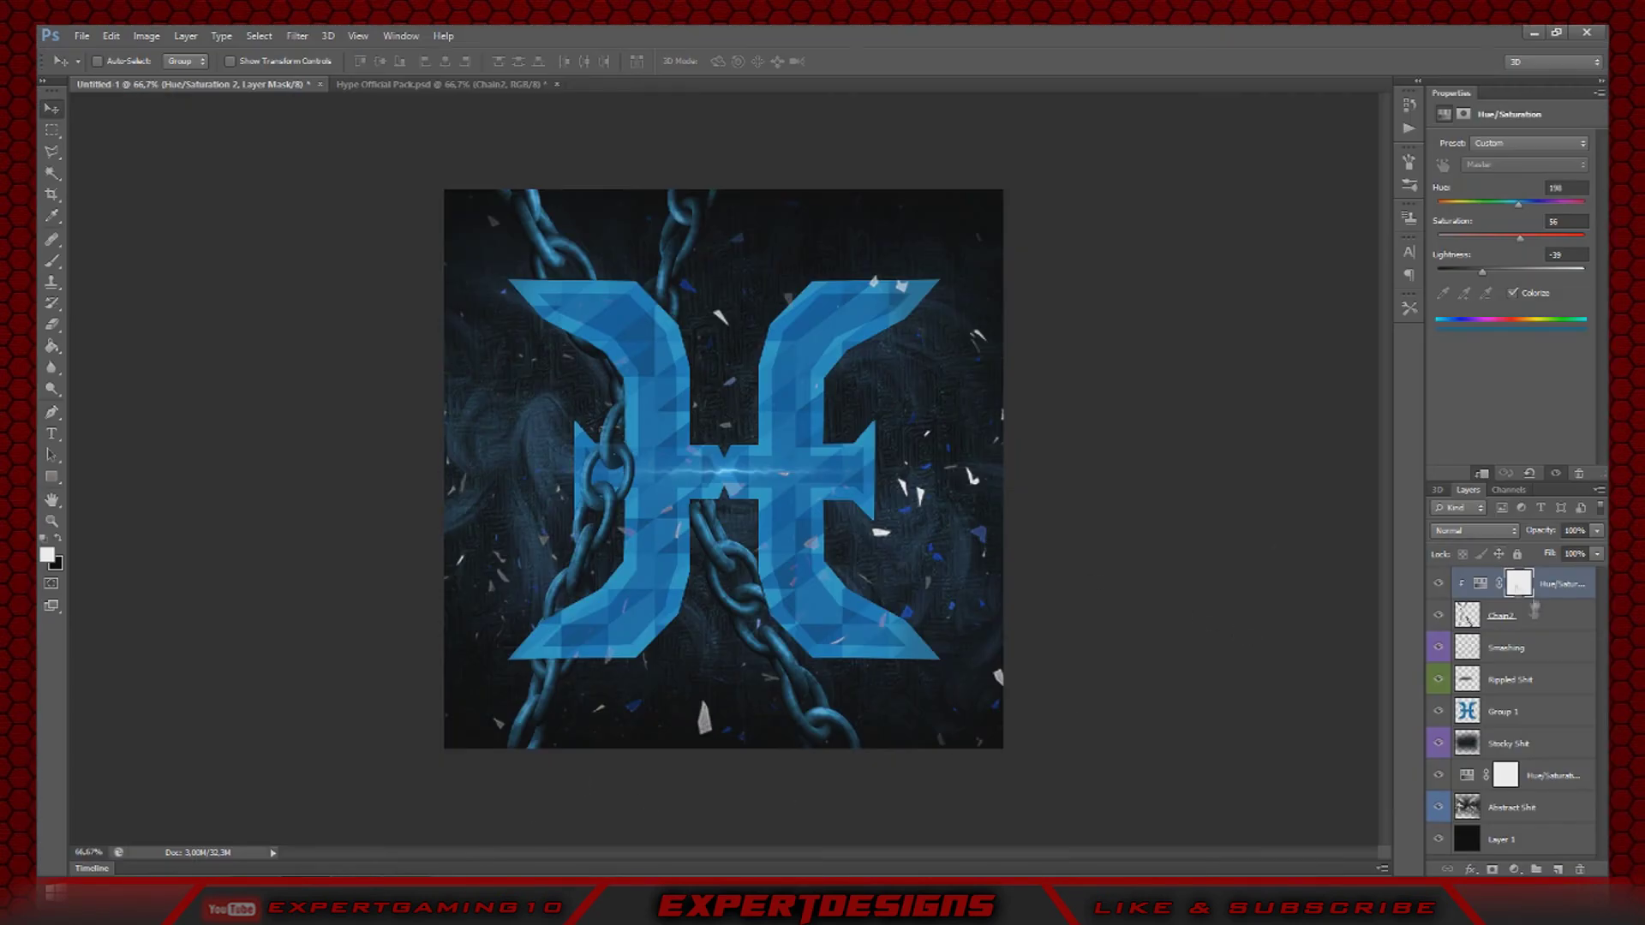
- Bring another Chain2 render from Hype Official Pack.psd into the logo, rotate it to a steep diagonal and place it across the letter's right side
left_click(455, 84)
left_click_drag(737, 767, 743, 478)
right_click(1529, 584)
left_click(1456, 478)
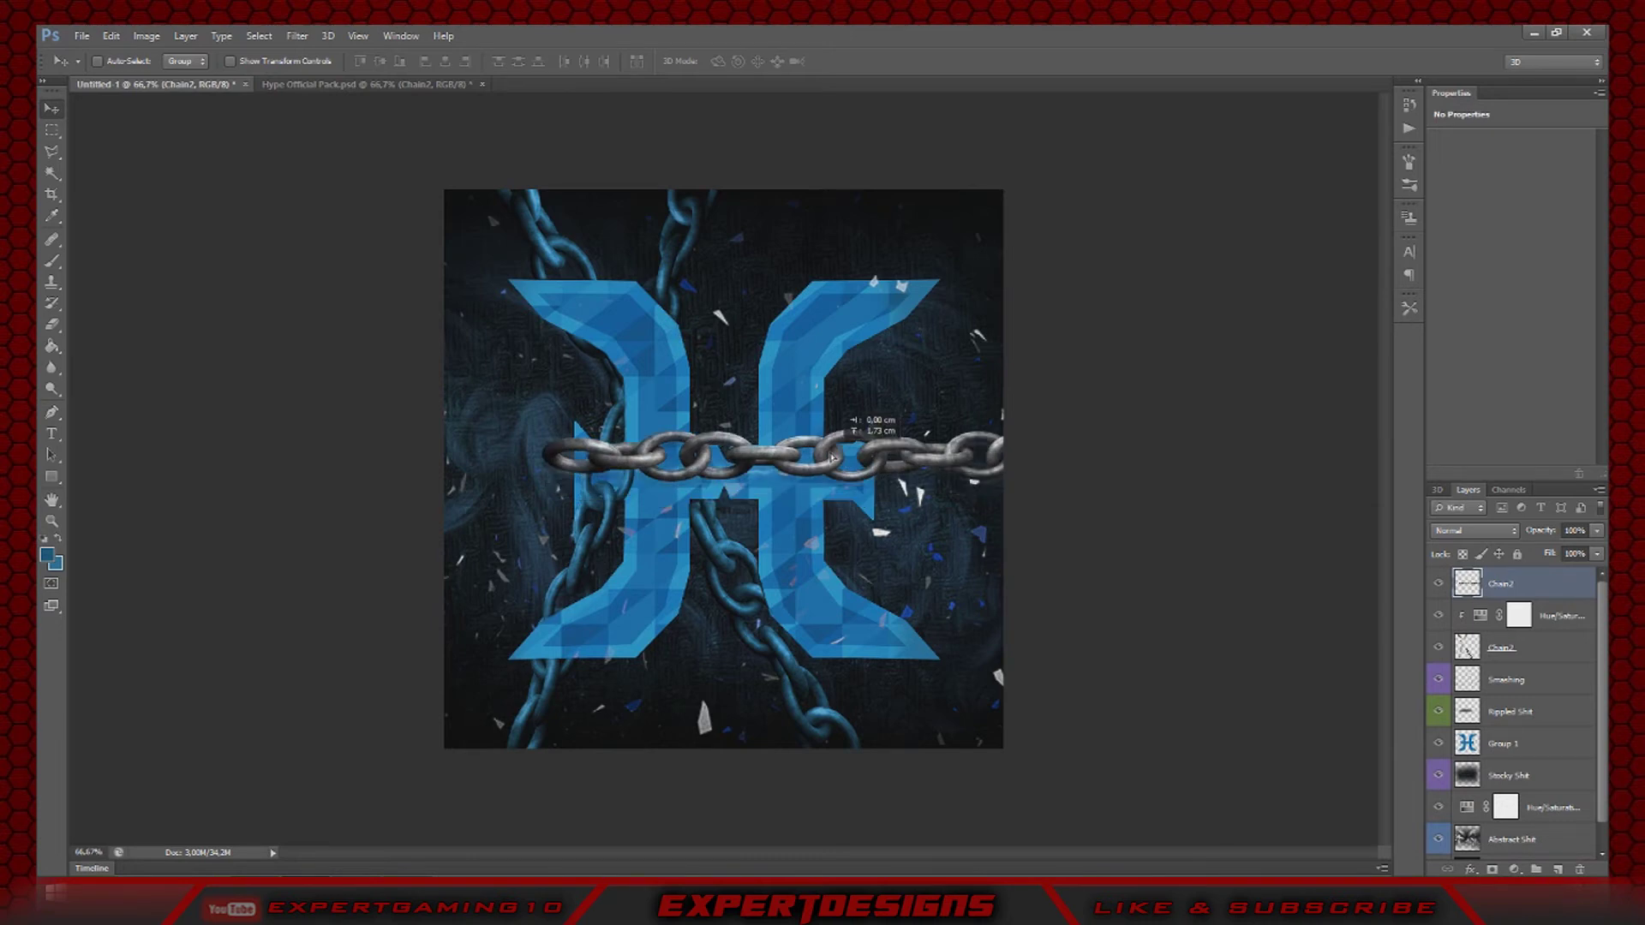
left_click_drag(1004, 481, 919, 532)
key("ctrl+t")
left_click_drag(899, 445, 745, 388)
key("Return")
left_click_drag(791, 487, 914, 446)
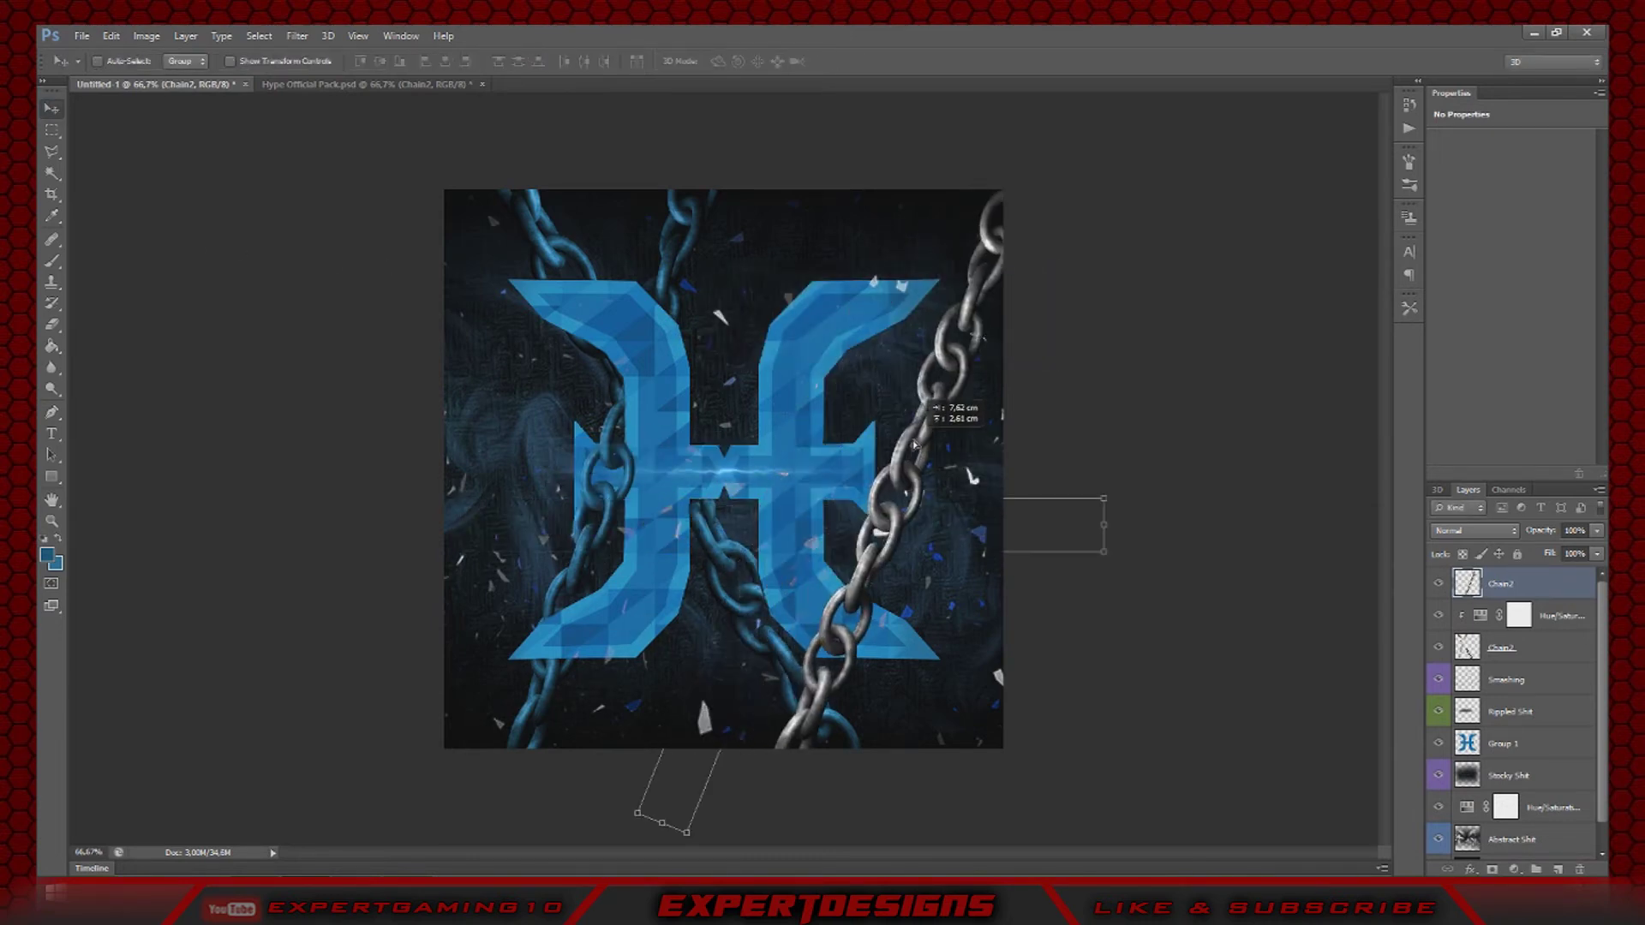
- Try to merge the new chain with the existing Chain2 layer and clip the Hue/Saturation adjustment to the result
left_click_drag(1501, 588, 1512, 633)
right_click(1539, 589)
left_click(1470, 450)
left_click(1533, 620)
left_click(1531, 647, "shift")
right_click(1531, 638)
left_click(1465, 618)
left_click(1538, 591)
right_click(1537, 592)
left_click(1468, 451)
left_click(1535, 620)
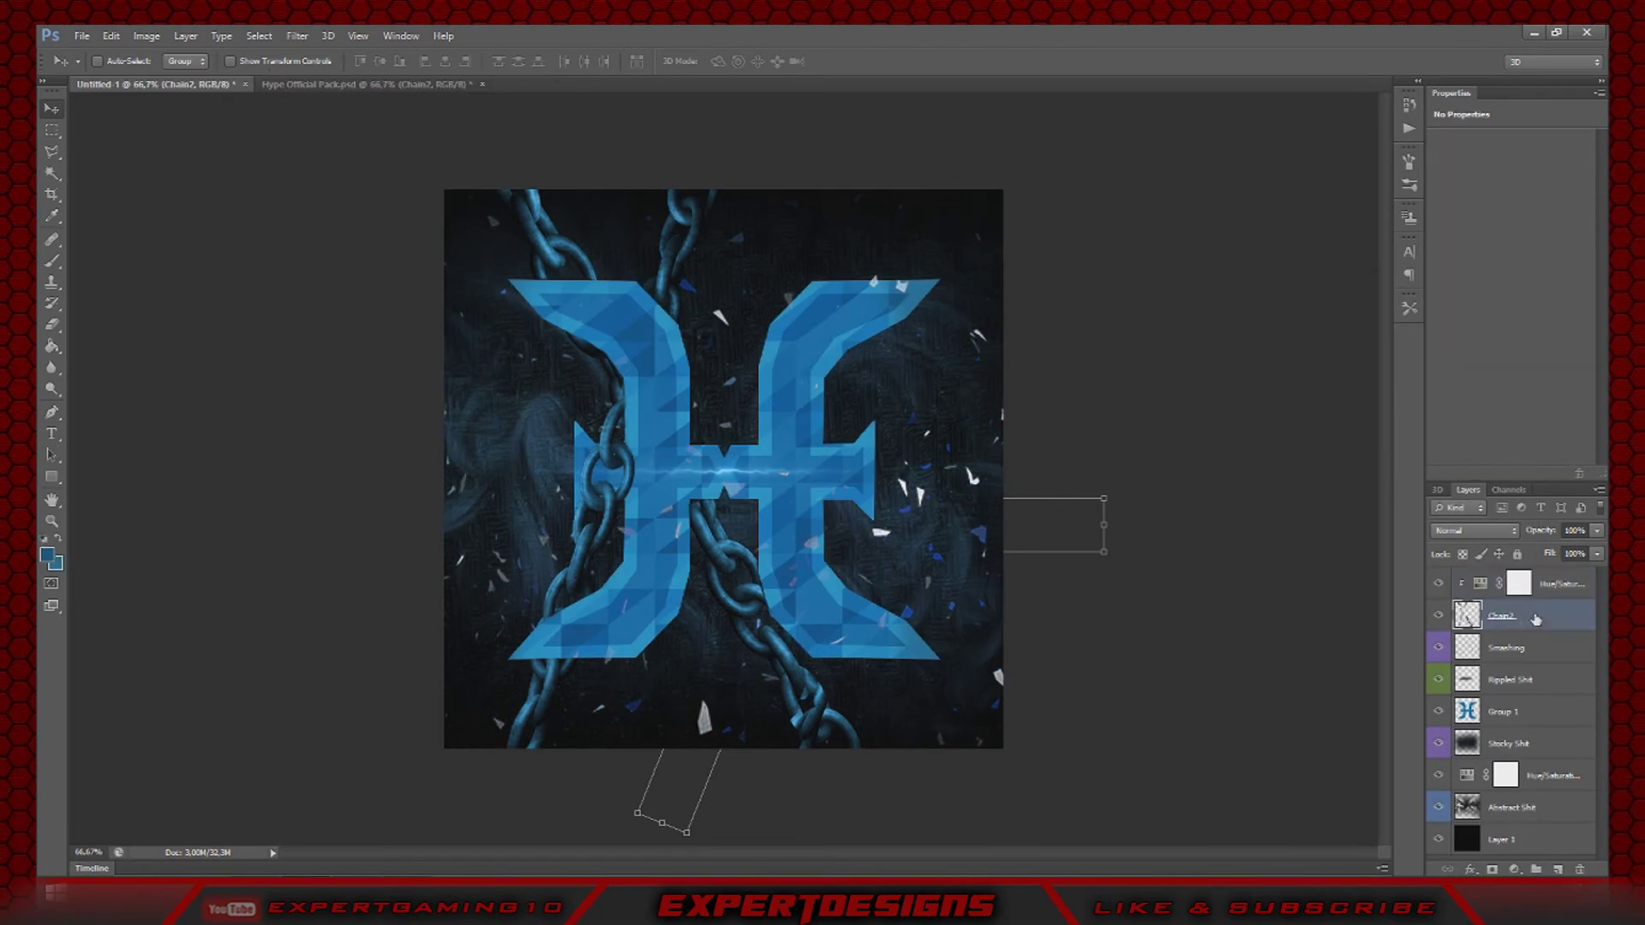
- Toggle the merged chain layer's visibility to check it and undo the chain merge
left_click(1438, 615)
left_click(1438, 615)
key("ctrl+alt+z")
key("ctrl+alt+z")
key("ctrl+alt+z")
key("ctrl+alt+z")
- Move the new chain beneath the Hue/Saturation adjustment, release the adjustment's clipping mask and merge the two Chain2 layers
left_click_drag(1516, 587, 1520, 635)
right_click(1531, 619)
left_click(1374, 455)
left_click(1527, 643, "shift")
right_click(1528, 642)
left_click(1456, 618)
- Clip the Hue/Saturation adjustment to the newly merged Chain2 layer and select that layer
right_click(1549, 587)
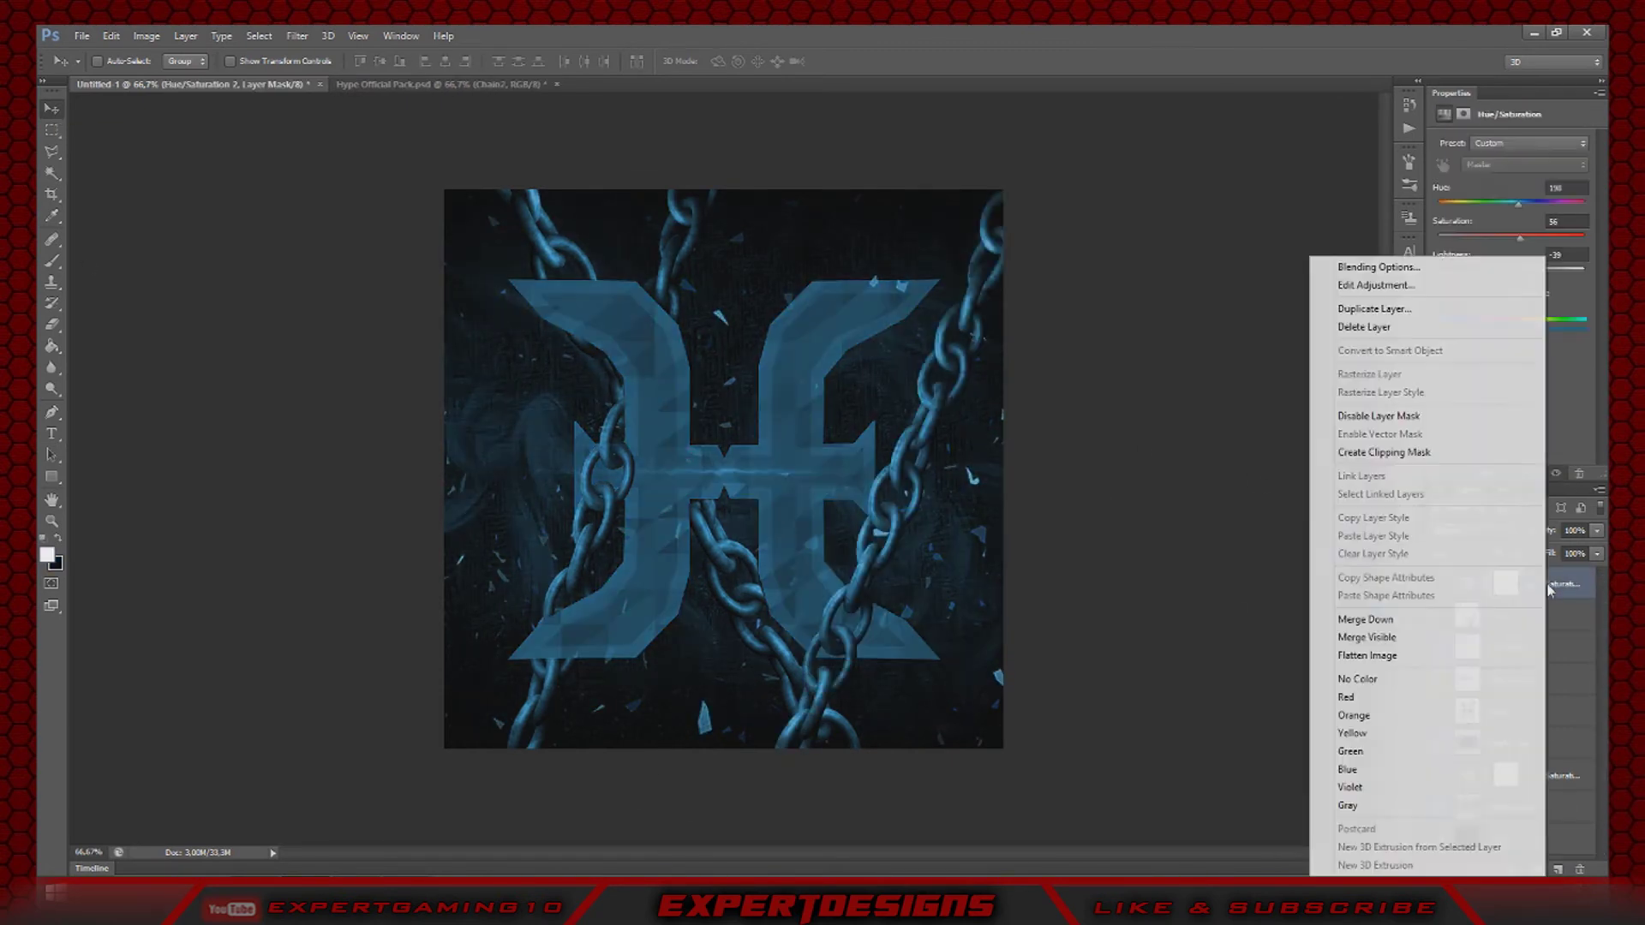
left_click(1439, 452)
left_click(1530, 618)
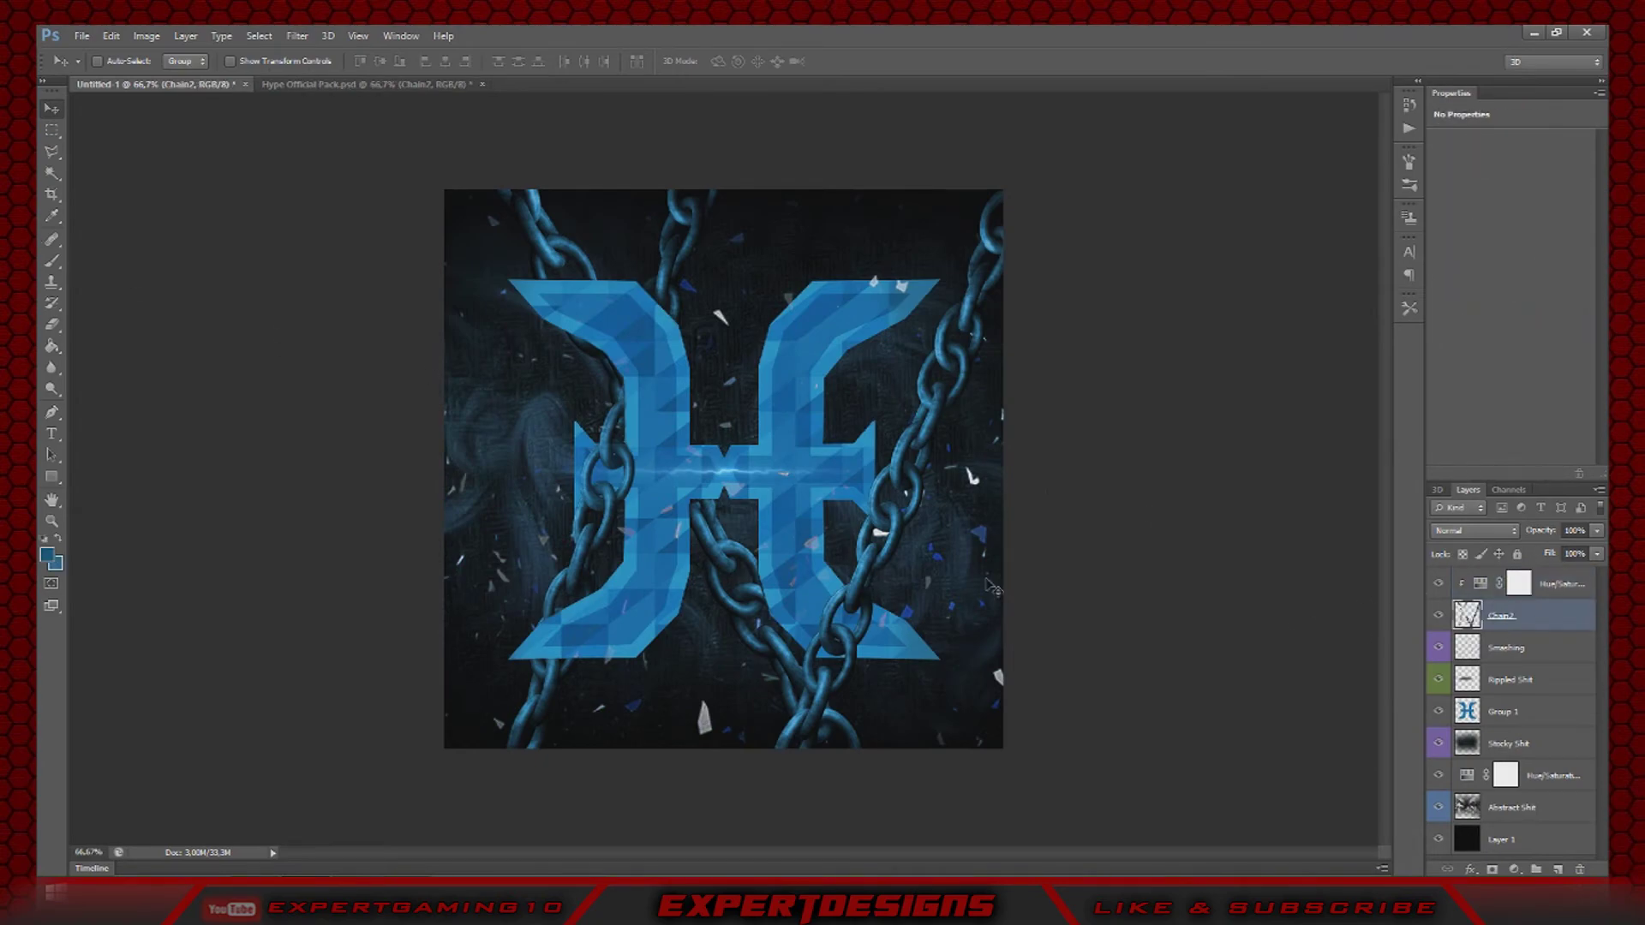
- Erase the new chain with a smaller eraser where it overlaps the right tip of the letter's crossbar
left_click(52, 325)
key("ctrl+plus")
key("ctrl+plus")
scroll(960, 480, "down", 9)
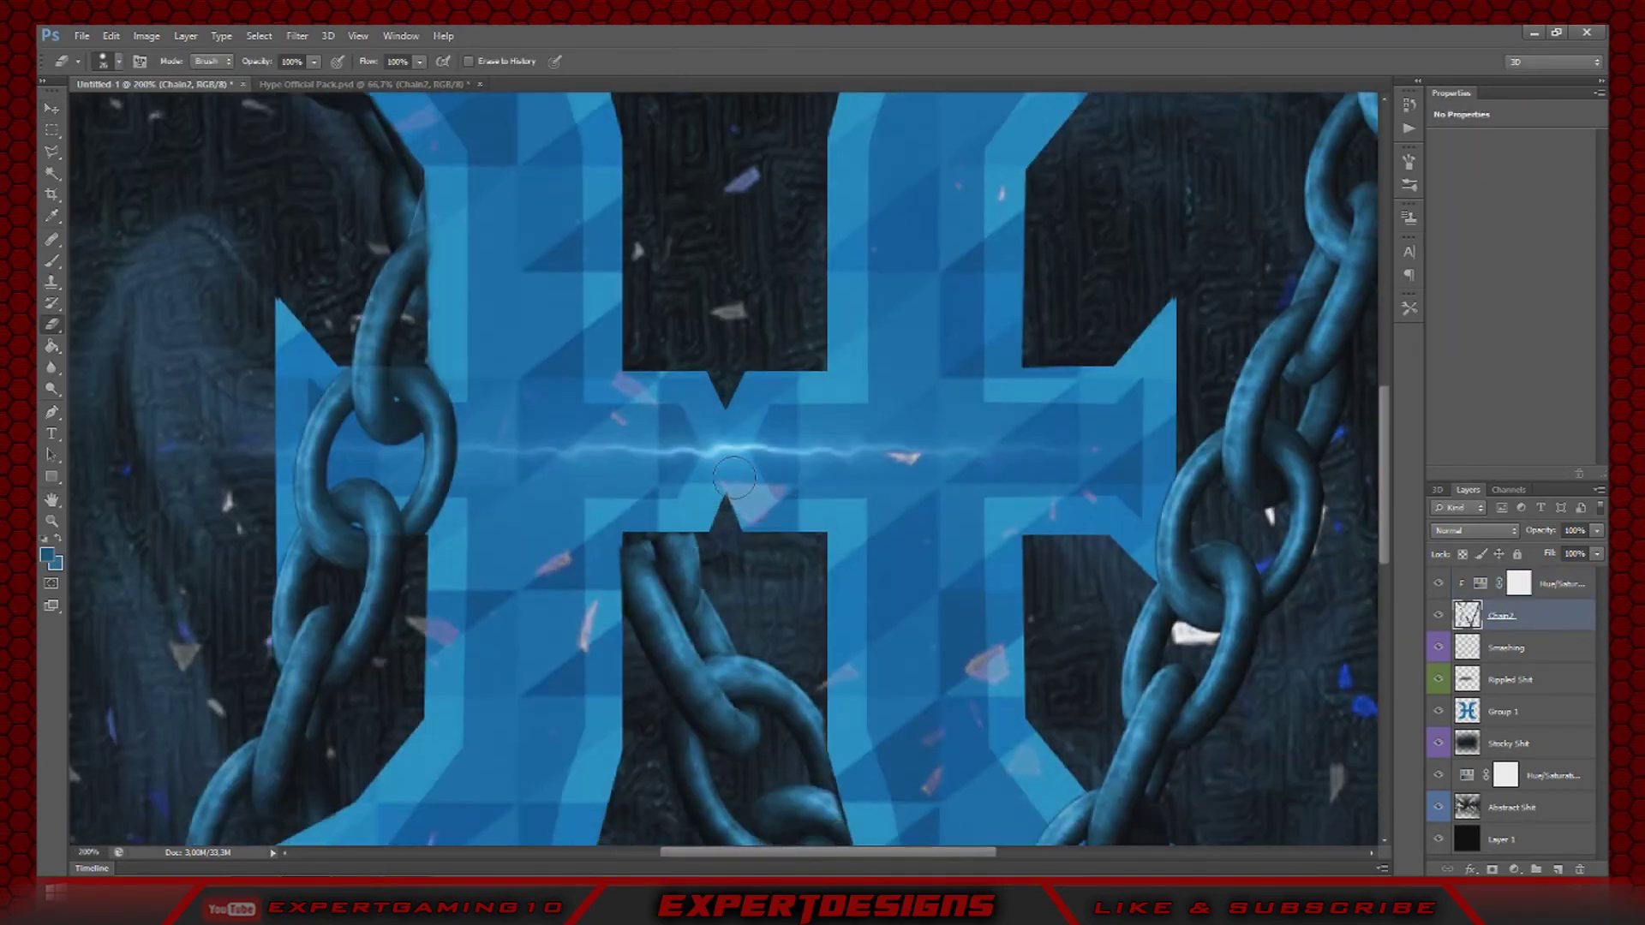
scroll(968, 480, "up", 4)
scroll(985, 496, "down", 1)
scroll(984, 495, "down", 2)
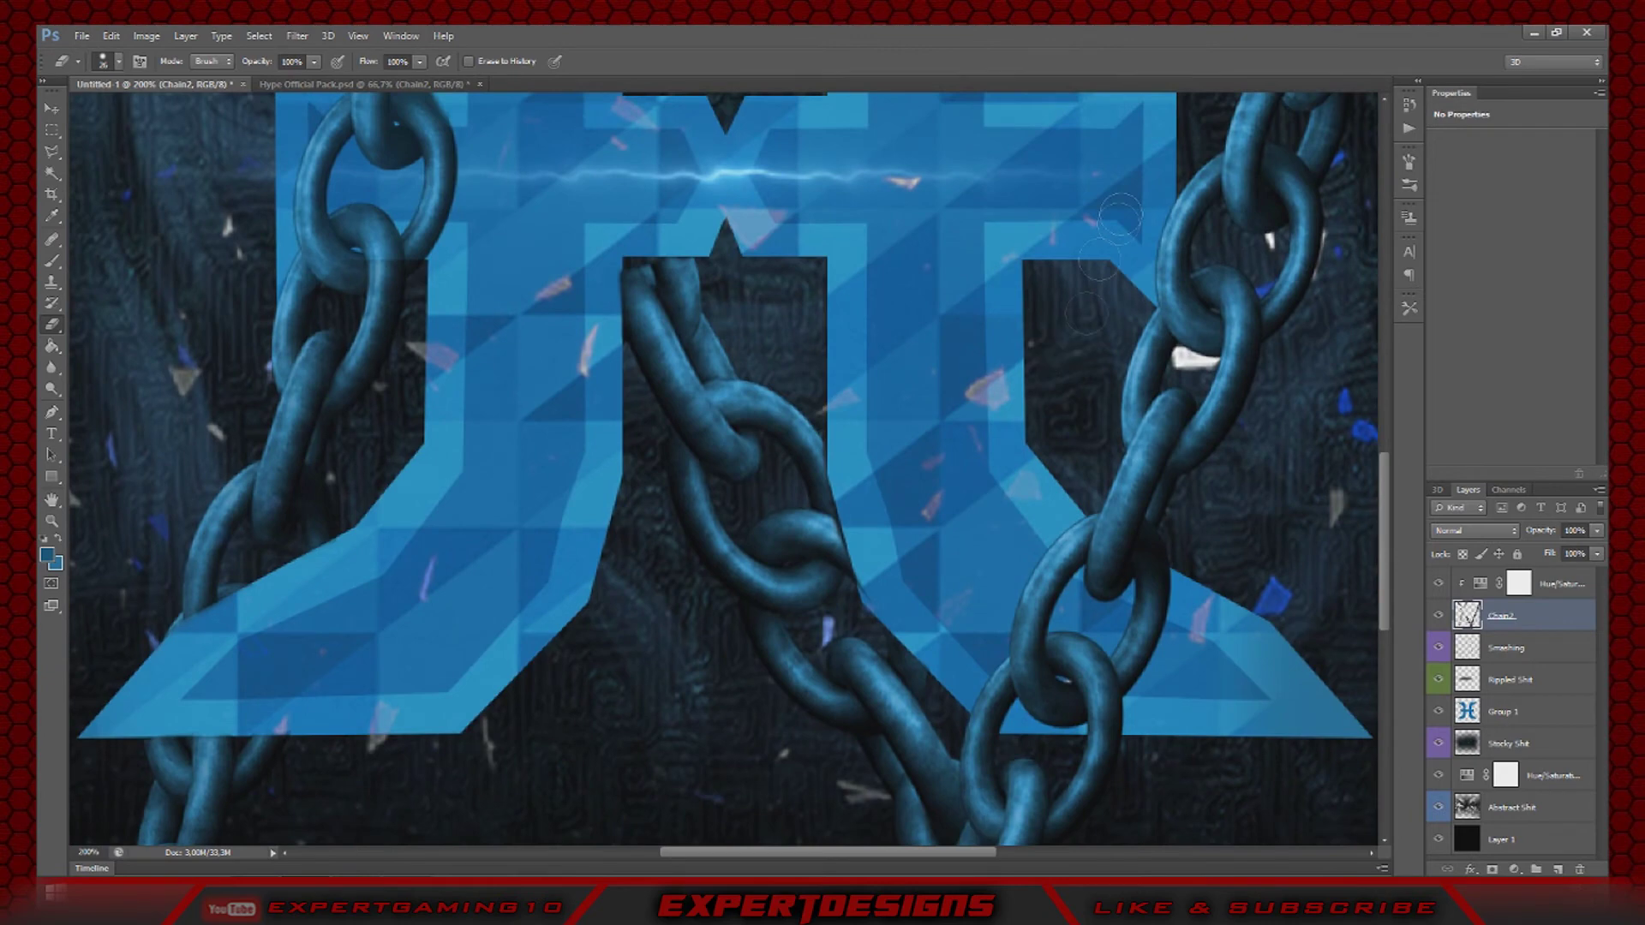
left_click(119, 62)
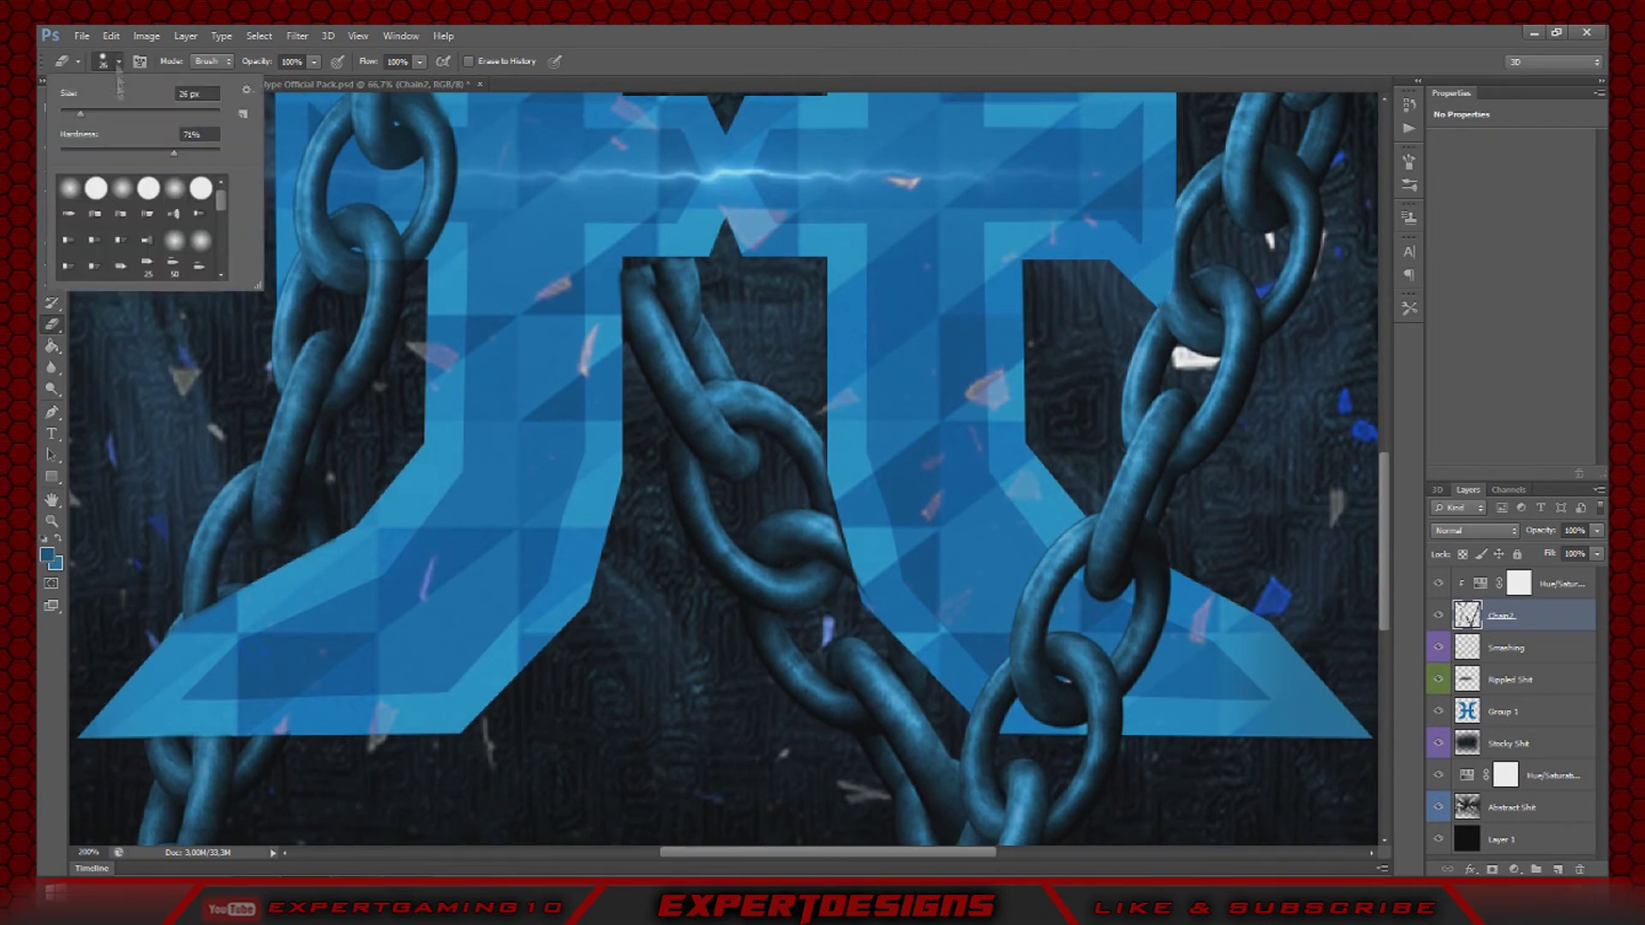
left_click_drag(1166, 307, 1170, 315)
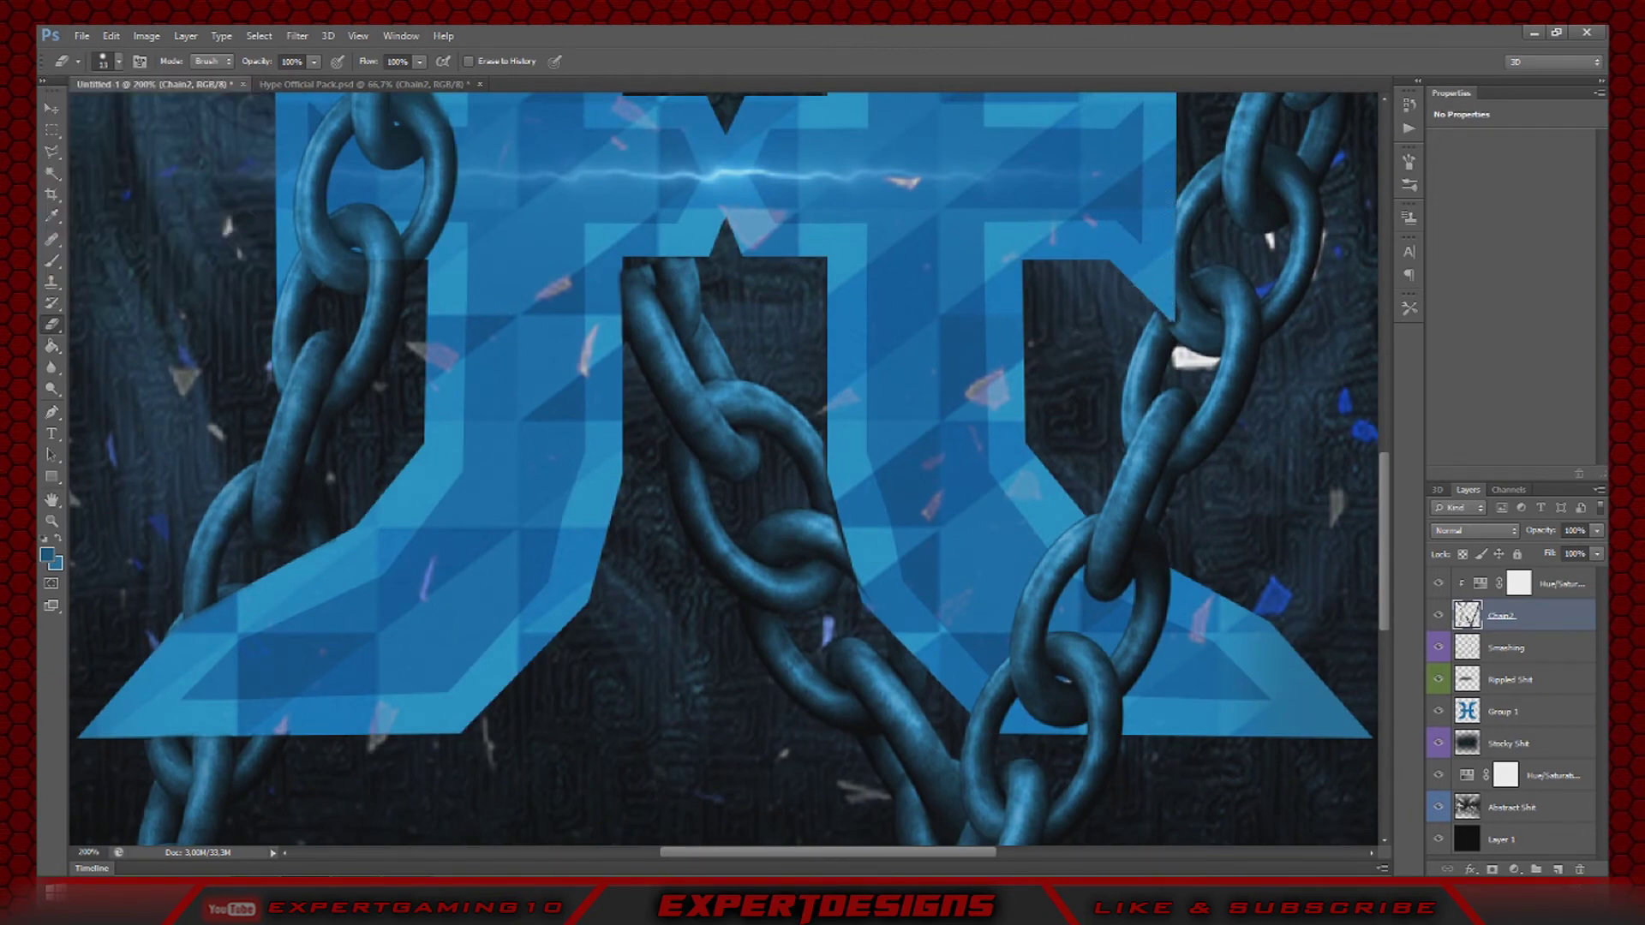
scroll(1278, 426, "down", 1)
scroll(1278, 426, "up", 3)
scroll(1270, 431, "down", 2)
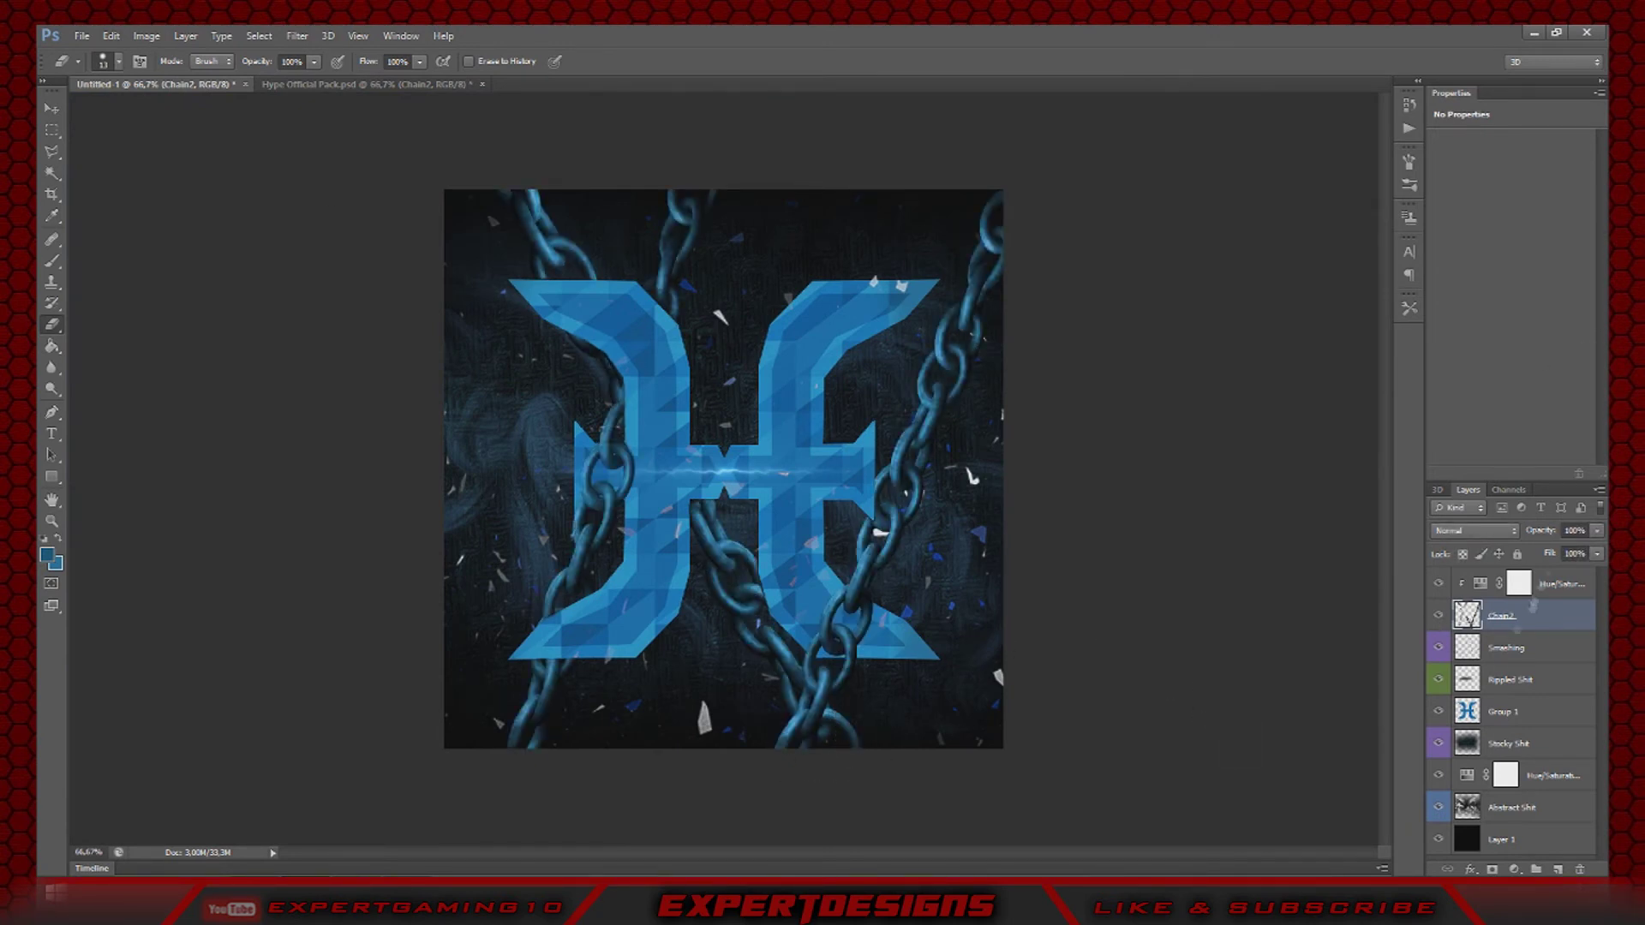
- Nudge the Group 1 and Chain2 layers together about 0.21 cm right, and merge the top Hue/Saturation adjustment with the chain layer
left_click(1507, 712)
left_click(52, 108)
left_click(1533, 627, "ctrl")
left_click_drag(824, 455, 829, 457)
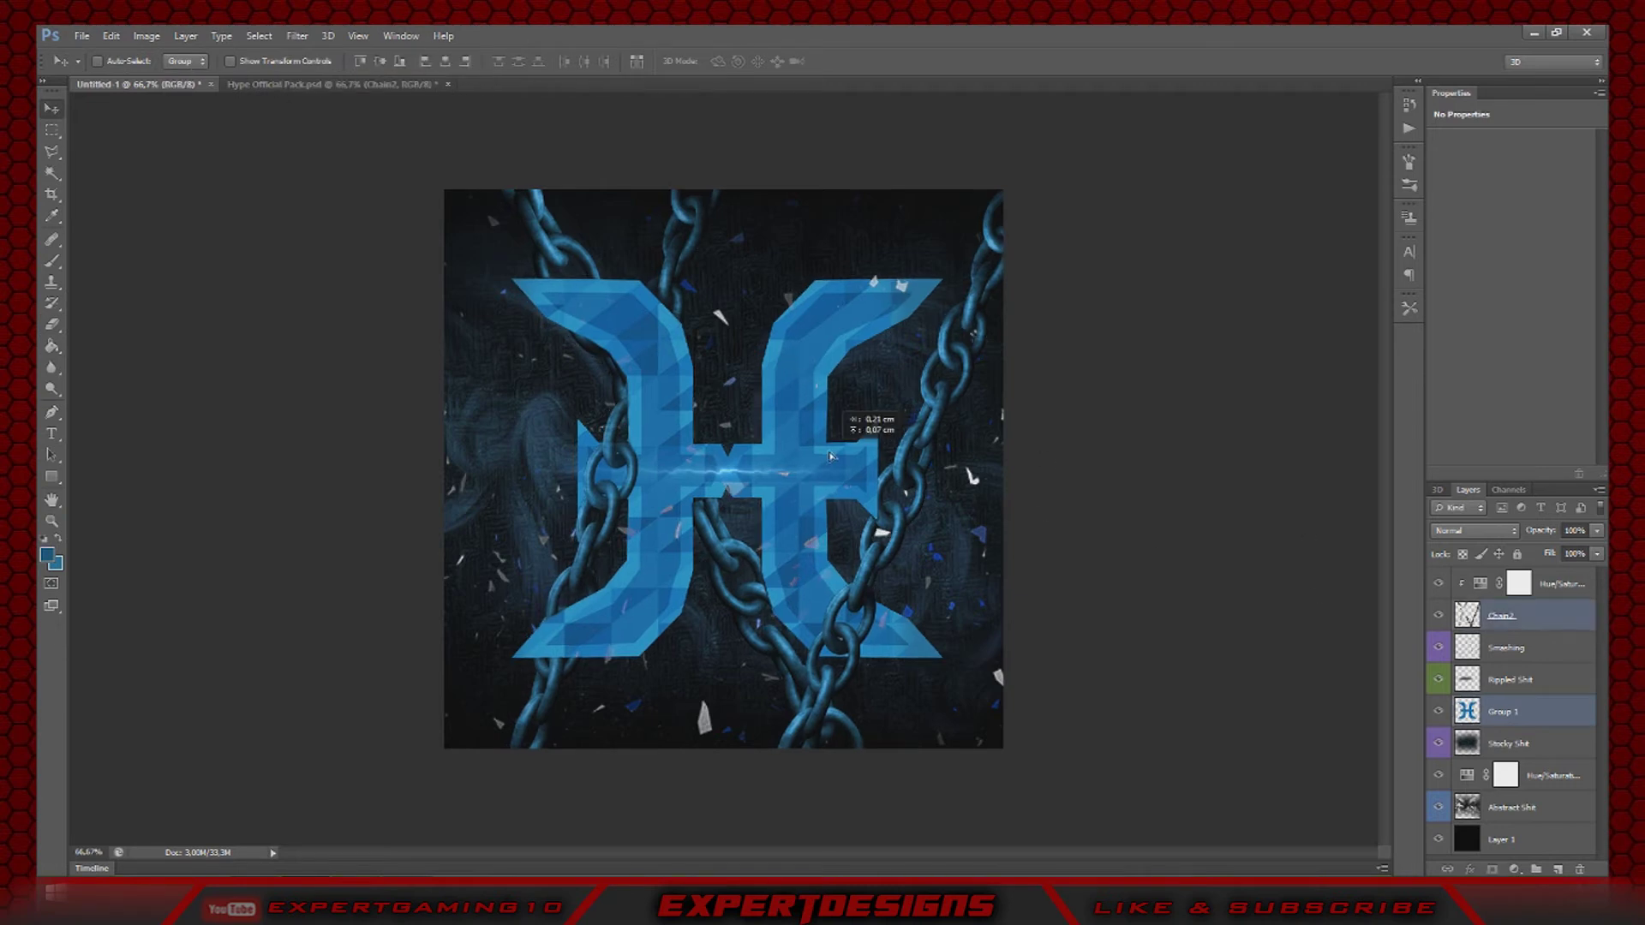
left_click(1534, 584)
right_click(1534, 583)
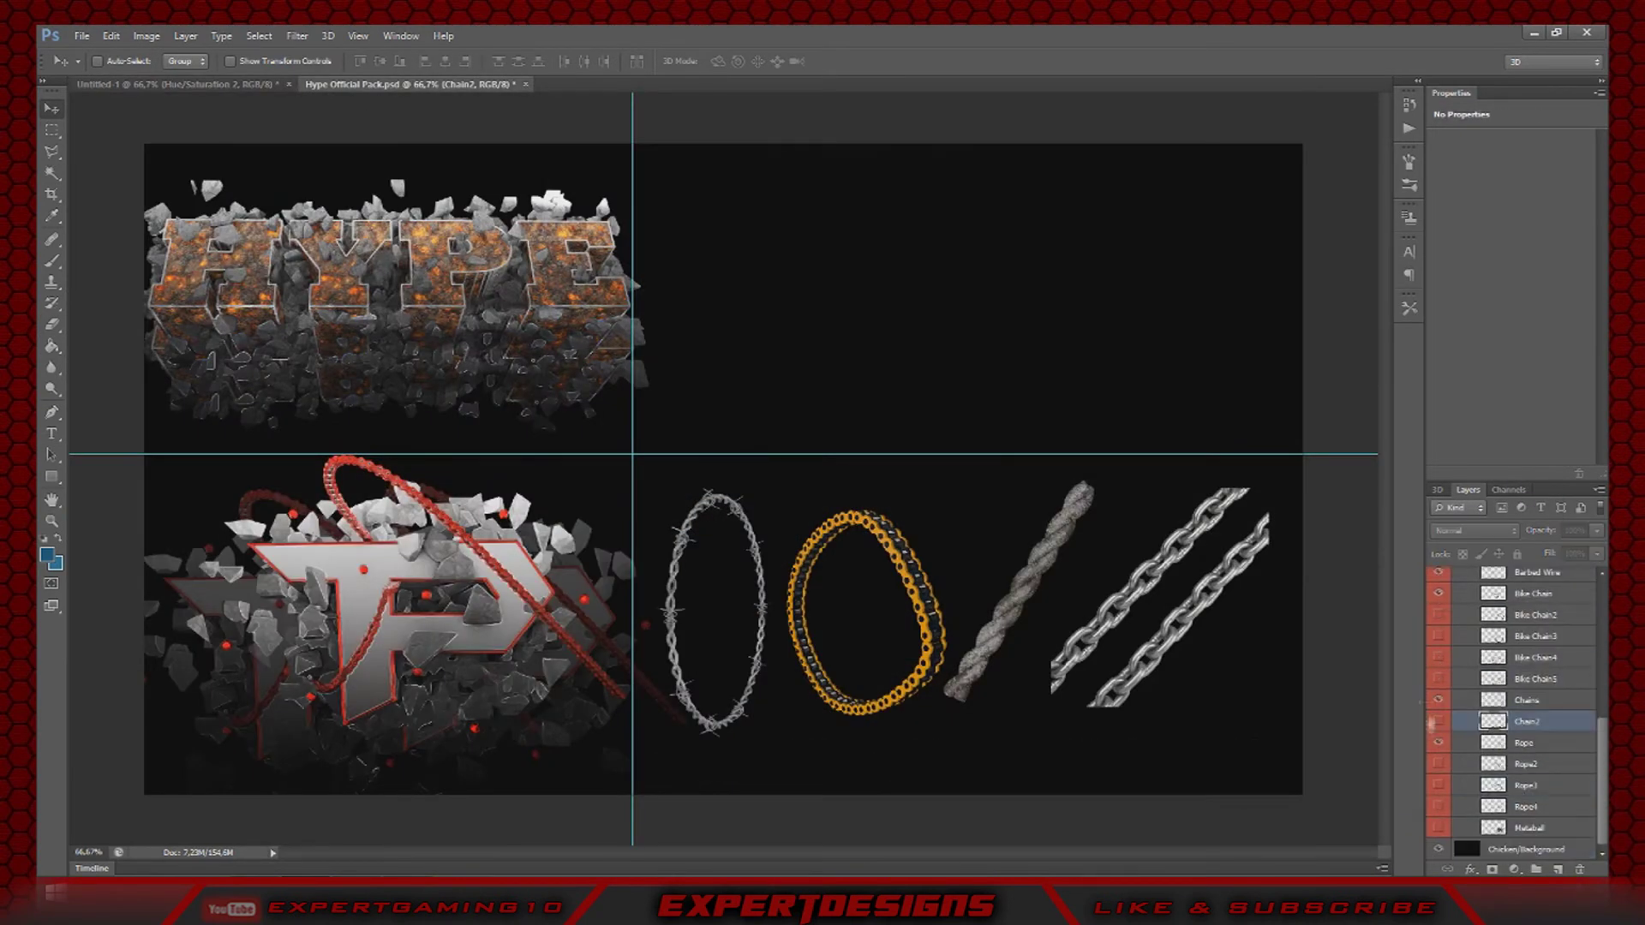
- Preview the Rope2, Rope3 and Rope4 renders in Hype Official Pack.psd one at a time
left_click(1439, 764)
left_click(1438, 764)
left_click(1439, 786)
left_click(1438, 786)
left_click(1439, 807)
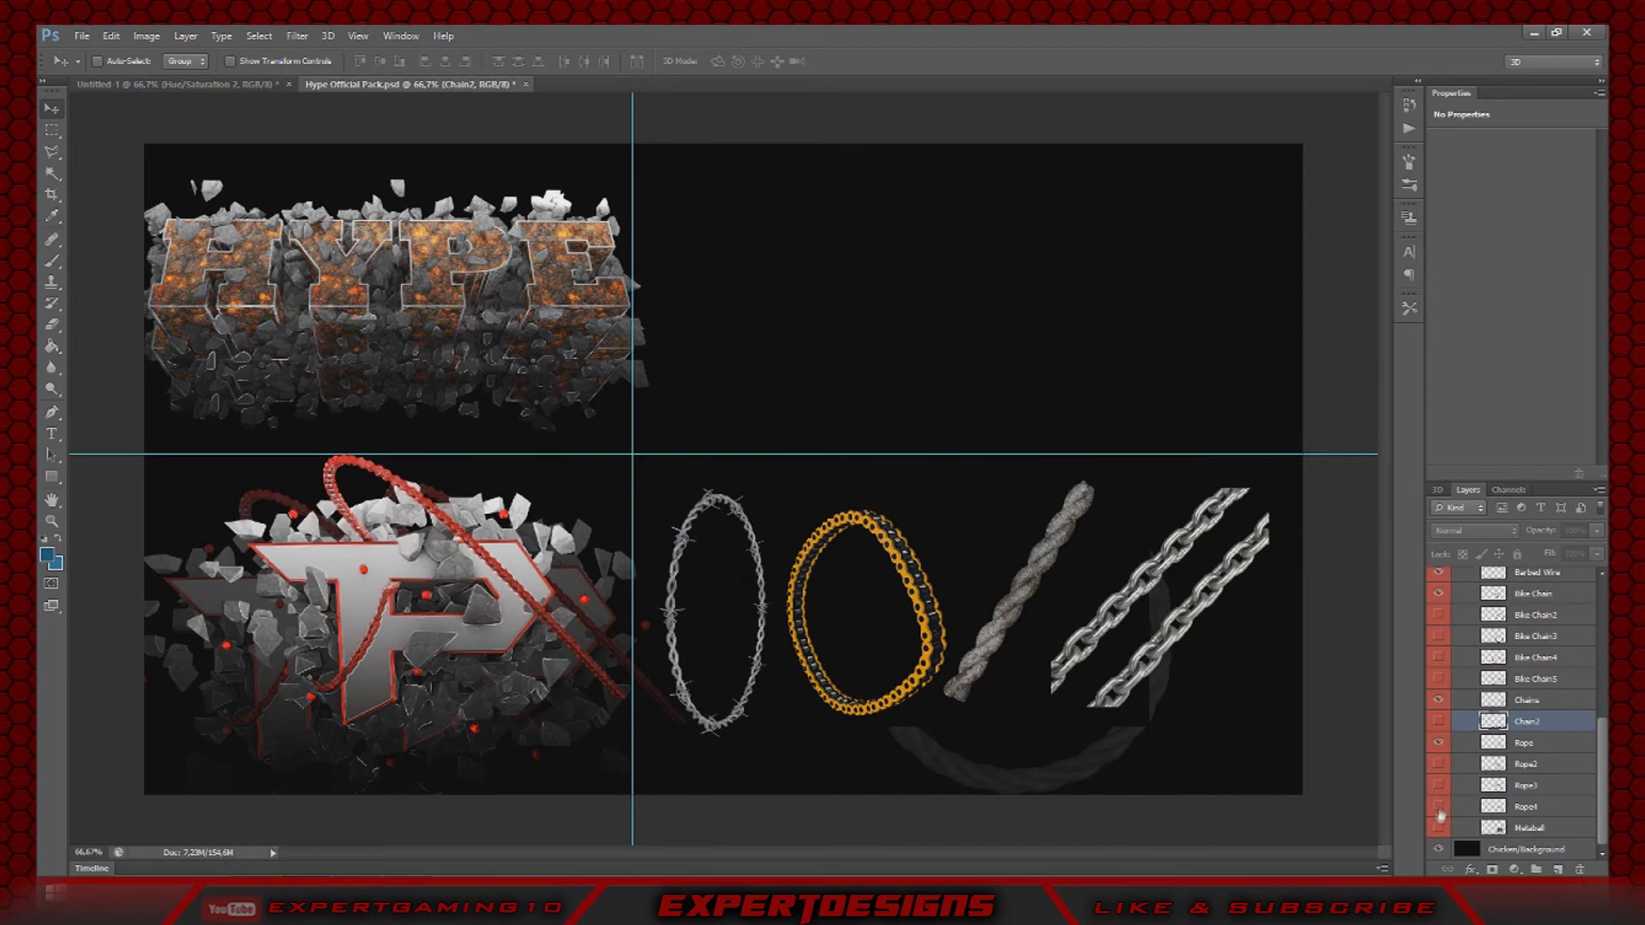
left_click(1439, 807)
- Bring the Metaball render into the logo beneath Group 1, enlarge it beyond the canvas sides and center it behind the letter
left_click(1439, 828)
left_click(1516, 827)
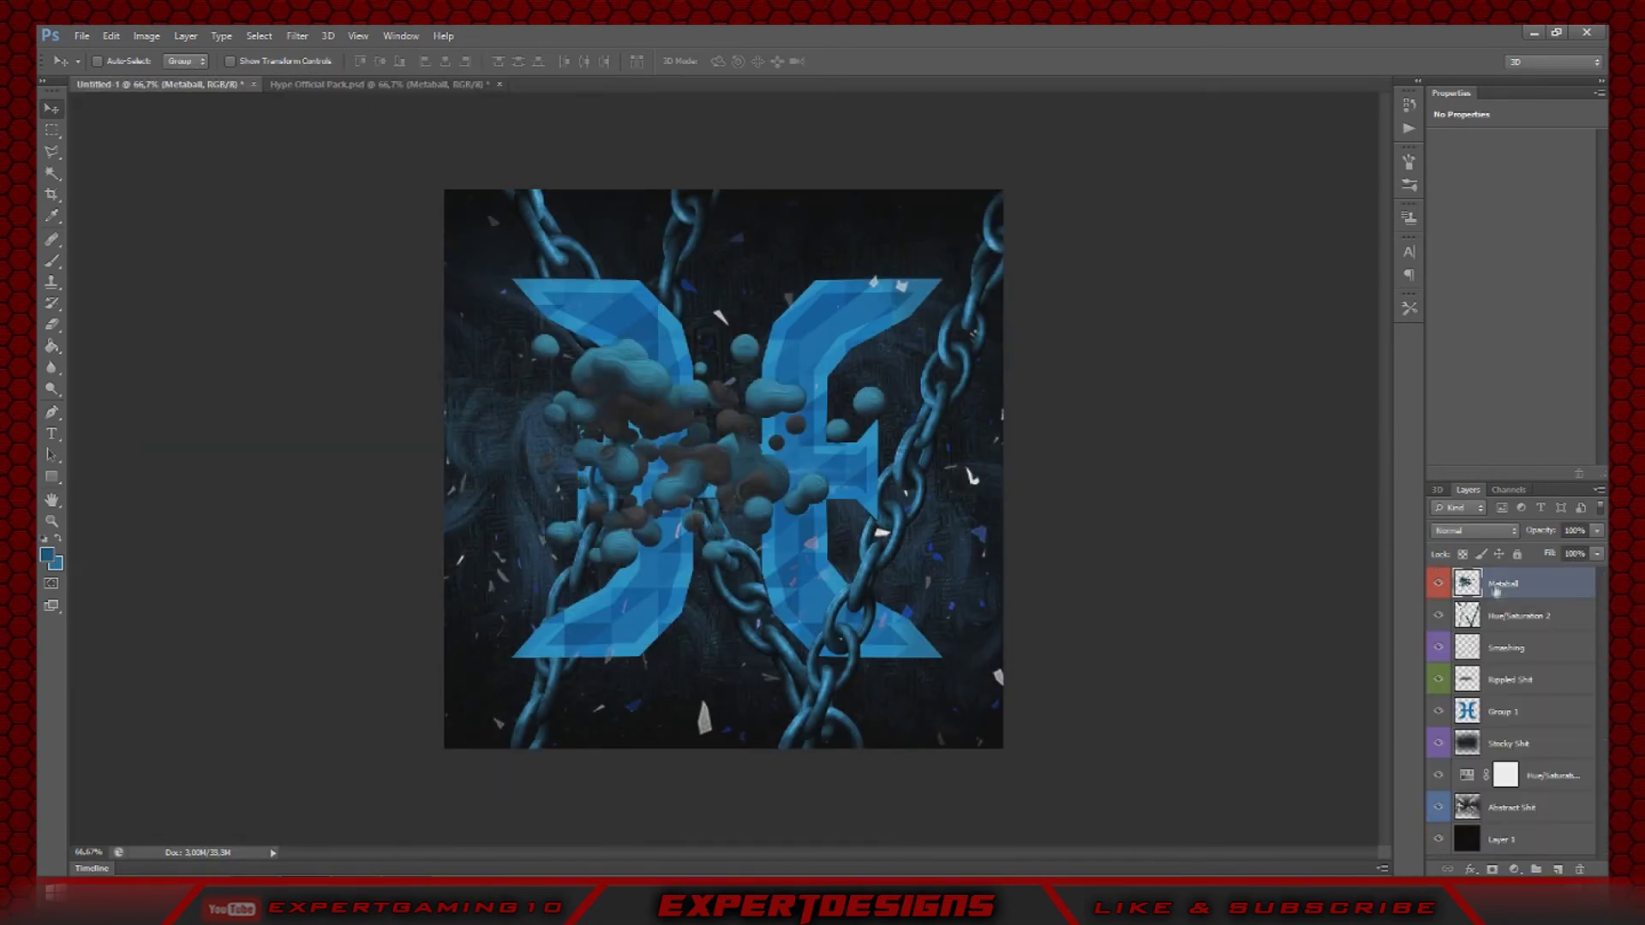
left_click_drag(1508, 807, 1495, 728)
key("ctrl+t")
left_click_drag(885, 334, 1079, 206)
key("v")
key("Return")
left_click_drag(583, 420, 673, 432)
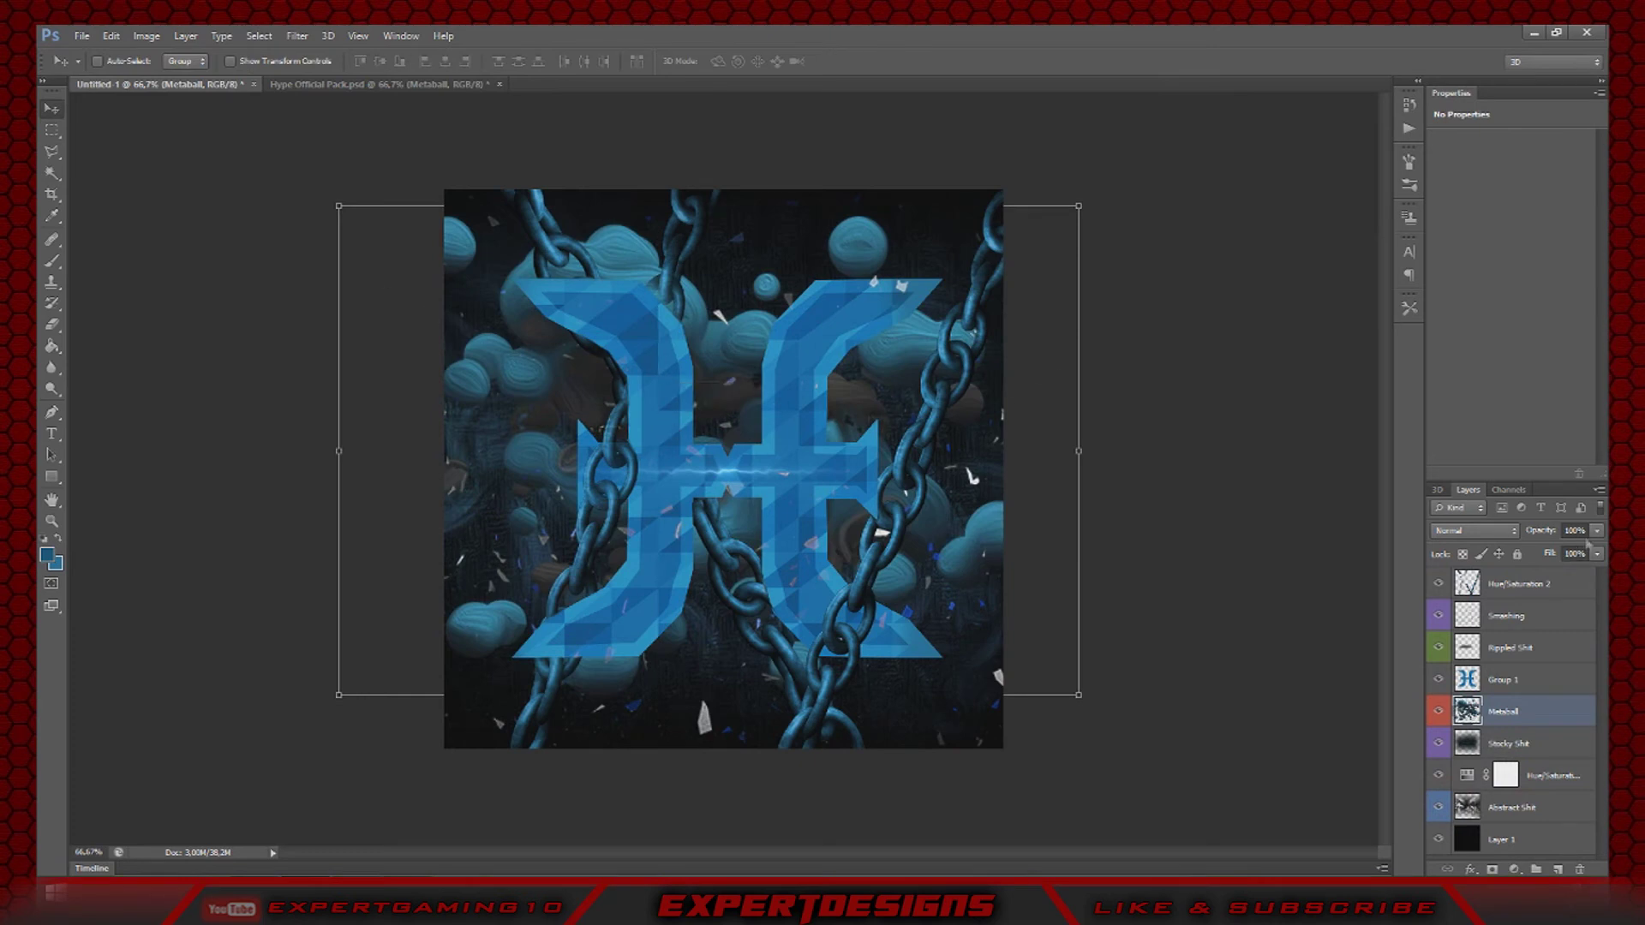
- Try several blend modes, including Overlay, on the Metaball layer
left_click(1473, 532)
left_click(1449, 343)
left_click(1469, 532)
left_click(1453, 319)
left_click(1469, 532)
left_click(1453, 306)
- Set the Metaball layer's blend mode to Lighten and lower its opacity
left_click(1469, 531)
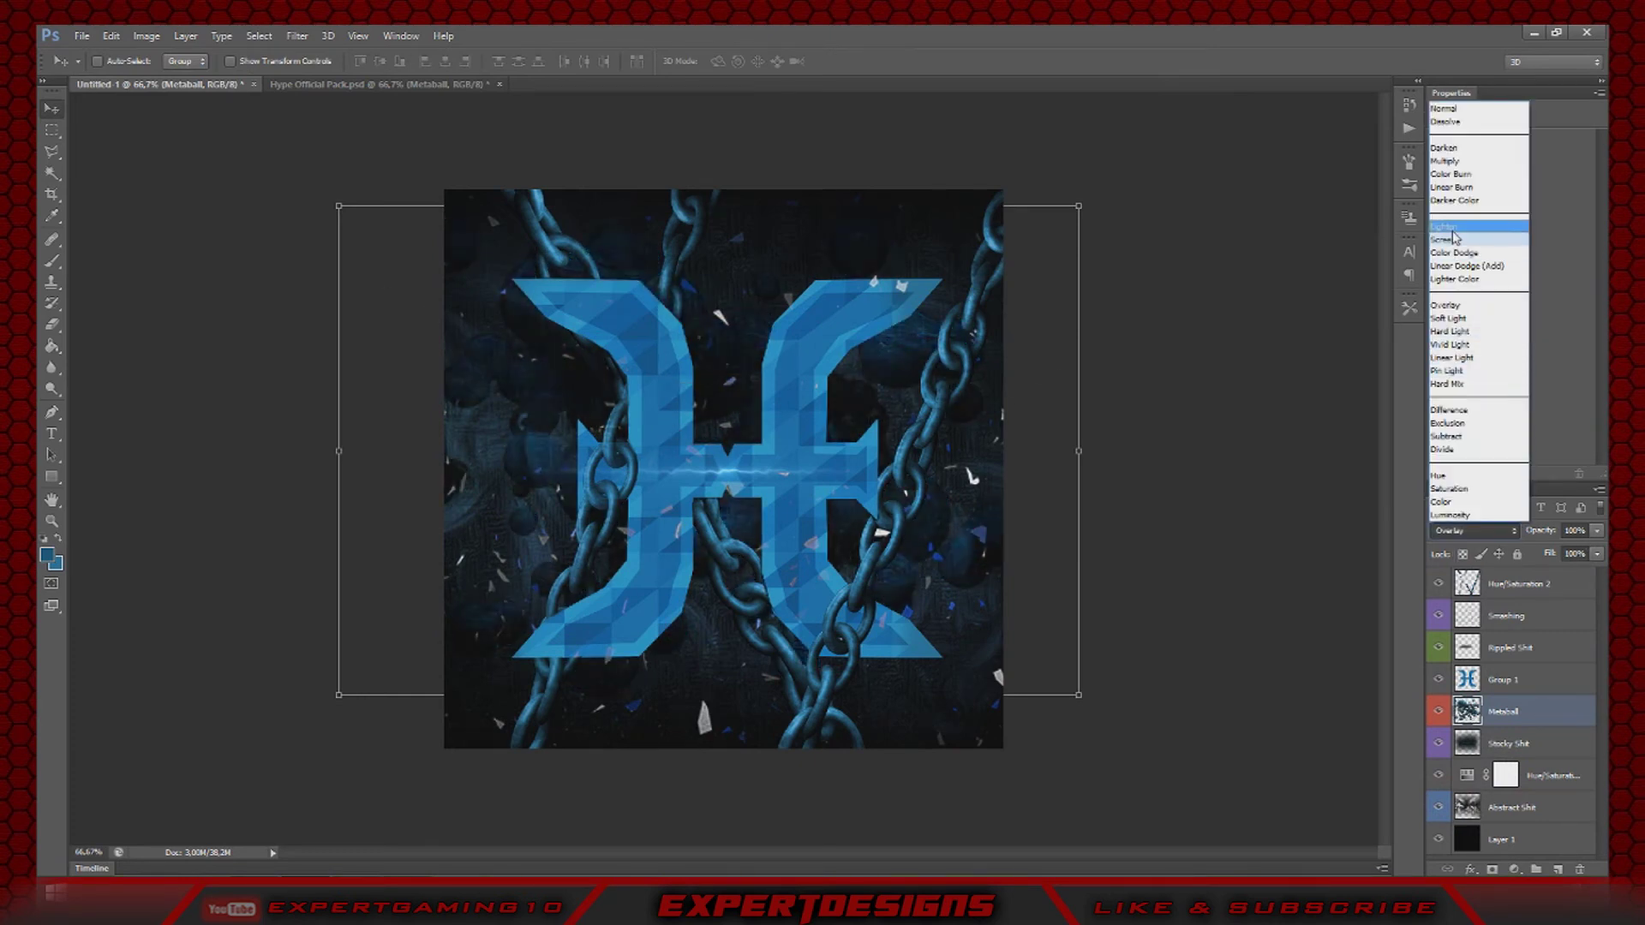
left_click(1452, 230)
left_click_drag(1597, 531, 1564, 553)
- Add an Outer Glow to the Group 1 letter with a new color, a different blend mode and an adjusted size
right_click(1549, 683)
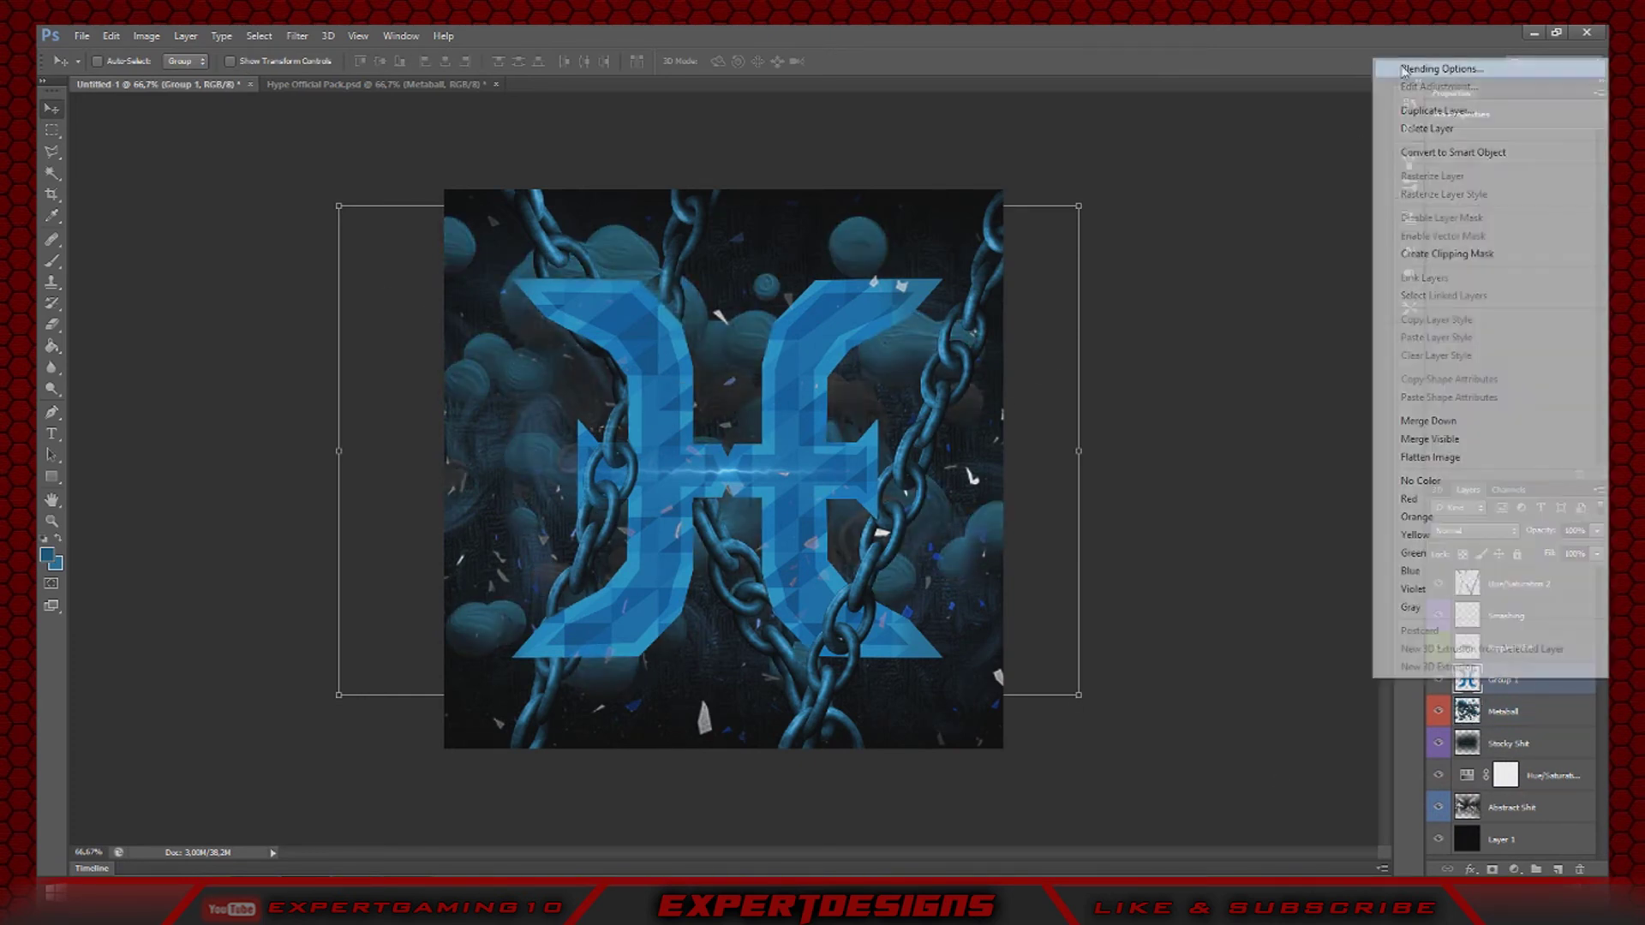
left_click(1447, 71)
left_click(1020, 565)
left_click(1174, 428)
left_click(1112, 561)
left_click(1441, 345)
left_click(1235, 370)
left_click(1229, 384)
left_click_drag(1196, 510, 1206, 511)
- Add a Drop Shadow to the letter and adjust its spread and size
left_click(1020, 582)
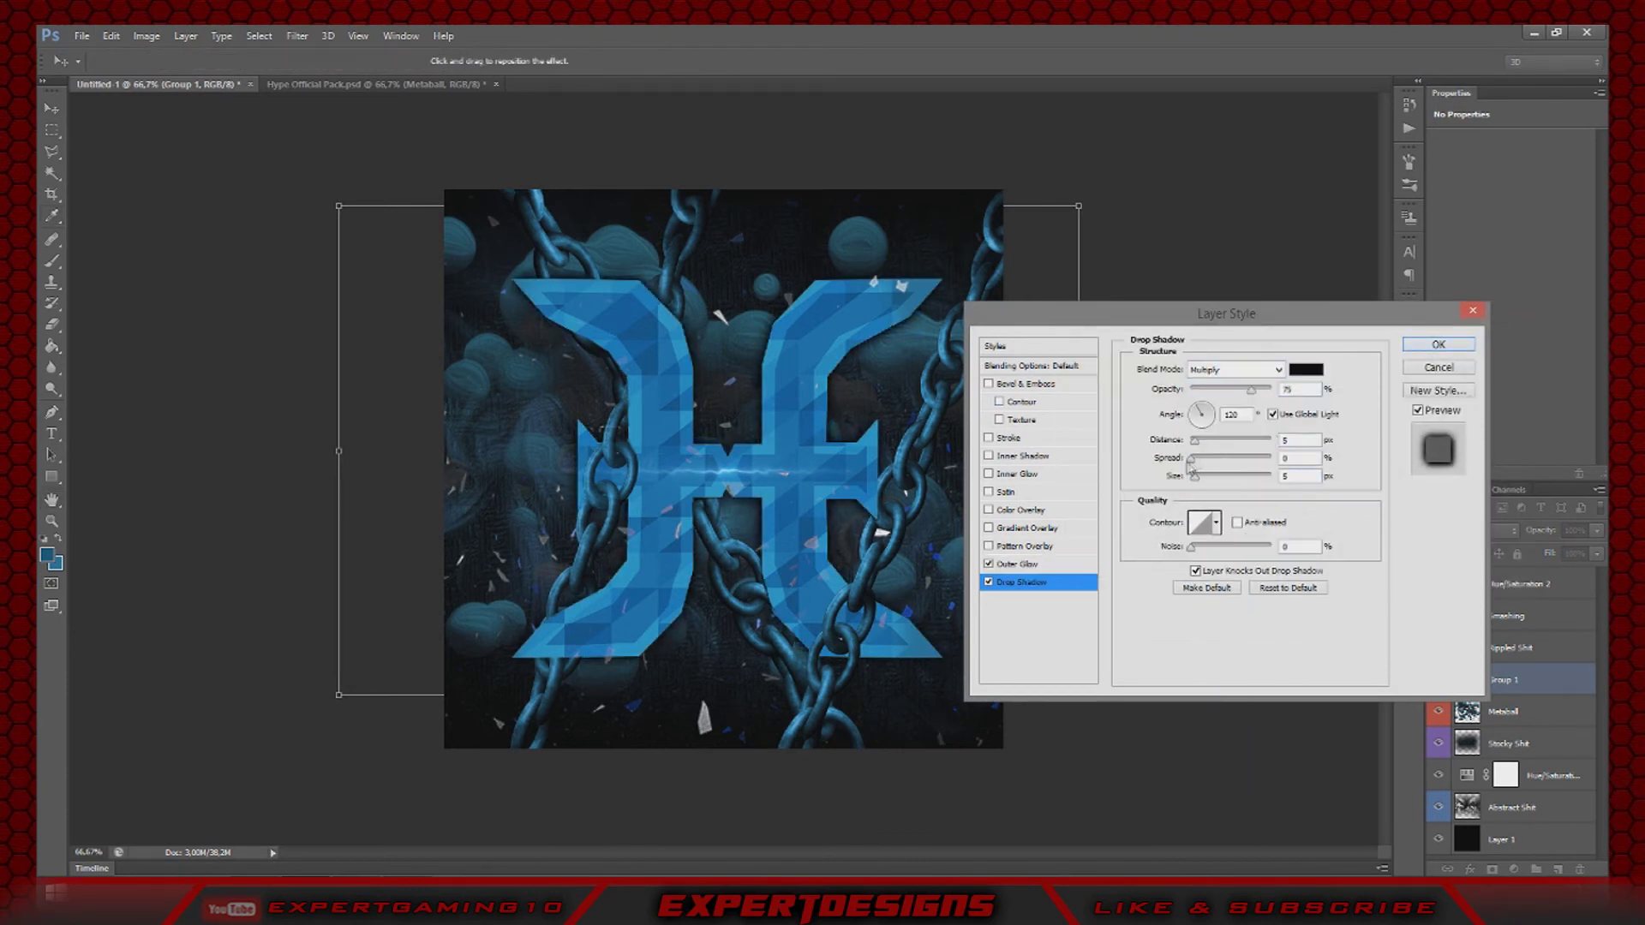
left_click_drag(1193, 461, 1311, 478)
left_click_drag(1195, 478, 1147, 460)
- Enable Bevel & Emboss with Contour on the letter and choose a contour preset
left_click(999, 402)
left_click(1020, 402)
left_click(1195, 373)
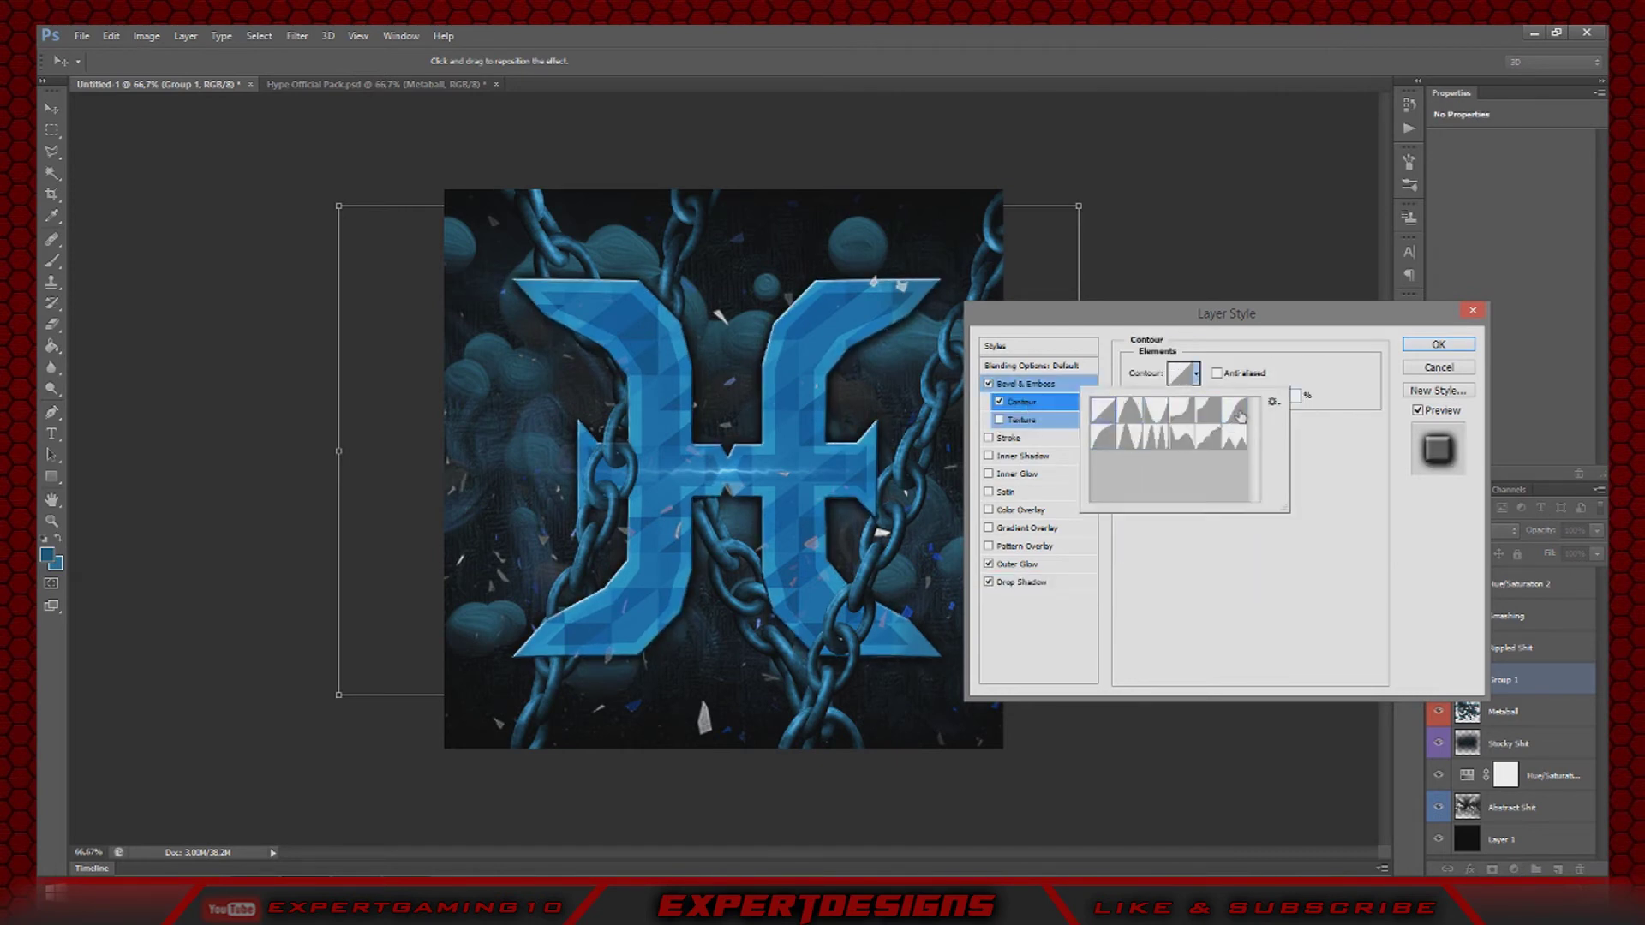
double_click(1113, 418)
- Preview Stroke and Inner Shadow on the letter, leave both off, and apply the layer style
left_click(1016, 439)
left_click(989, 438)
left_click(989, 456)
left_click(989, 455)
left_click(1017, 564)
left_click(1020, 582)
left_click(1439, 345)
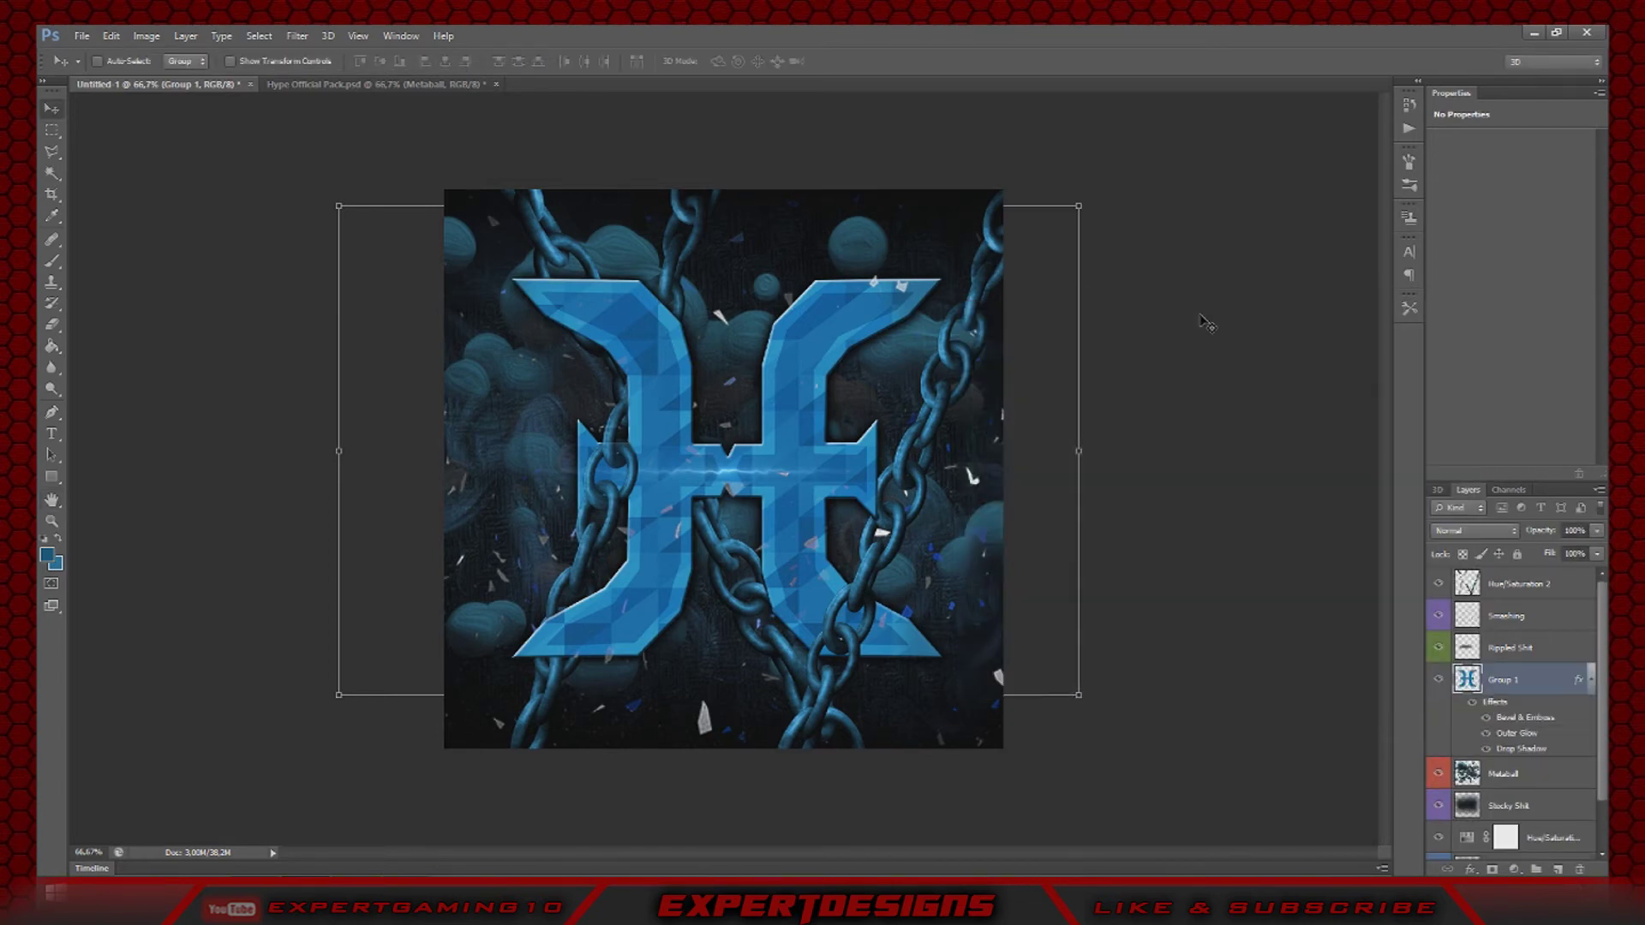
- Examine the color-correction groups in Hype CC's of Hype Official Pack.psd, including Blue, by toggling their visibility
left_click(268, 86)
left_click(1471, 712)
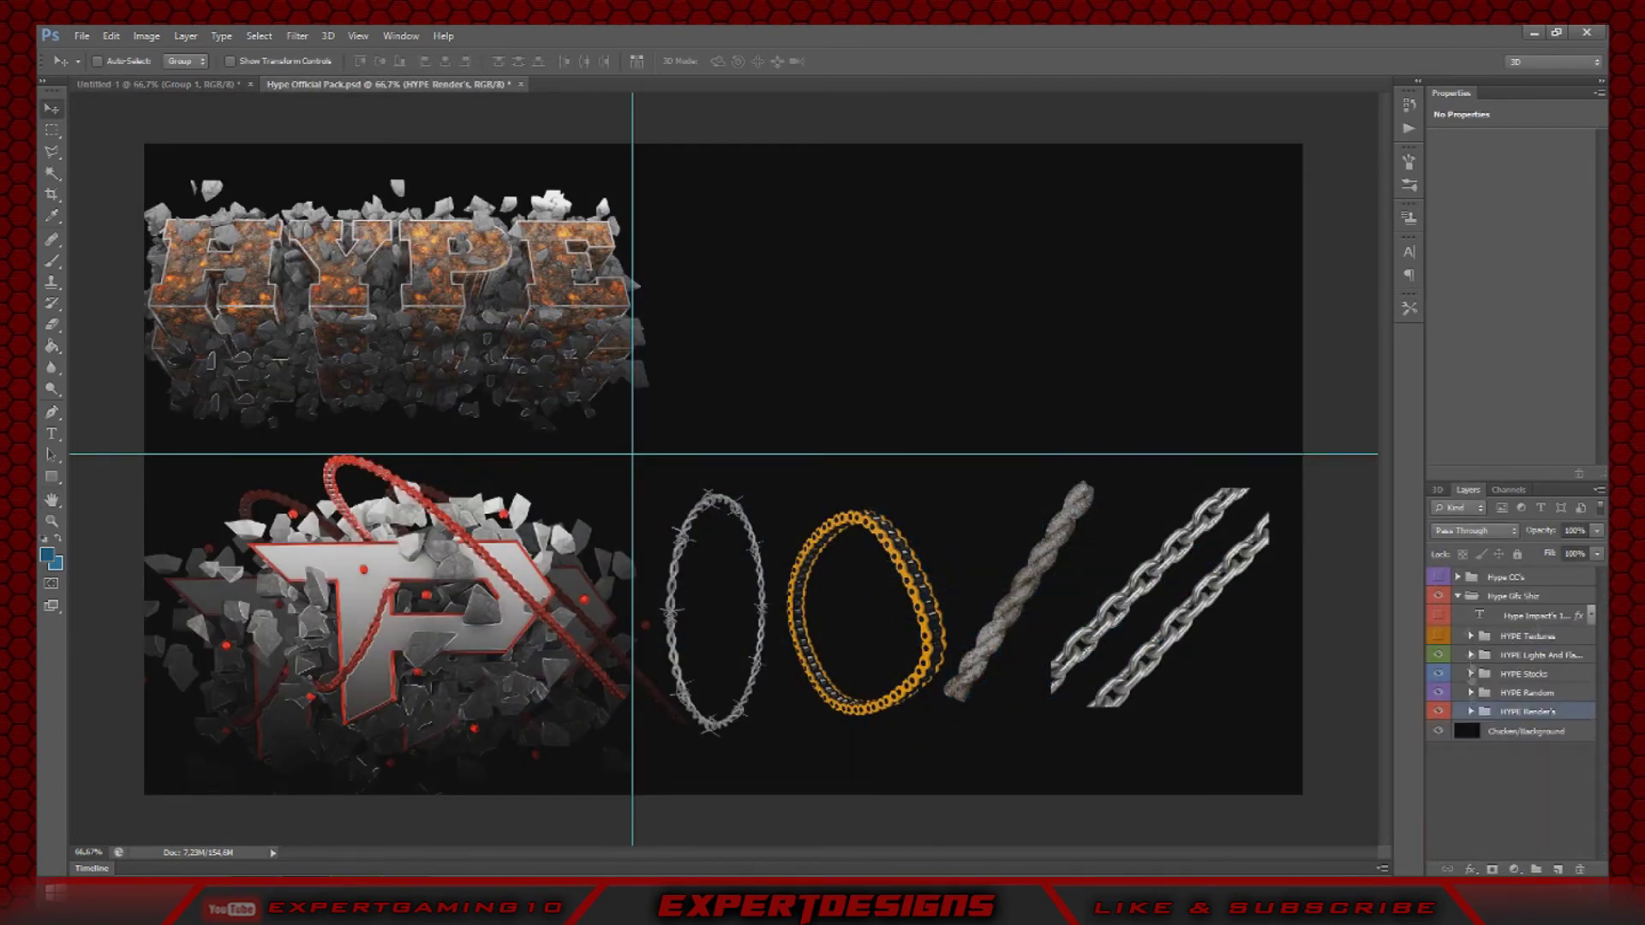
left_click(1458, 595)
left_click(1458, 576)
left_click(1471, 671)
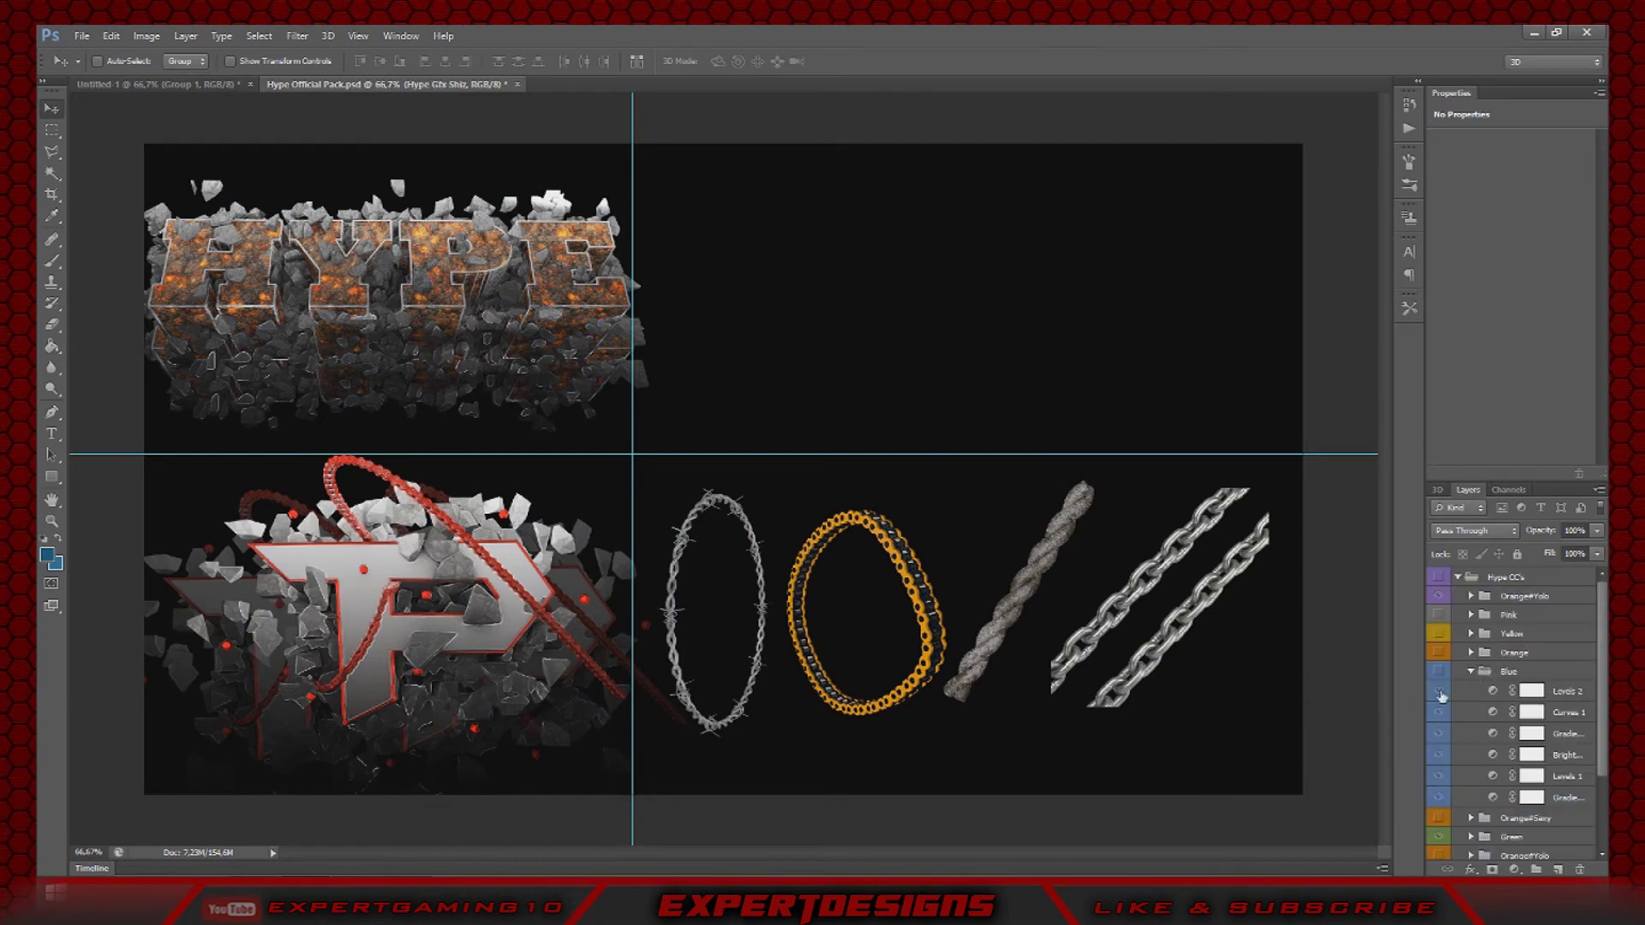
left_click(1439, 690)
left_click(1439, 672)
left_click(1471, 671)
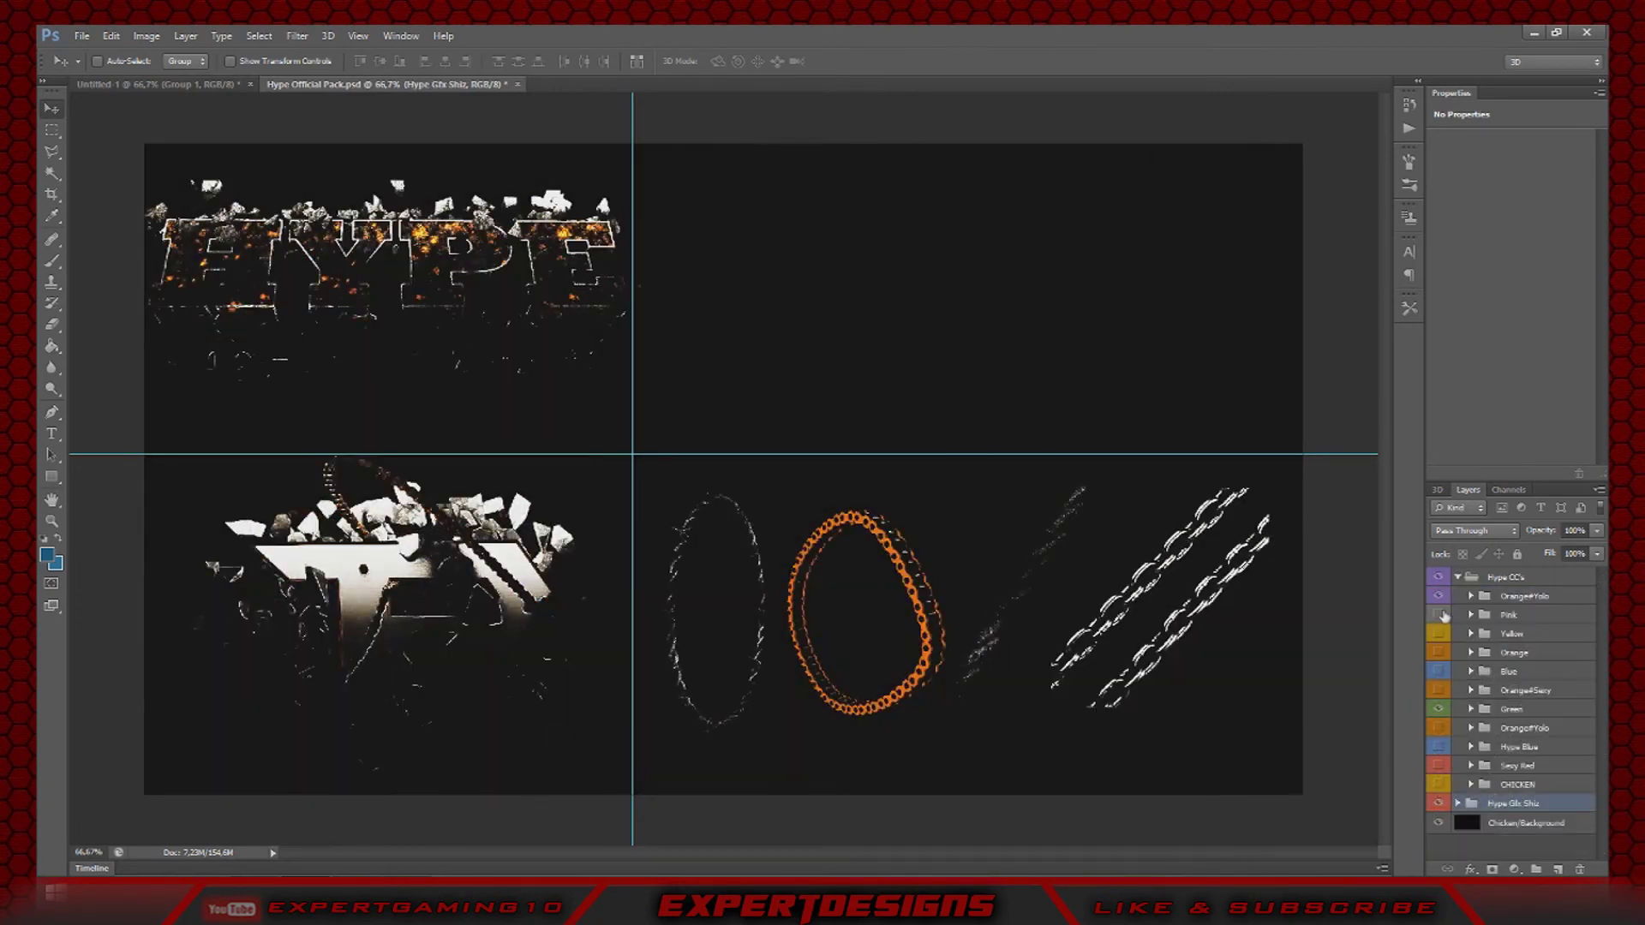
left_click_drag(1438, 622, 1438, 744)
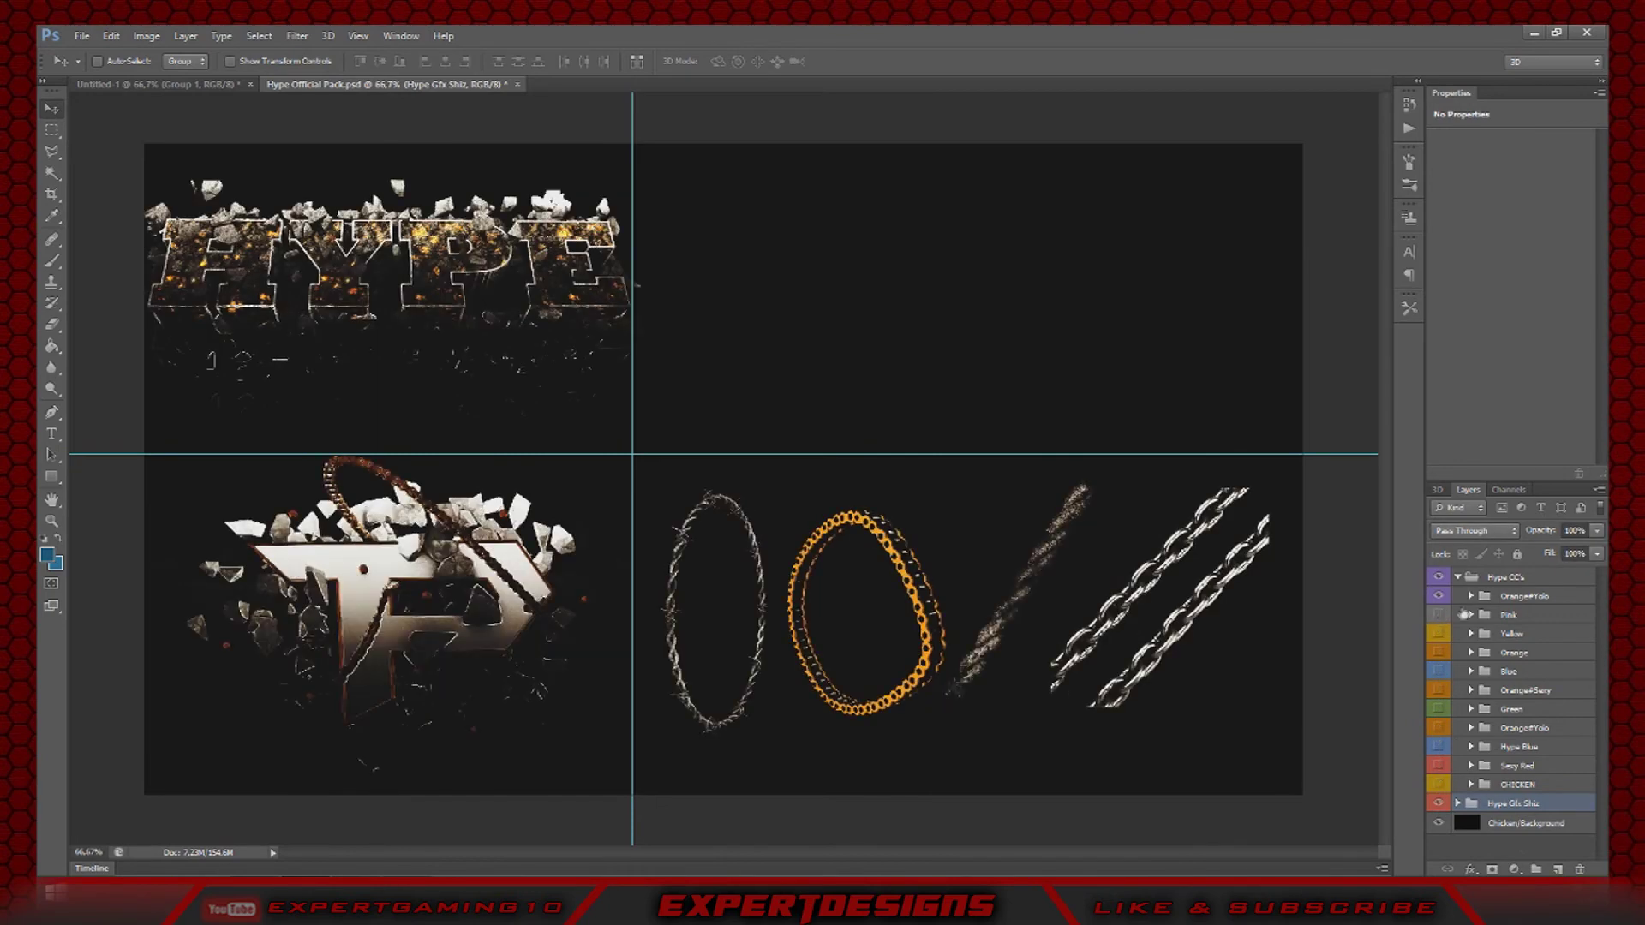
left_click(1471, 597)
left_click(1471, 596)
left_click(1458, 577)
- Hide the Hype CC's group and preview the Star thingy and neighboring effects in HYPE Lights And Flares
left_click(1458, 597)
left_click(1438, 615)
left_click(1438, 615)
left_click(1507, 655)
left_click(1471, 655)
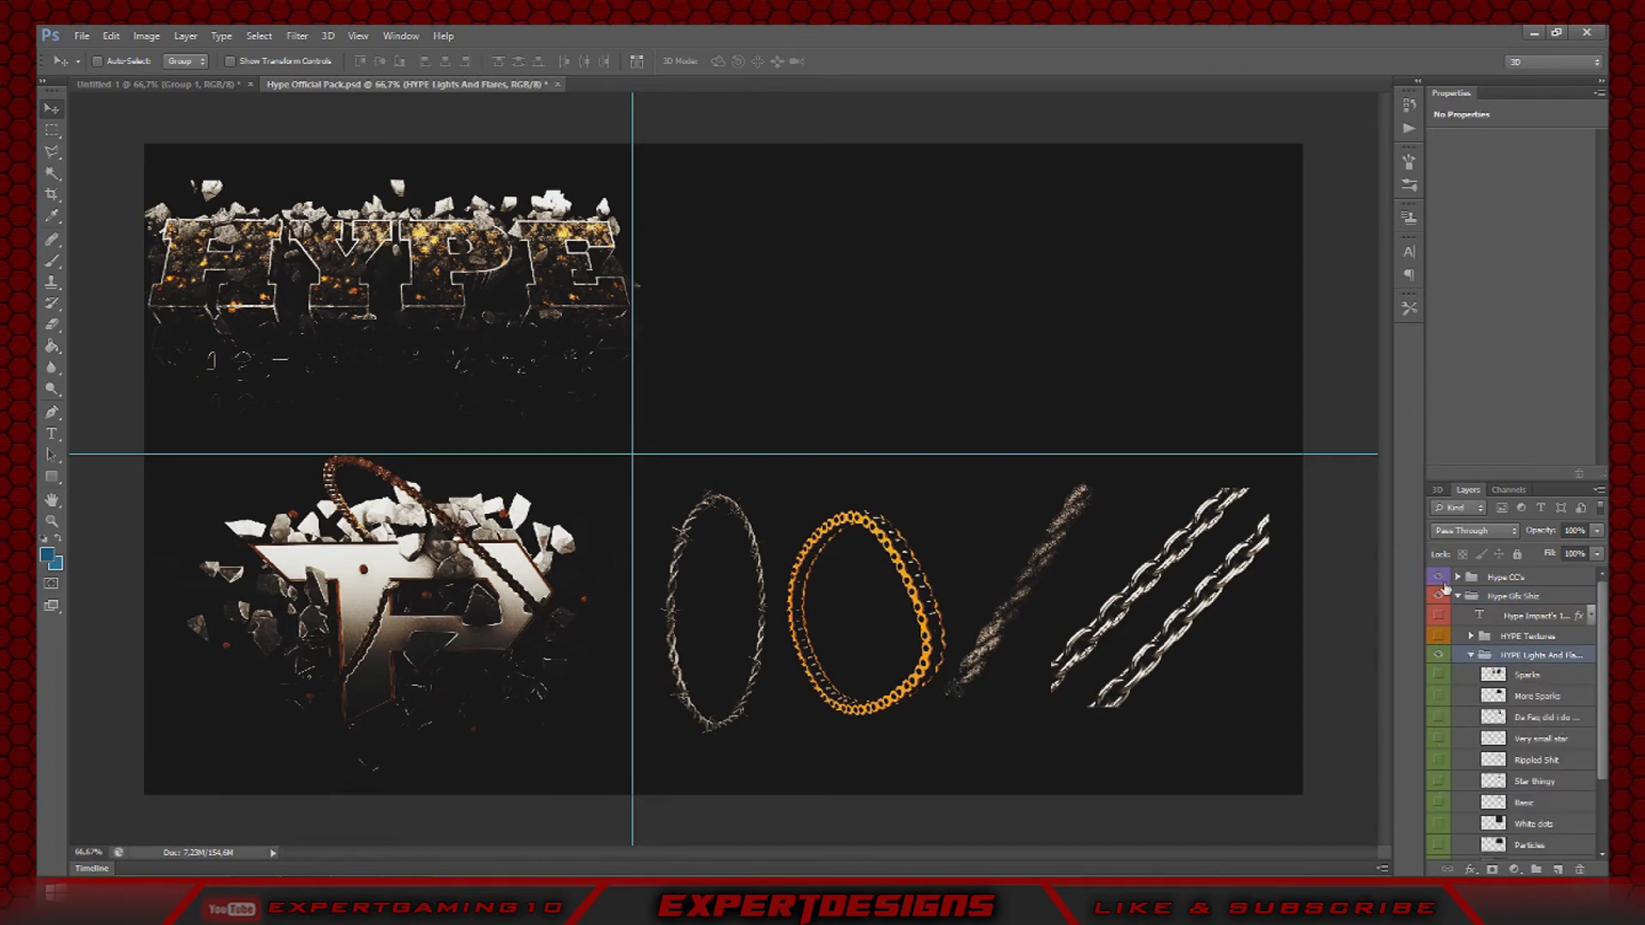
left_click(1439, 576)
left_click(1438, 782)
left_click(1439, 781)
left_click(1439, 802)
left_click(1439, 803)
- Bring the Star thingy flare into the logo, place it on the upper edge of the letter's left arm and move it above all layers
left_click(1438, 781)
left_click(1534, 781)
left_click_drag(996, 321, 612, 296)
key("ctrl+plus")
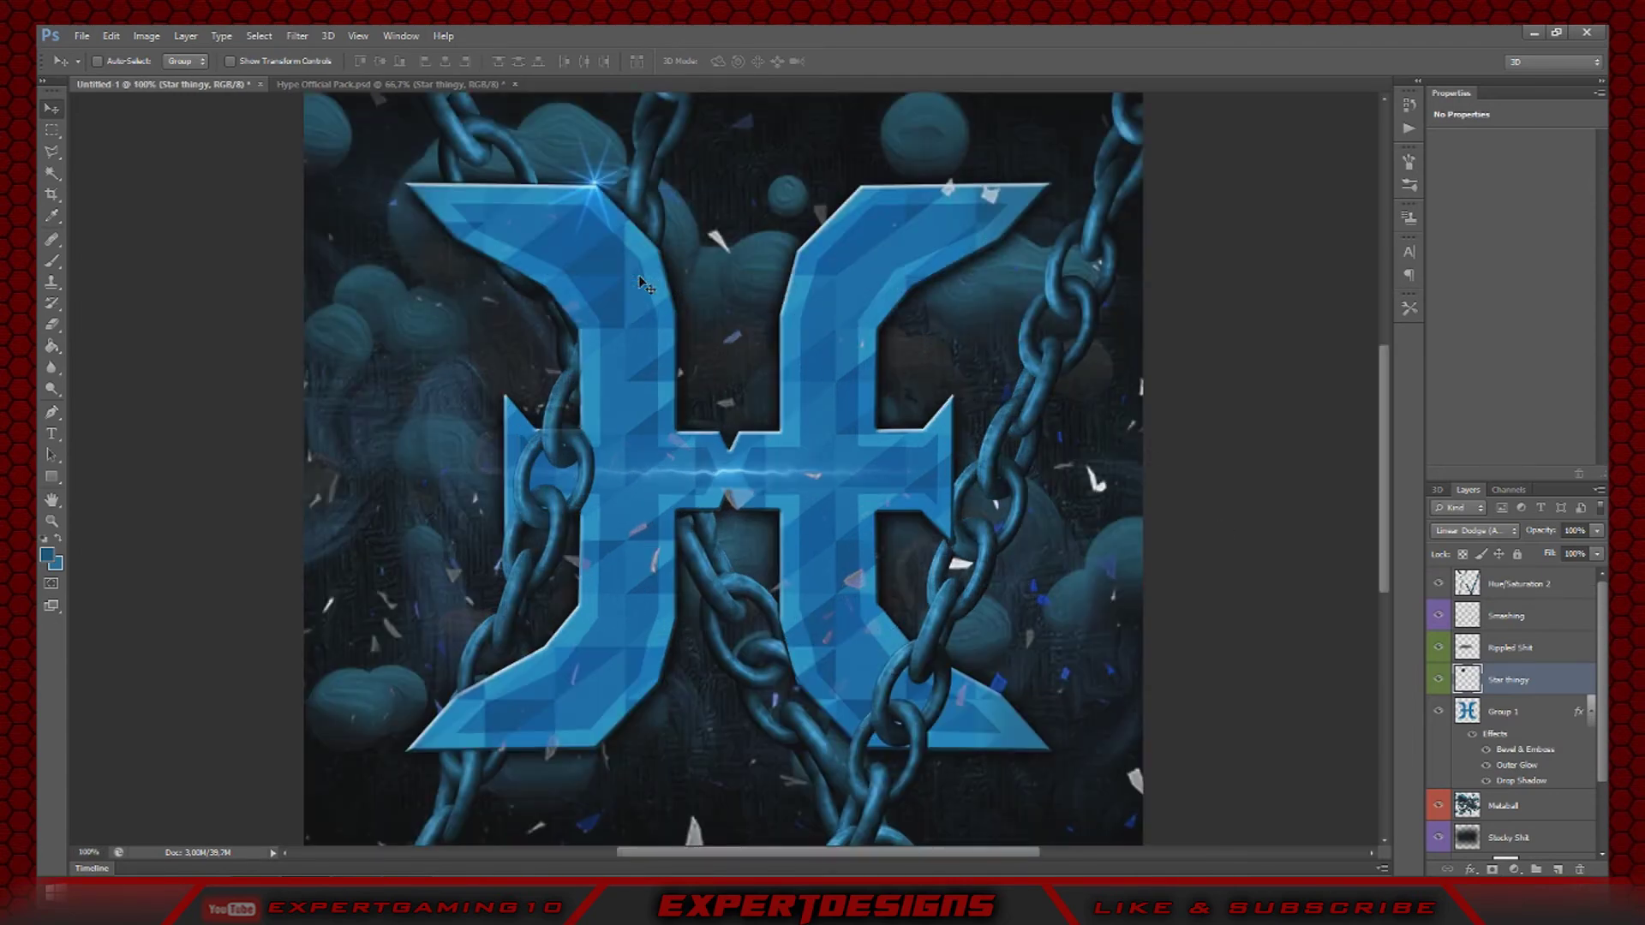
left_click_drag(1526, 567, 1525, 573)
- Duplicate the Star thingy layer twice, placing one copy where the crossbar meets the right stem and the other on the lower-right foot
right_click(1516, 583)
left_click(1371, 309)
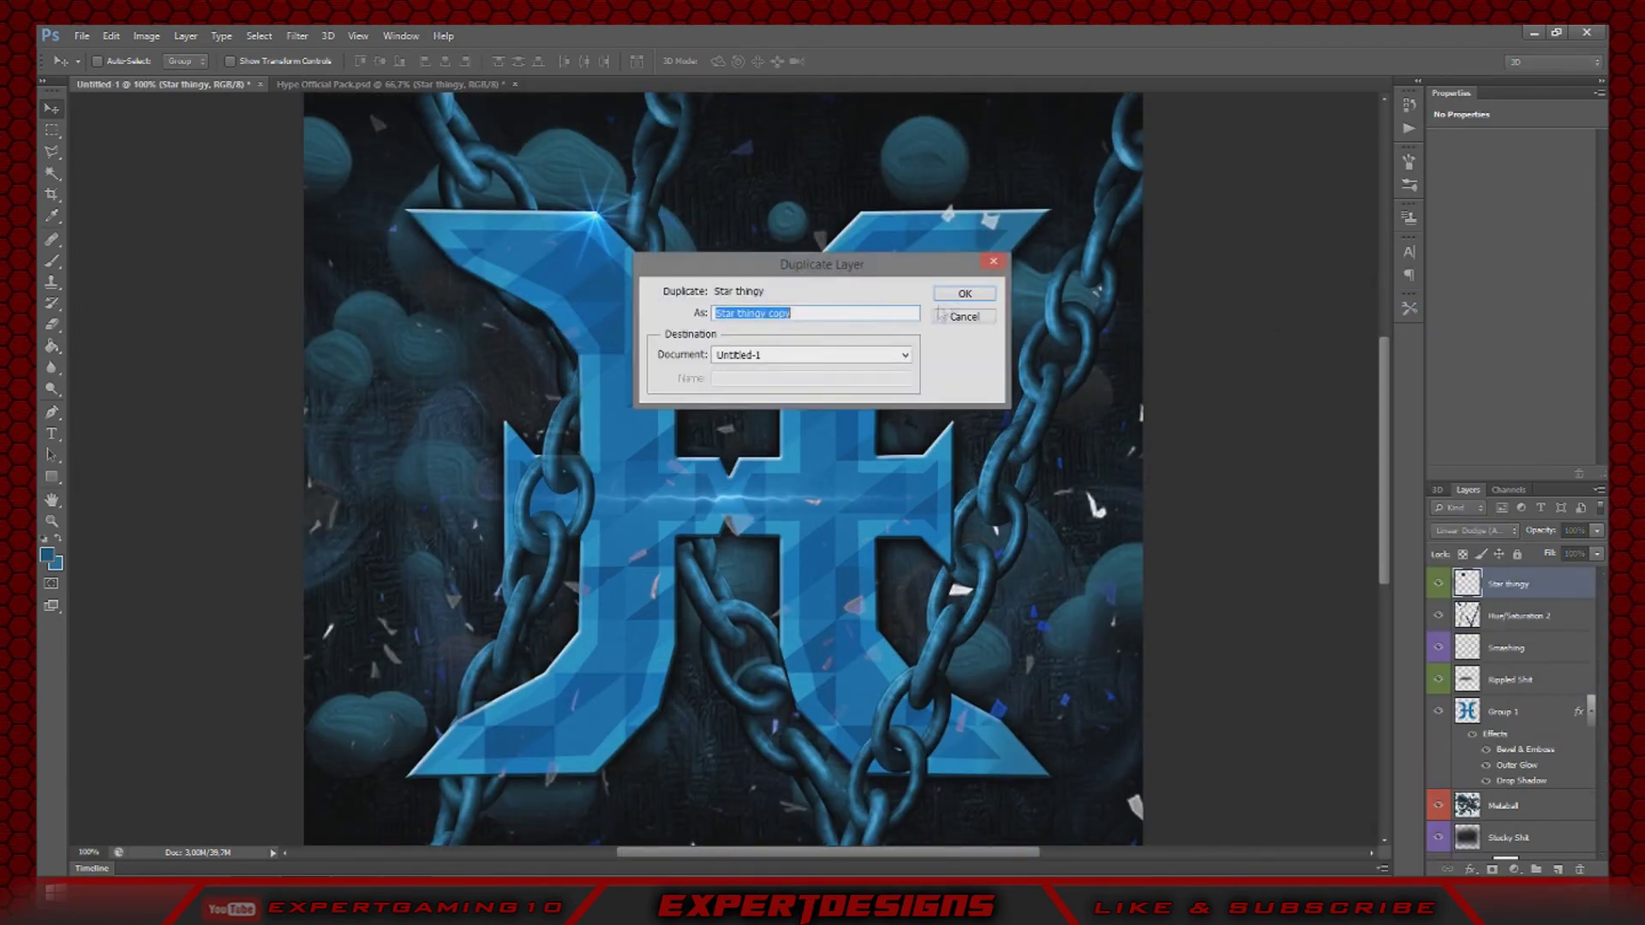
key("Return")
right_click(1574, 582)
left_click(1371, 309)
key("Return")
left_click_drag(786, 392, 971, 690)
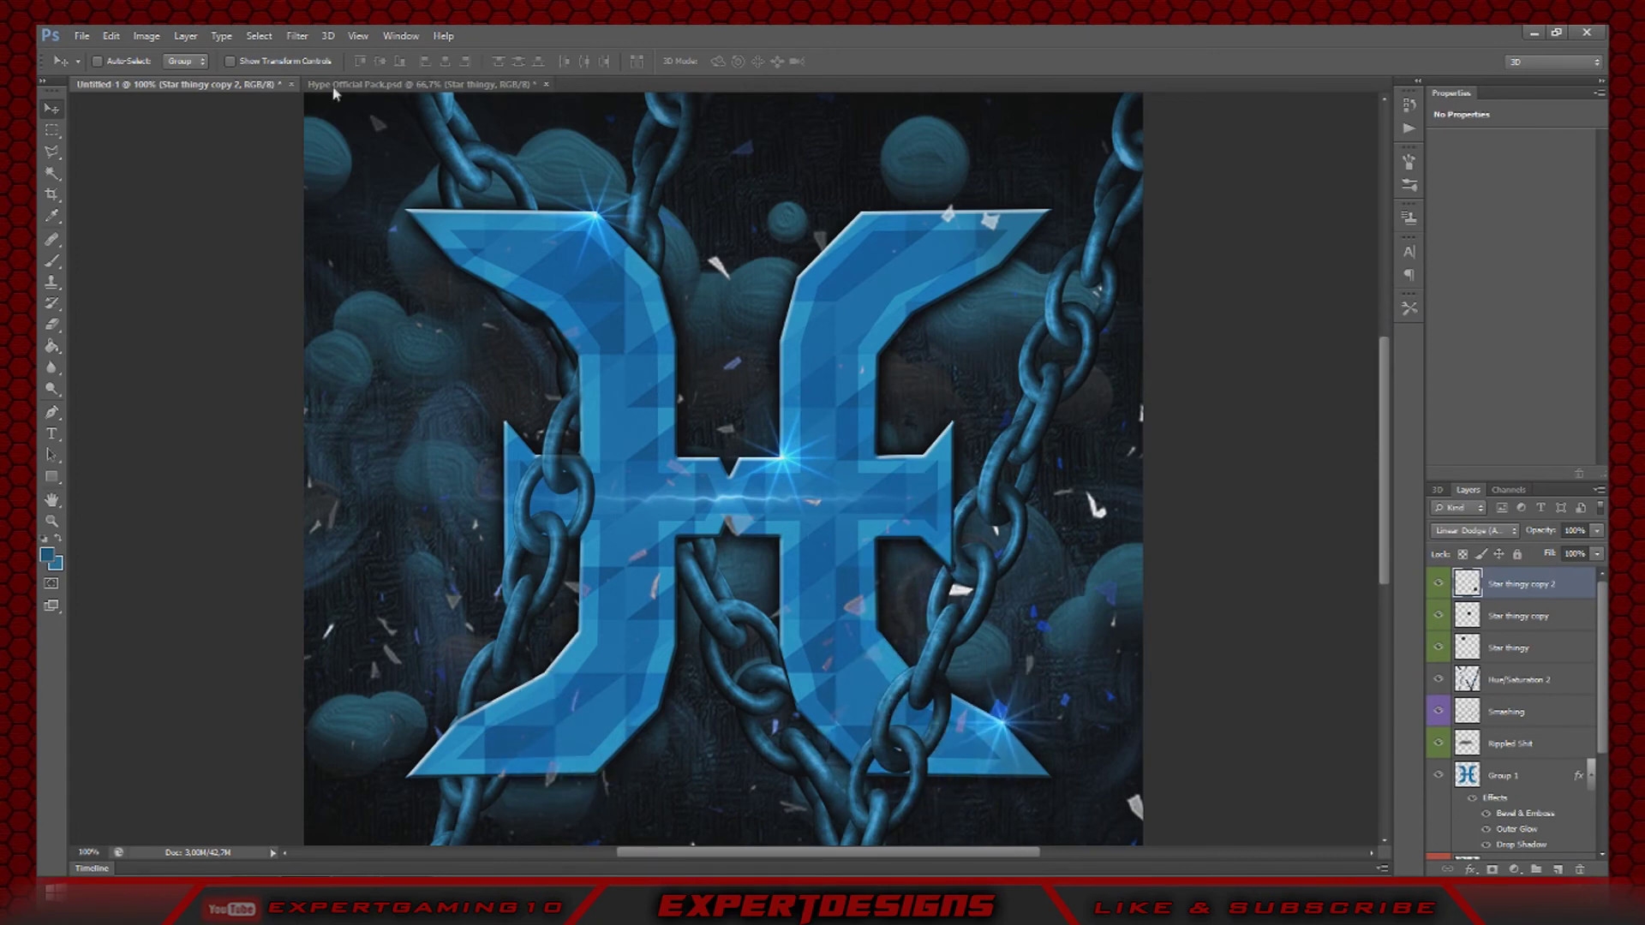
- Preview the remaining effects of the HYPE Lights And Flares group in Hype Official Pack.psd by toggling their visibility
left_click(335, 87)
left_click(1438, 779)
left_click(1440, 824)
left_click(1439, 825)
scroll(1441, 844, "down", 1)
left_click(1440, 847)
left_click(1440, 847)
scroll(1440, 839, "down", 1)
scroll(1440, 833, "down", 1)
left_click(1437, 810)
left_click(1437, 810)
- Collapse the lights group and preview individual layers of the HYPE Stocks group
left_click(1470, 601)
left_click(1471, 675)
left_click(1438, 695)
left_click(1437, 695)
left_click(1439, 822)
left_click(1439, 822)
scroll(1441, 842, "down", 1)
- Collapse HYPE Stocks and preview individual layers of the HYPE Random group
left_click(1470, 621)
left_click(1471, 693)
left_click(1439, 715)
left_click(1438, 714)
scroll(1439, 810, "down", 1)
left_click(1438, 790)
left_click(1527, 662)
left_click(1471, 662)
- Close Hype Official Pack.psd without saving its changes and open GFX Pack F4-1.psd
left_click(562, 85)
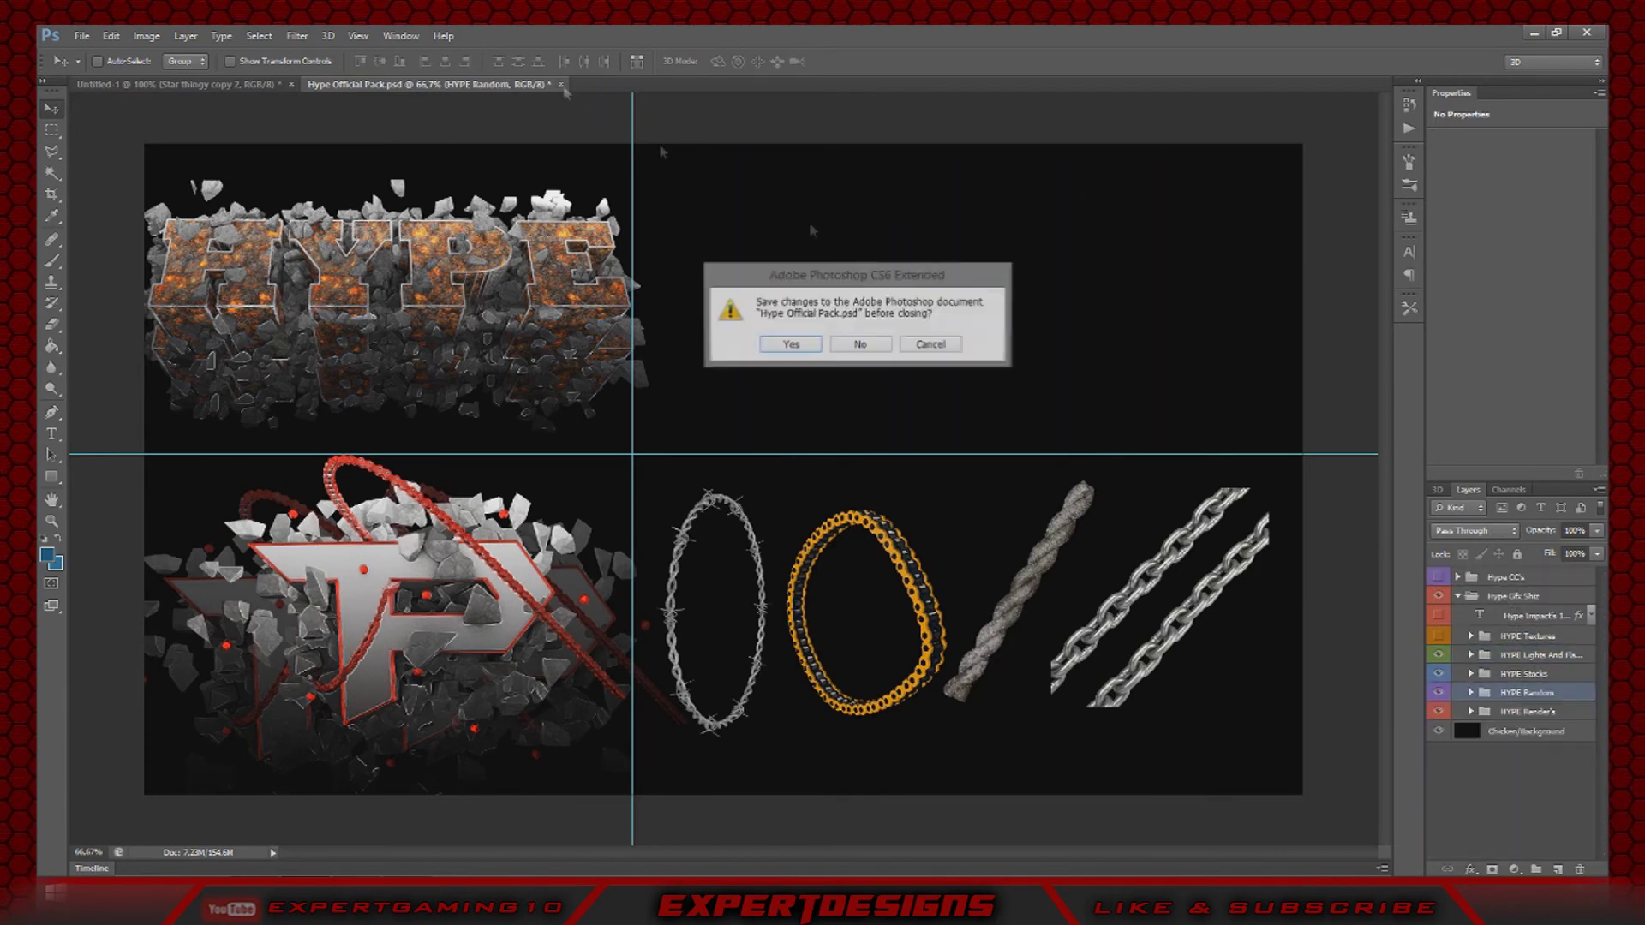
left_click(860, 343)
left_click(81, 35)
left_click(101, 72)
double_click(737, 268)
double_click(736, 268)
left_click(769, 299)
double_click(768, 298)
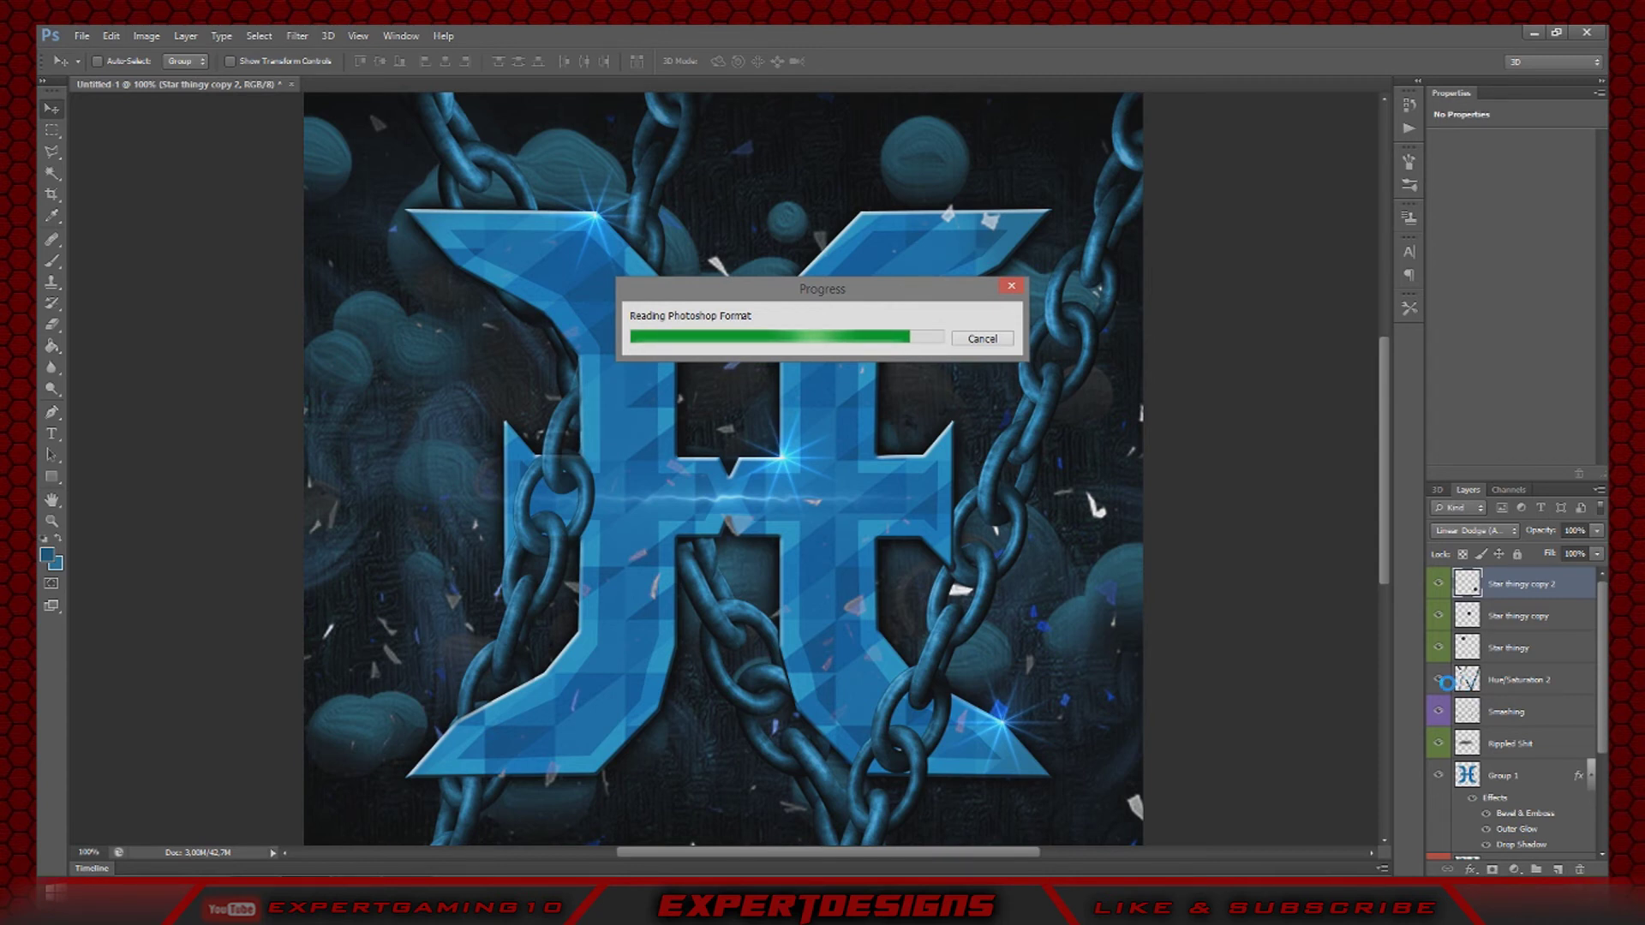
- Look through the groups of GFX Pack F4-1.psd, including the contents of Opticals Flares and Particules
left_click(1439, 788)
left_click(1439, 789)
scroll(1448, 754, "up", 20)
left_click(1461, 654)
left_click(1458, 653)
left_click(1459, 596)
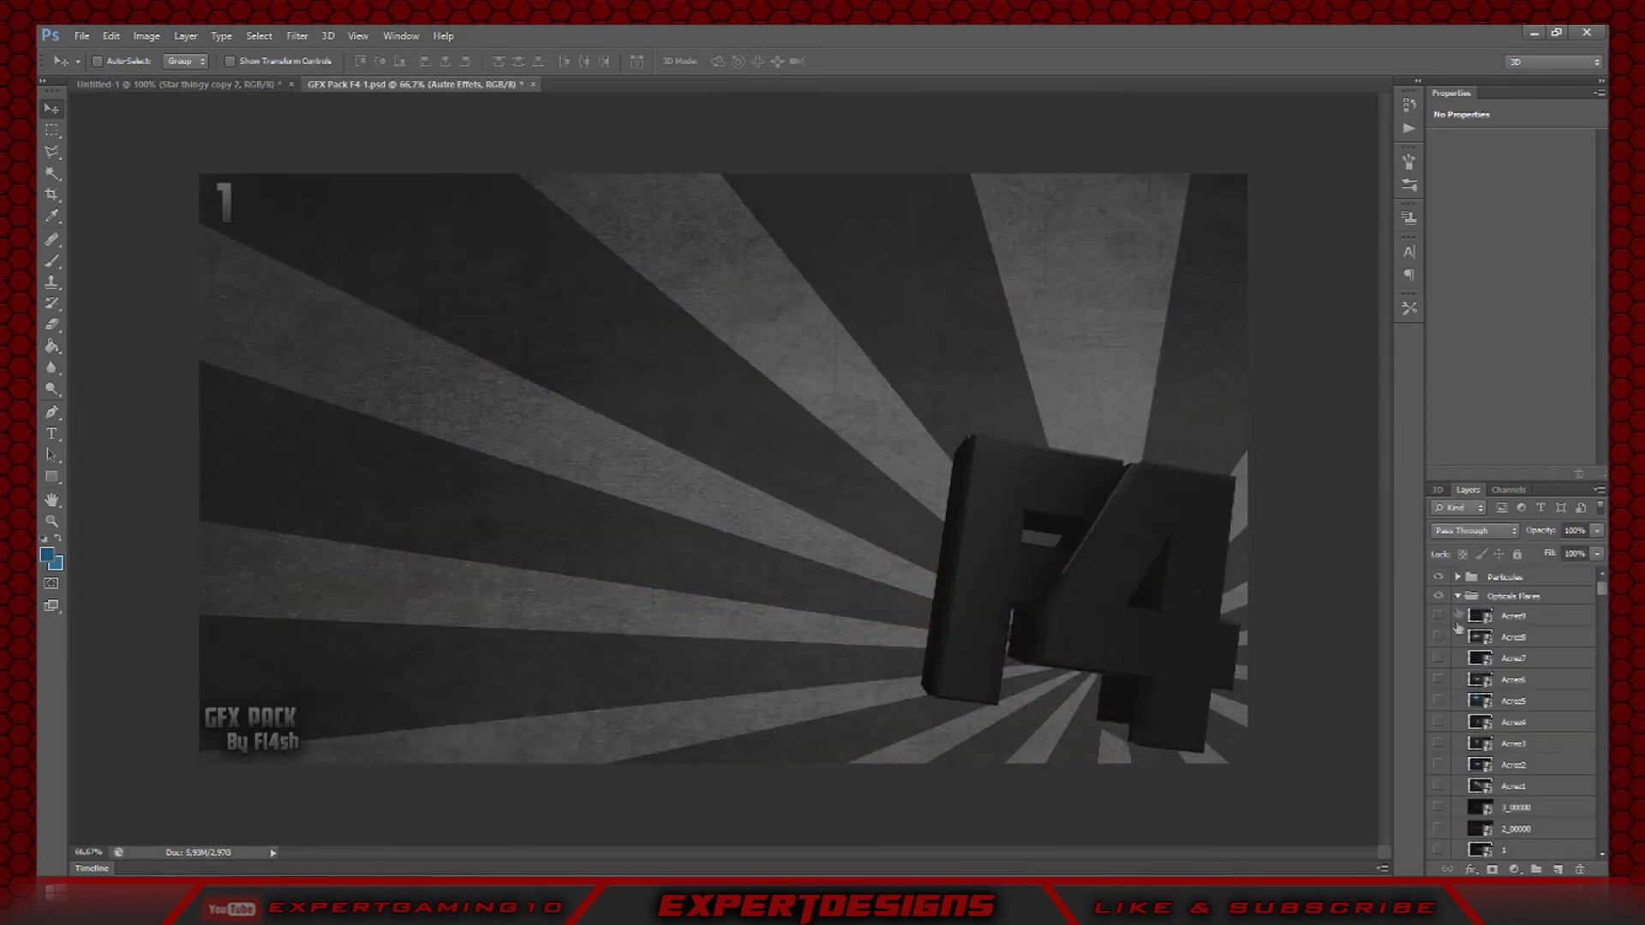
scroll(1439, 758, "down", 2)
scroll(1448, 685, "up", 2)
left_click(1459, 596)
left_click(1458, 578)
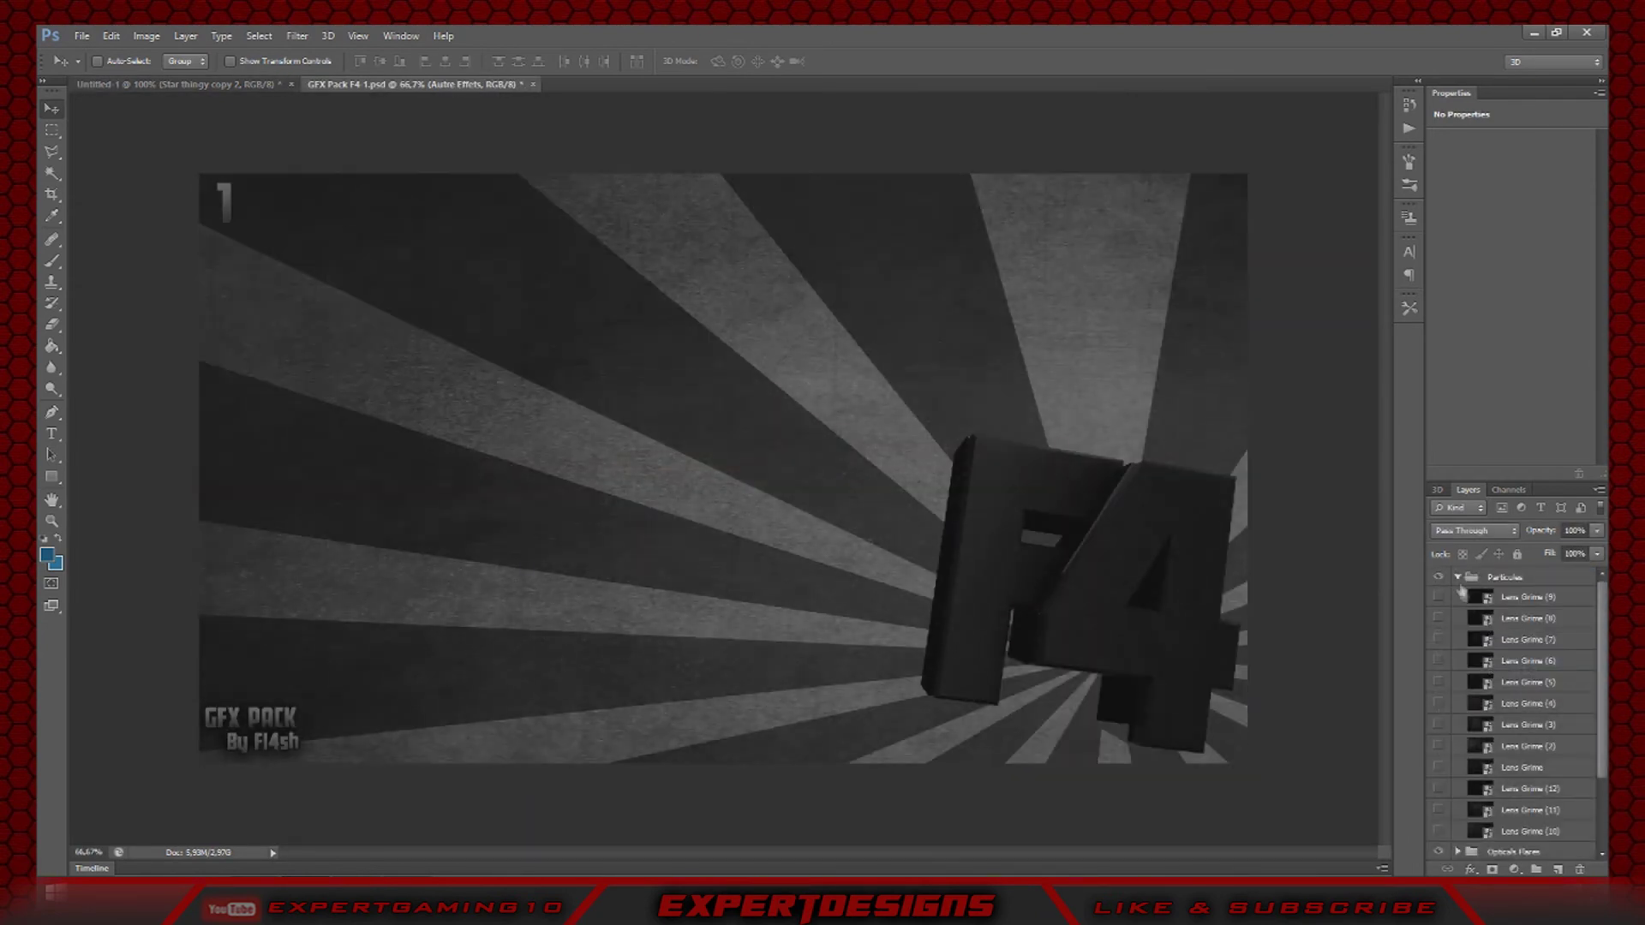
left_click(1458, 579)
left_click(1459, 672)
left_click(1459, 672)
- Preview the light-effect images in the next group of the pack, including ModUp, by toggling them one at a time
left_click(1458, 652)
scroll(1446, 729, "down", 4)
left_click(1438, 795)
left_click(1438, 795)
scroll(1439, 805, "down", 2)
left_click(1440, 829)
left_click(1439, 831)
left_click(1439, 849)
left_click(1440, 849)
scroll(1439, 839, "down", 1)
scroll(1439, 837, "down", 3)
left_click(1440, 837)
left_click(1439, 835)
scroll(1438, 818, "down", 4)
scroll(1439, 835, "down", 2)
left_click(1439, 831)
left_click(1439, 831)
left_click(1439, 811)
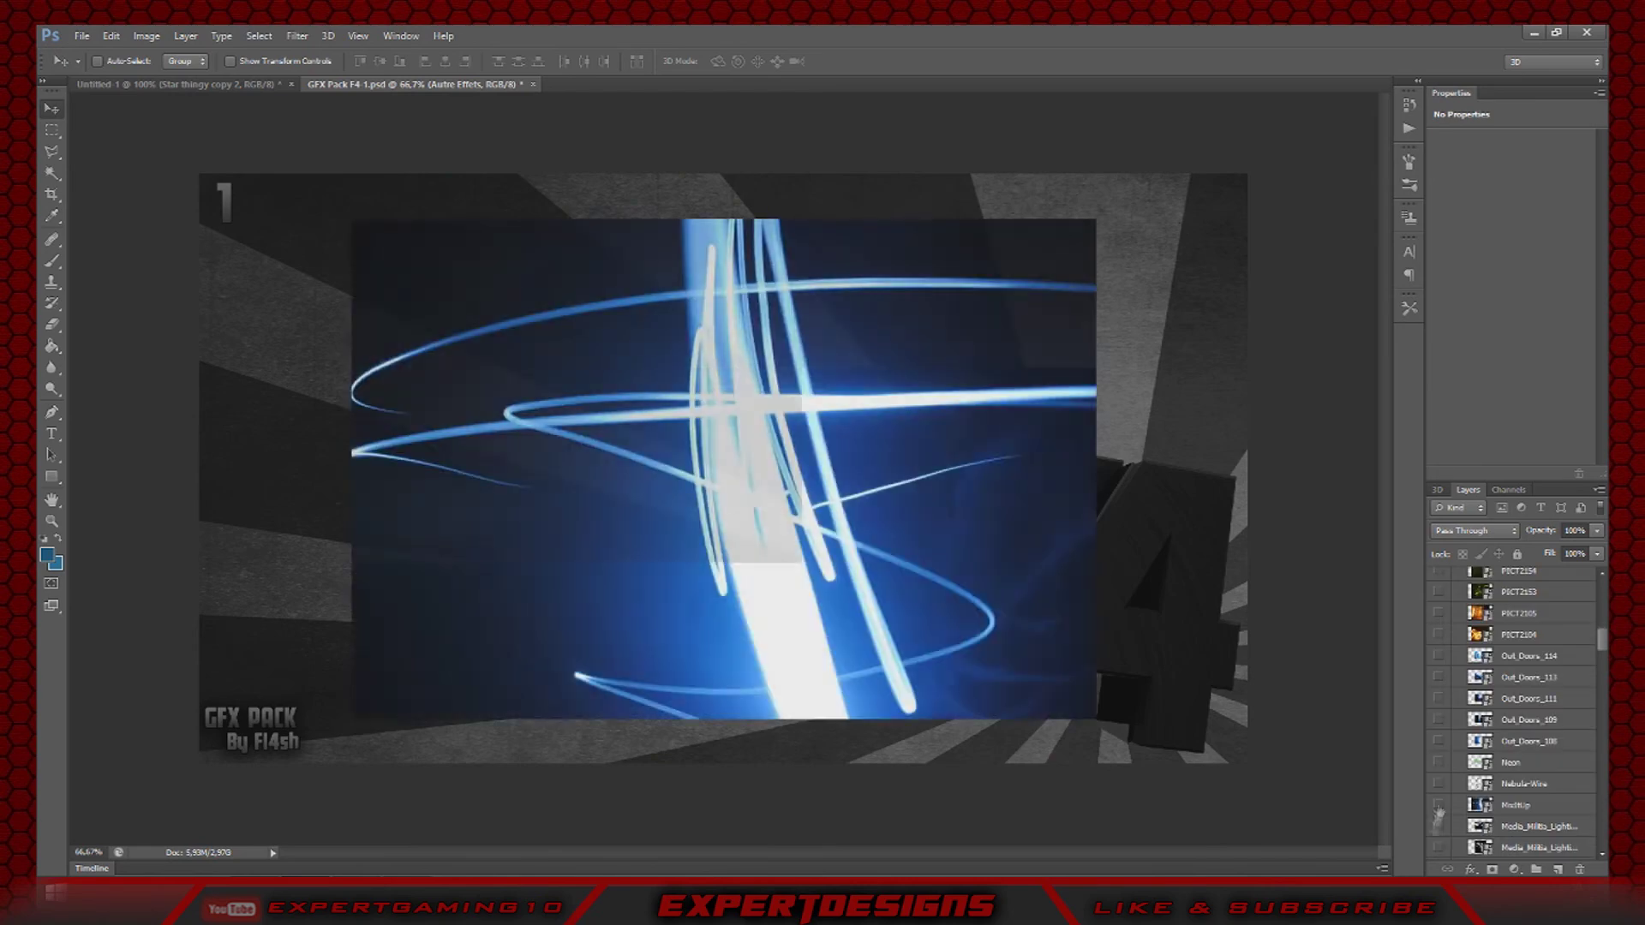
left_click(1440, 811)
- Preview several Media_Militia light layers and the effects below them, down to Electric Light
scroll(1438, 835, "down", 3)
left_click(1439, 845)
left_click(1438, 846)
scroll(1438, 823, "down", 3)
left_click(1437, 775)
left_click(1438, 775)
scroll(1443, 762, "down", 4)
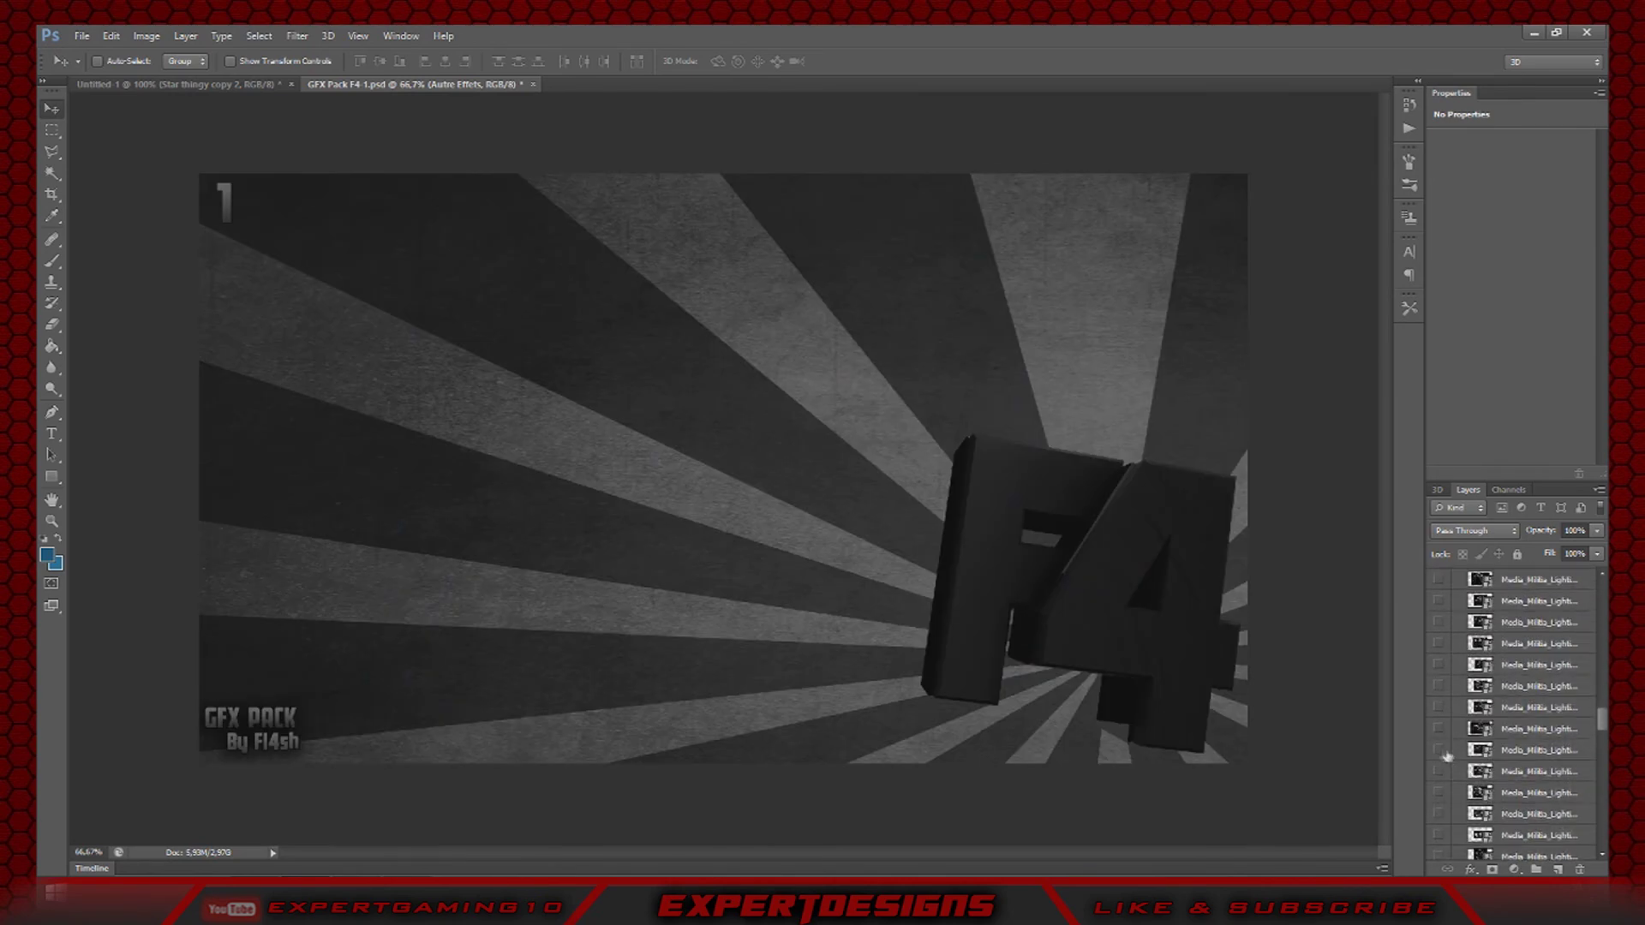
left_click(1444, 757)
left_click(1443, 757)
left_click(1439, 819)
left_click(1439, 820)
left_click(1439, 839)
scroll(1439, 839, "down", 1)
left_click(1439, 842)
left_click(1439, 820)
left_click(1439, 841)
scroll(1439, 835, "down", 2)
left_click(1439, 828)
scroll(1440, 836, "down", 2)
left_click(1439, 839)
left_click(1440, 839)
- Try the Electric Light effect over the star on the logo's upper-left arm at lowered opacity, and delete its layer
left_click(1439, 838)
left_click(1512, 840)
left_click_drag(754, 442, 606, 233)
left_click_drag(1546, 549, 1561, 556)
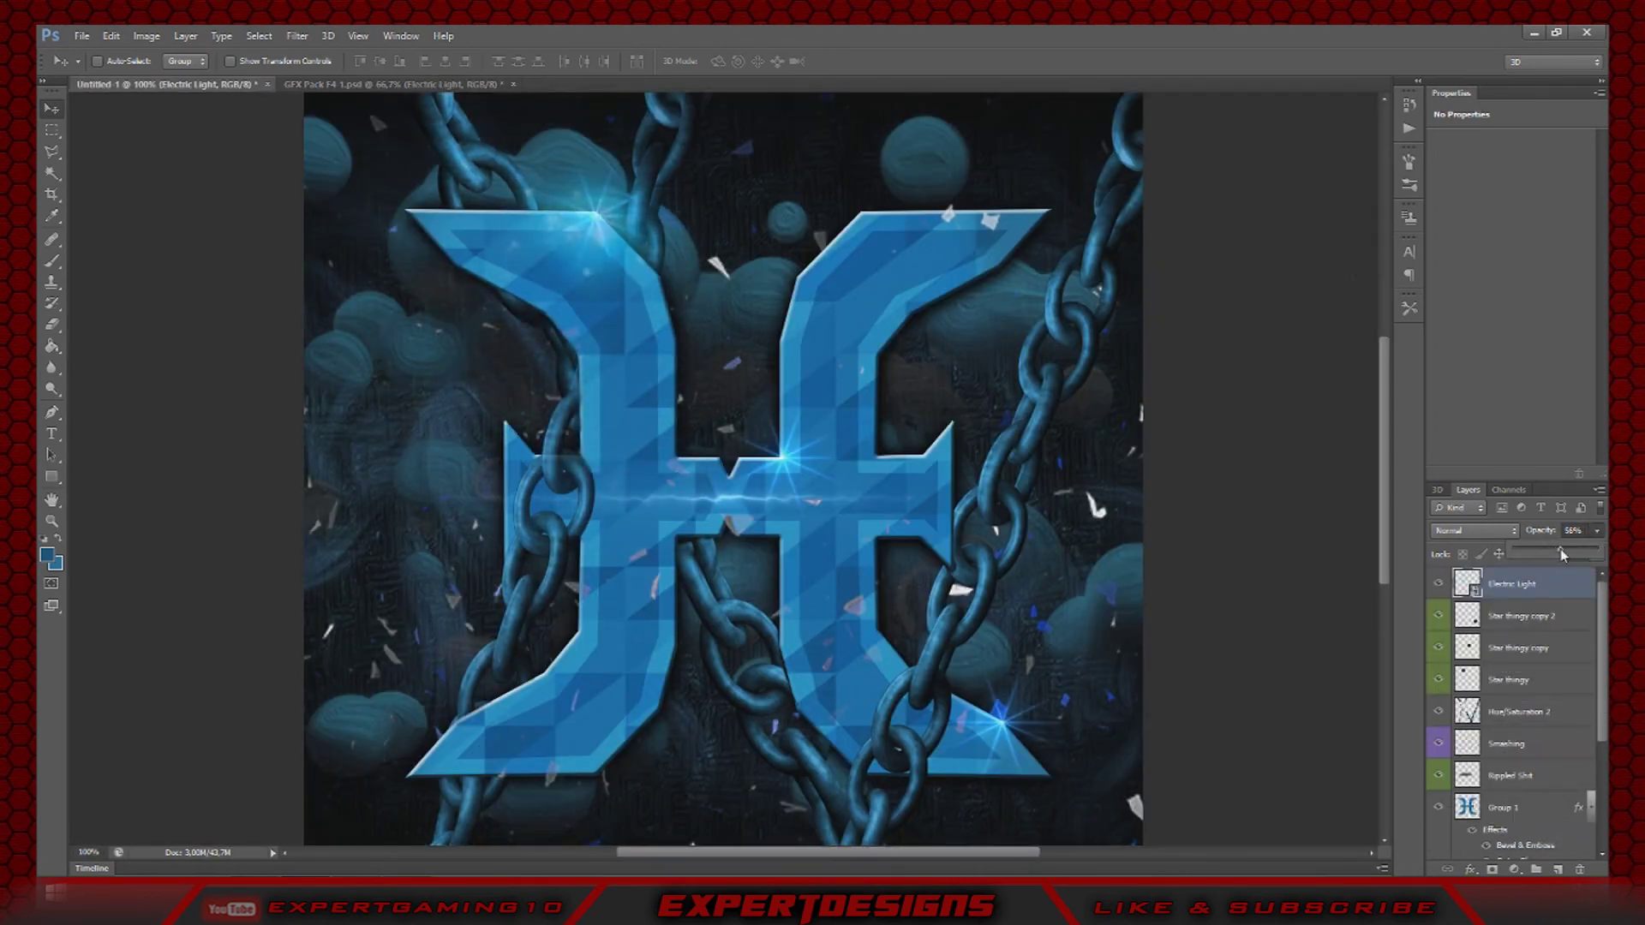
right_click(1495, 594)
left_click(1285, 295)
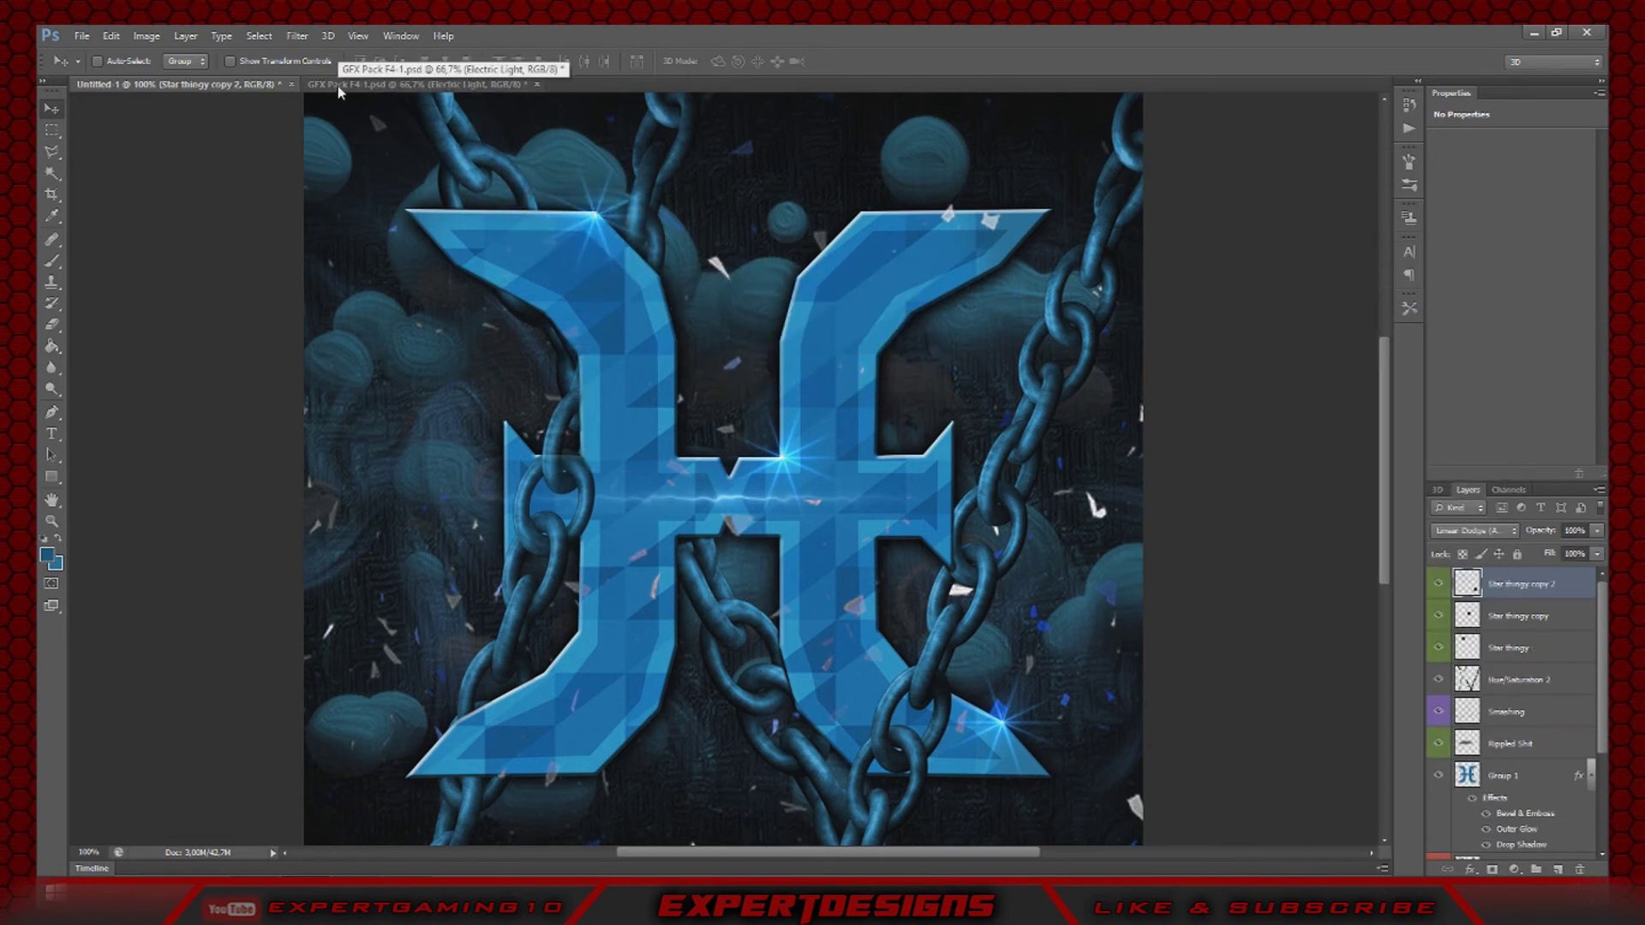
- On Group 1, cut triangular shards from the left stem's inner edge above the crossbar and from the lower-left leg's inner edge, shifting each slightly outward
left_click(1530, 782)
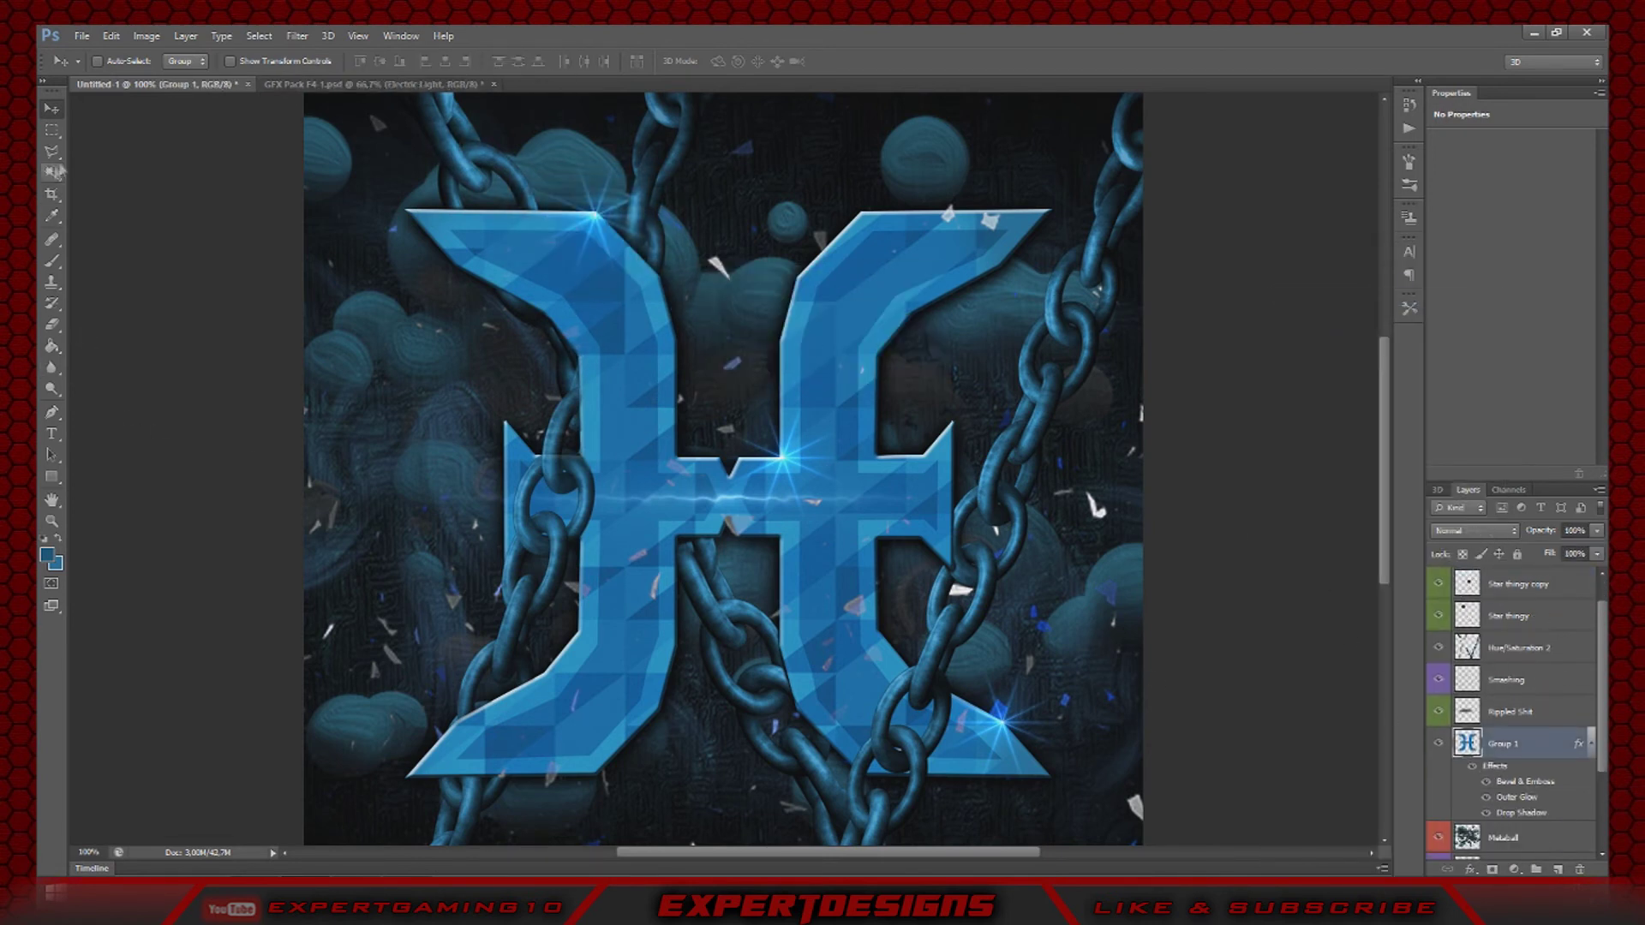
key("l")
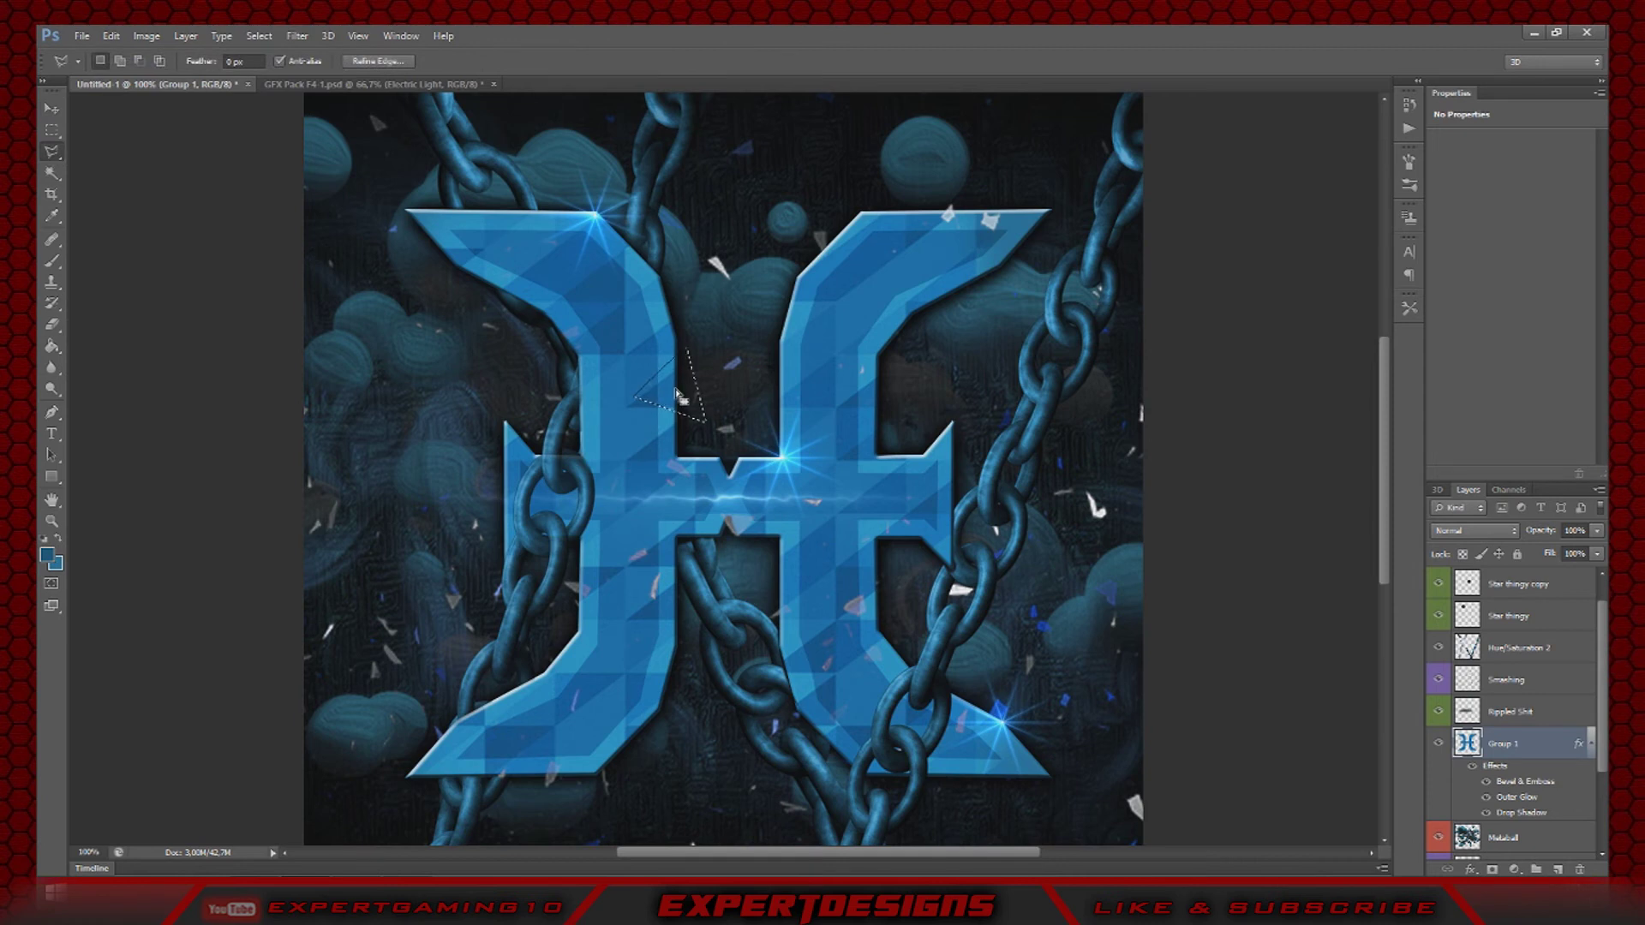
key("v")
left_click_drag(676, 396, 668, 393)
key("l")
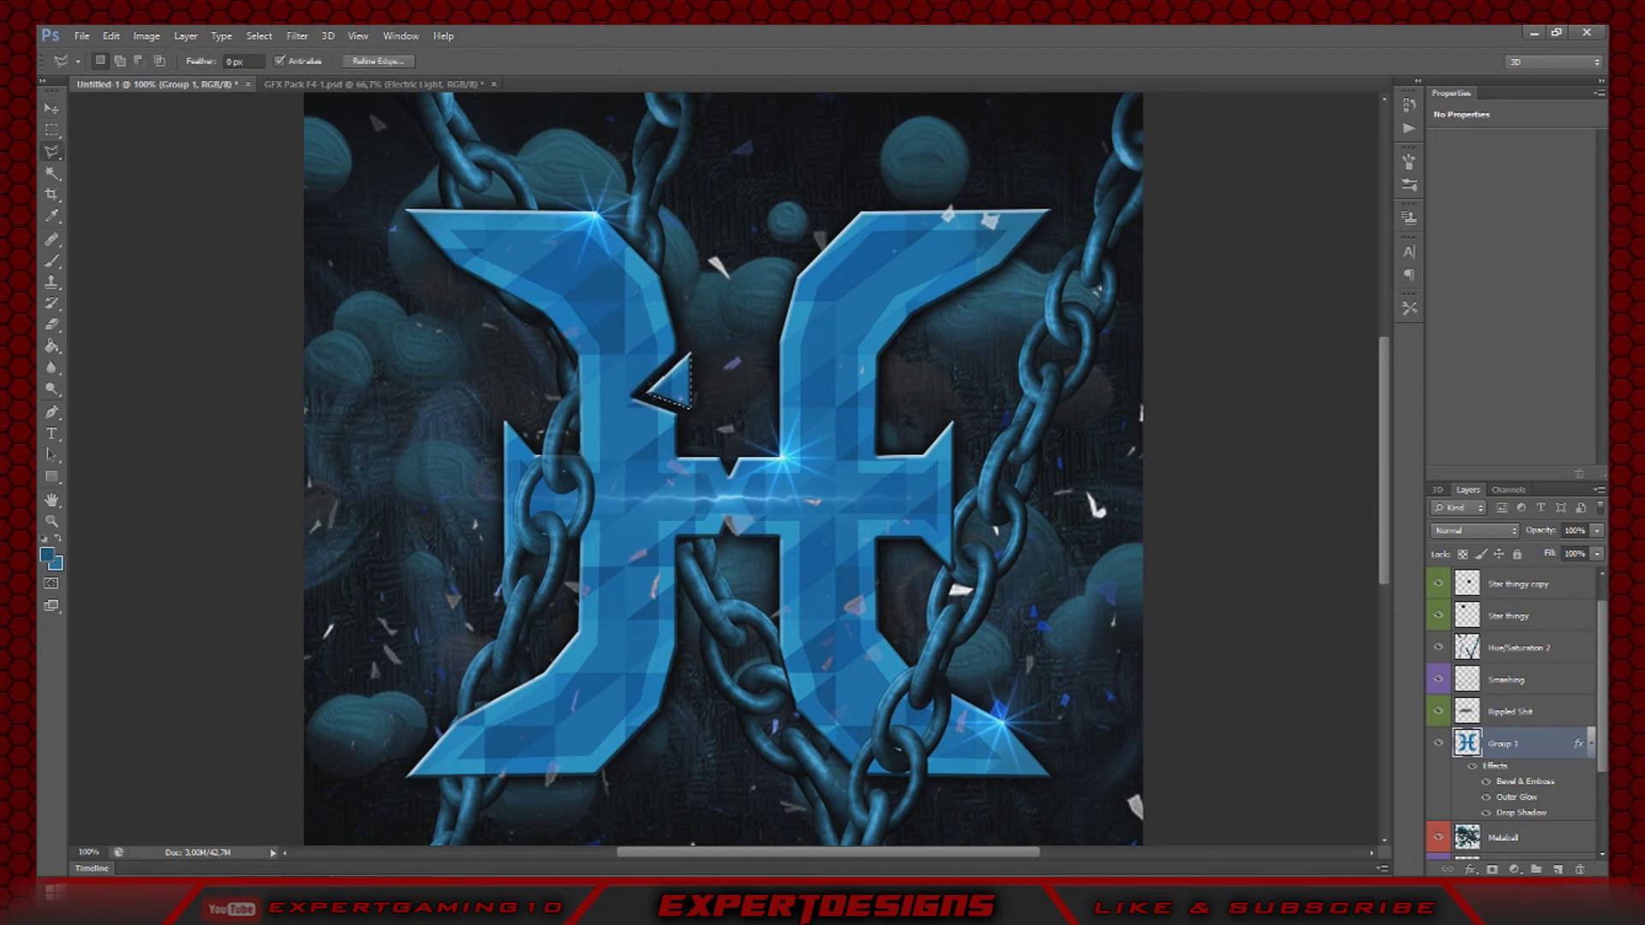
key("v")
left_click_drag(647, 729, 656, 743)
- Break off triangular shards from the underside of the upper-left arm and the left stem's outer edge below the crossbar, offsetting each slightly
left_click(53, 154)
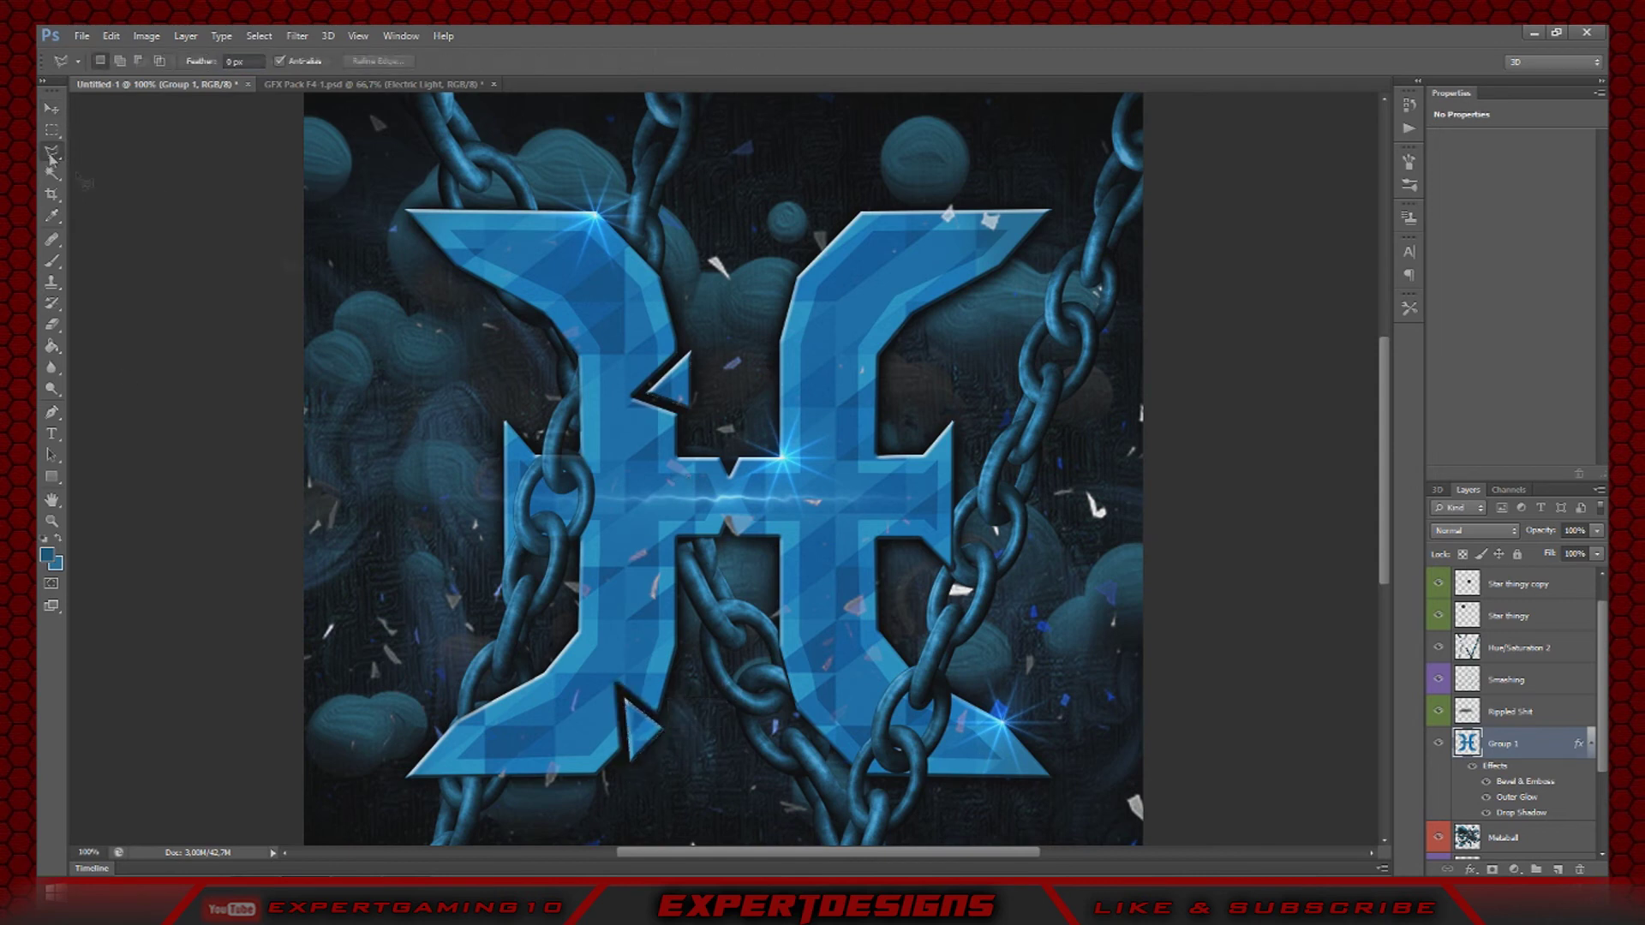
left_click(51, 109)
left_click_drag(491, 288, 491, 301)
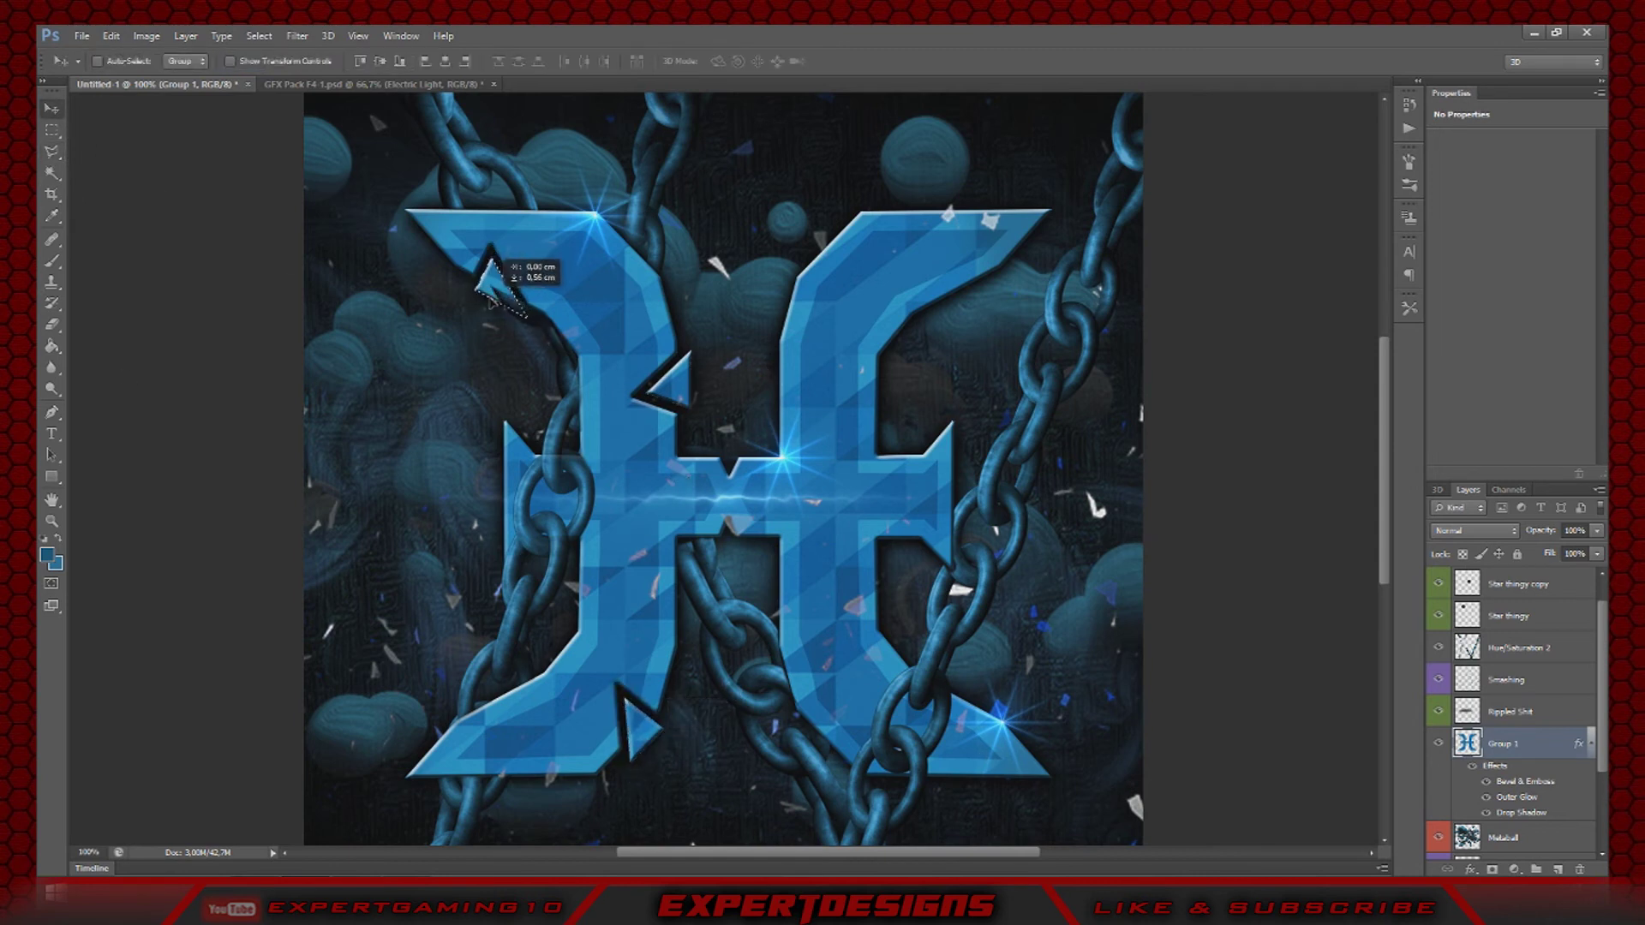
key("l")
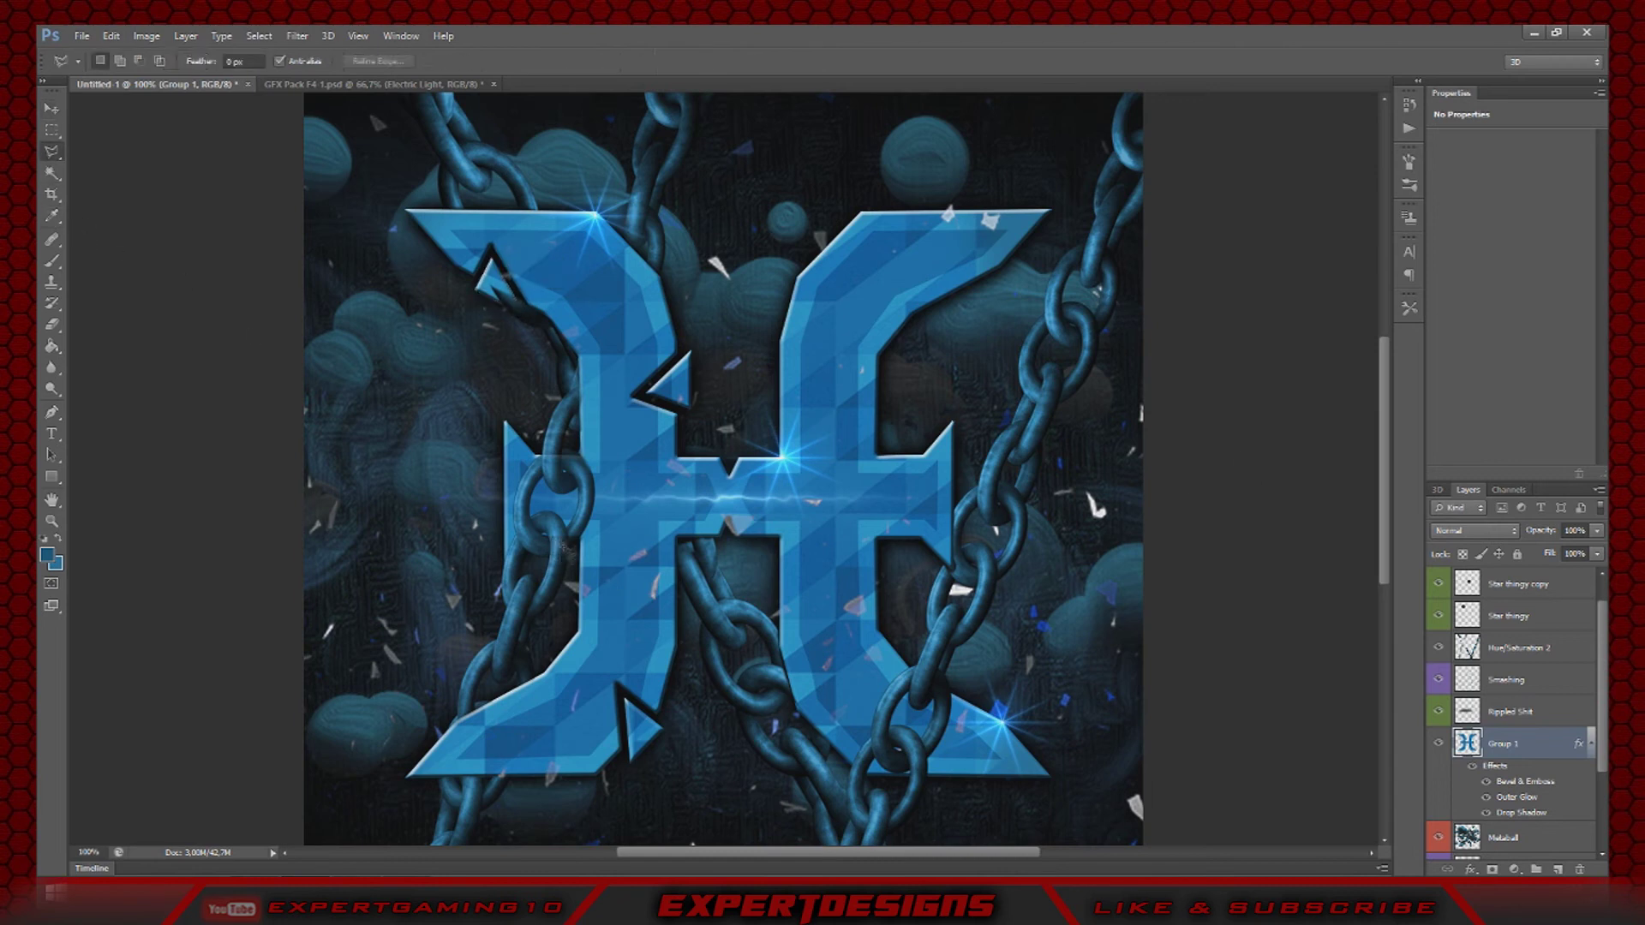
key("v")
left_click_drag(569, 592, 579, 599)
- Cut and offset shards from the upper edge of the lower-left foot and the top edge of the upper-right arm, and clear the selection
key("l")
key("v")
left_click_drag(447, 688, 460, 698)
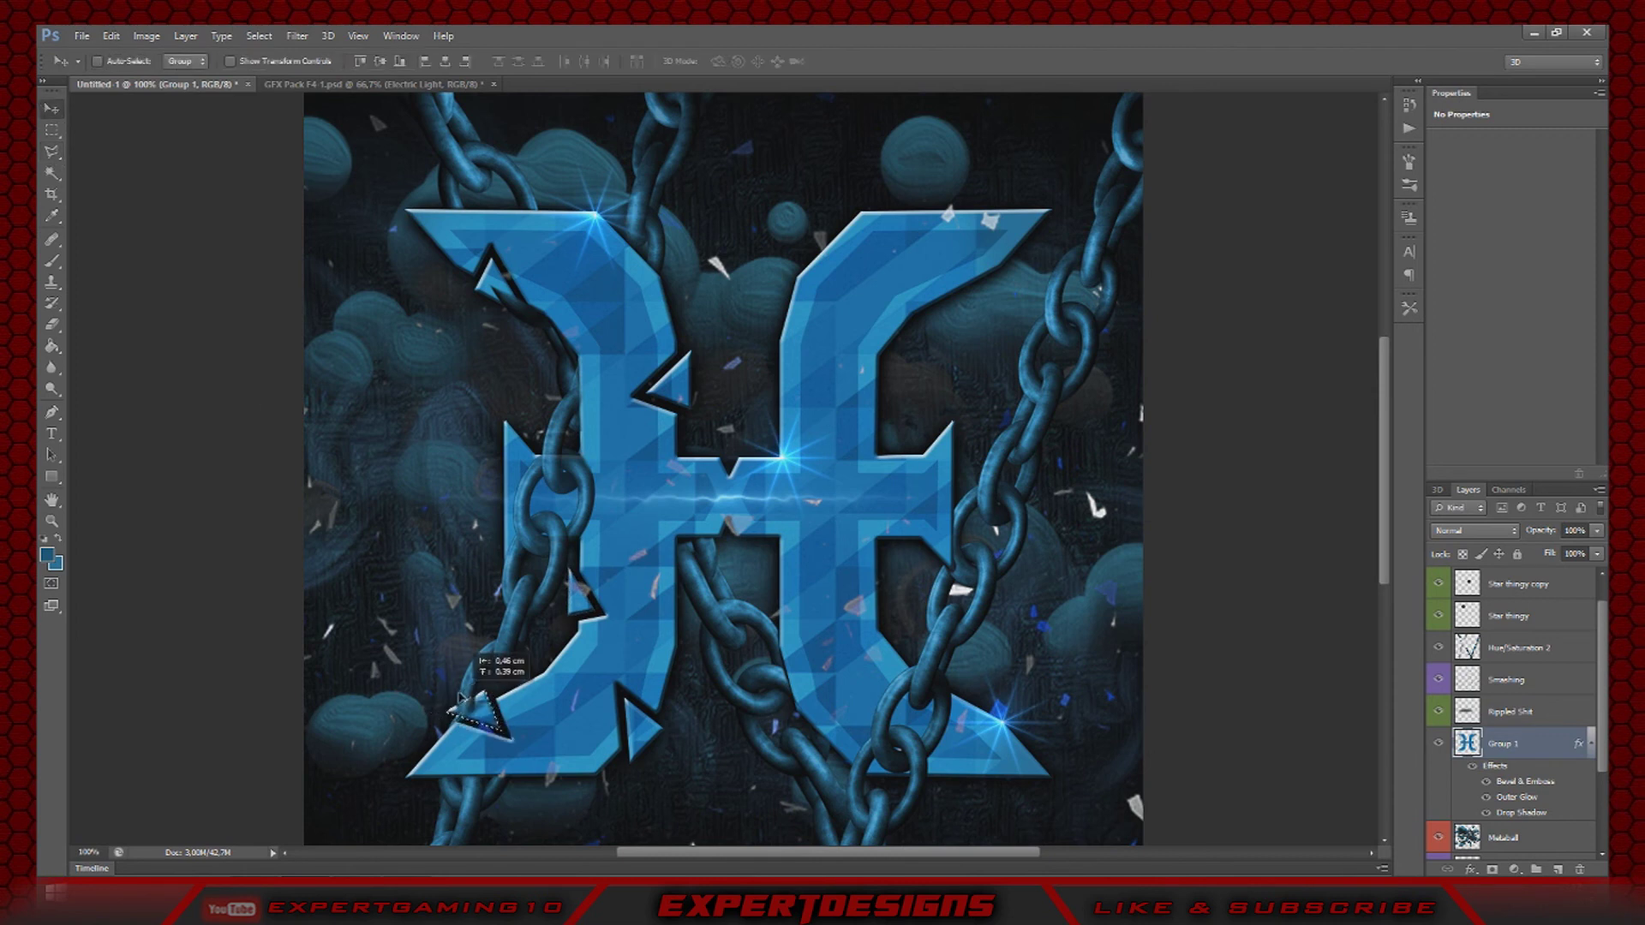
key("l")
left_click(51, 108)
left_click_drag(927, 217, 934, 205)
key("ctrl+d")
- Separate shards from the right stem's outer and inner edges above the crossbar, moving each slightly away from the letter
left_click(51, 150)
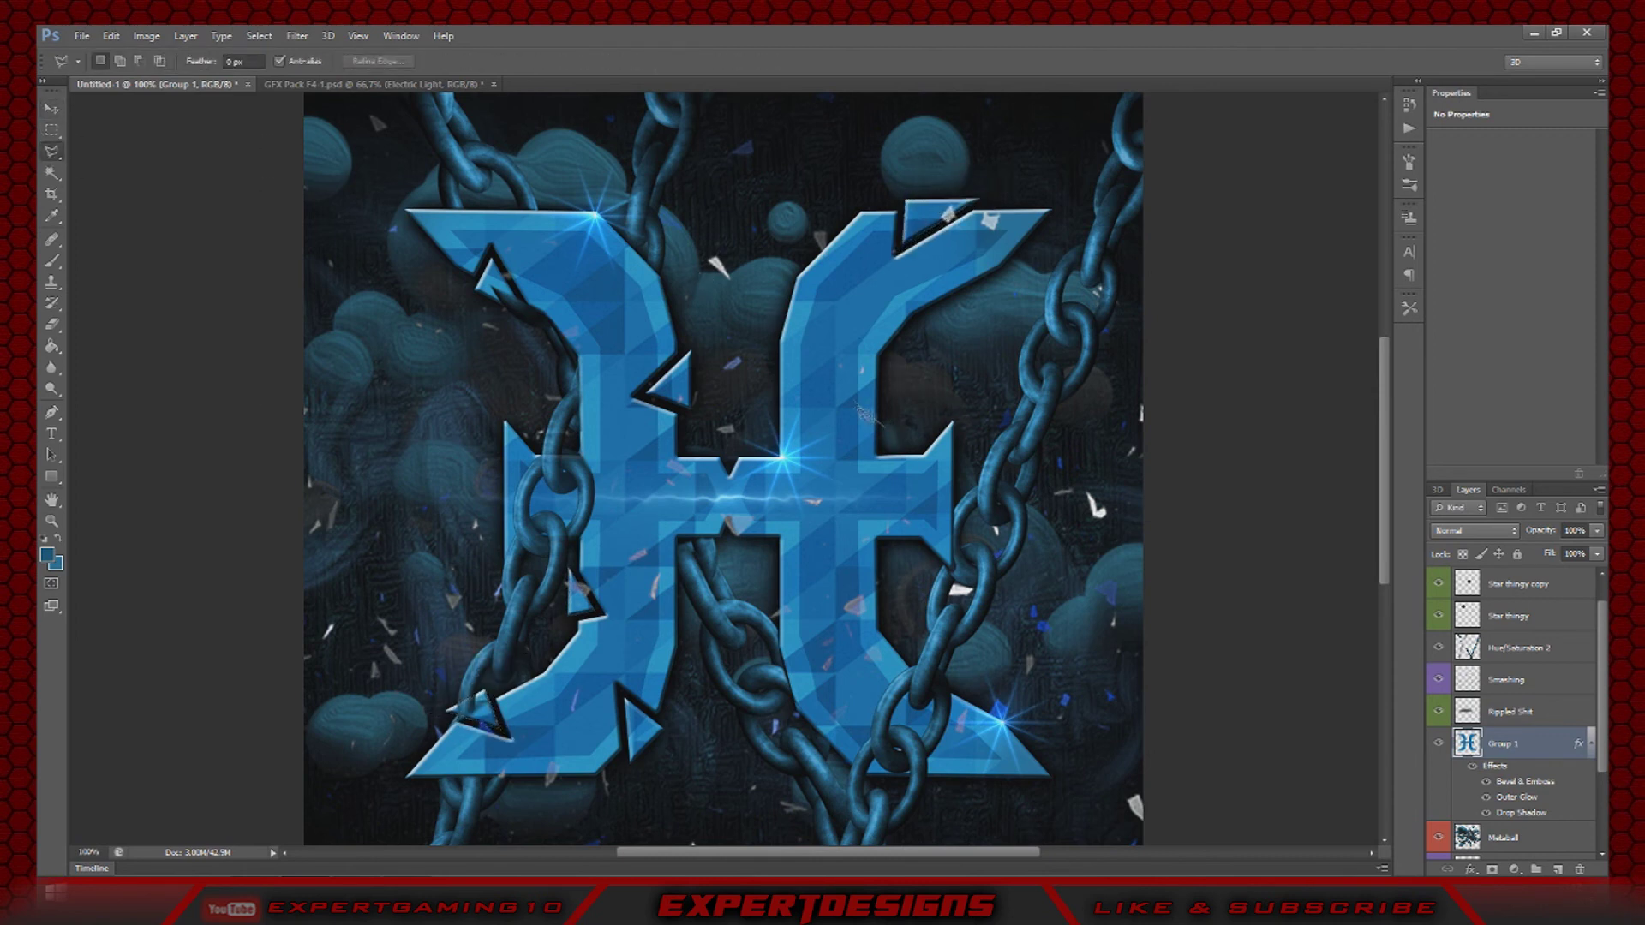
left_click(909, 362)
left_click(883, 423)
key("Delete")
key("ctrl+d")
left_click(783, 257)
left_click(51, 109)
mouse_move(799, 324)
left_mouse_down()
mouse_move(754, 318)
mouse_move(791, 322)
left_mouse_up()
- Break shards off the crossbar's right tip and its lower edge beside the left stem, shifting each slightly outward
left_click(51, 151)
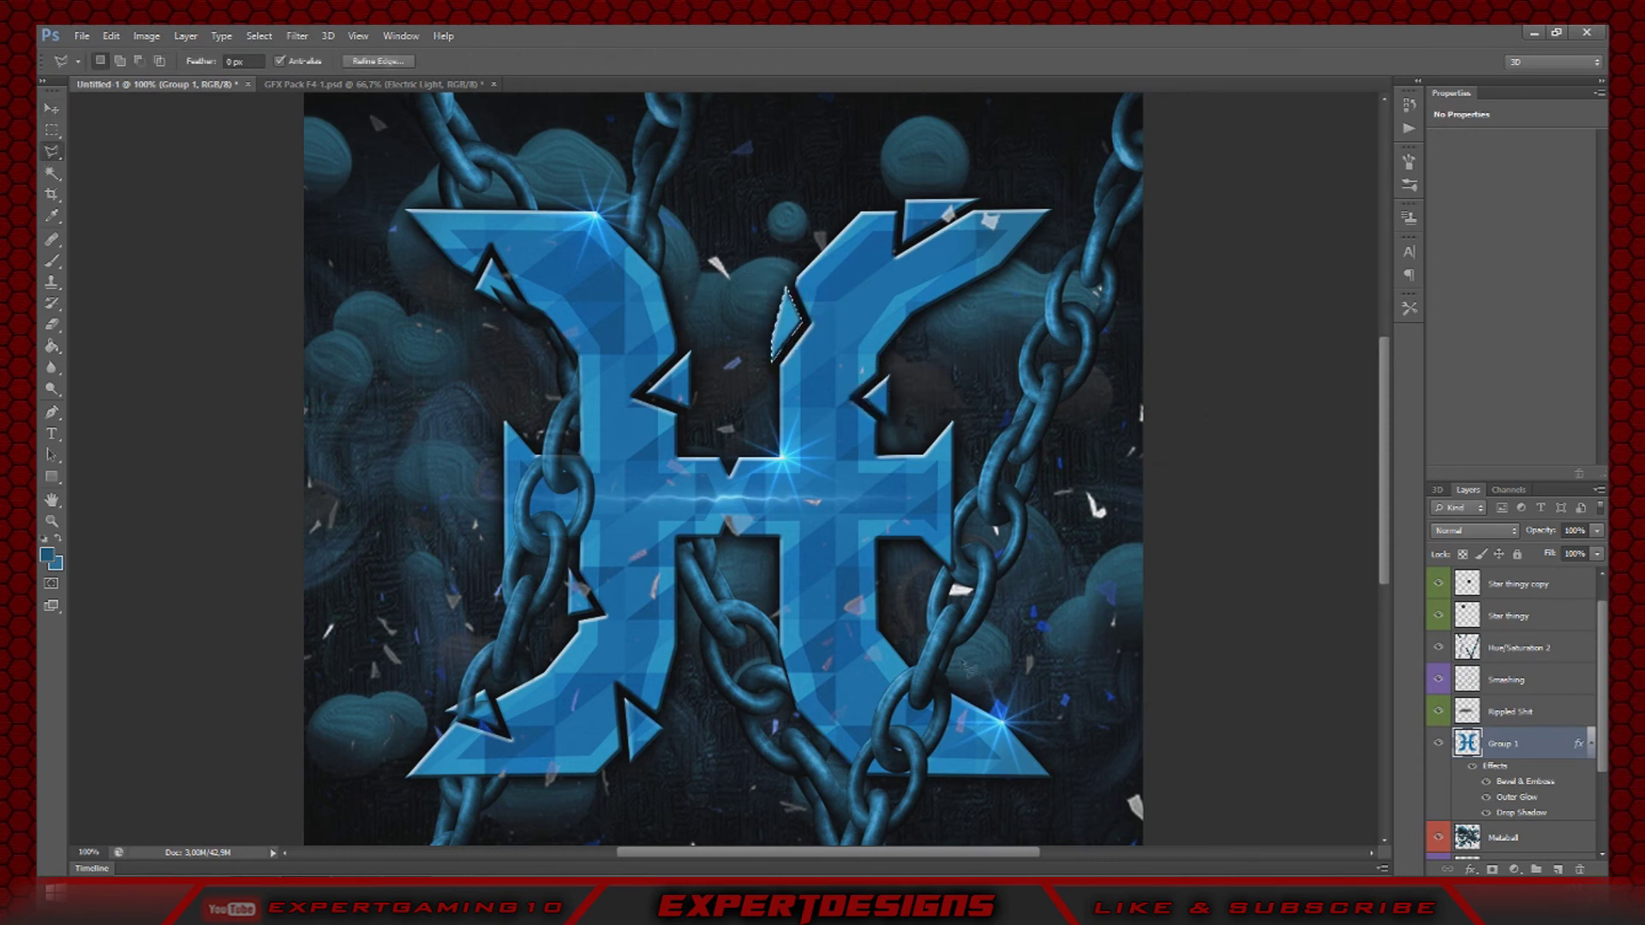
key("Delete")
key("ctrl+d")
left_click(961, 455)
left_click(51, 109)
left_click_drag(950, 487, 962, 483)
left_click(51, 150)
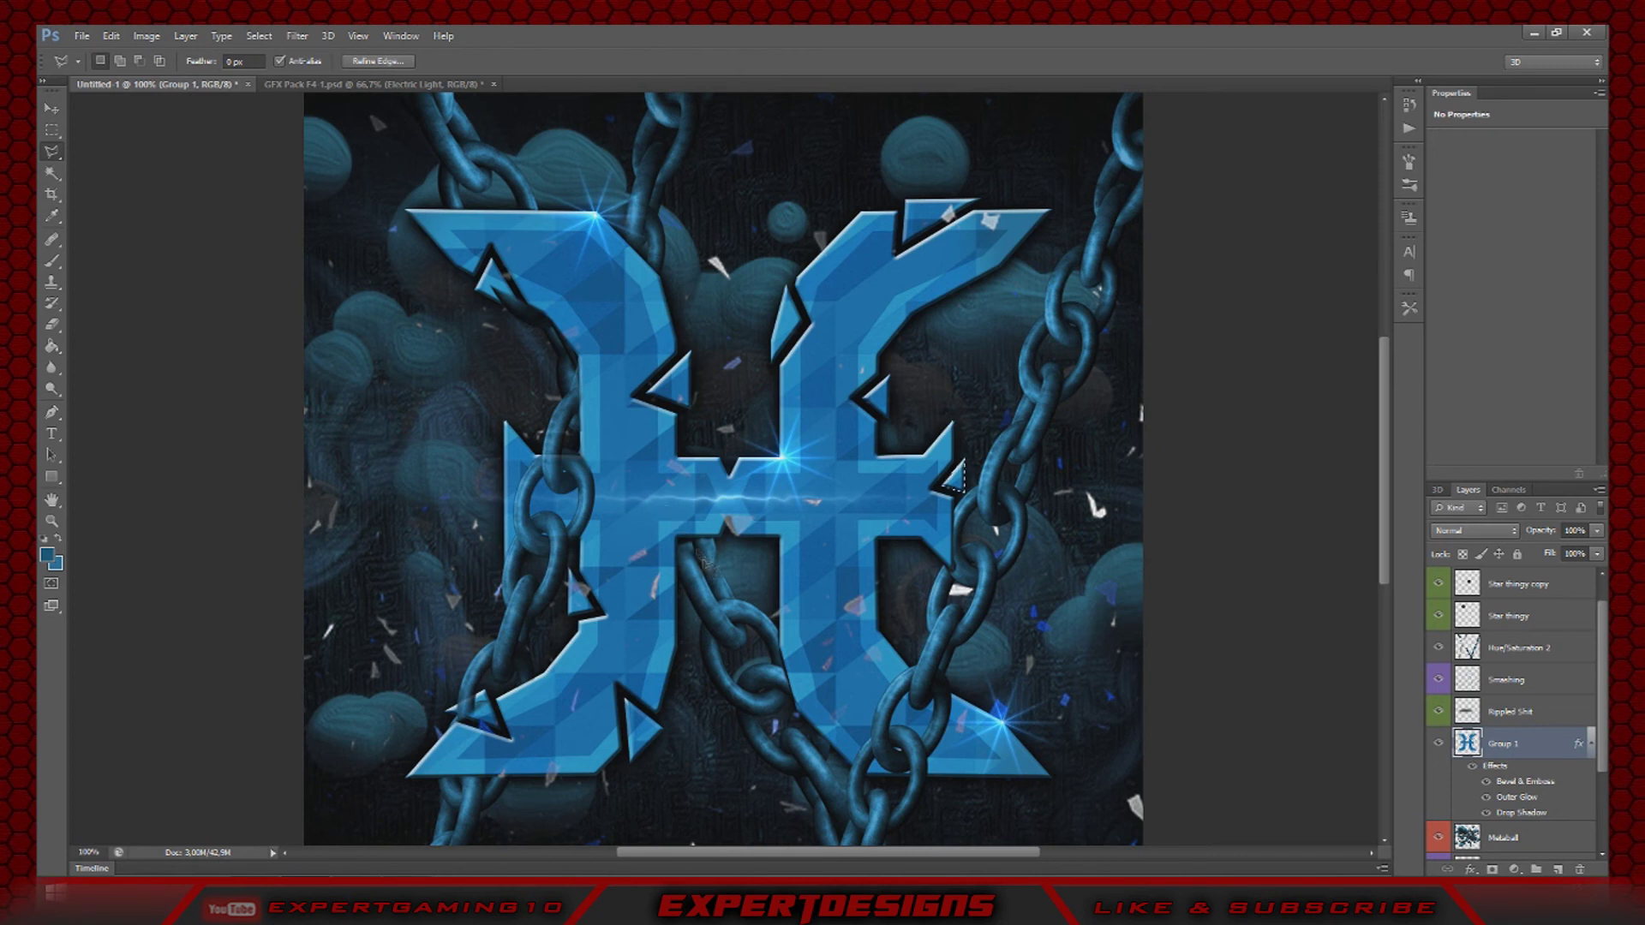
left_click(51, 109)
left_click_drag(699, 533, 702, 545)
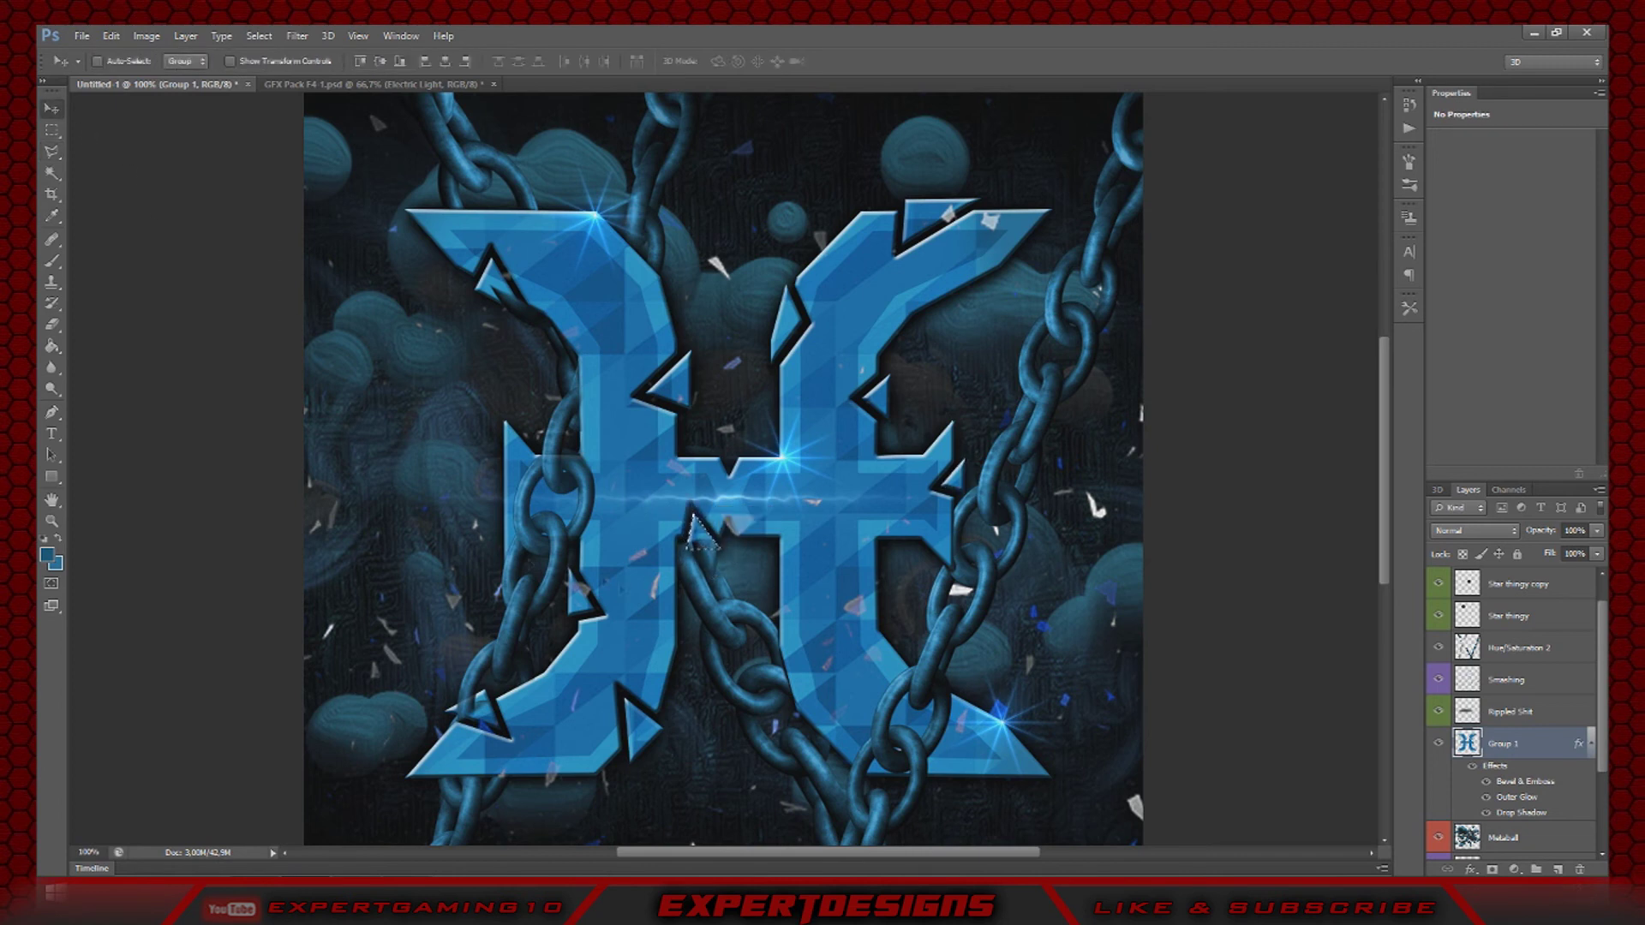
- Cut a shard from the right stem's inner edge below the crossbar, shift it slightly inward and deselect it
left_click(51, 149)
left_click(772, 595)
left_click(53, 108)
left_click_drag(793, 612, 777, 607)
key("ctrl+d")
- Cut and offset shards from the bottom edge of the lower-right foot and the right stem's outer edge below the crossbar
left_click(57, 158)
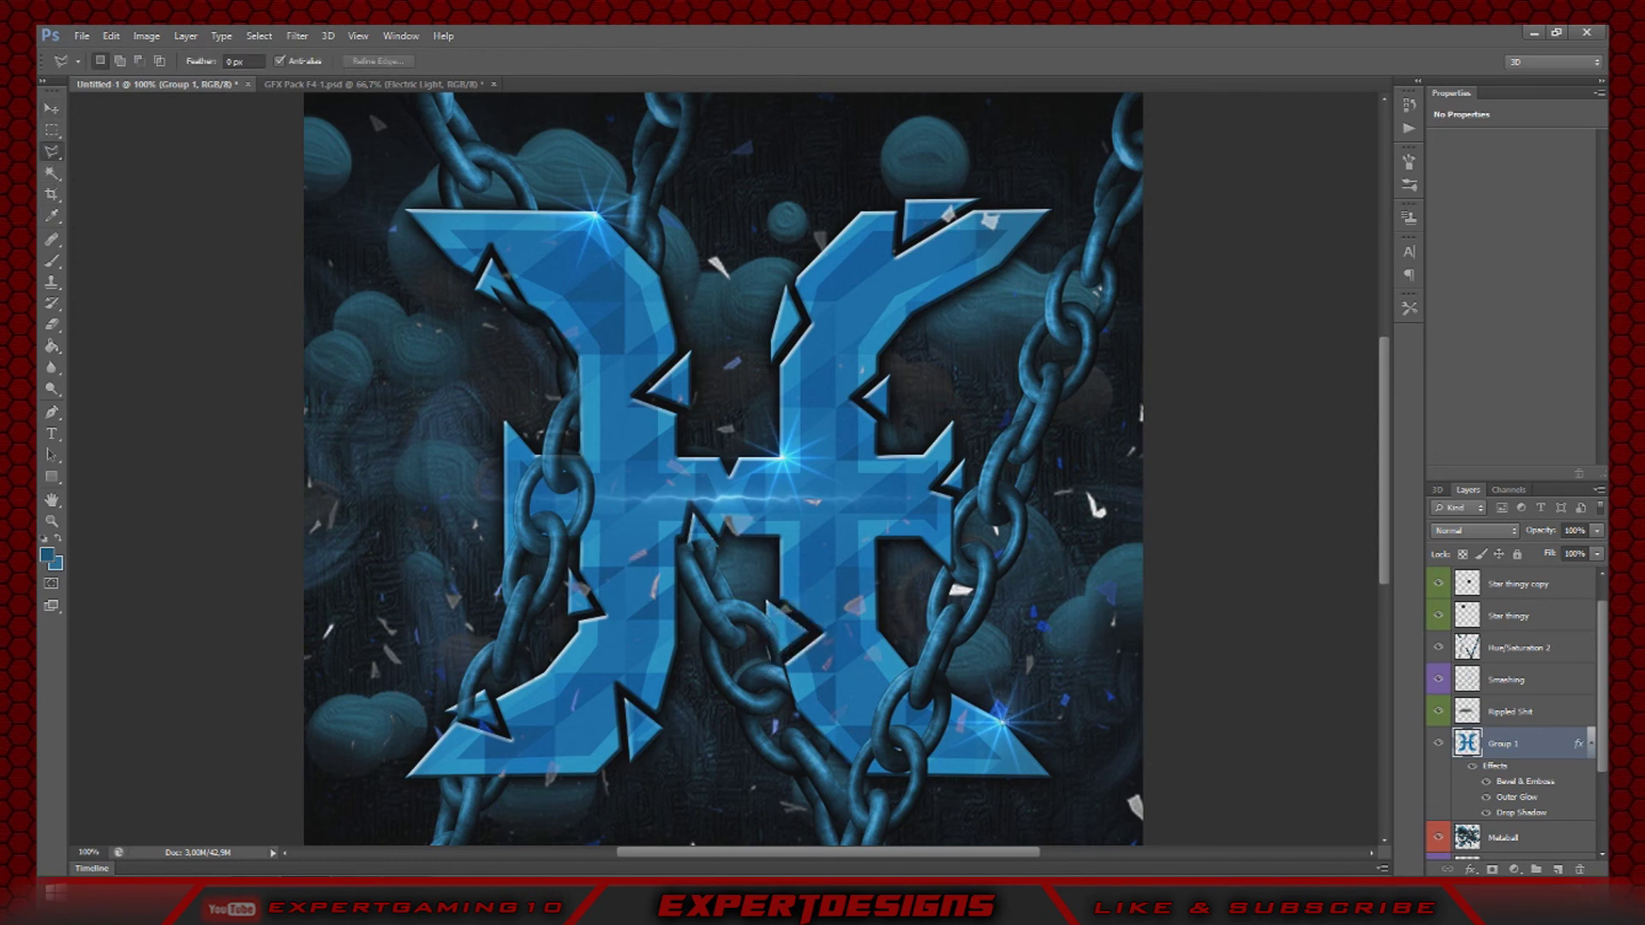
left_click(956, 744)
left_click(894, 788)
left_click(1022, 789)
left_click(52, 109)
left_click_drag(950, 758, 950, 765)
left_click(54, 158)
left_click(894, 618)
key("v")
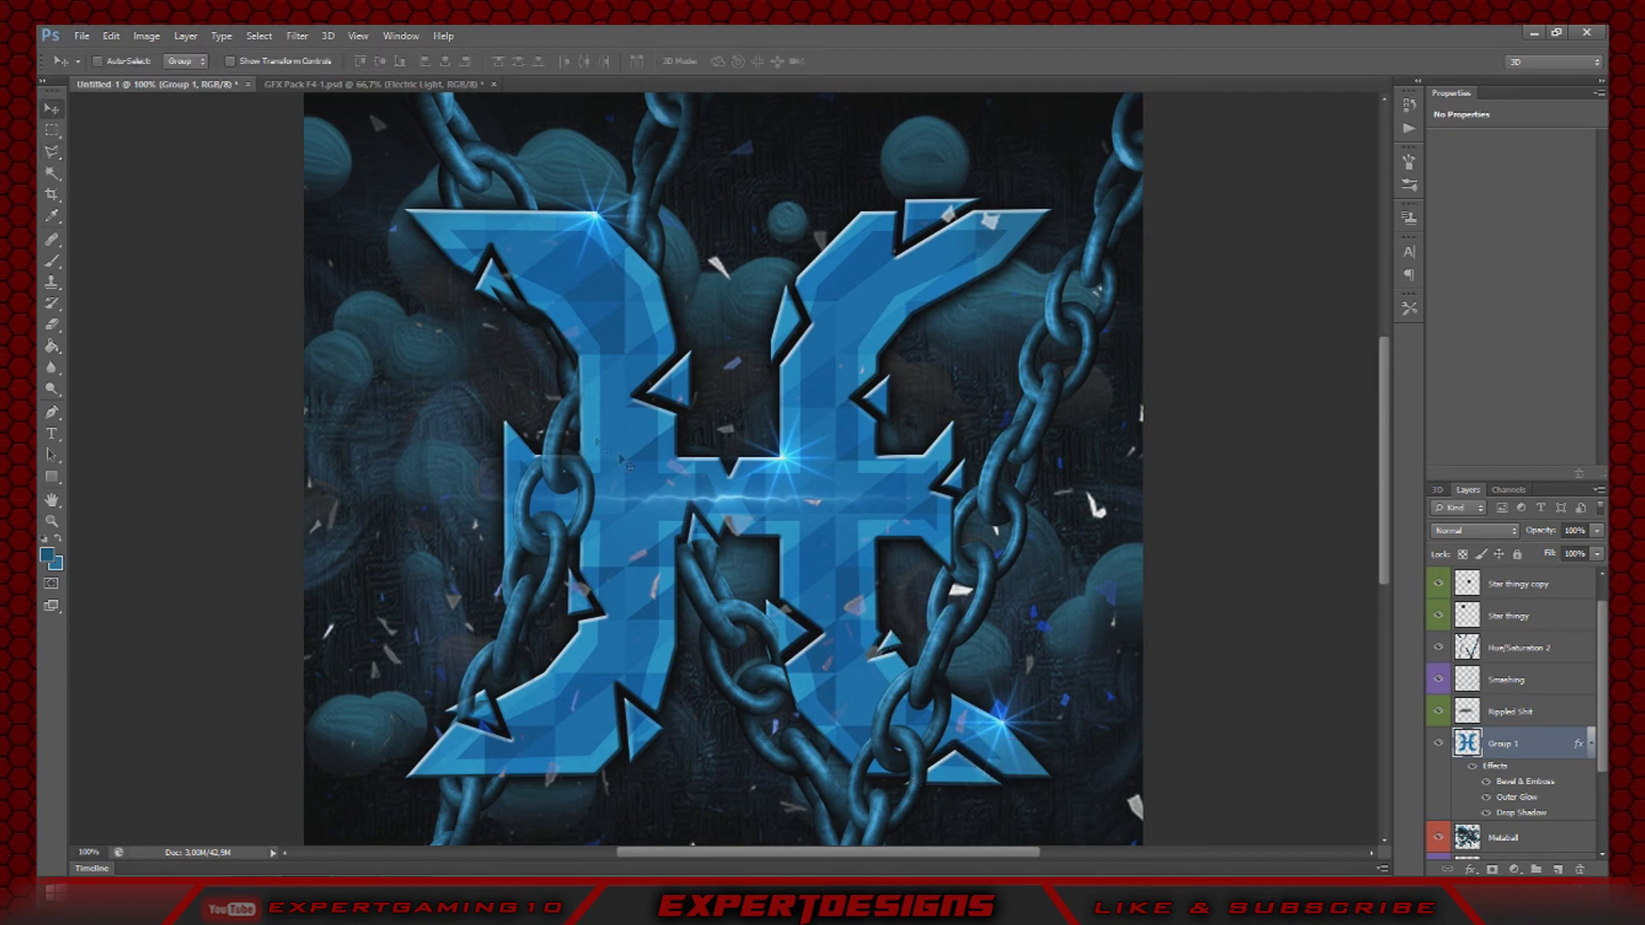
key("ctrl+minus")
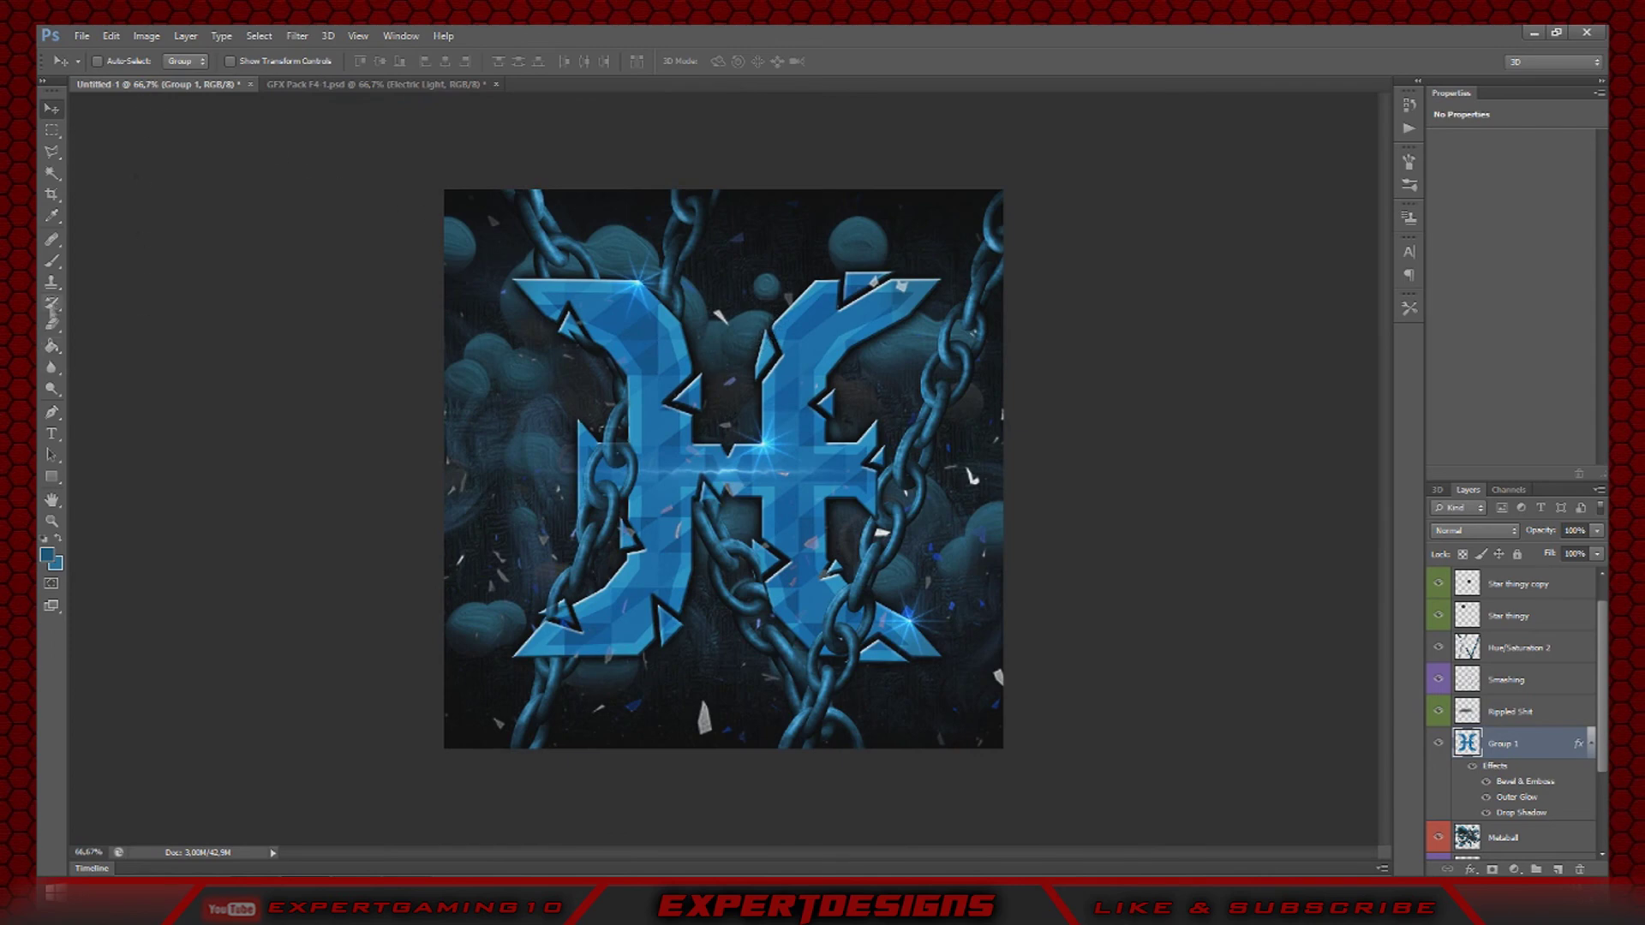
- Preview the light-effect layers in the GFX Pack F4-1.psd document's luminous effects folder and return to the logo document
left_click(343, 84)
left_click(1437, 850)
scroll(1439, 835, "down", 3)
left_click(1440, 807)
left_click(1440, 807)
scroll(1440, 810, "down", 1)
left_click(1439, 813)
left_click(1440, 813)
scroll(1439, 805, "down", 3)
left_click(1437, 795)
left_click(1436, 795)
scroll(1442, 811, "down", 8)
left_click(1437, 749)
left_click(1436, 749)
scroll(1448, 763, "down", 4)
left_click_drag(1601, 841, 1599, 593)
left_click(1457, 653)
left_click(1457, 634)
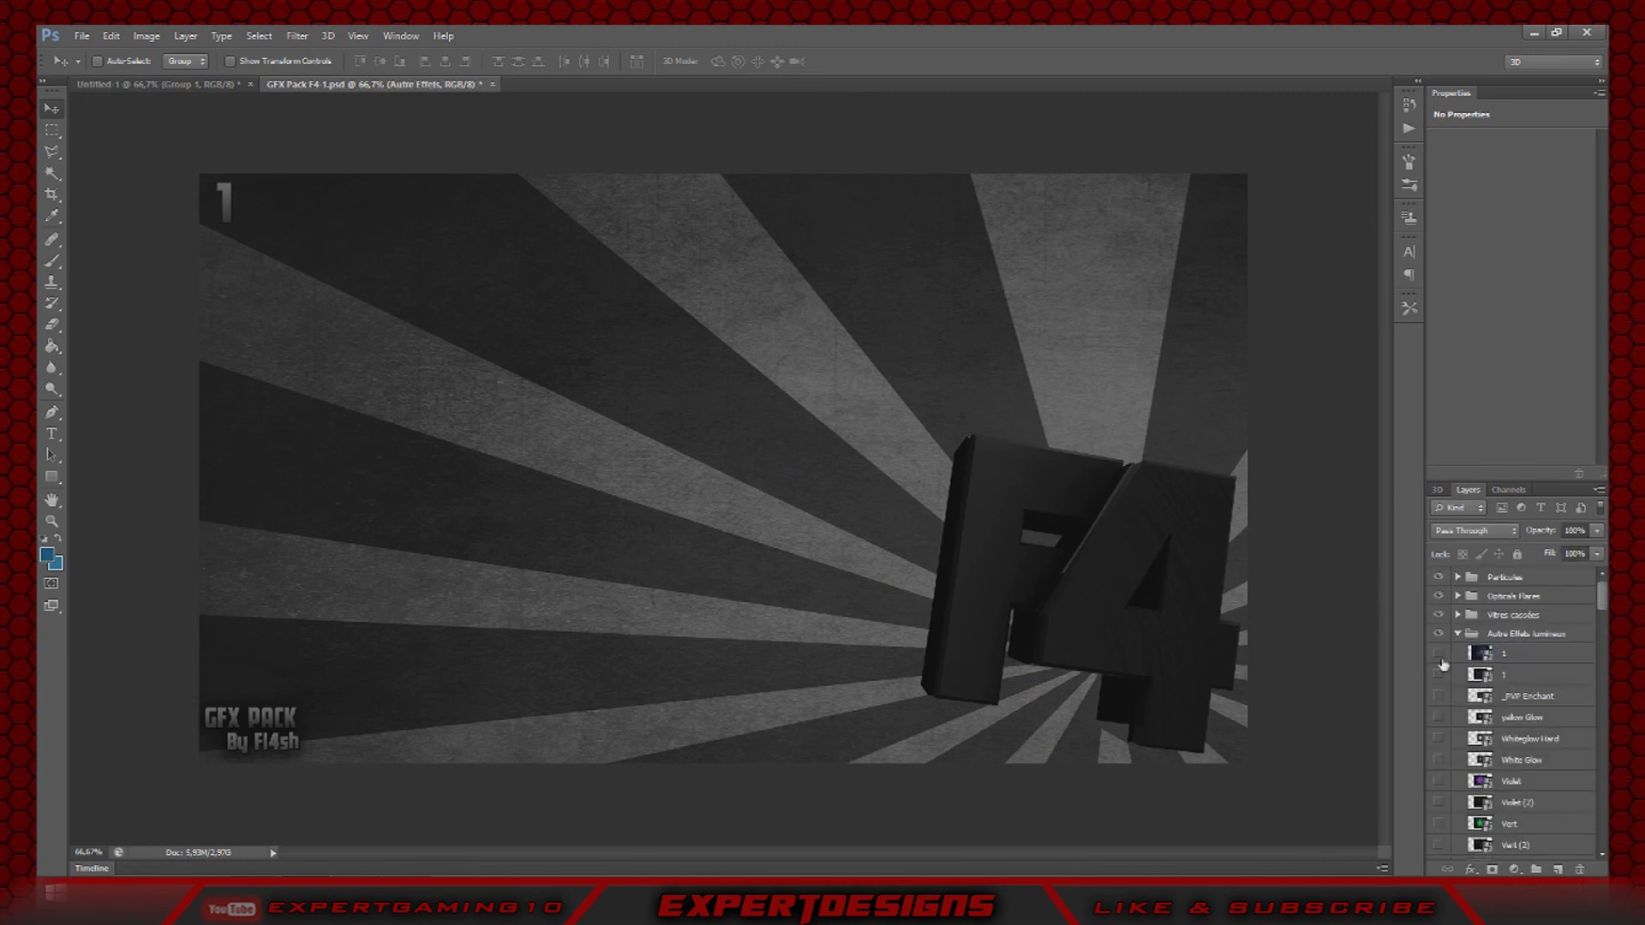
key("ctrl+Tab")
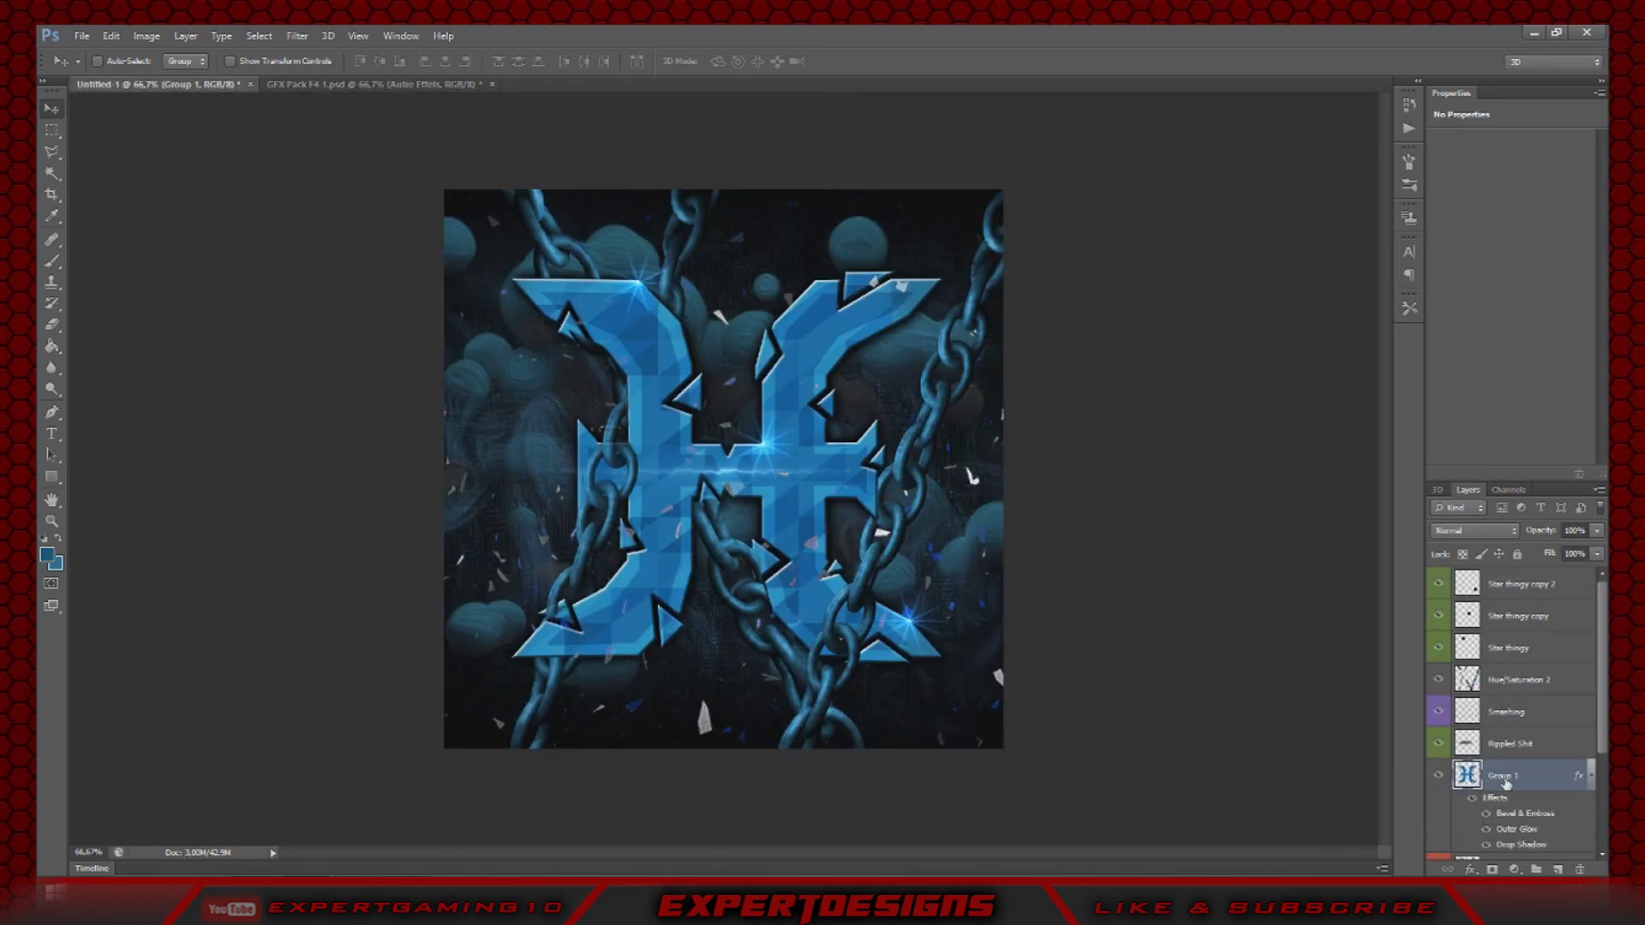
- Add a new layer above Group 1 and outline the letter's lower half with a Pen path
left_click(1556, 869)
key("p")
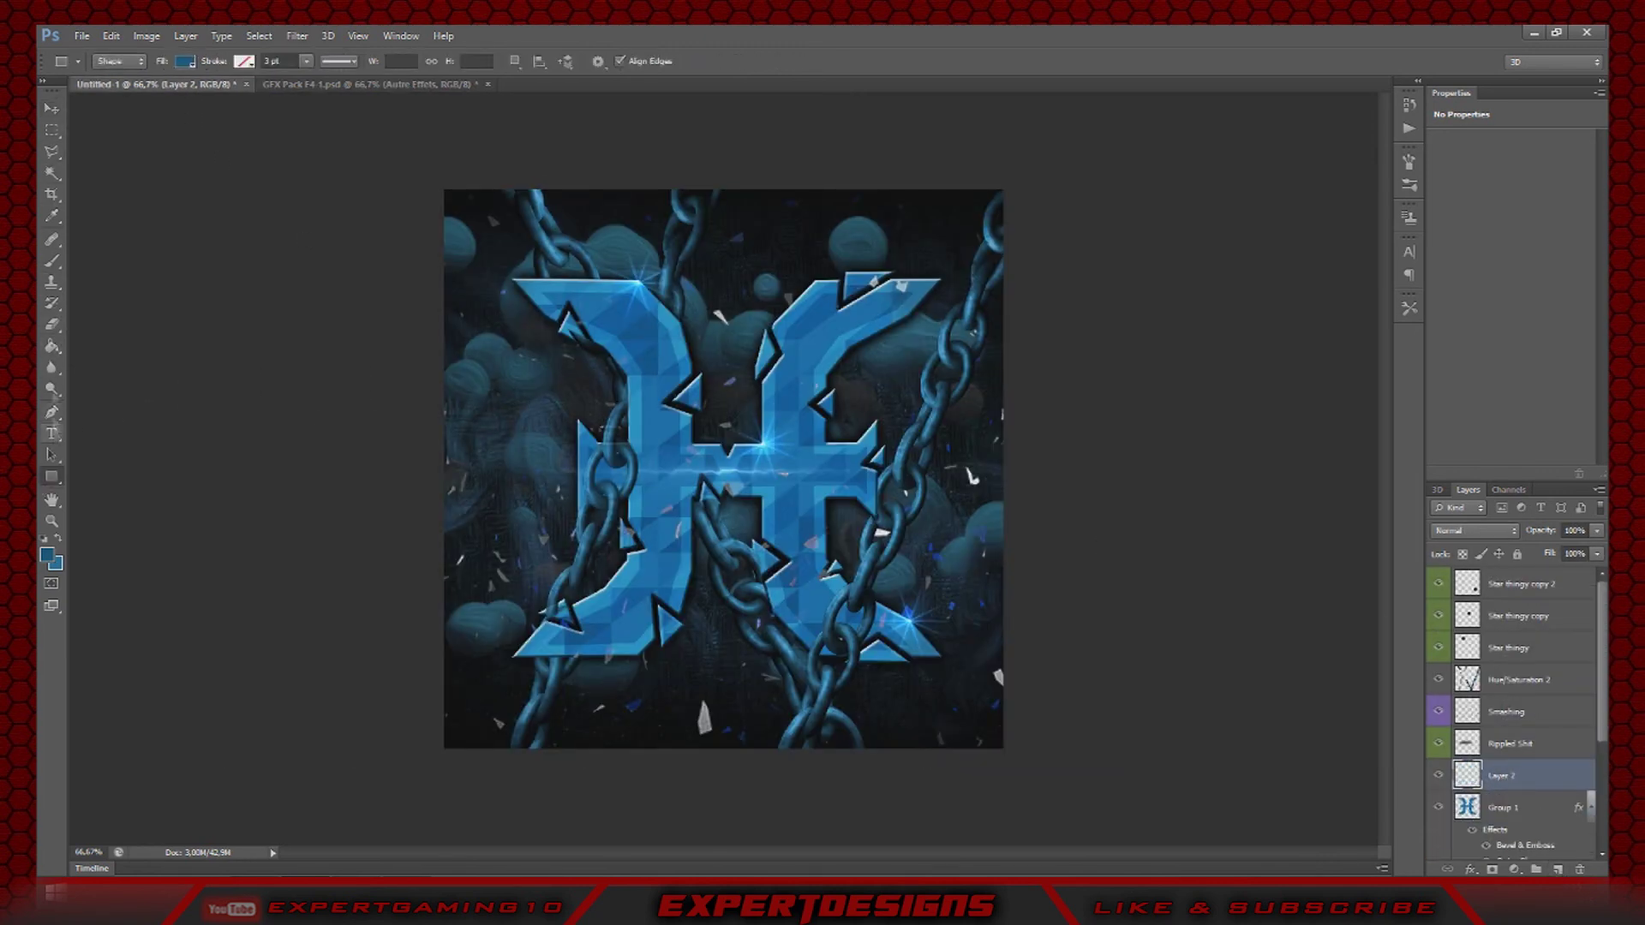
left_click(582, 558)
left_click(481, 682)
left_click(662, 724)
left_click(858, 710)
left_click(964, 684)
left_click(970, 595)
left_click(921, 460)
left_click(875, 354)
left_click(807, 400)
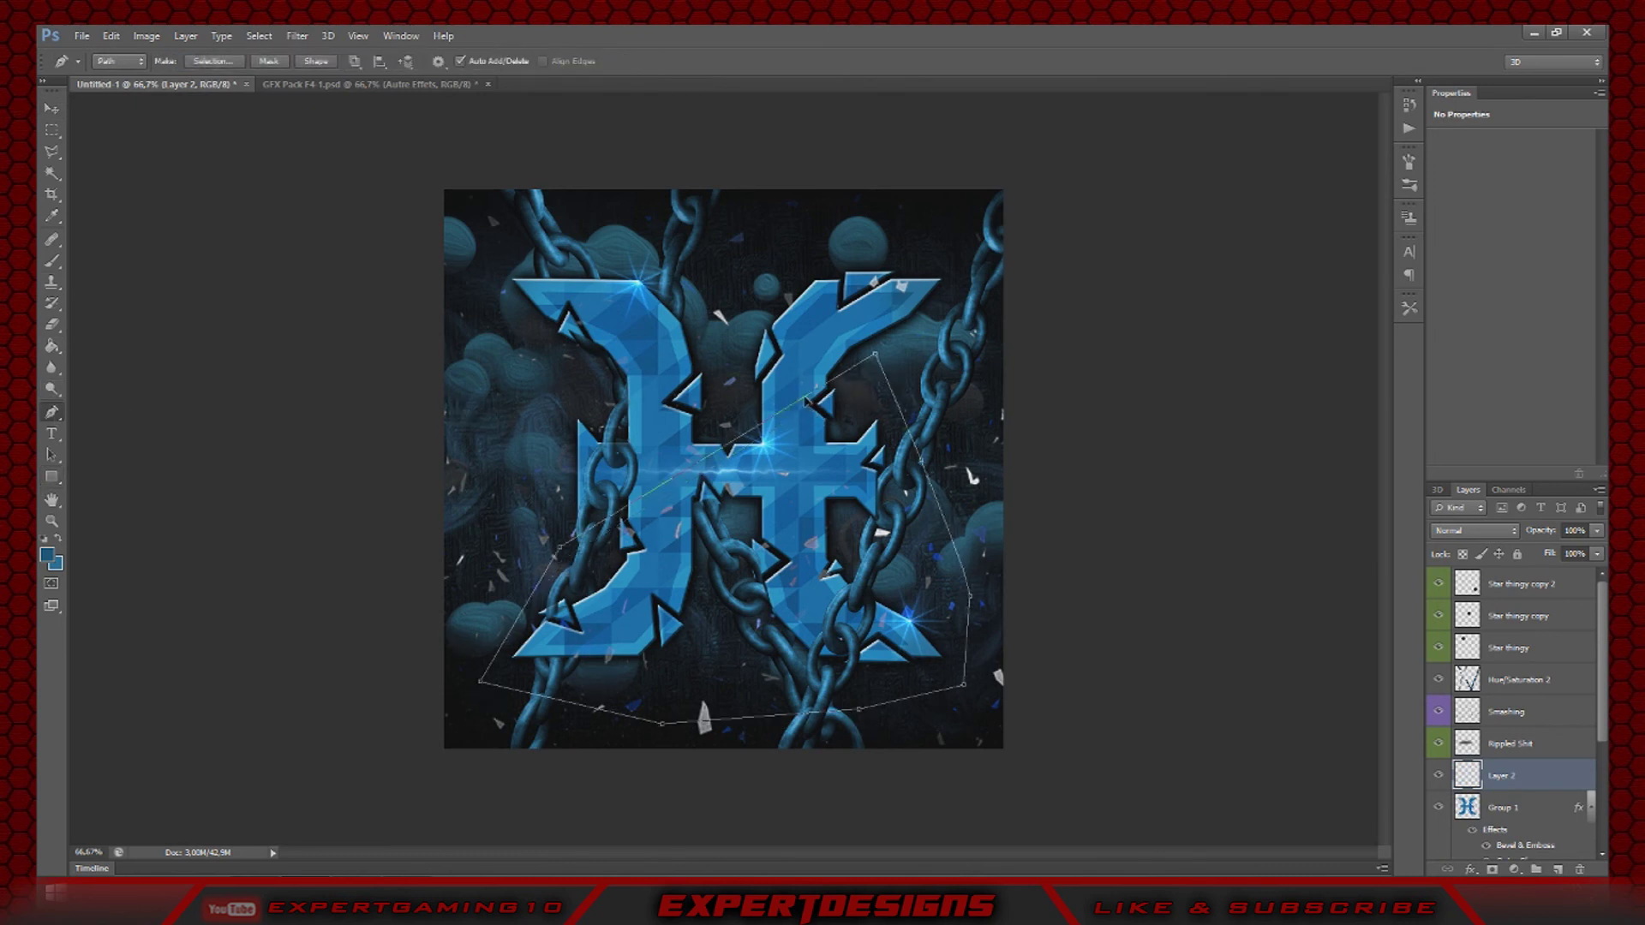
- Try to fill the Pen path on another new layer and step back through the attempt's history
right_click(737, 531)
left_click(1558, 869)
right_click(804, 480)
right_click(731, 566)
left_click(1183, 606)
key("ctrl+alt+z")
key("ctrl+alt+z")
key("ctrl+alt+z")
key("ctrl+alt+z")
key("ctrl+alt+z")
key("ctrl+alt+z")
key("ctrl+alt+z")
key("ctrl+alt+z")
key("ctrl+alt+z")
key("ctrl+alt+z")
key("ctrl+alt+z")
key("ctrl+alt+z")
key("ctrl+shift+z")
key("ctrl+shift+z")
key("ctrl+shift+z")
key("ctrl+shift+z")
key("ctrl+shift+z")
key("ctrl+shift+z")
- Fill the Pen path around the letter's lower half with white (ffffff) at 30% opacity on a new layer above Group 1
left_click(1558, 869)
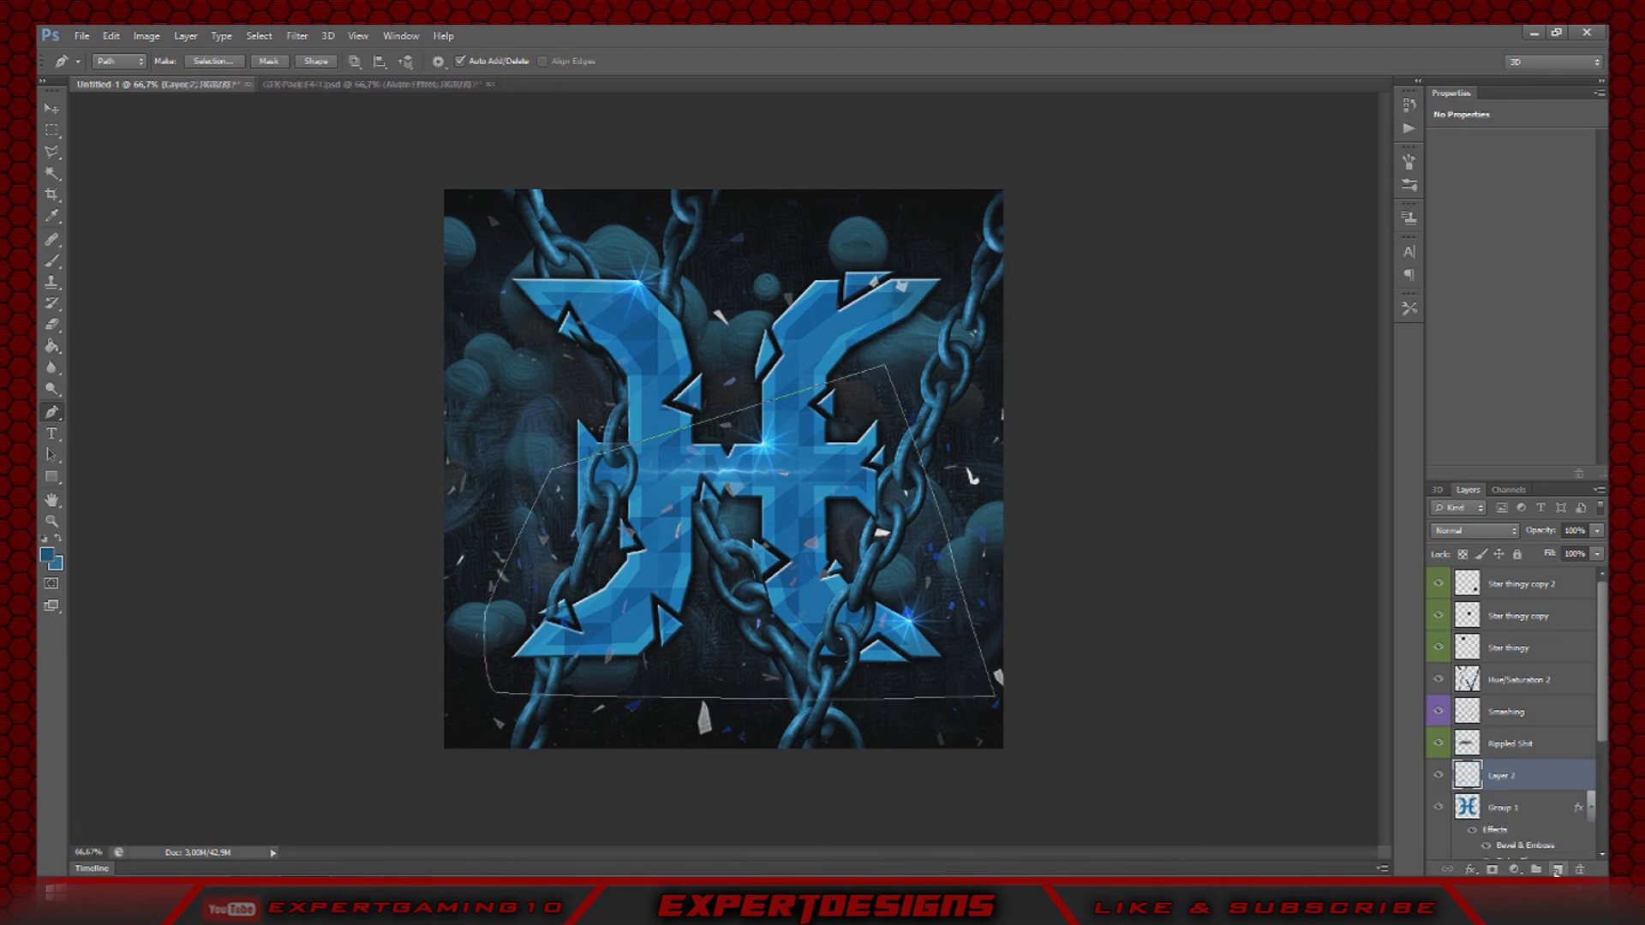
right_click(769, 552)
left_click(823, 258)
left_click(871, 269)
left_click(845, 314)
left_click(1079, 354)
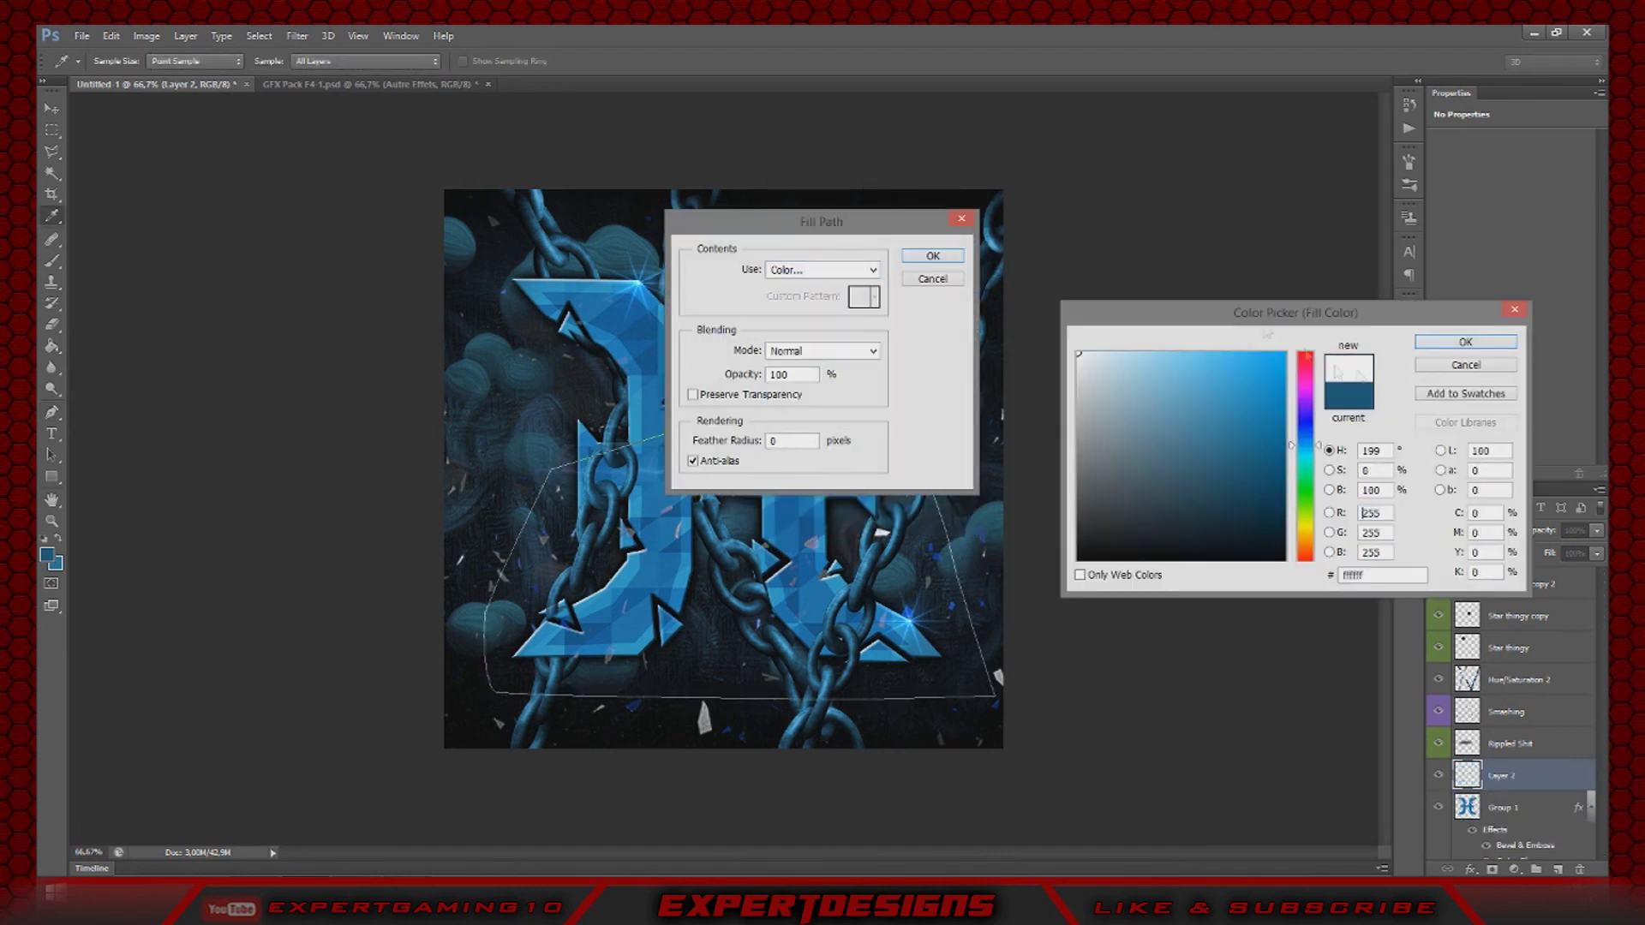
left_click(1437, 343)
type("30")
left_click(929, 259)
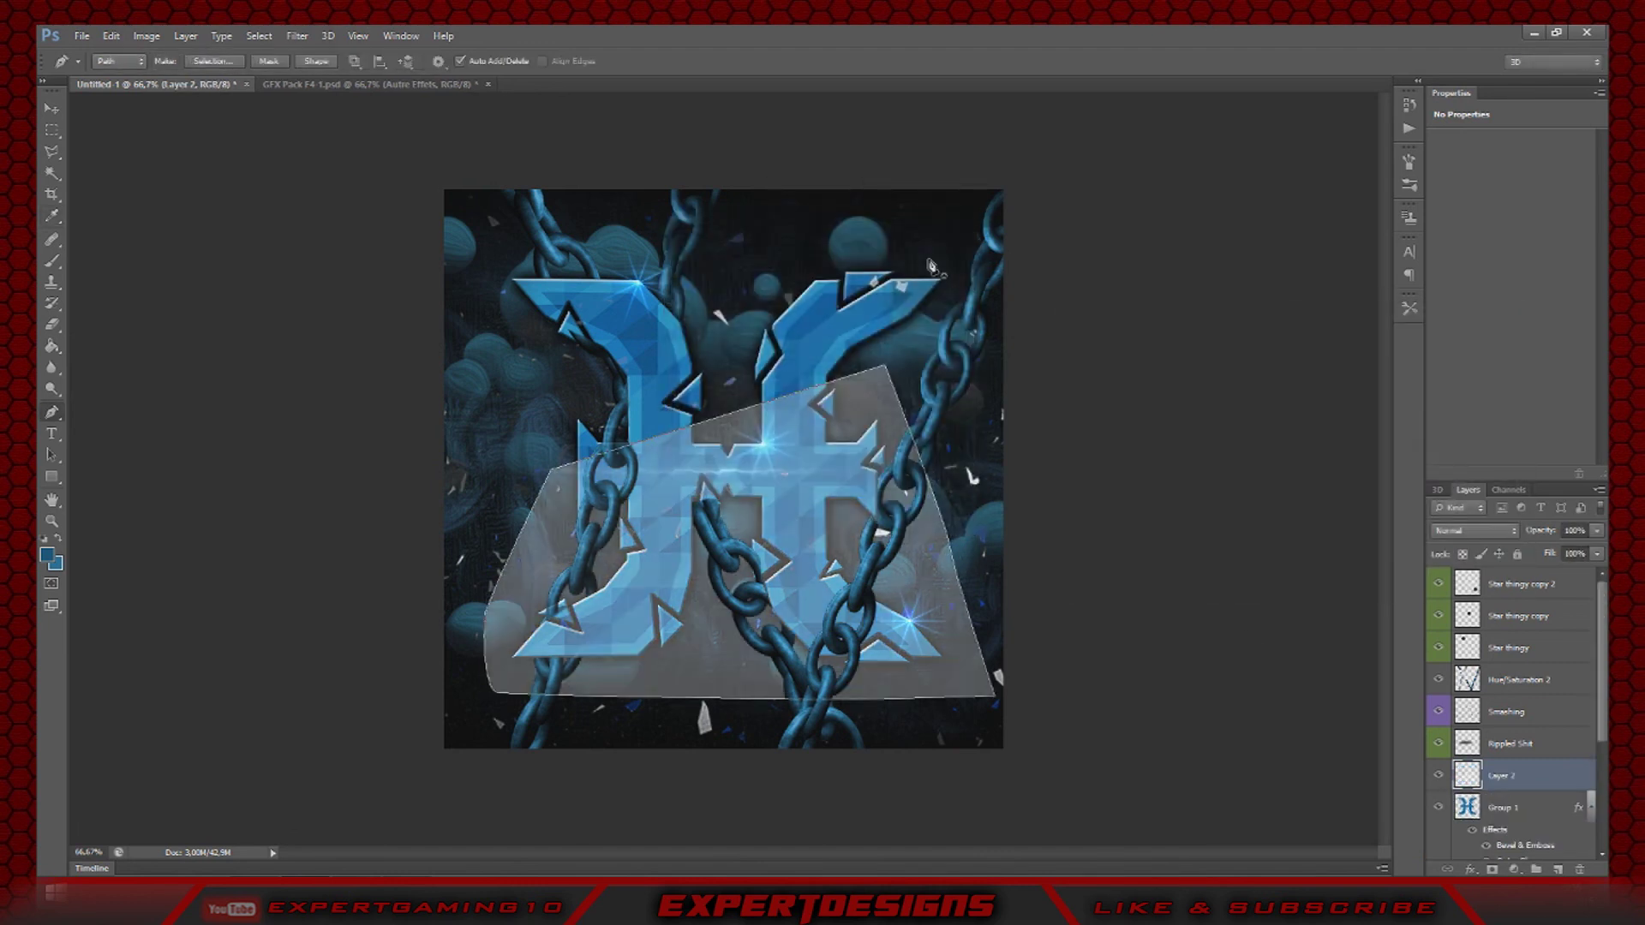
- Delete the Pen path and clip the white highlight layer to the Group 1 letter
right_click(1524, 774)
right_click(852, 526)
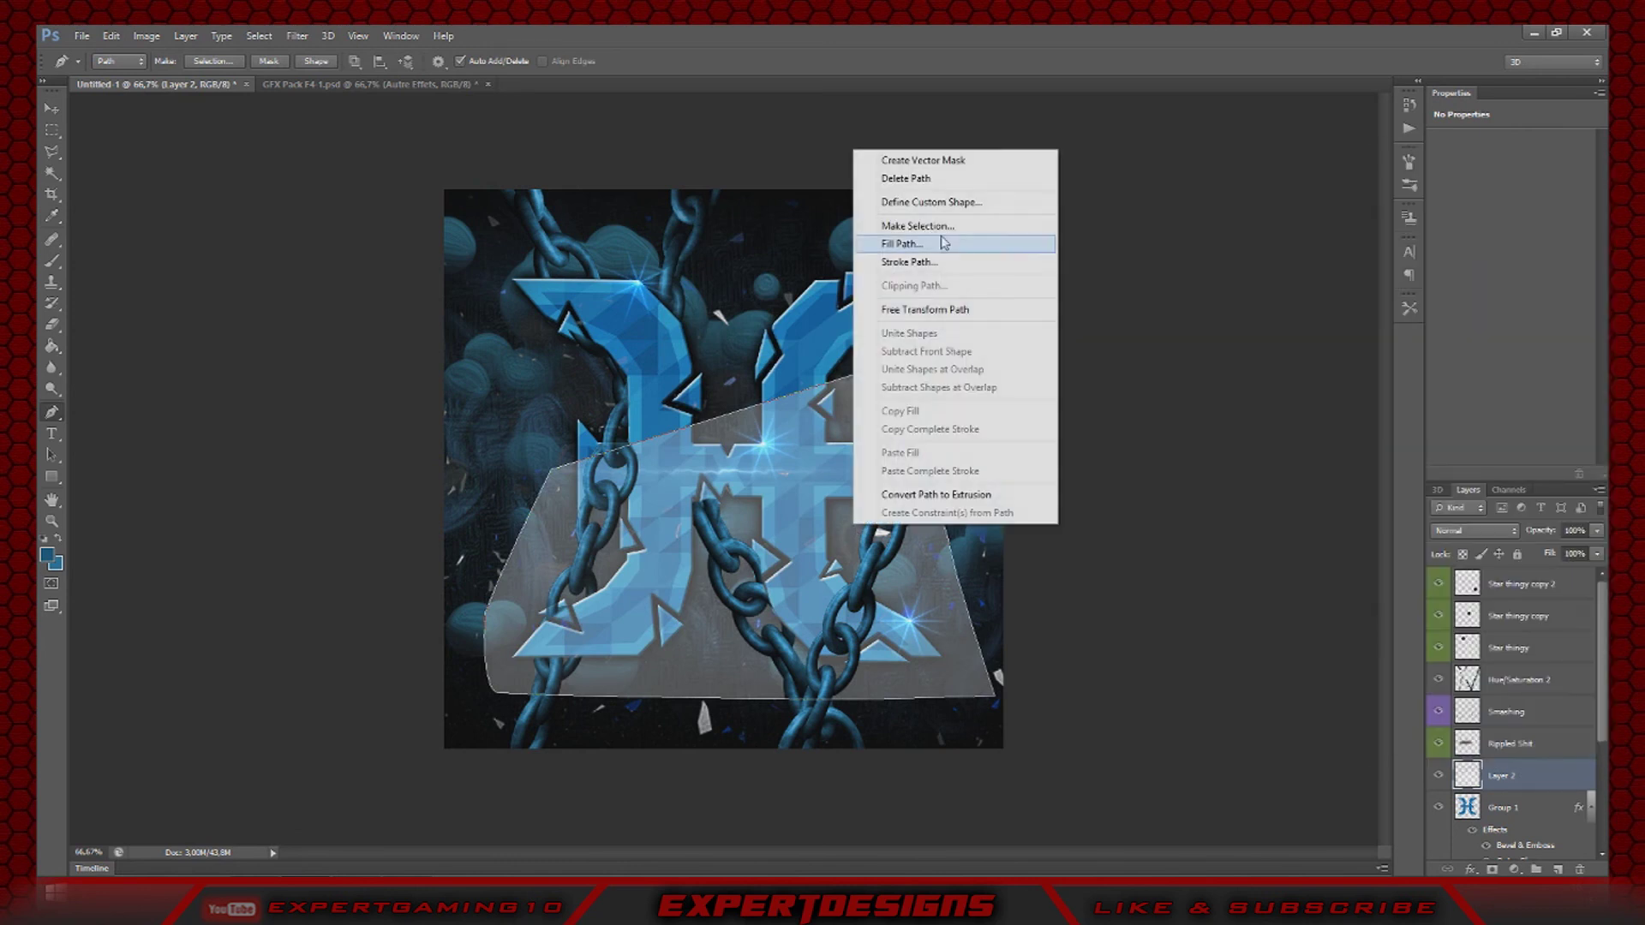
left_click(938, 180)
right_click(1525, 781)
left_click(1452, 365)
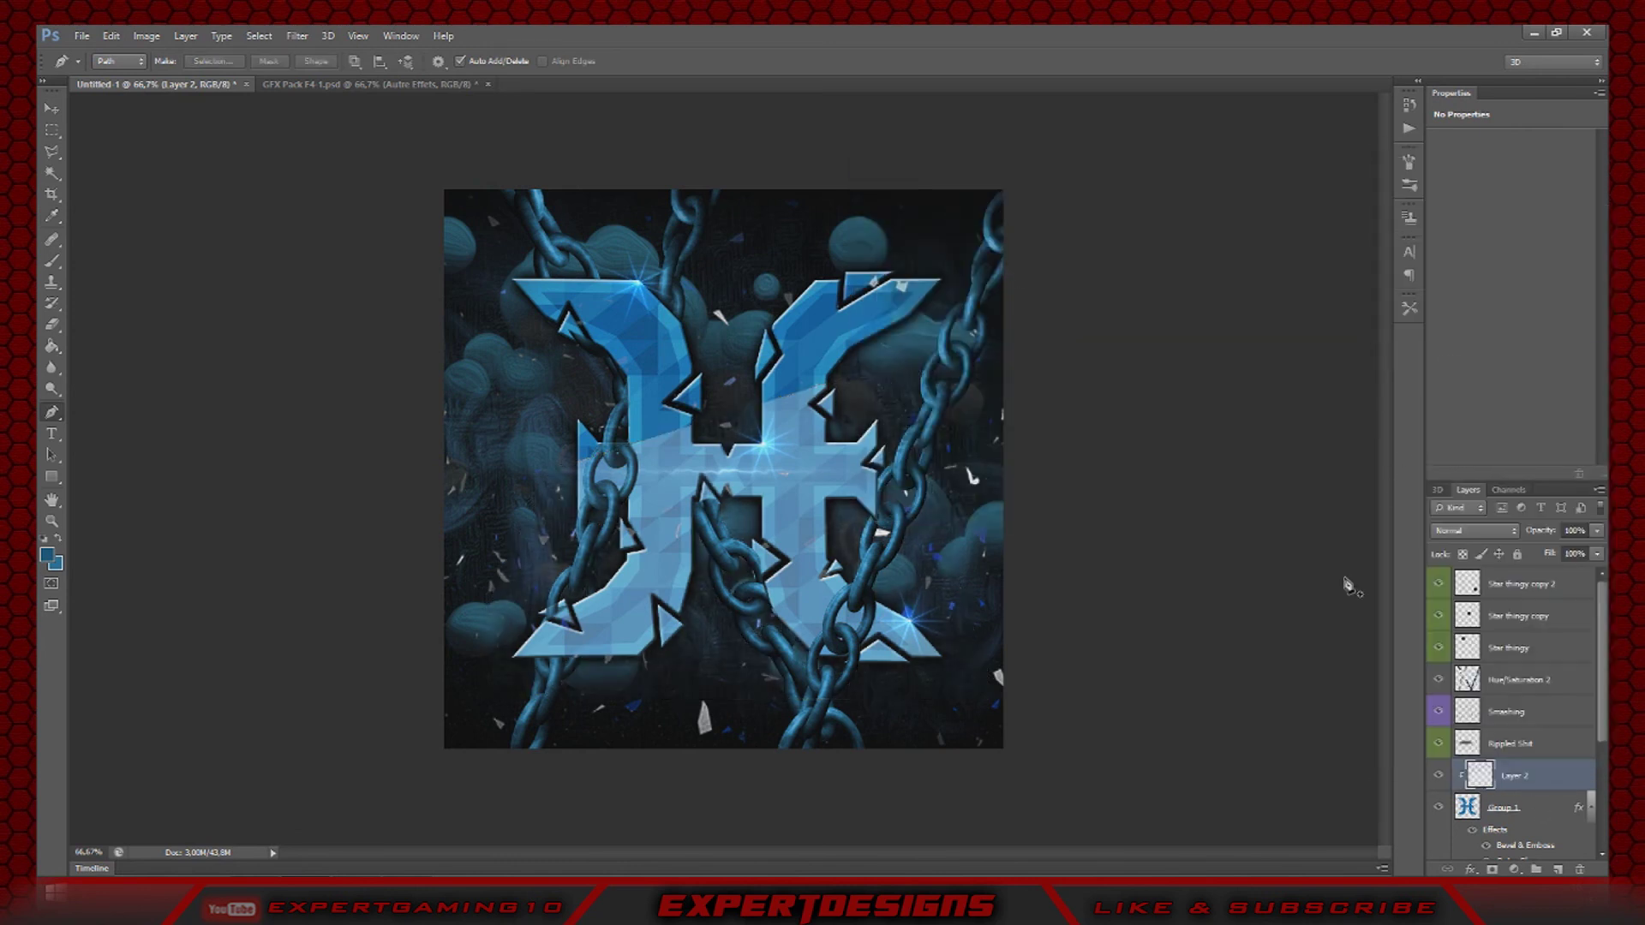
- Move the clipped white highlight slightly down and rotate it counterclockwise so its edge crosses the crossbar more steeply
left_click(52, 109)
left_click_drag(674, 477, 676, 502)
key("ctrl+t")
left_click_drag(827, 344, 787, 335)
key("Return")
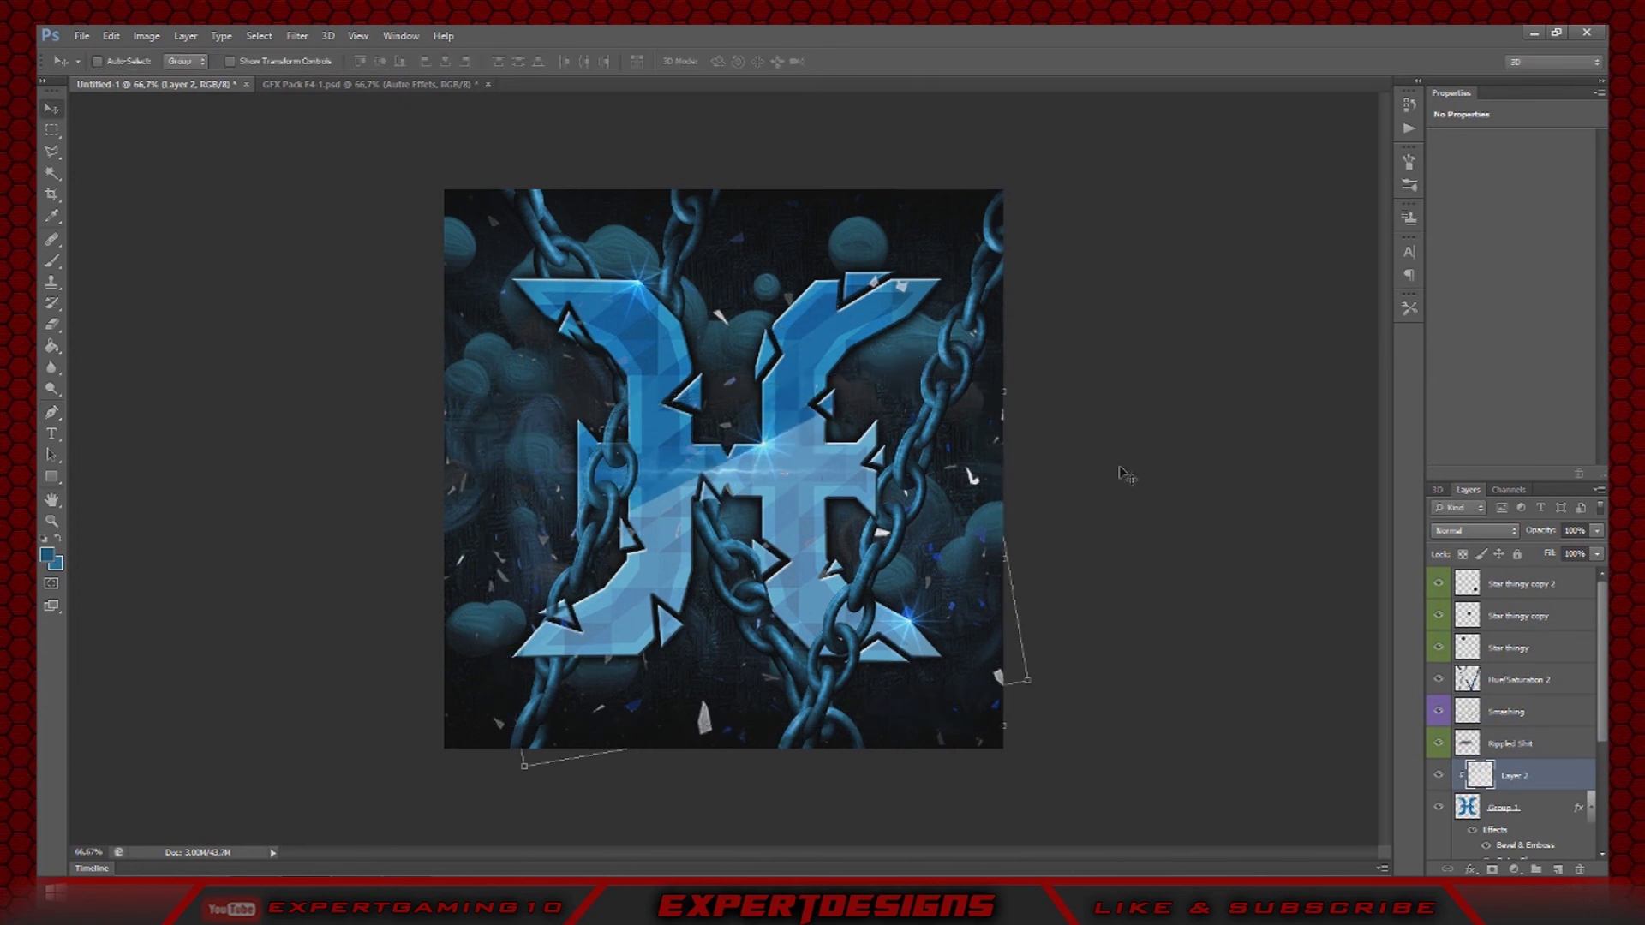
left_click(1539, 593)
left_click(1556, 781)
- Save the logo as a JPEG named HarticLogov1
left_click(81, 36)
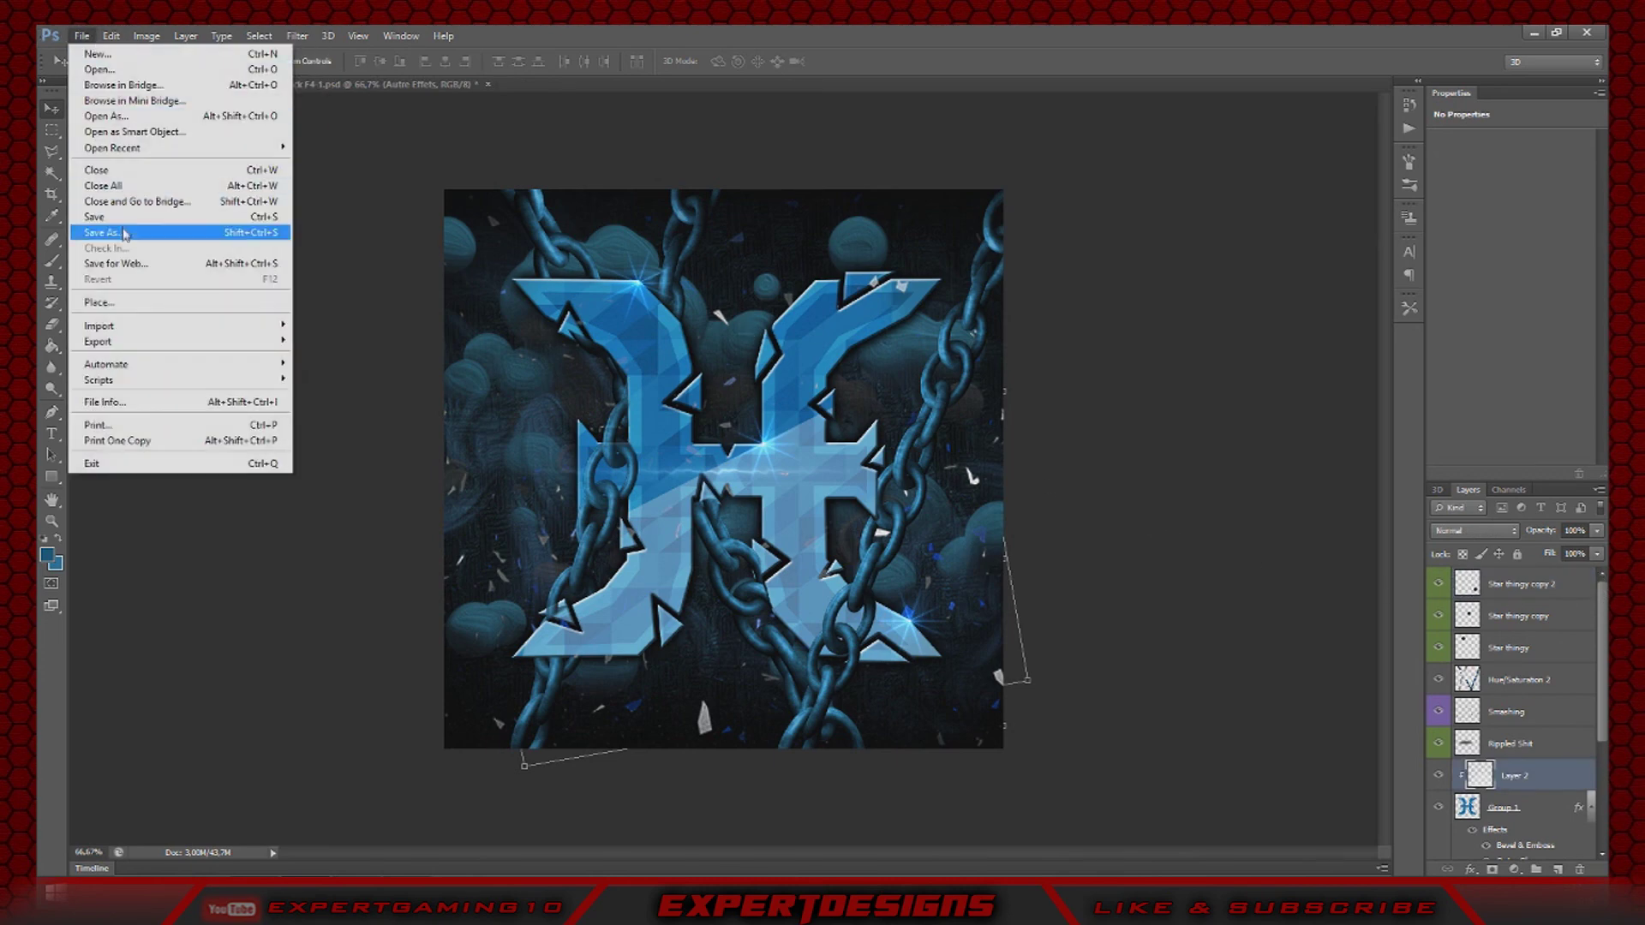
left_click(120, 219)
left_click(968, 530)
left_click(811, 642)
left_click(918, 221)
left_click_drag(802, 511, 514, 462)
type("HarticLogo")
left_click(1276, 509)
left_click(918, 261)
- Close the GFX pack document and open the saved HarticLogov1 image
left_click(489, 84)
left_click(82, 36)
left_click(96, 68)
left_click_drag(1287, 377, 1287, 509)
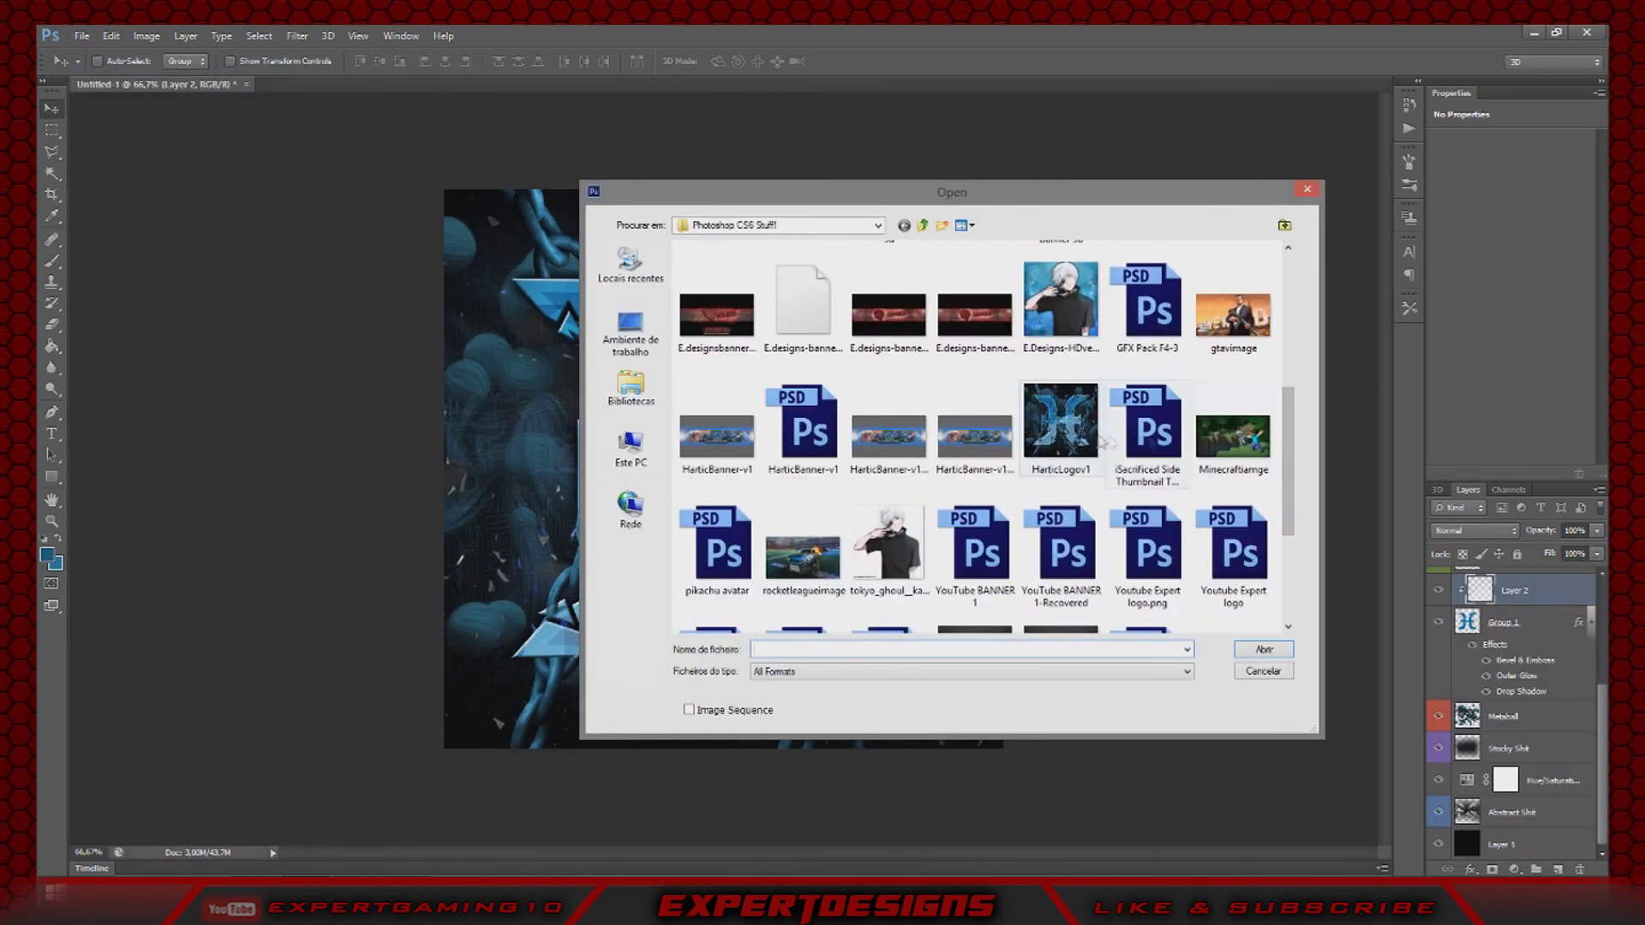
left_click(1063, 430)
left_click(1248, 649)
- Duplicate the Background layer and apply a High Pass filter to the copy
right_click(1524, 583)
left_click(1437, 616)
left_click(966, 294)
left_click(298, 36)
mouse_move(310, 264)
left_click(467, 280)
left_click(914, 254)
- Set the Background copy's blend mode to Overlay, lower its opacity to about 38% and deselect the layer
left_click(1473, 530)
left_click(1446, 305)
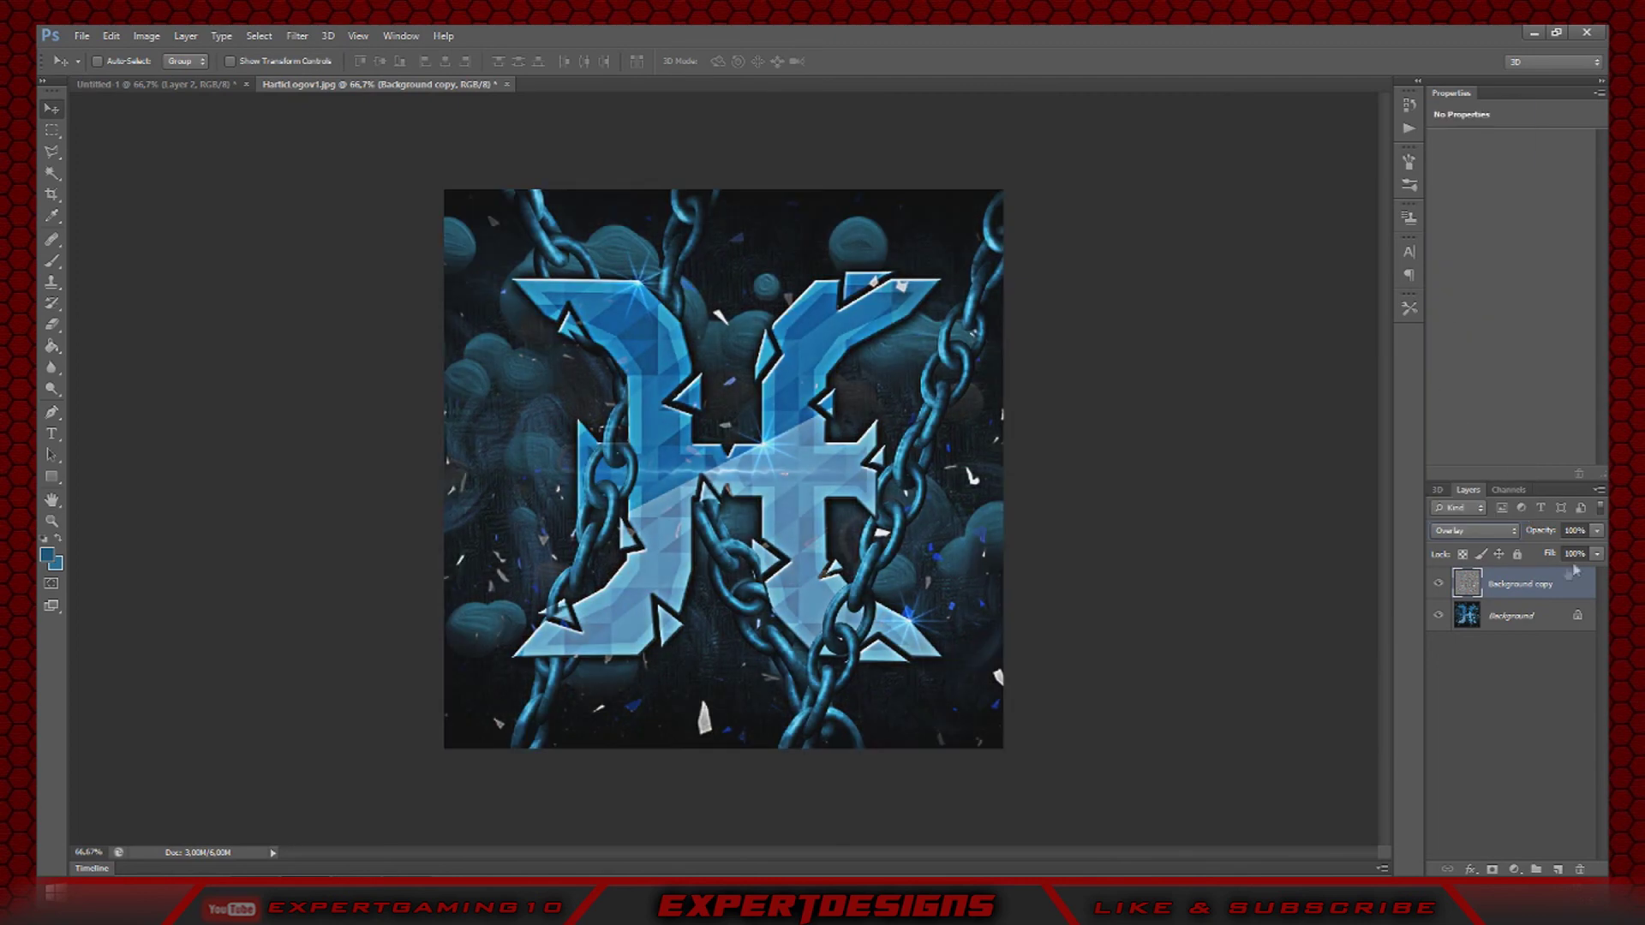
left_click(1597, 530)
left_click_drag(1589, 553, 1533, 554)
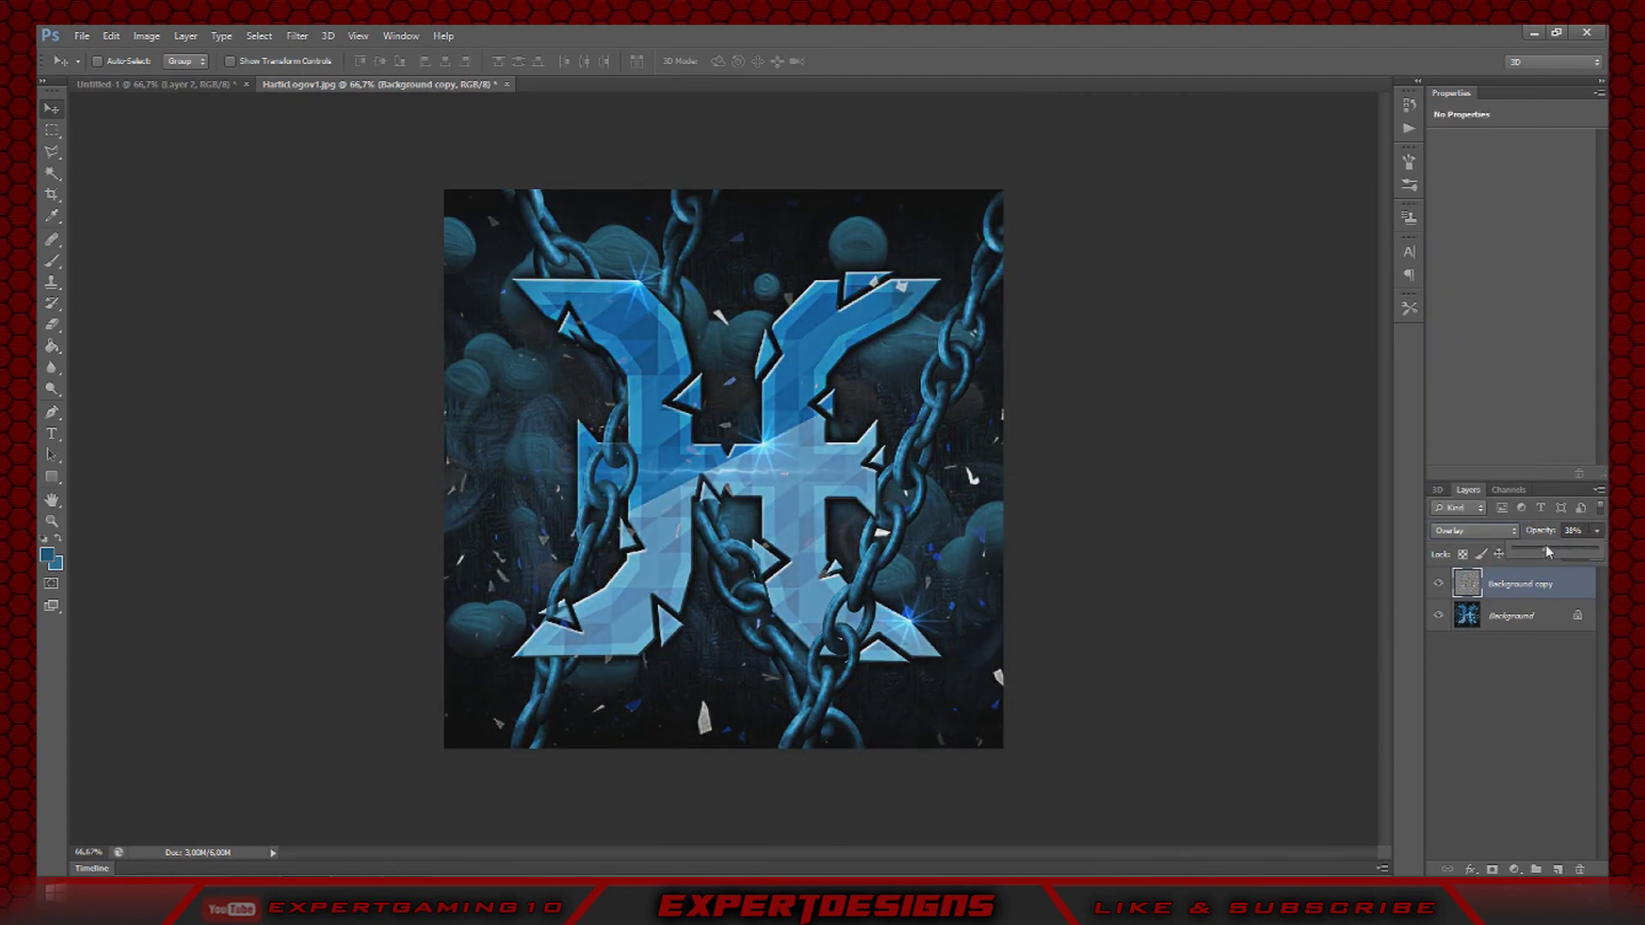
left_click(1537, 688)
- Save the sharpened logo with Save As
left_click(82, 36)
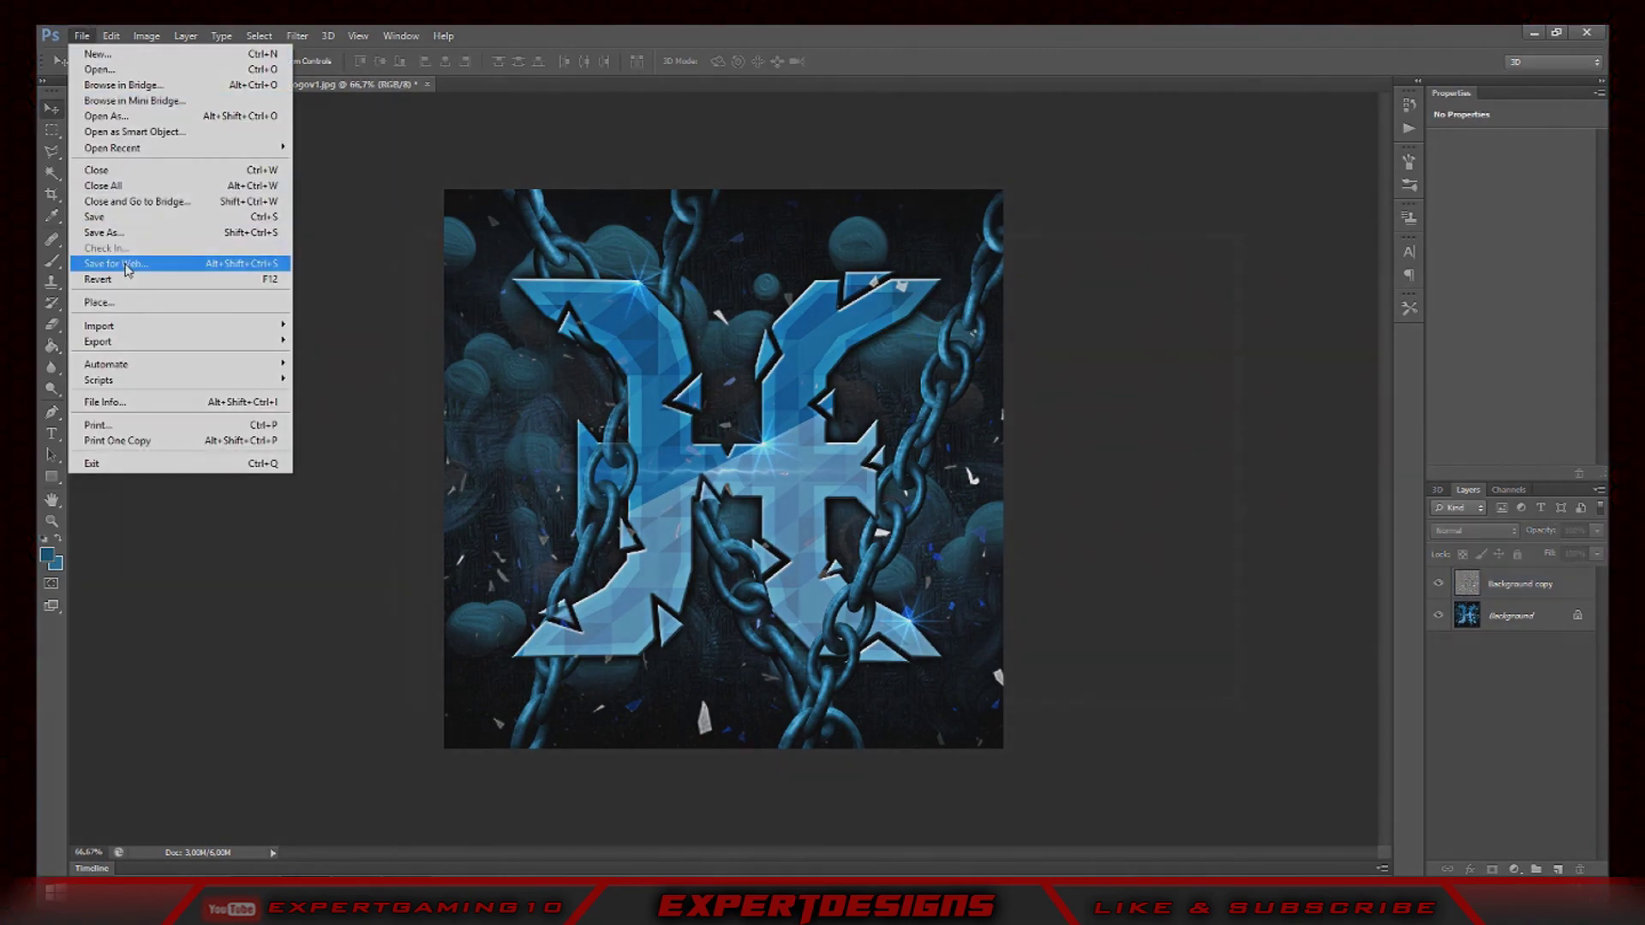
left_click(107, 233)
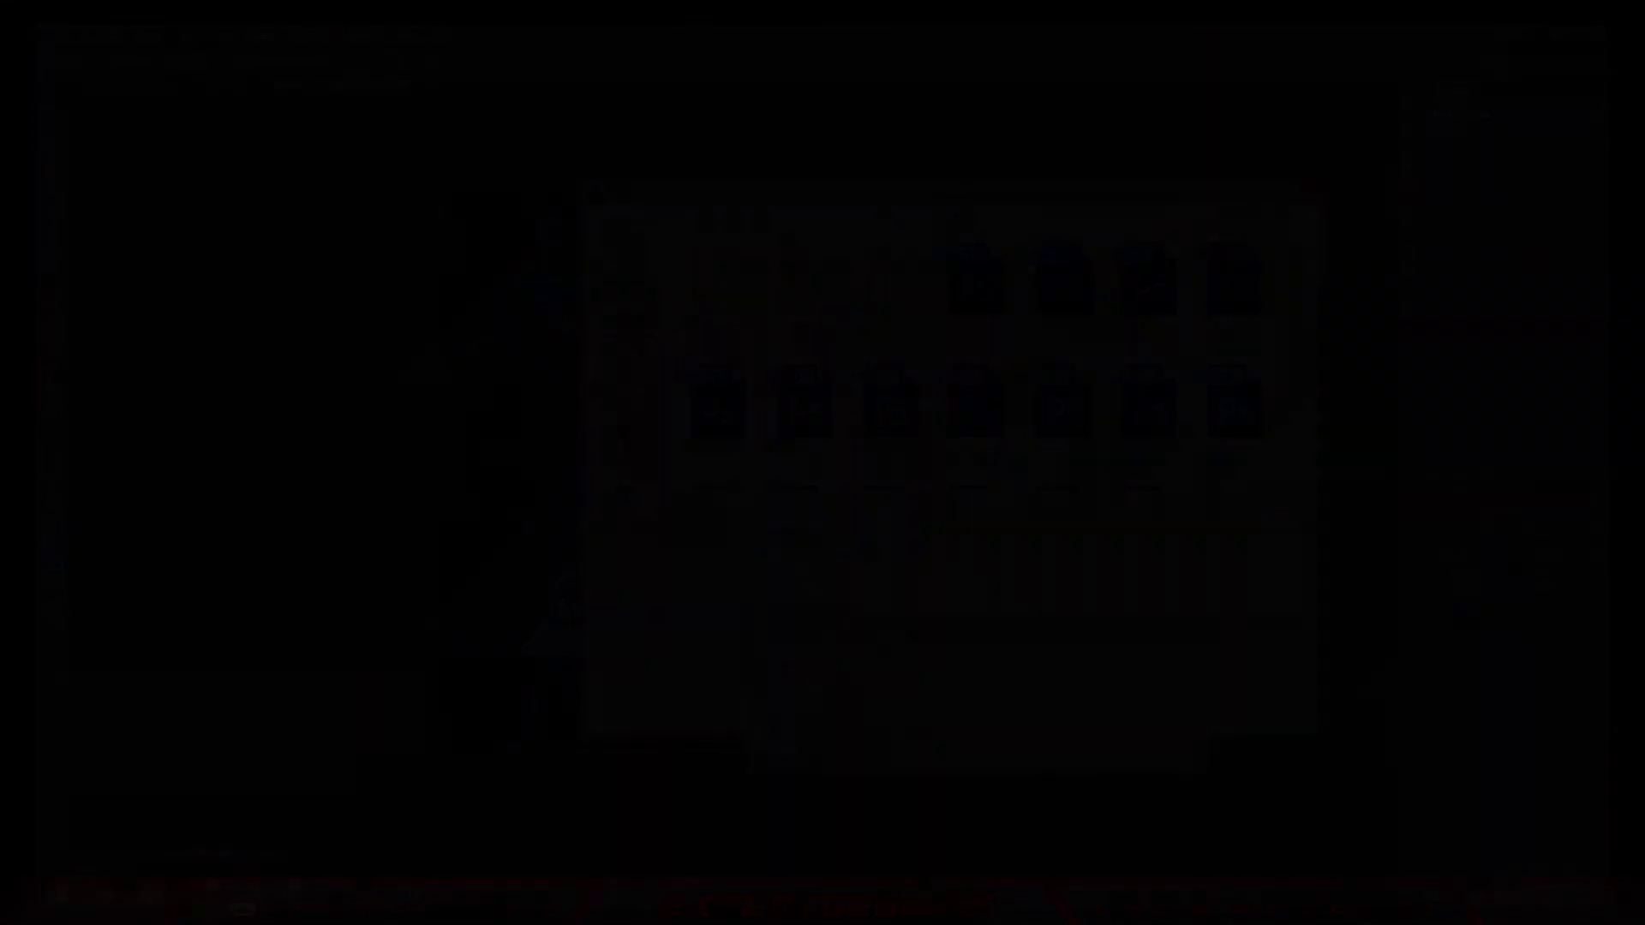